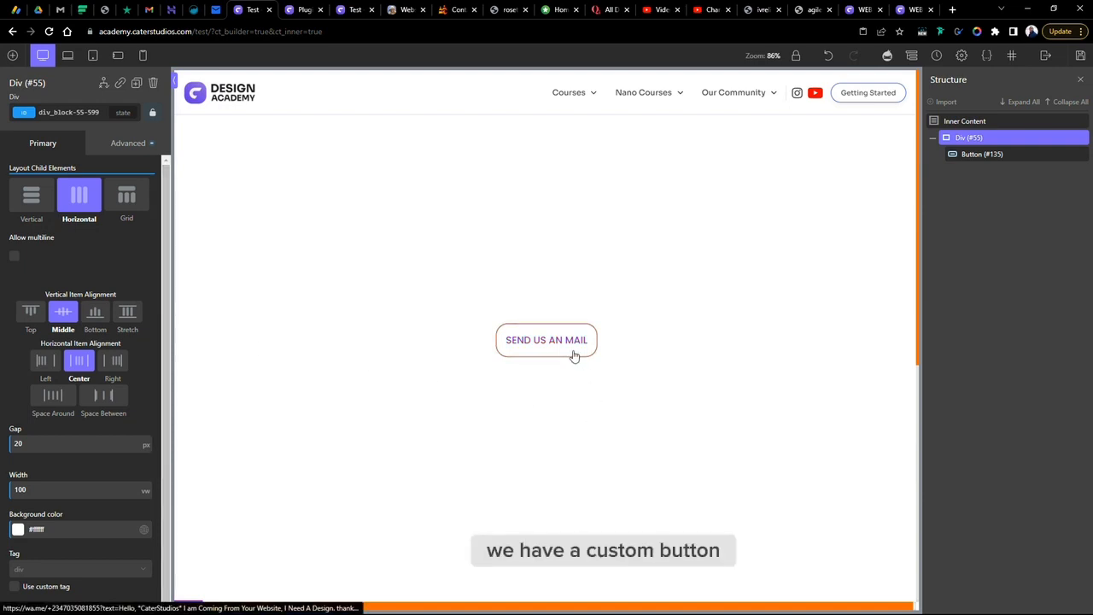
left_click(517, 346)
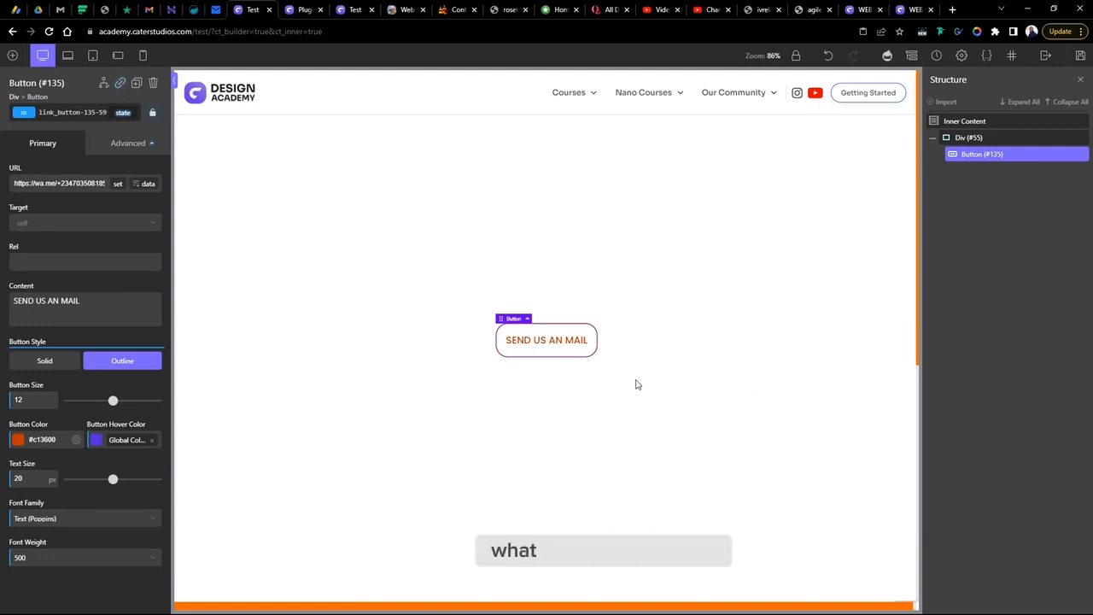
right_click(570, 333)
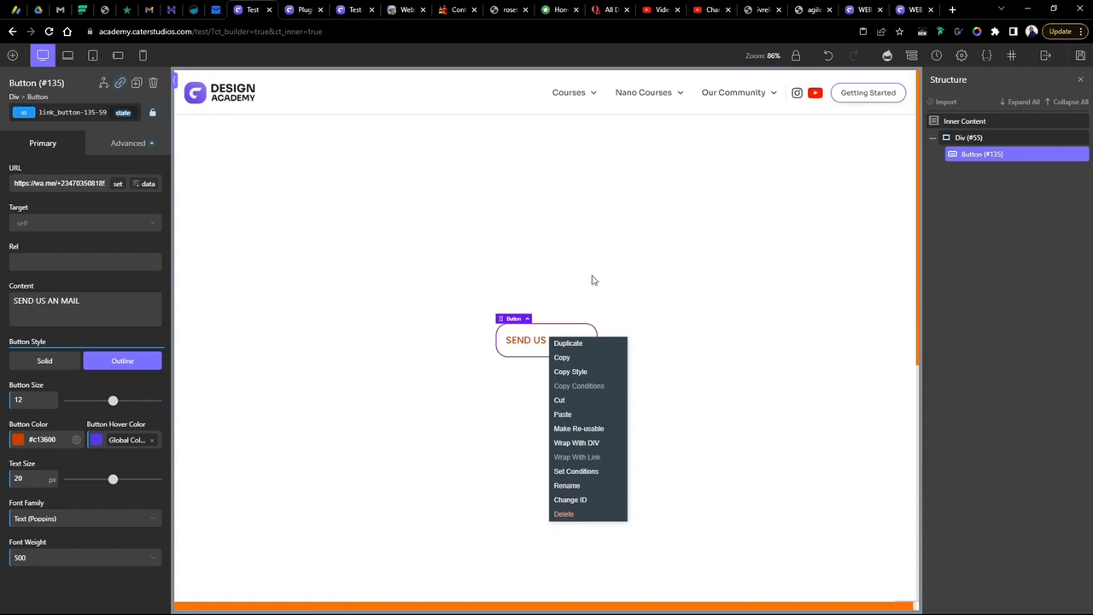
left_click(365, 303)
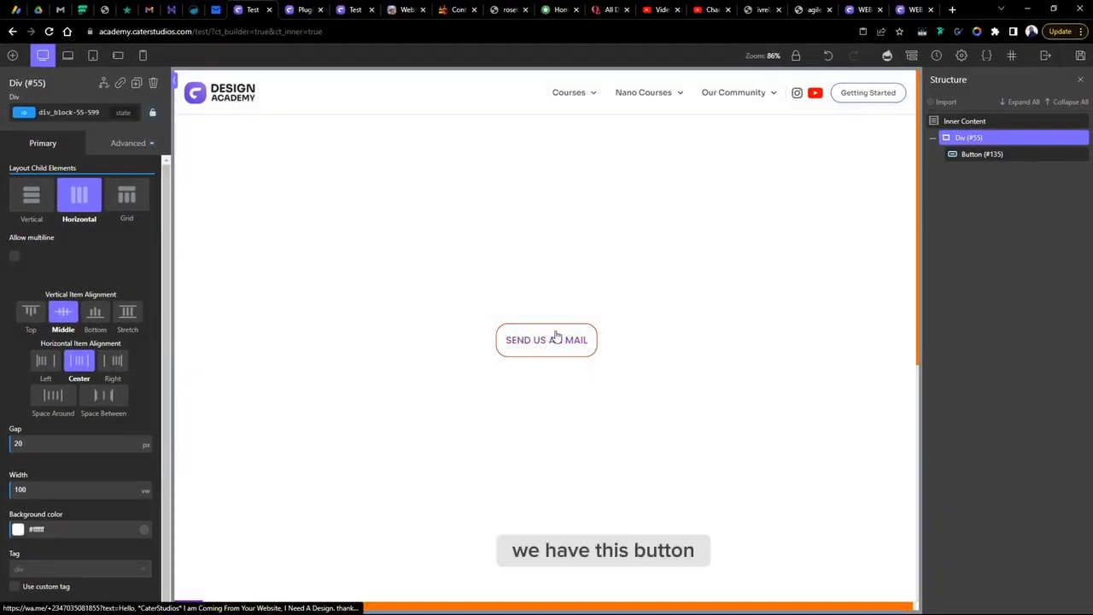
- Duplicate the SEND US AN MAIL button repeatedly until six buttons sit in the row
right_click(557, 341)
left_click(564, 344)
right_click(557, 341)
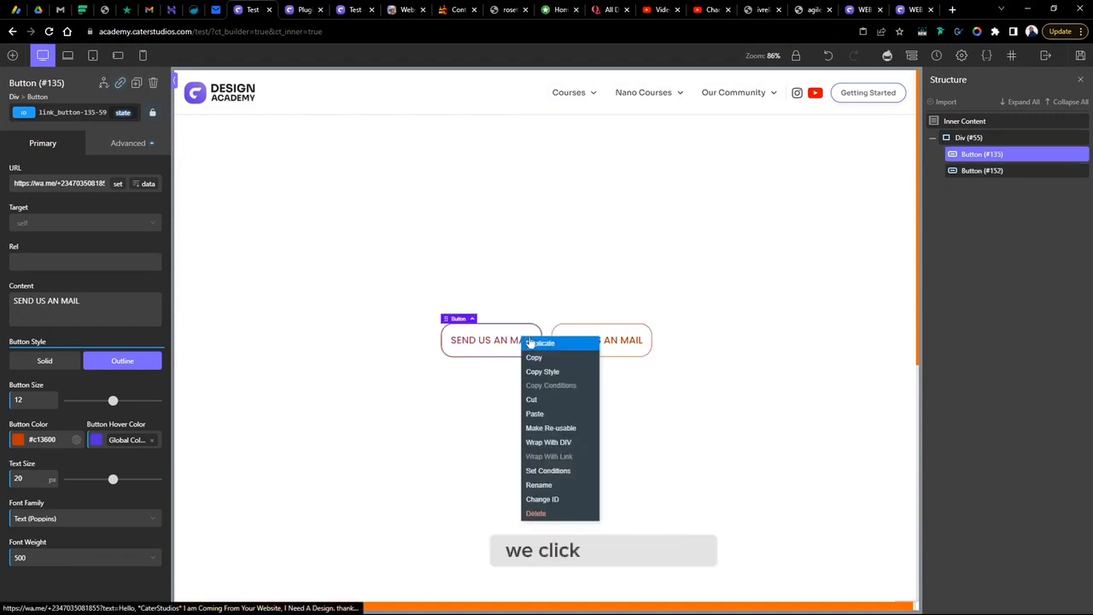
left_click(565, 345)
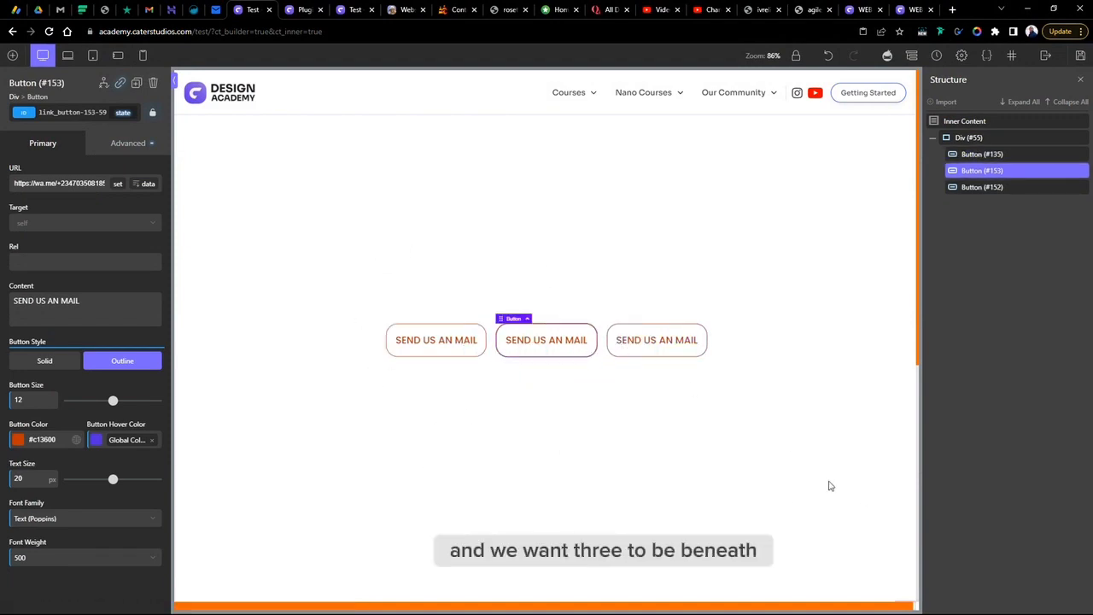
right_click(647, 342)
left_click(677, 349)
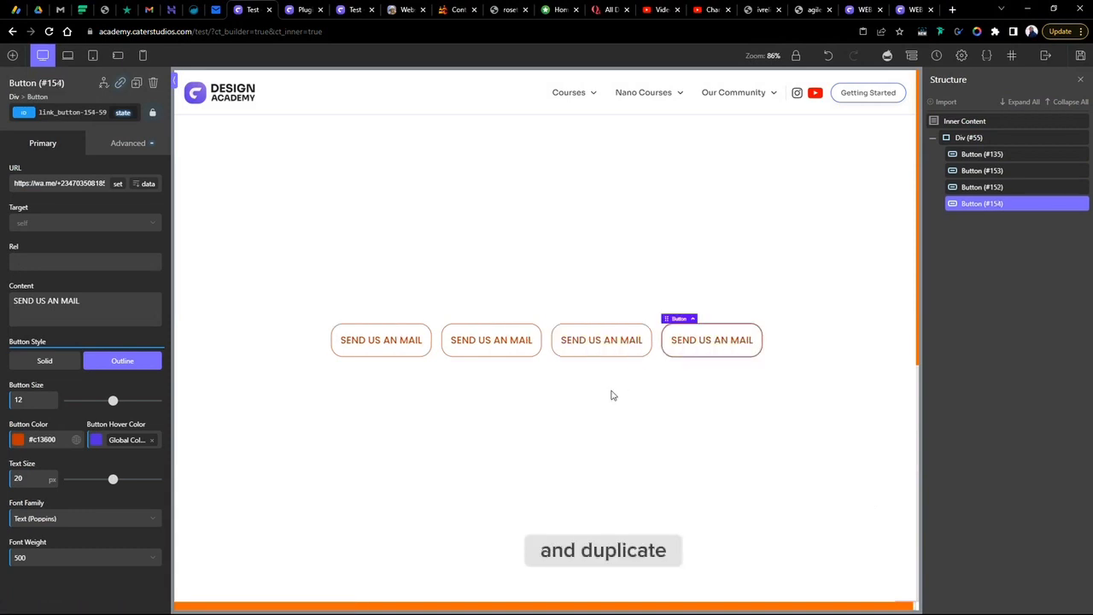
right_click(682, 339)
left_click(715, 344)
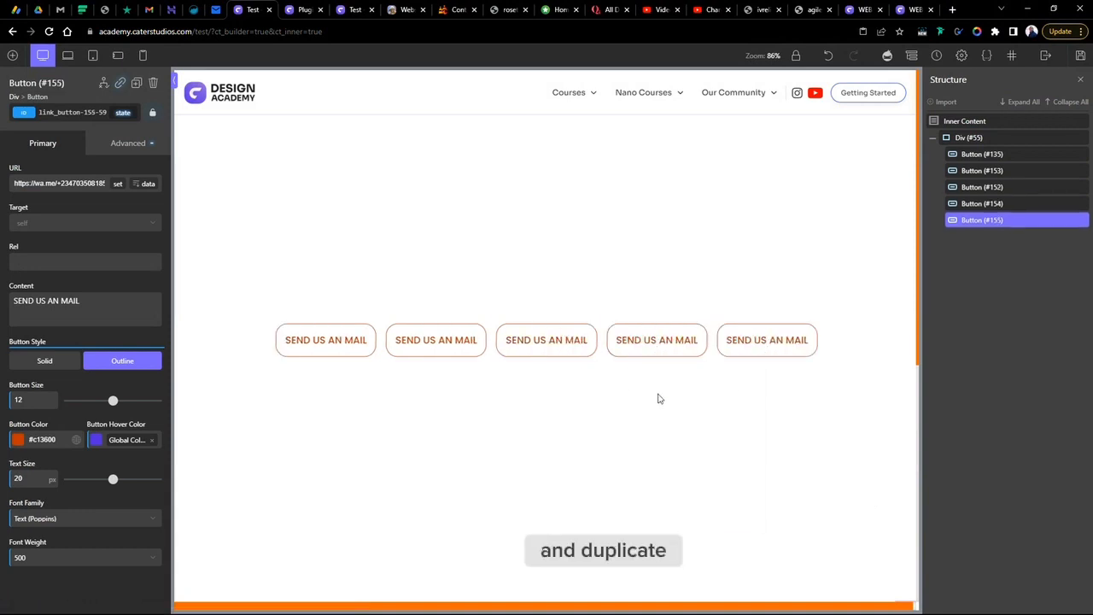
right_click(665, 342)
left_click(688, 347)
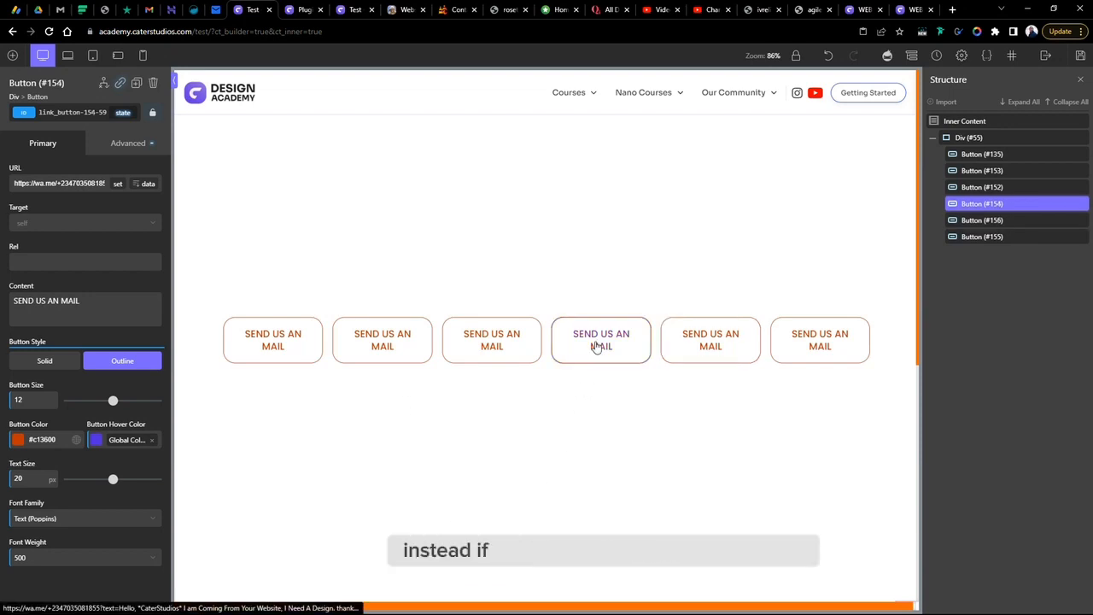
- Duplicate one more button, then delete that extra copy
right_click(598, 345)
left_click(618, 350)
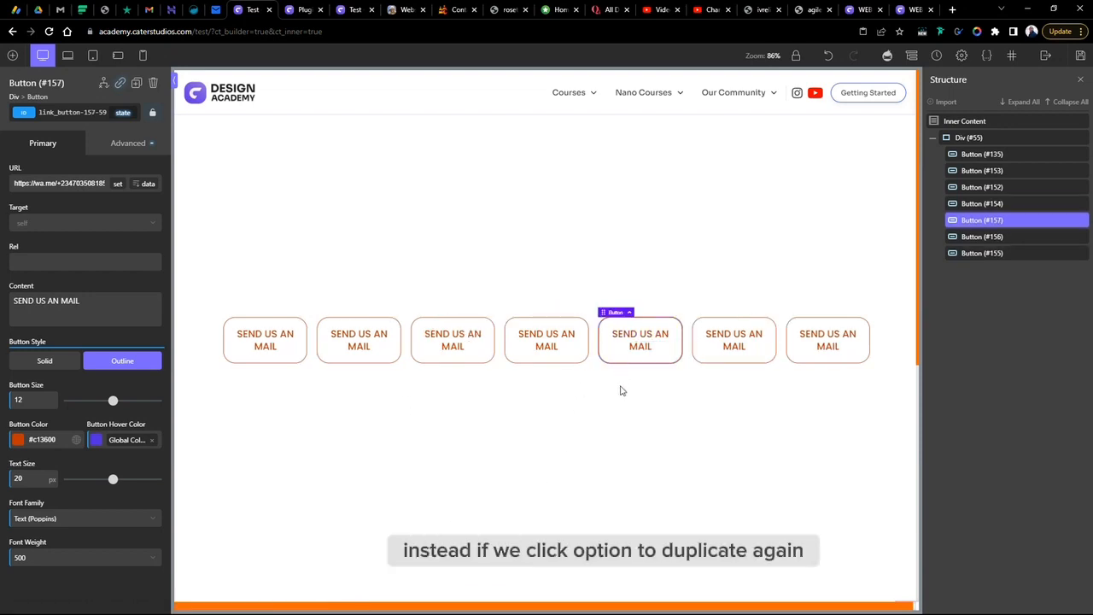
right_click(644, 344)
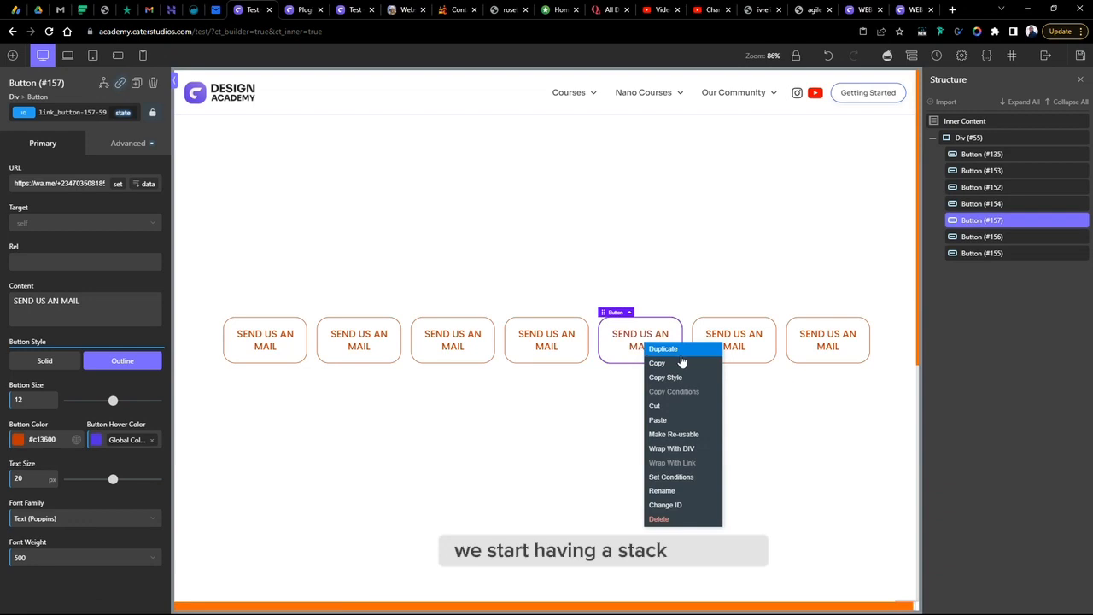
left_click(673, 524)
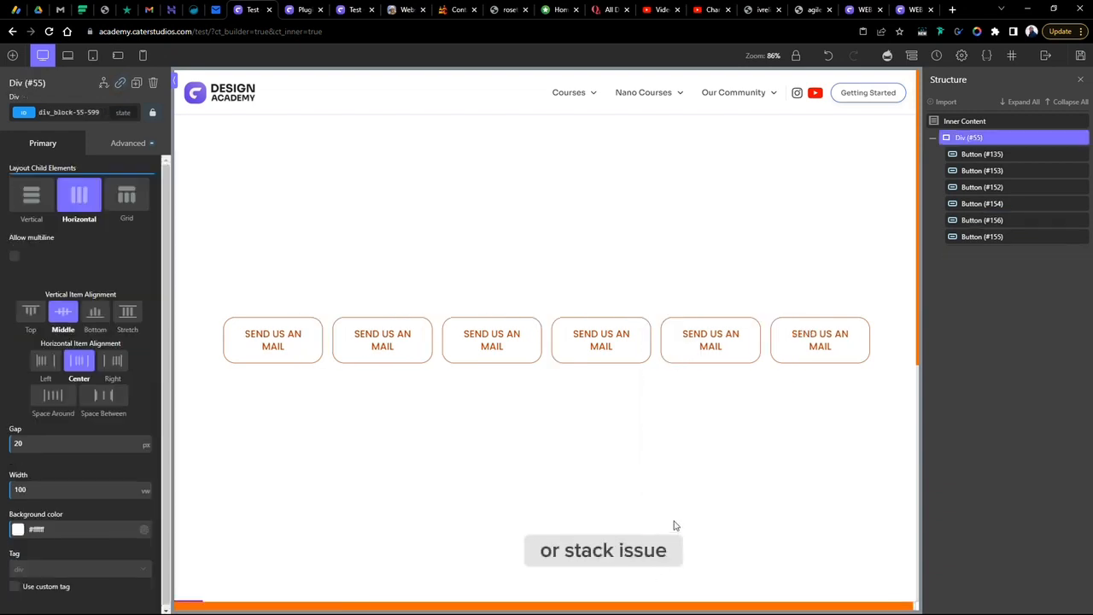
- Switch the container div's layout to Grid with 3 columns and a 40 px column gap
right_click(583, 335)
left_click(549, 435)
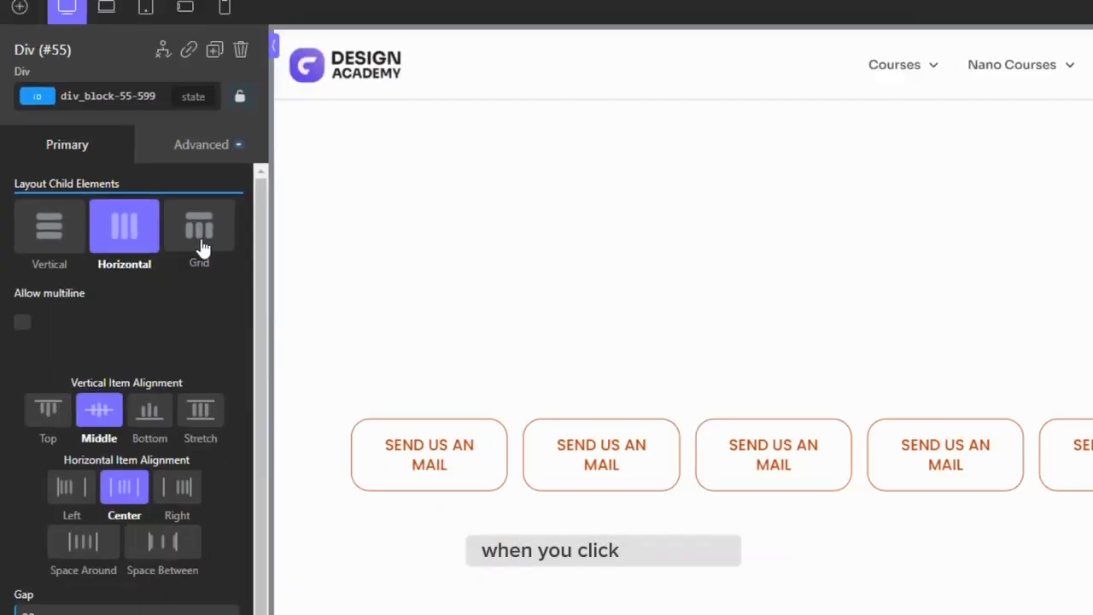
left_click(382, 340)
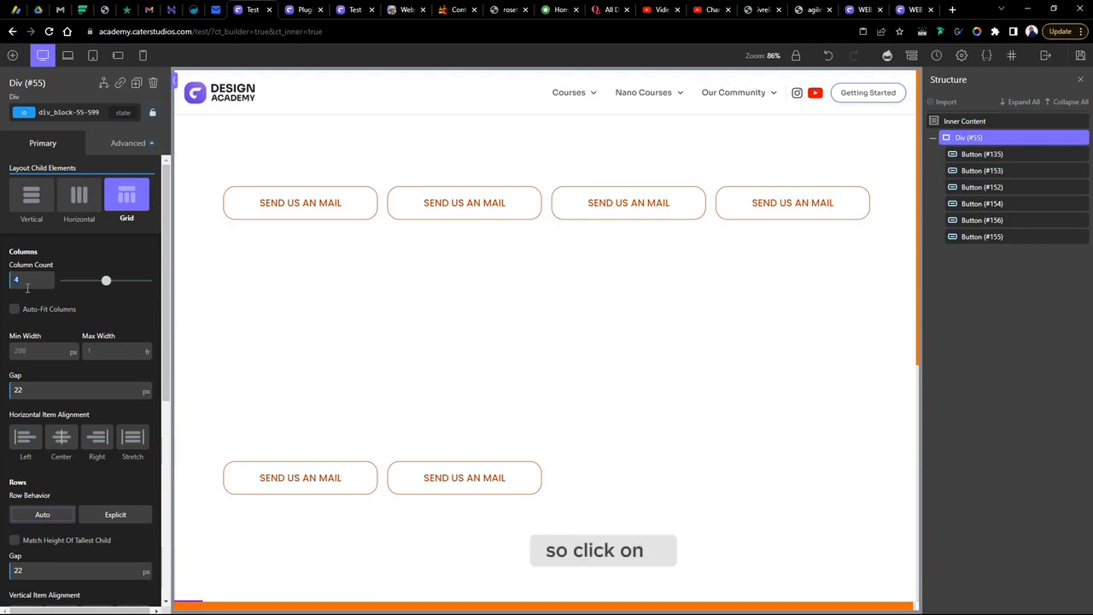
type("3")
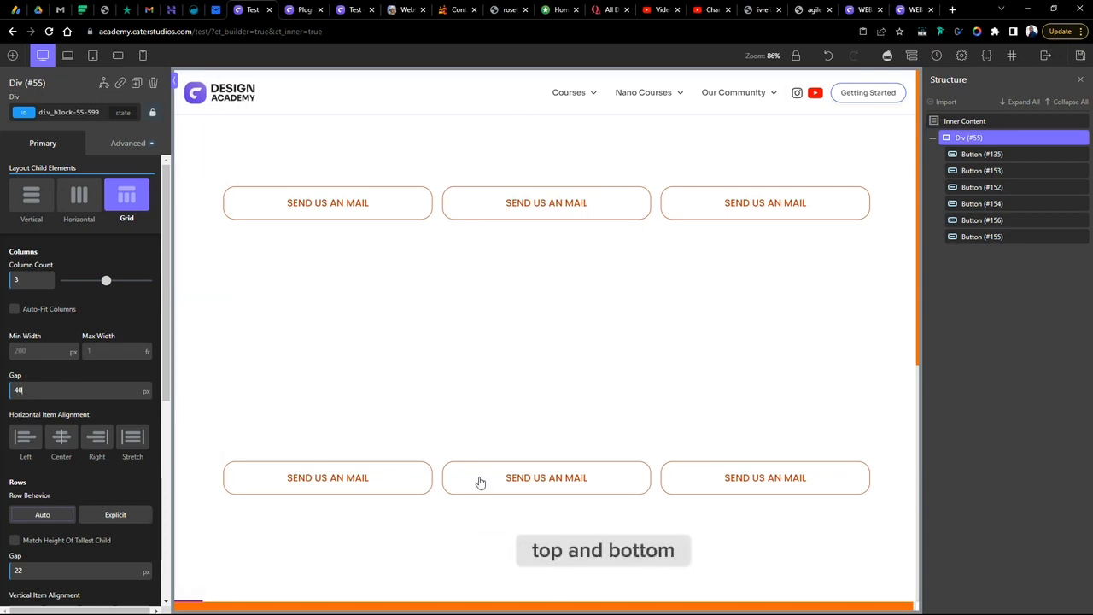
- Set the grid's row gap to 20 px
scroll(43, 572, "down", 1)
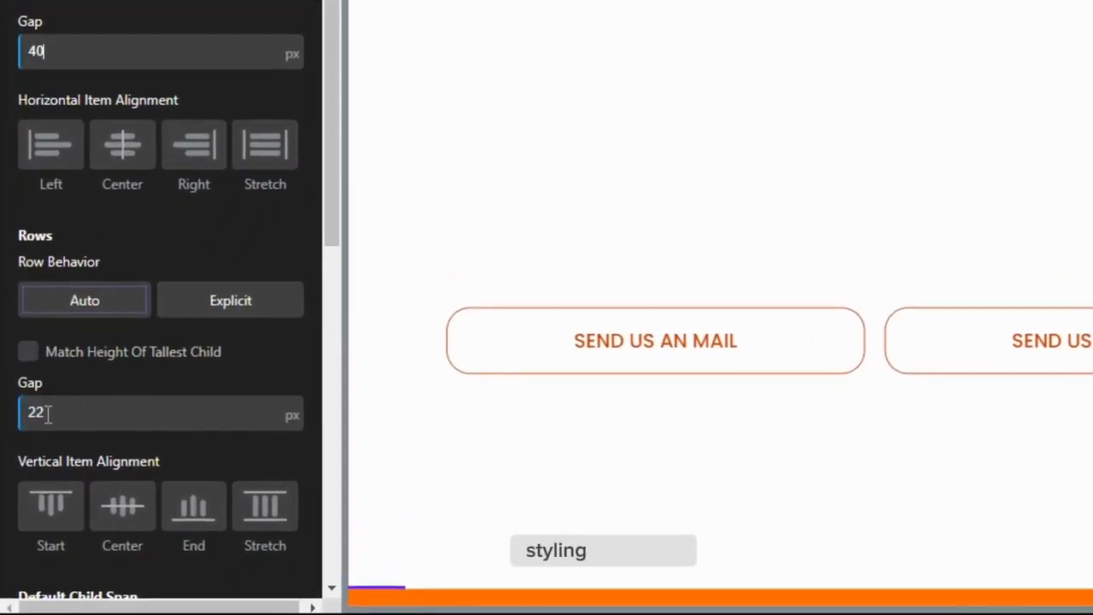
left_click(21, 416)
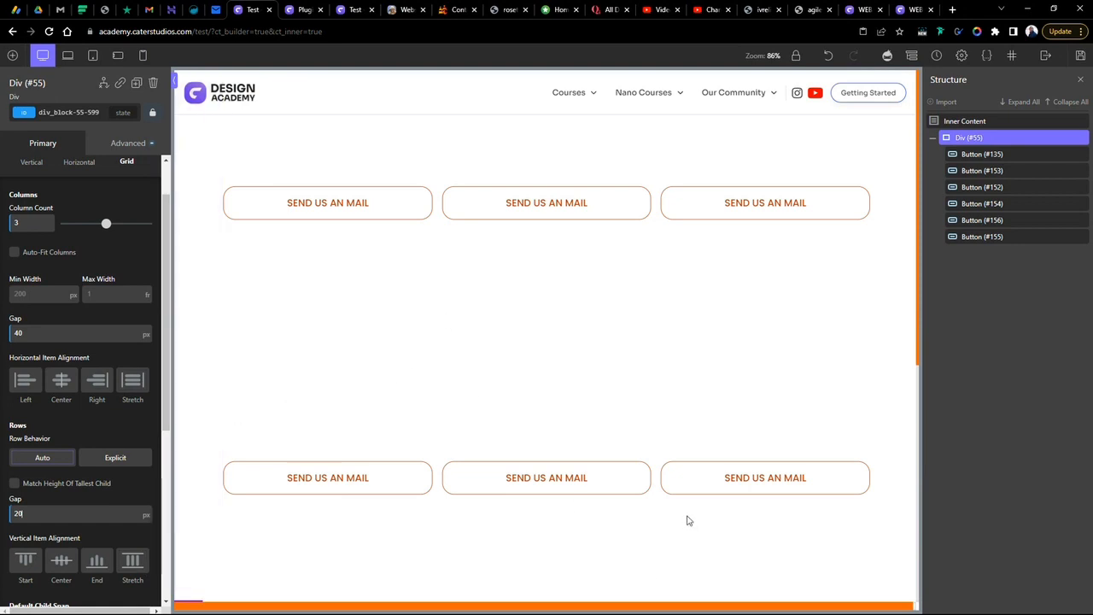
scroll(74, 308, "up", 1)
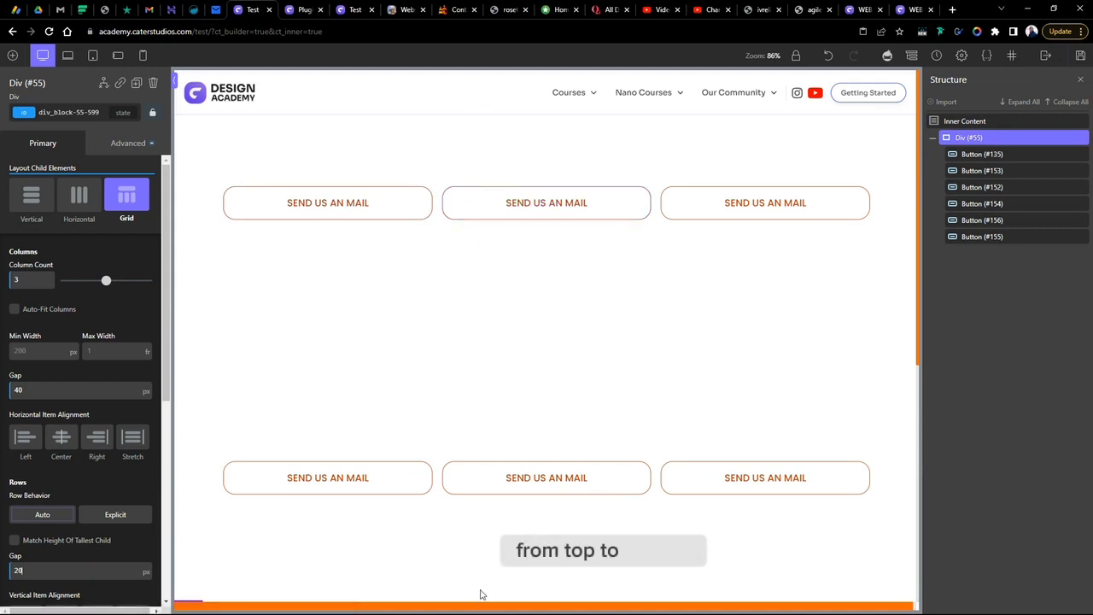
- Duplicate the last button twice, adding buttons in a third row
right_click(786, 485)
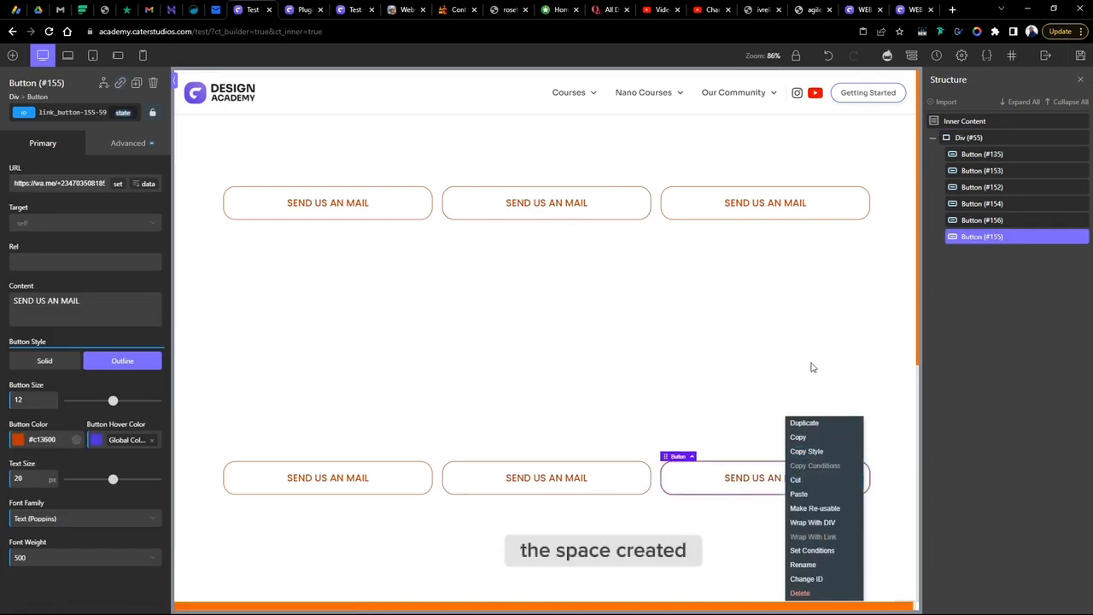
left_click(839, 431)
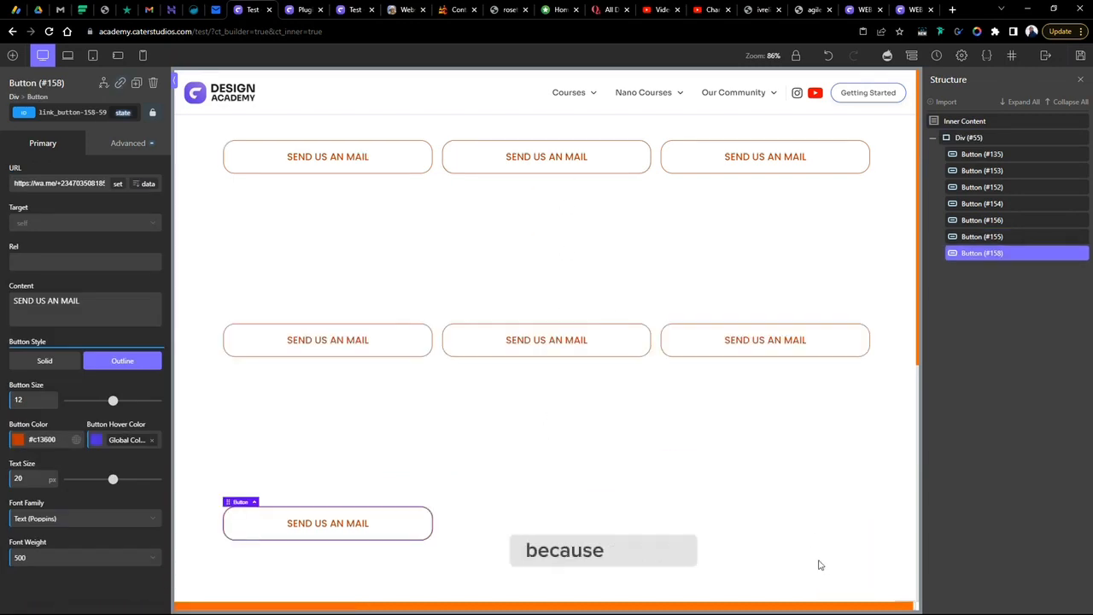
right_click(402, 534)
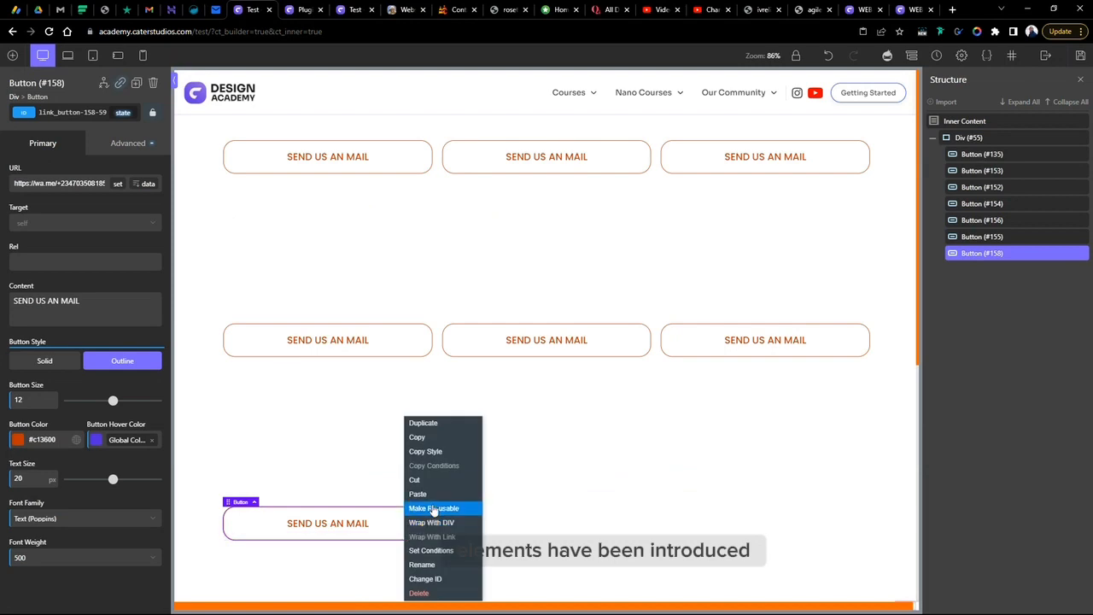
left_click(439, 424)
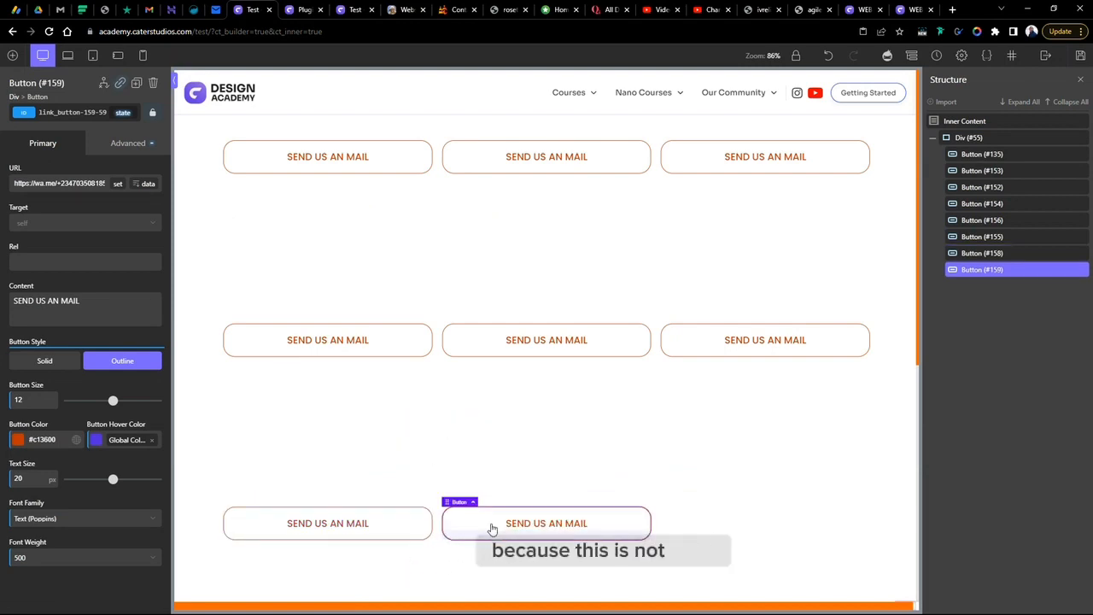
- Delete the two newly added buttons from the third row
right_click(491, 528)
left_click(506, 593)
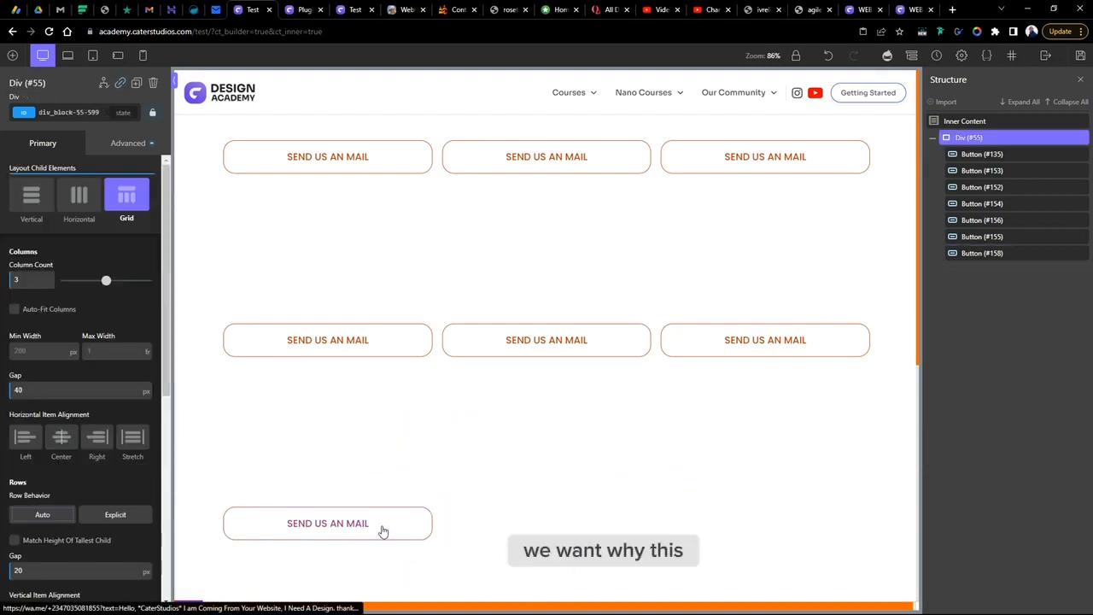
right_click(400, 528)
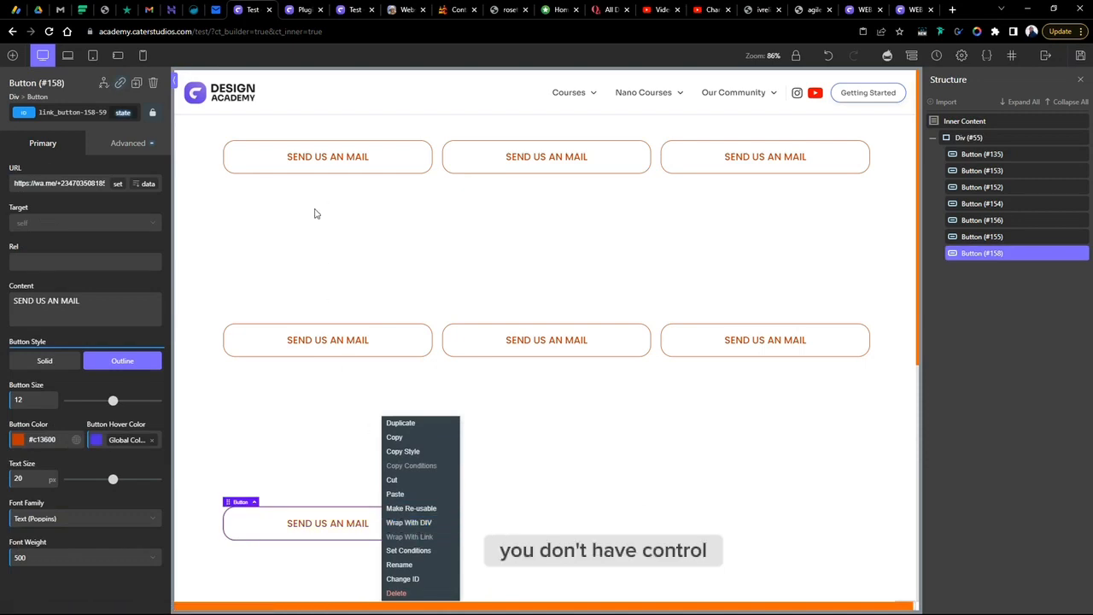
left_click(394, 593)
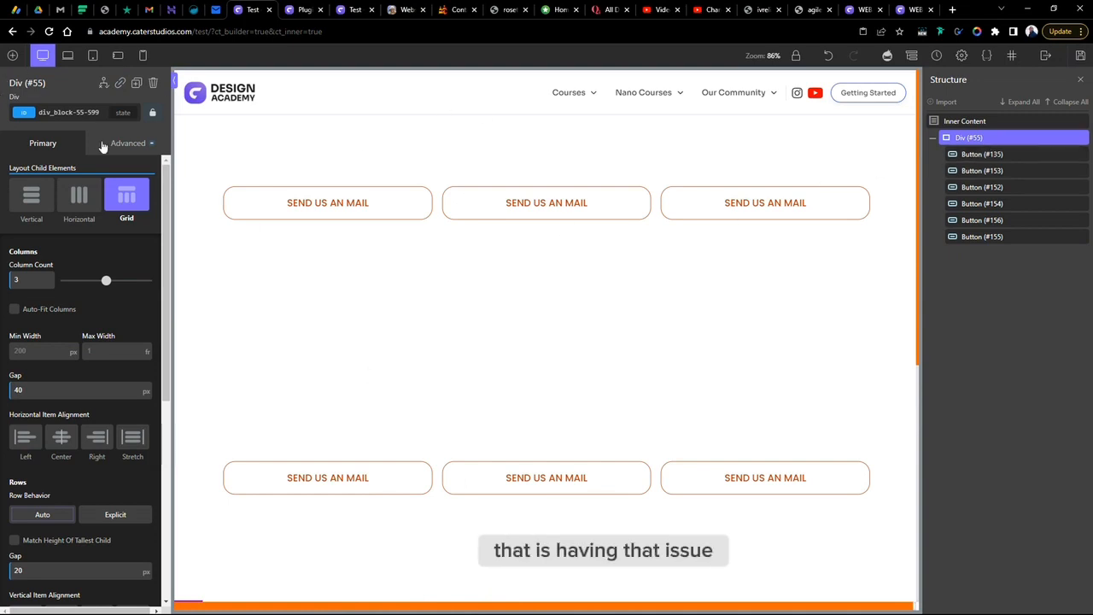
- Open the container div's size and spacing settings to review them
left_click(130, 143)
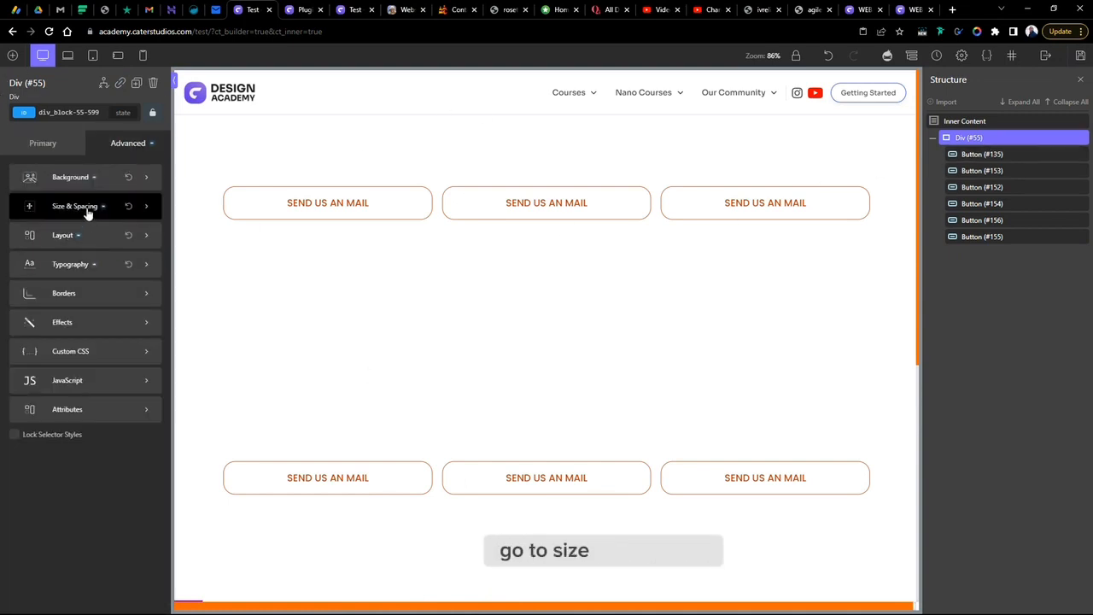
left_click(86, 210)
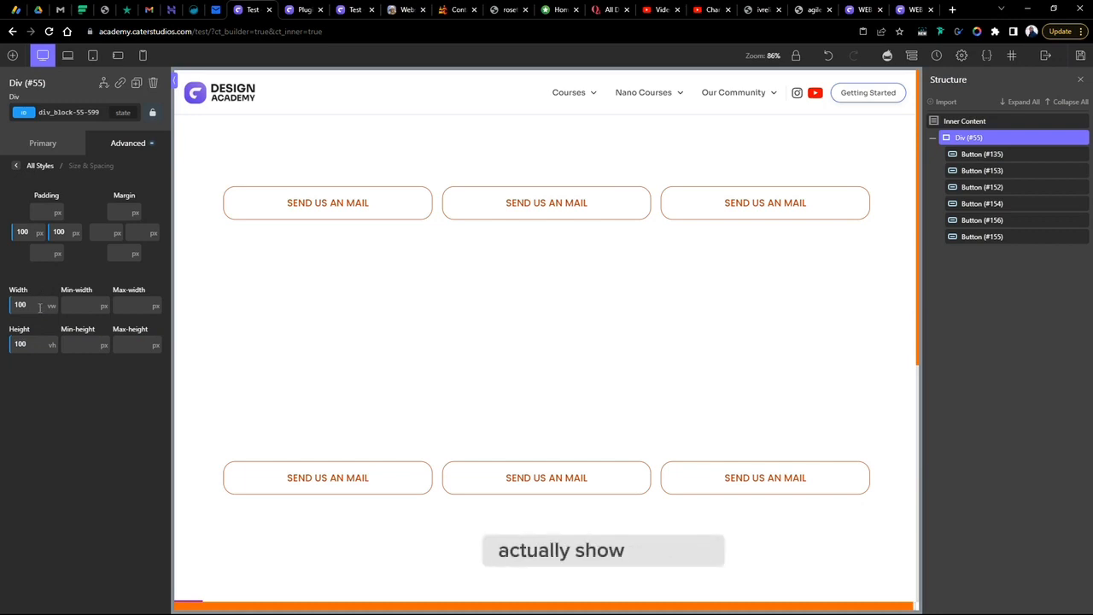
- Delete the three buttons in the grid's second row
left_click(705, 485)
key("Delete")
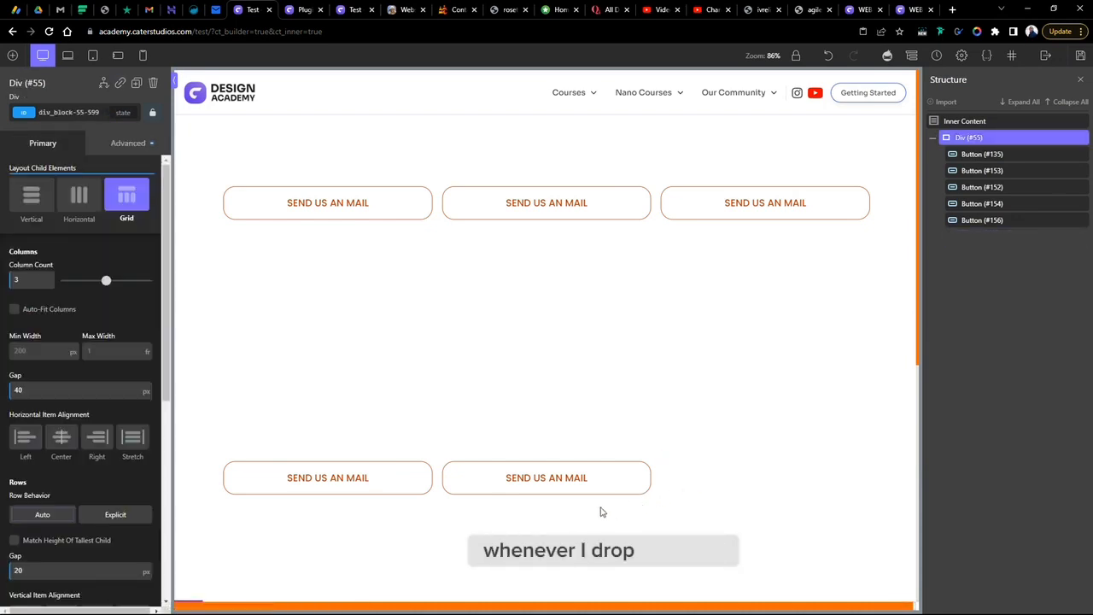
left_click(578, 492)
key("Delete")
left_click(341, 481)
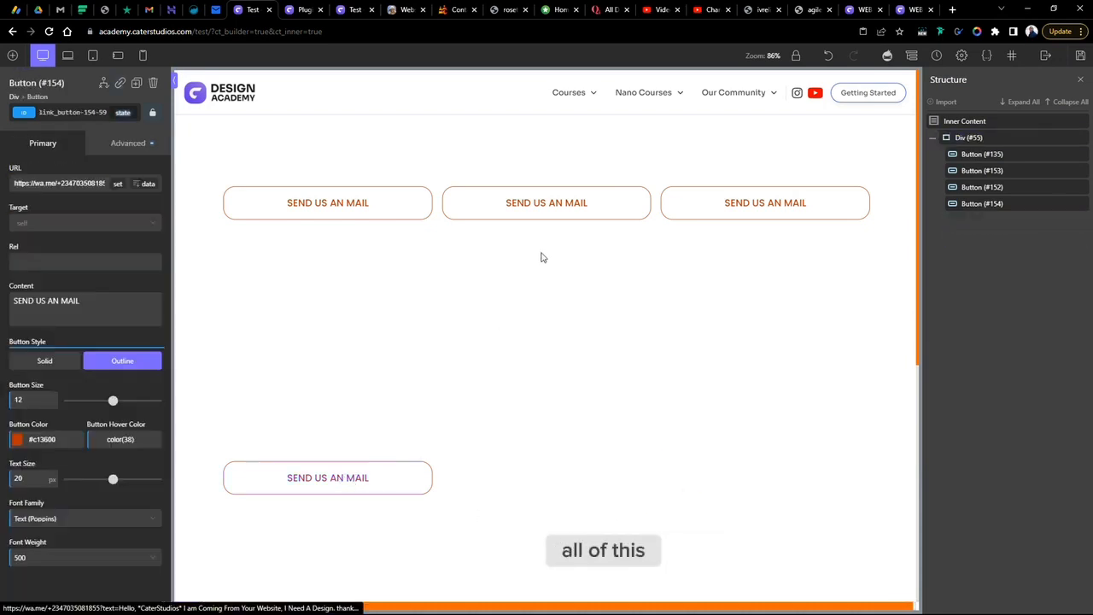
key("Delete")
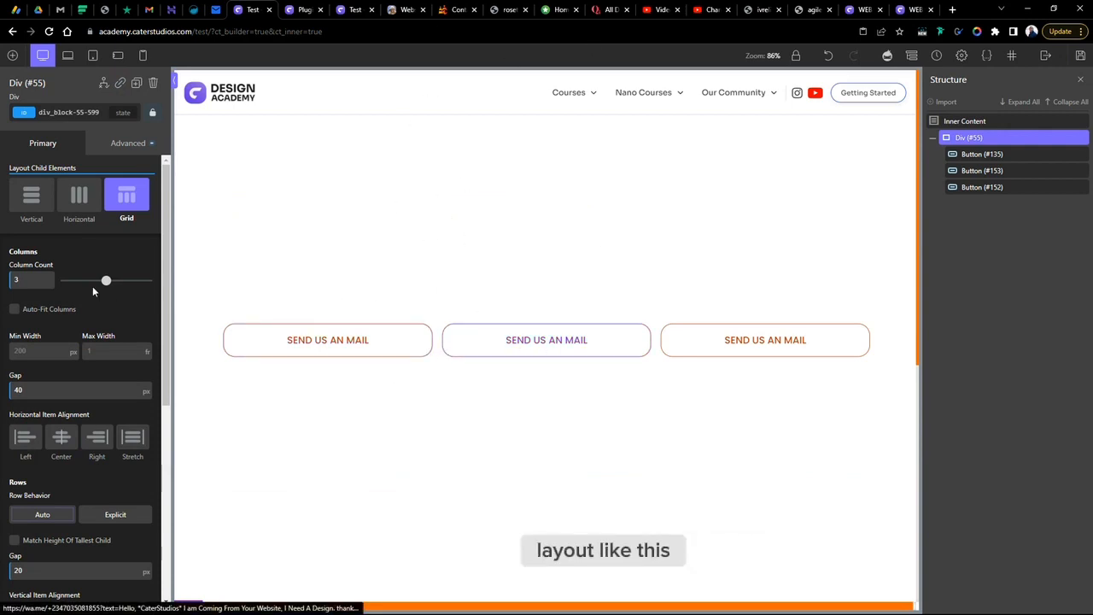
- Add a Div inside the grid container and set its width to 100 %
left_click(12, 55)
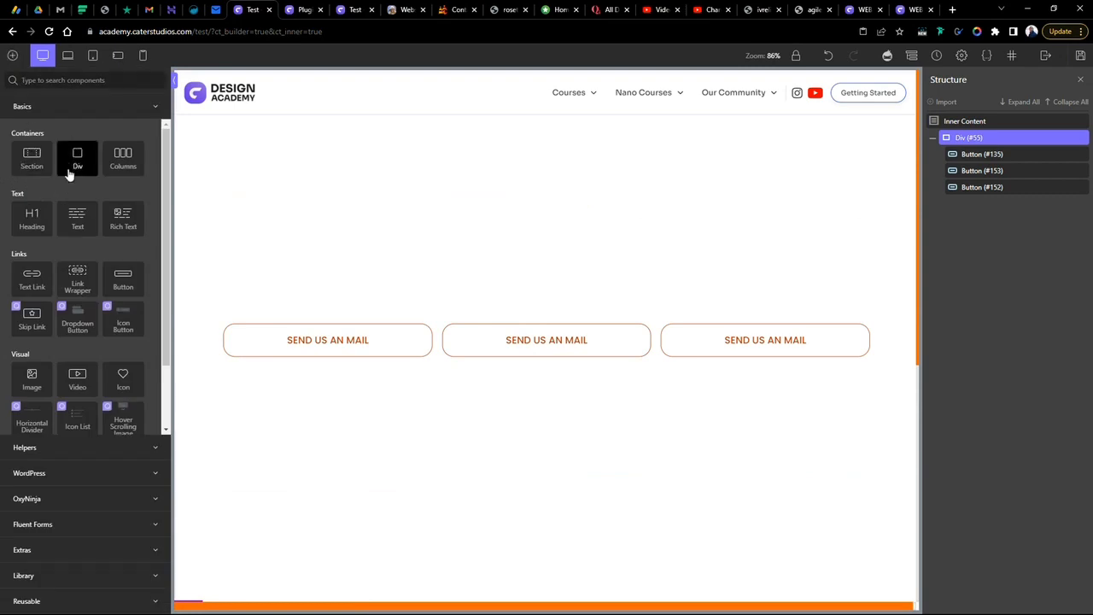
left_click(72, 165)
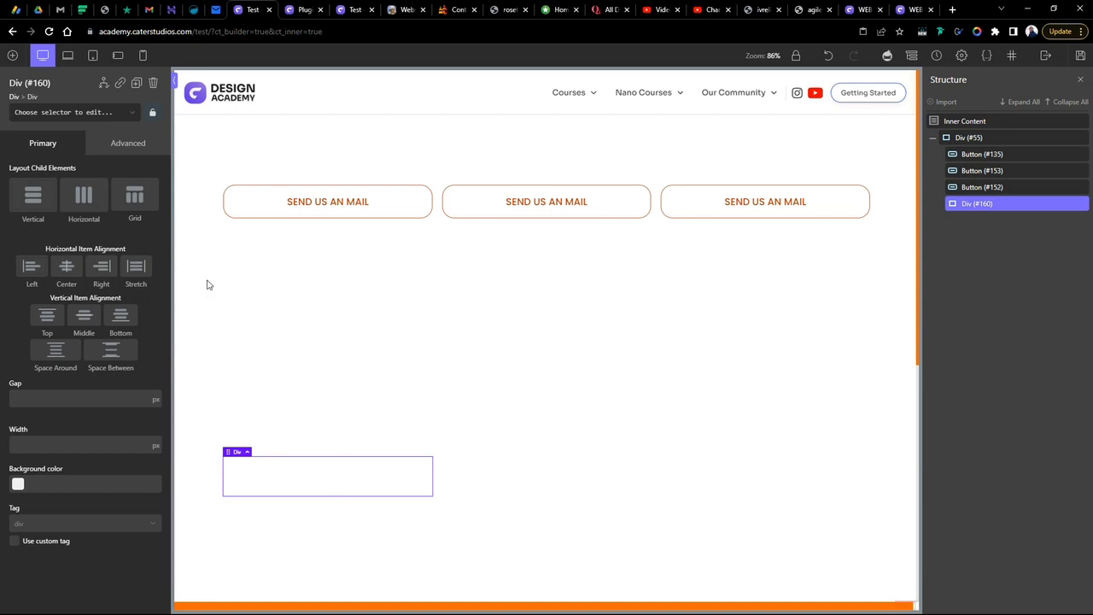
left_click(137, 143)
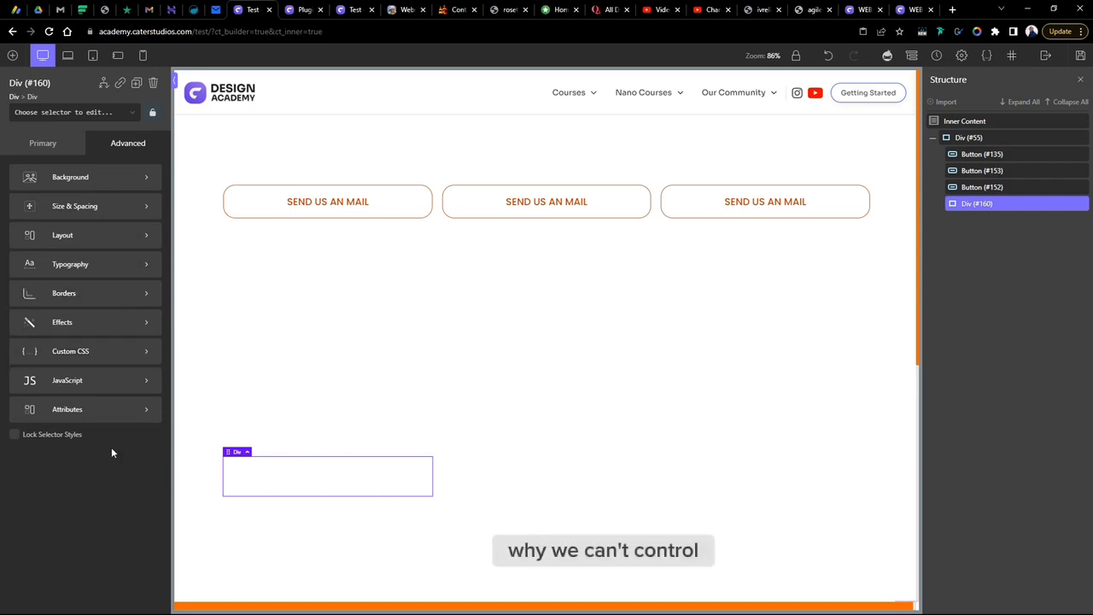
left_click(92, 207)
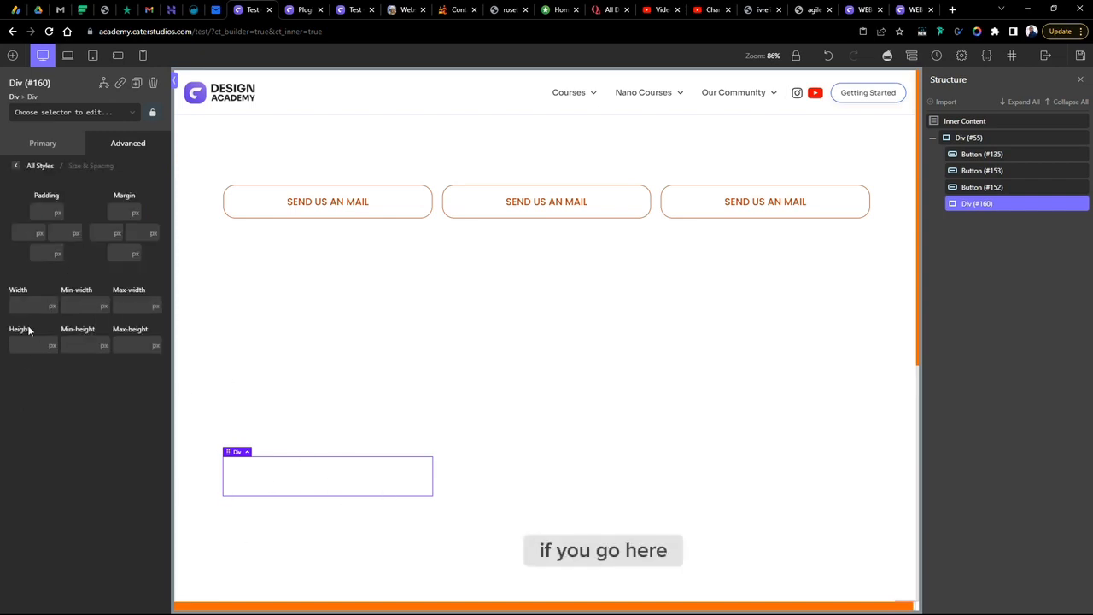
left_click(53, 305)
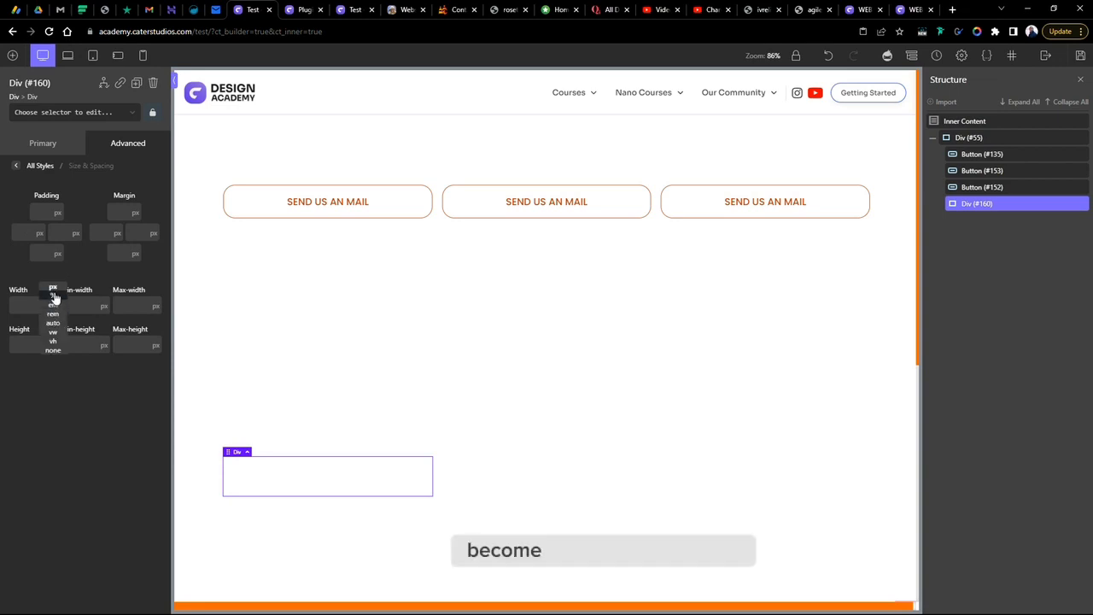
left_click(54, 295)
left_click(42, 303)
type("100")
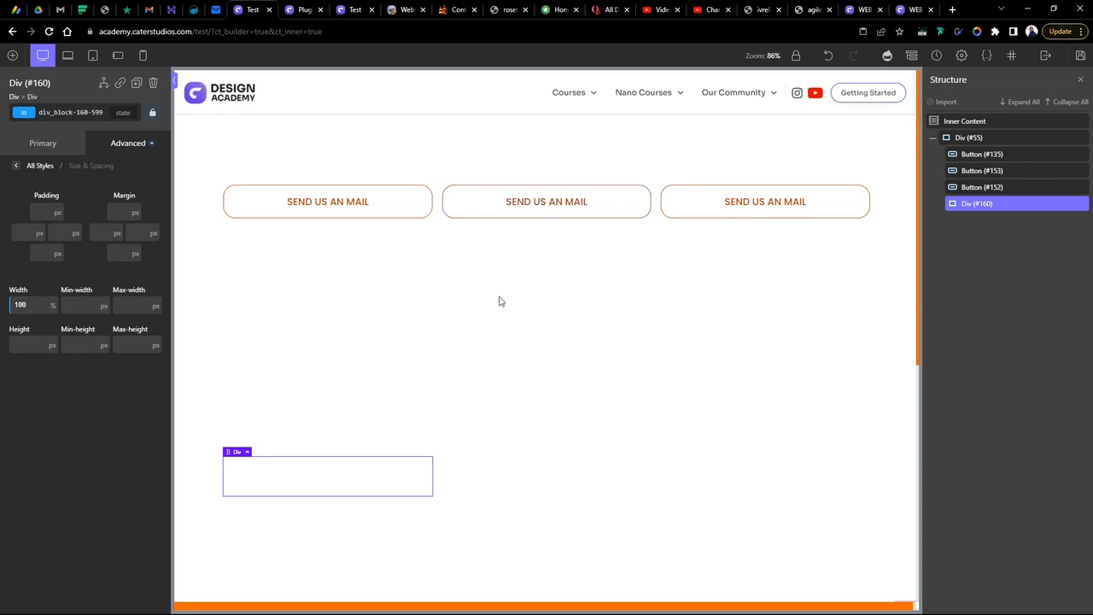
- Change the outer container div's child layout from grid to horizontal and then to vertical
left_click(690, 304)
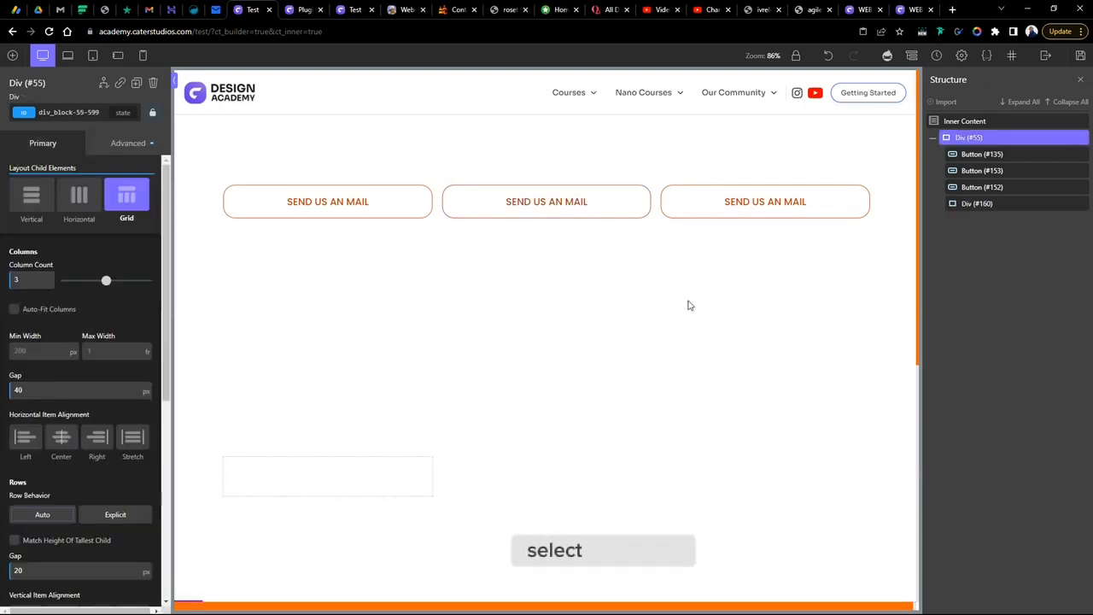
left_click(82, 198)
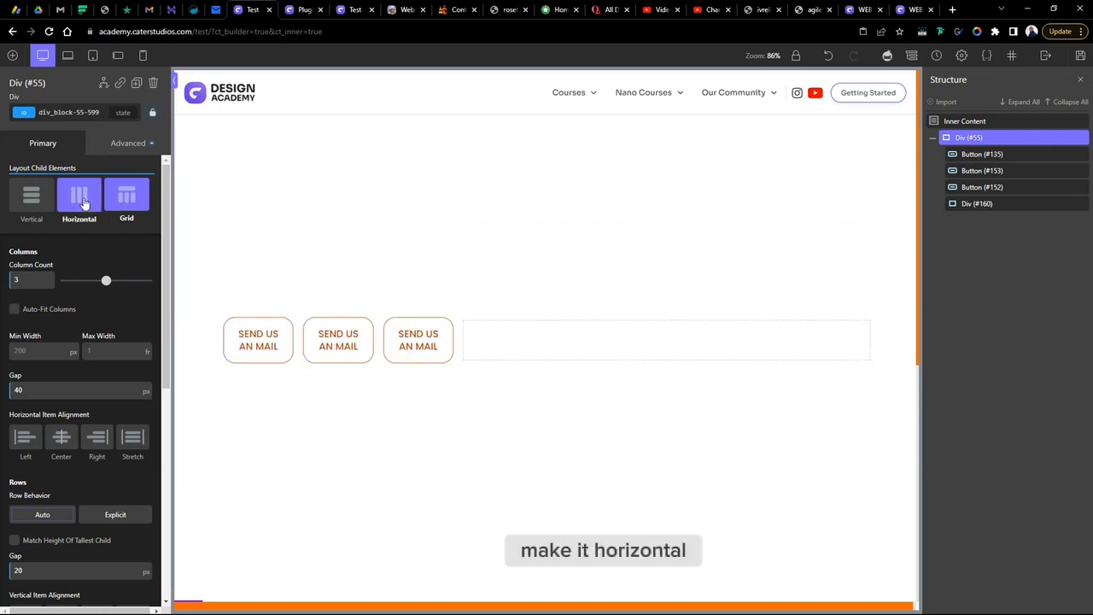
left_click(612, 354)
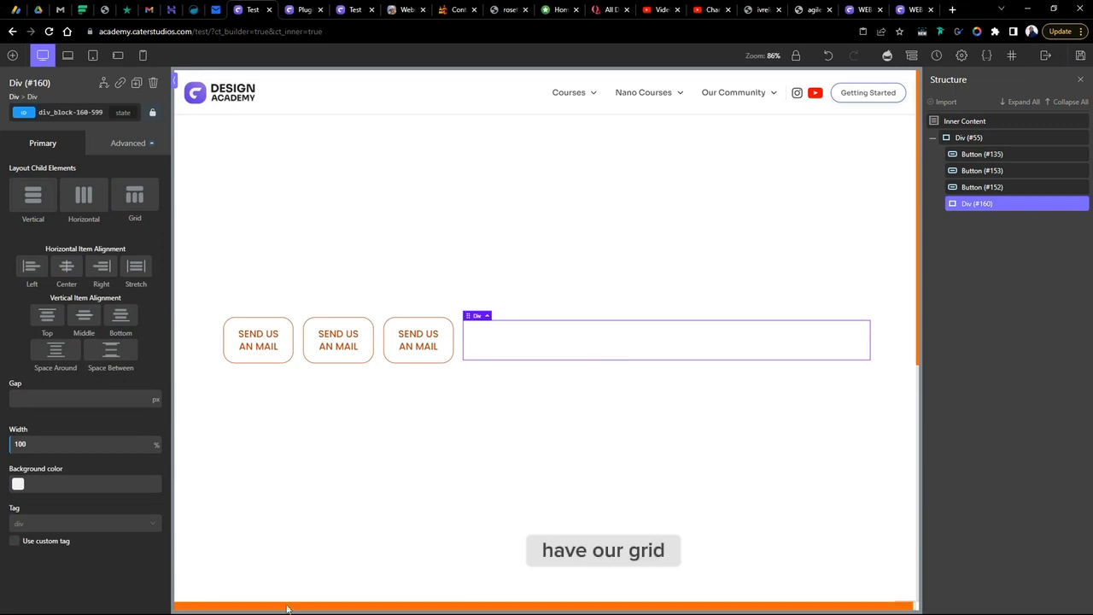
left_click(401, 184)
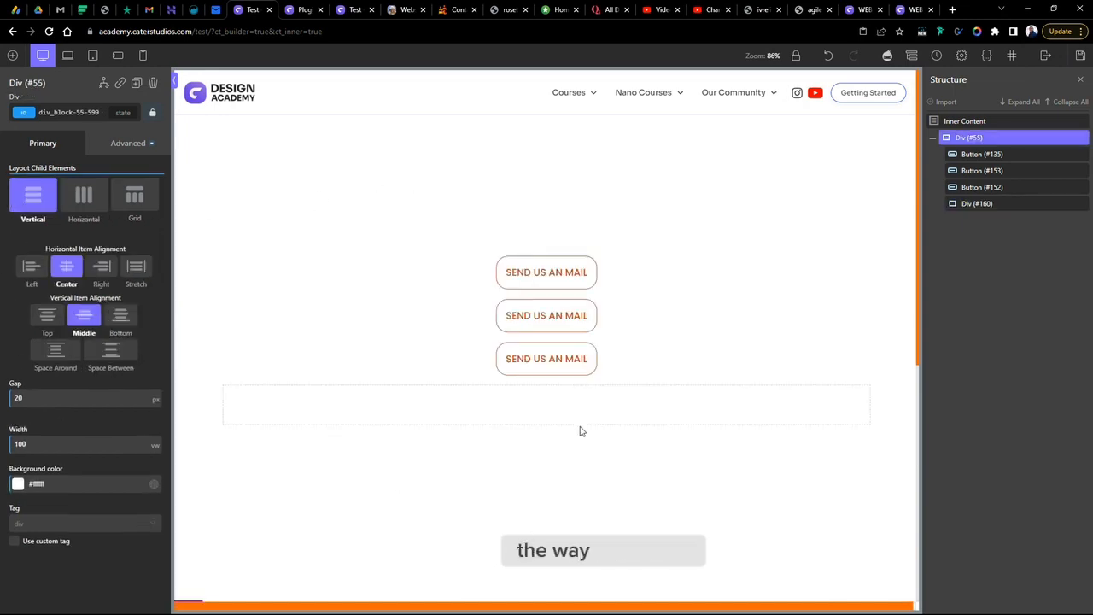
- Open the outer container div's size and spacing settings to review them
left_click(580, 422)
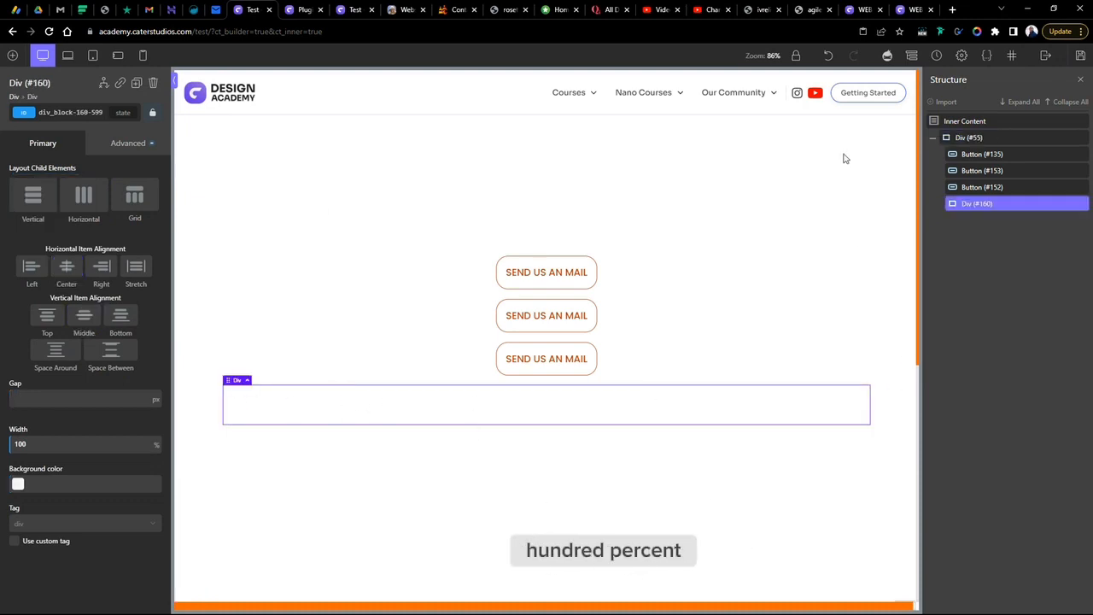
left_click(264, 283)
left_click(128, 143)
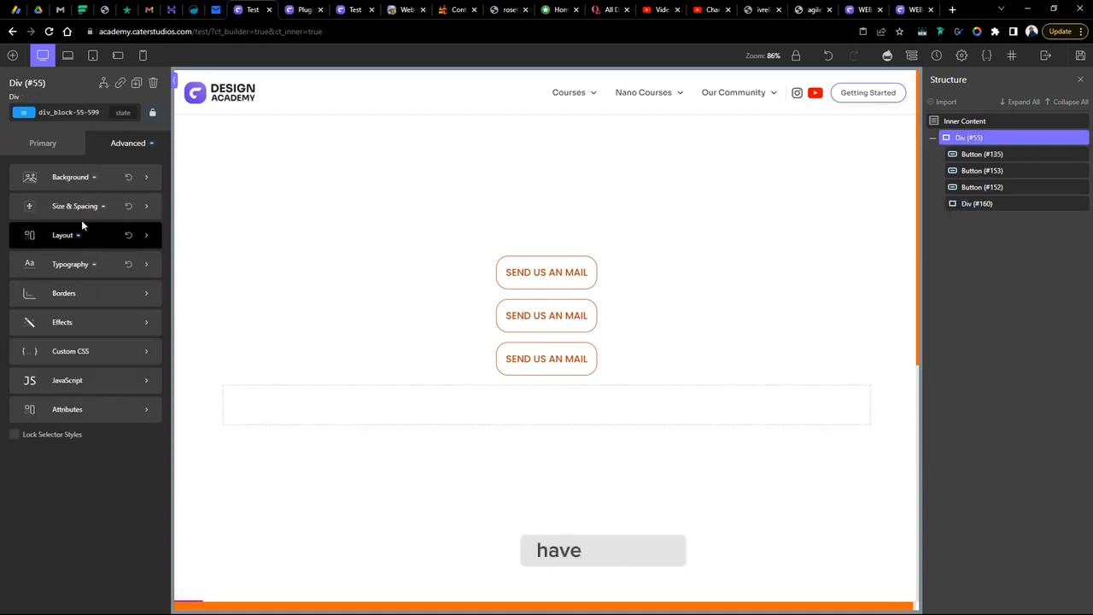
left_click(82, 215)
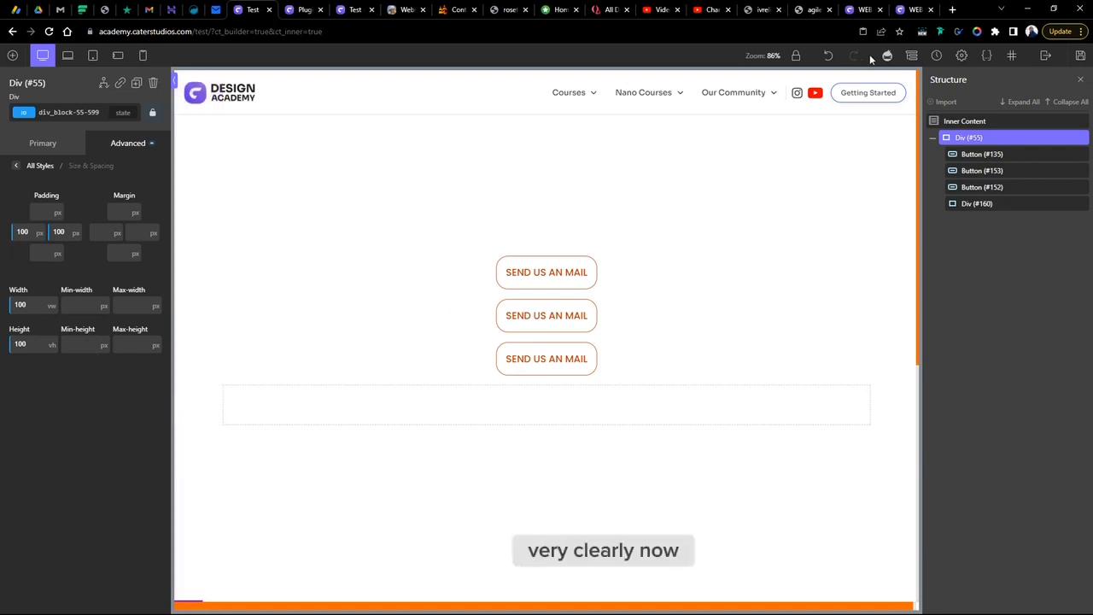
- Move the three Send Us An Mail buttons into the full-width inner div
left_click(1082, 83)
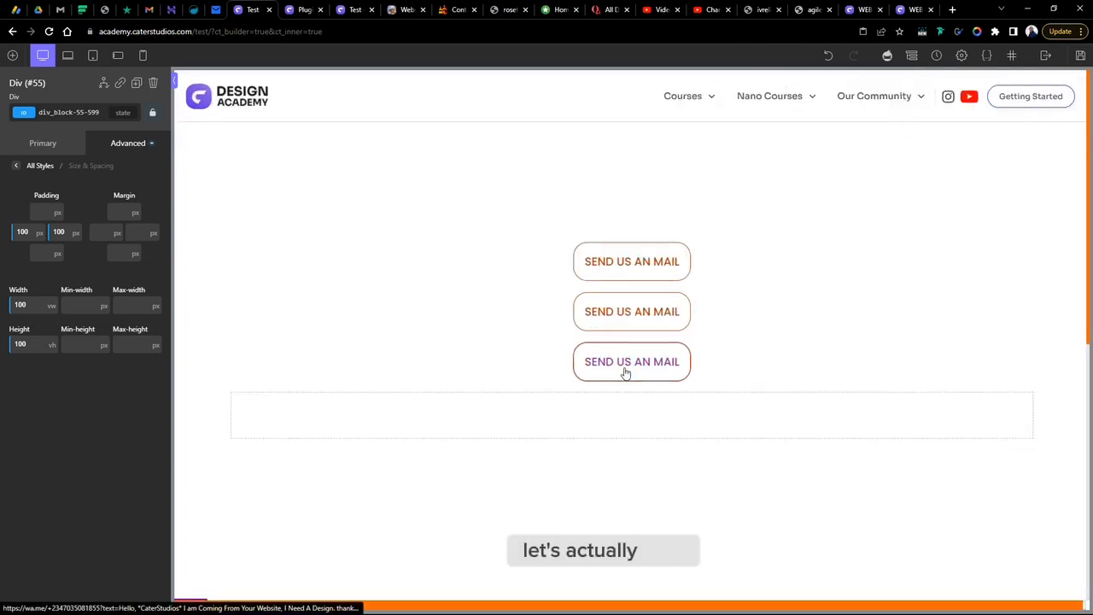
left_click(468, 419)
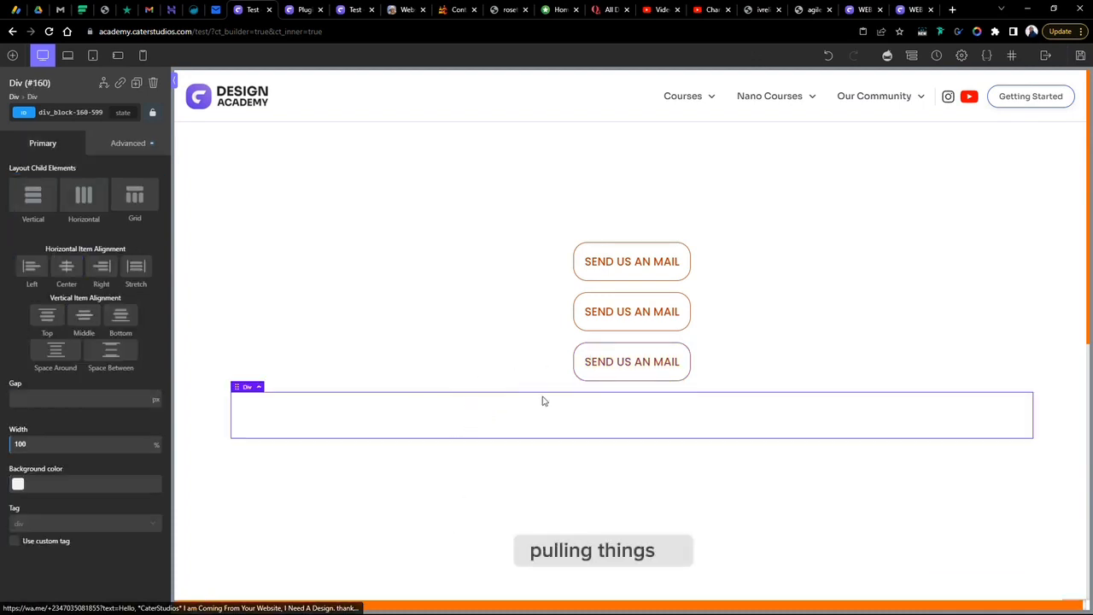
left_click_drag(611, 374, 550, 403)
left_click_drag(631, 340, 559, 388)
left_click_drag(666, 299, 589, 317)
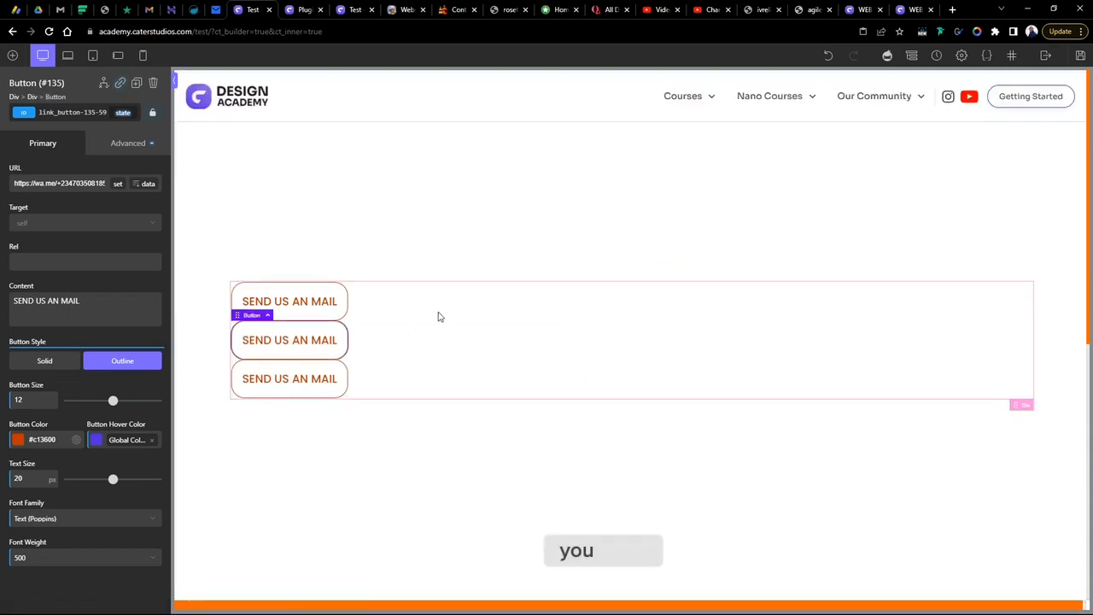
left_click(539, 391)
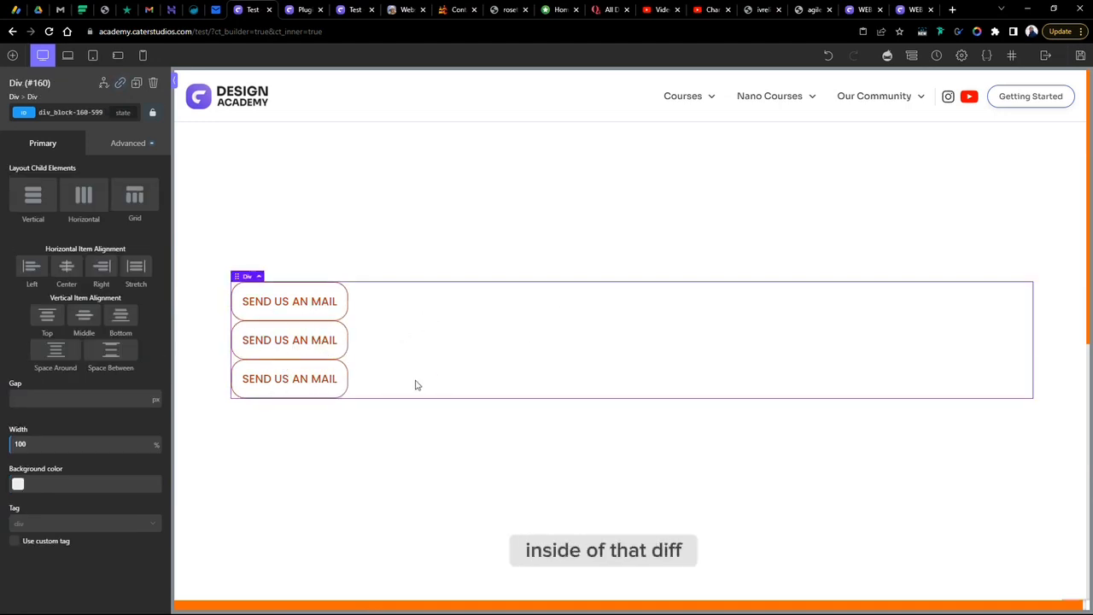
- Set the inner div's child layout to grid with a column count of 3
left_click(82, 198)
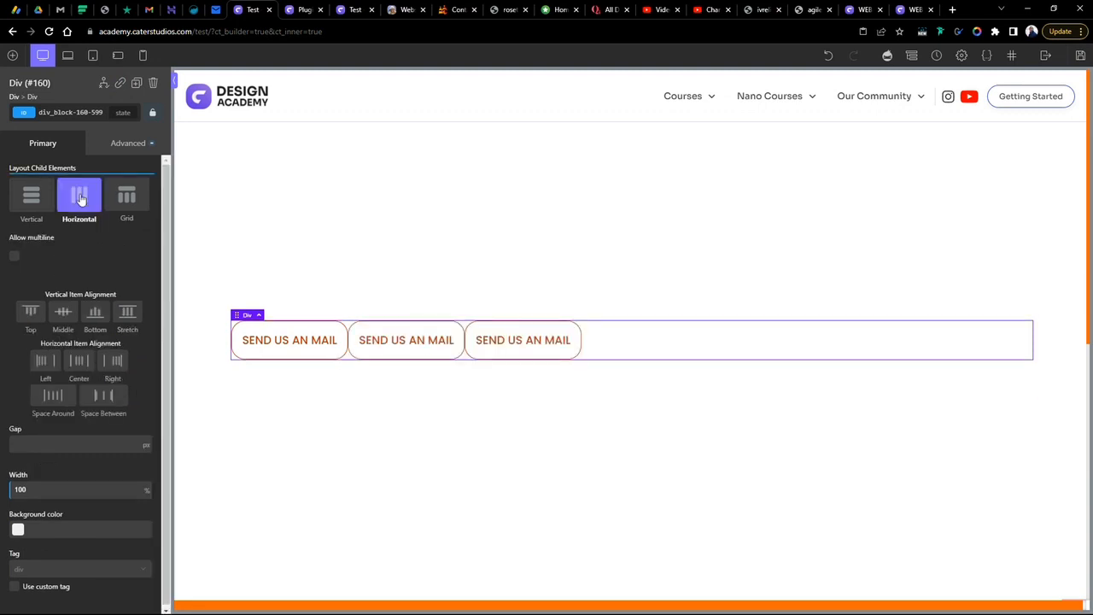
left_click(129, 197)
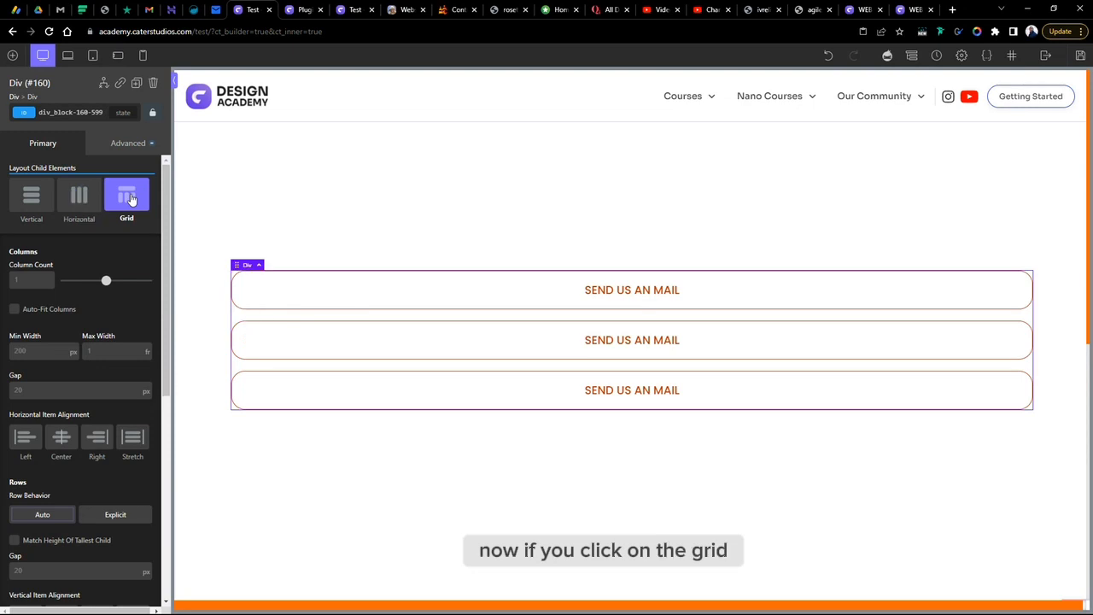
left_click(28, 279)
type("3")
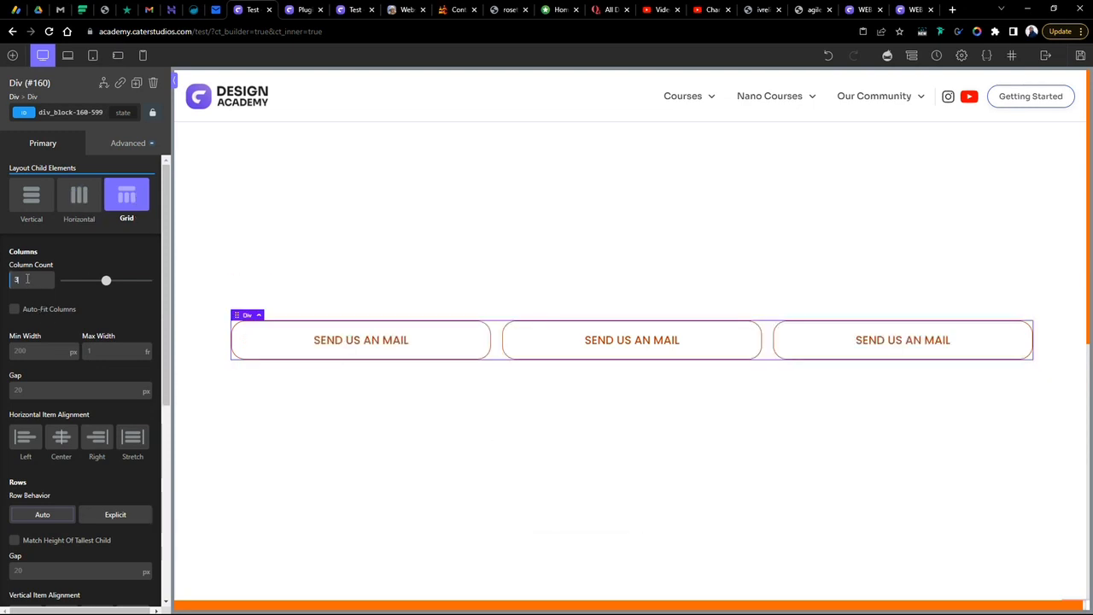
- Duplicate the buttons to fill a second row of three in the inner grid
right_click(618, 350)
left_click(632, 351)
right_click(608, 322)
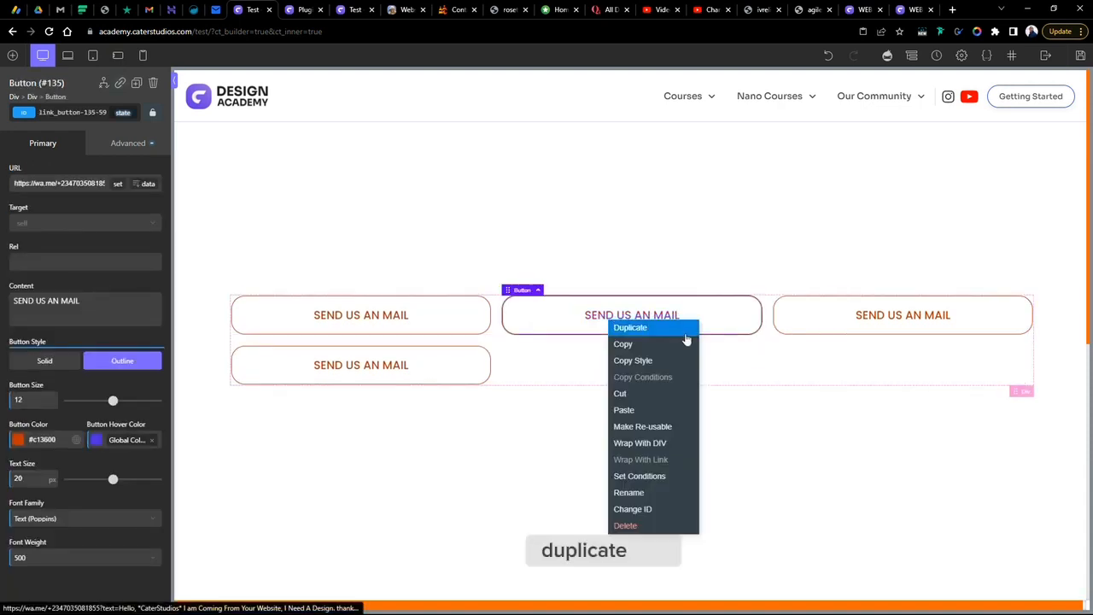
left_click(687, 328)
right_click(635, 357)
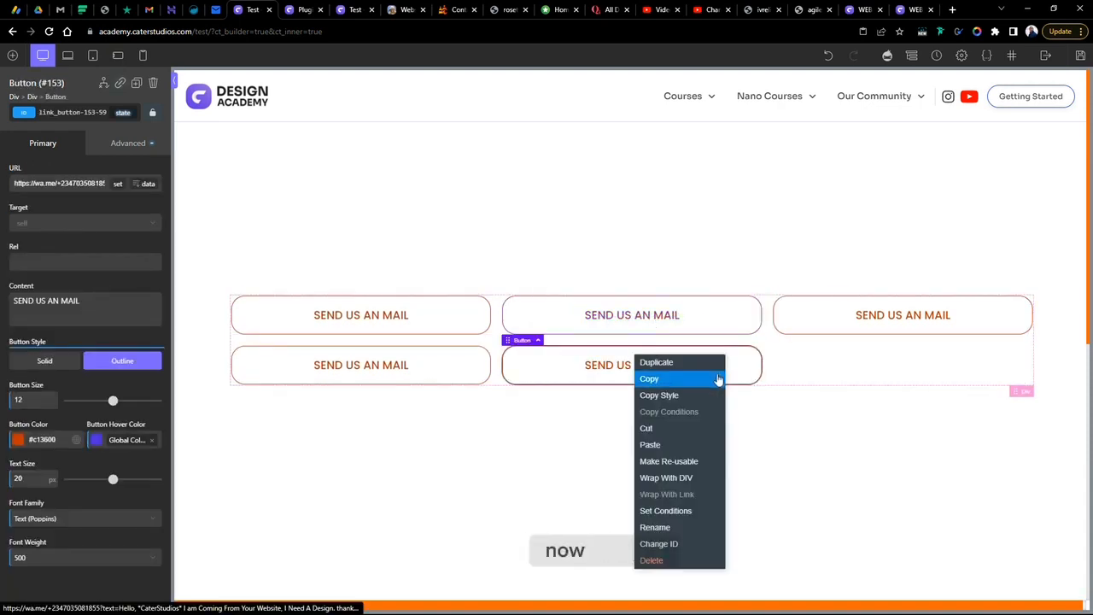
left_click(673, 365)
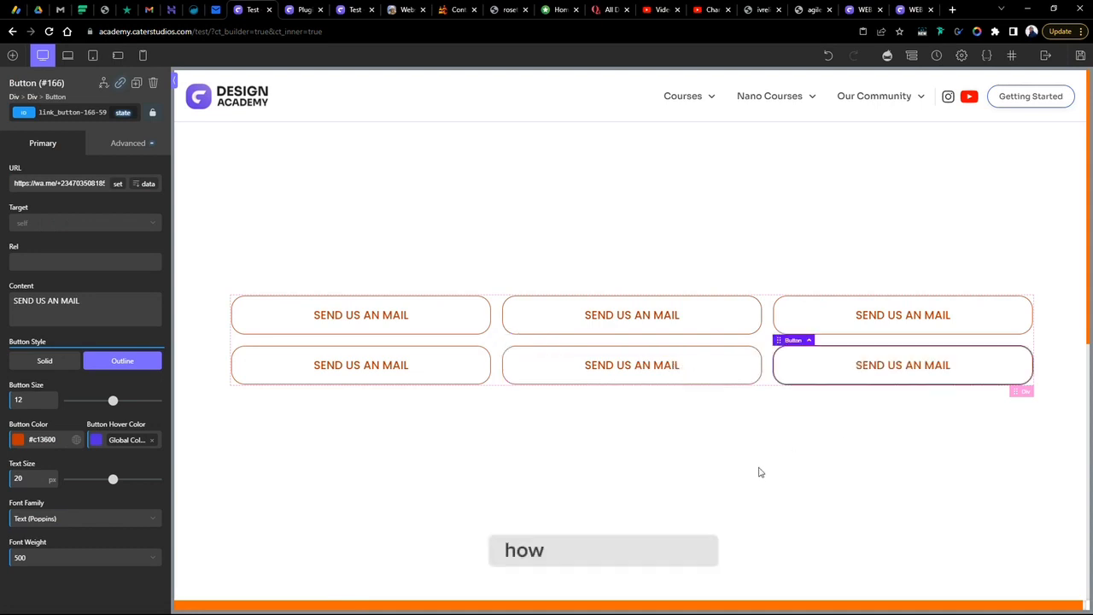
left_click(497, 344)
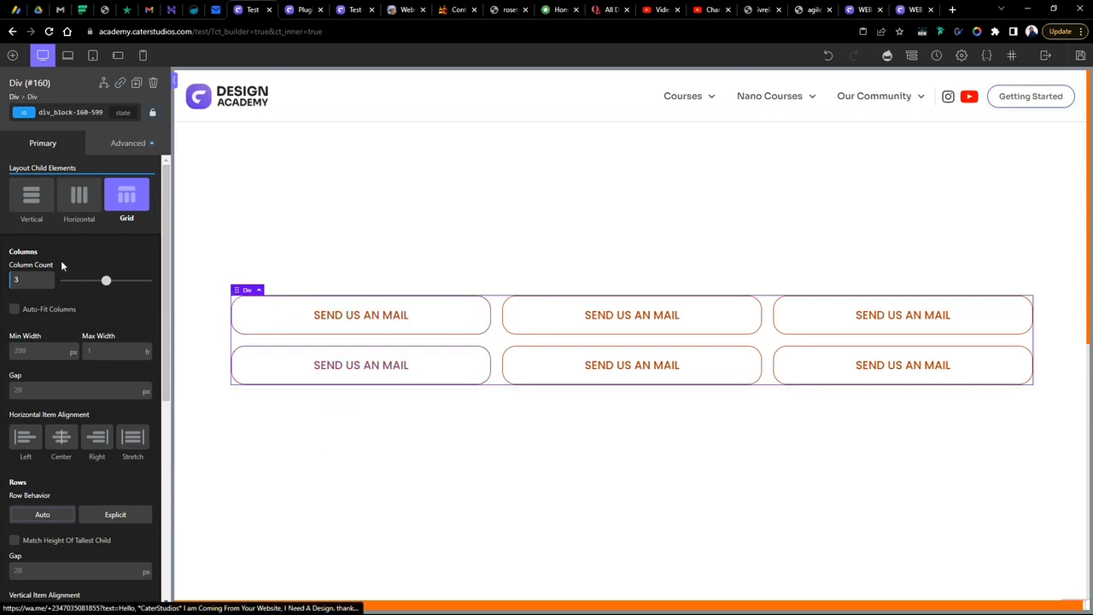
- Set the inner grid's column gap to 40 px and its row gap to 60 px
scroll(58, 365, "down", 3)
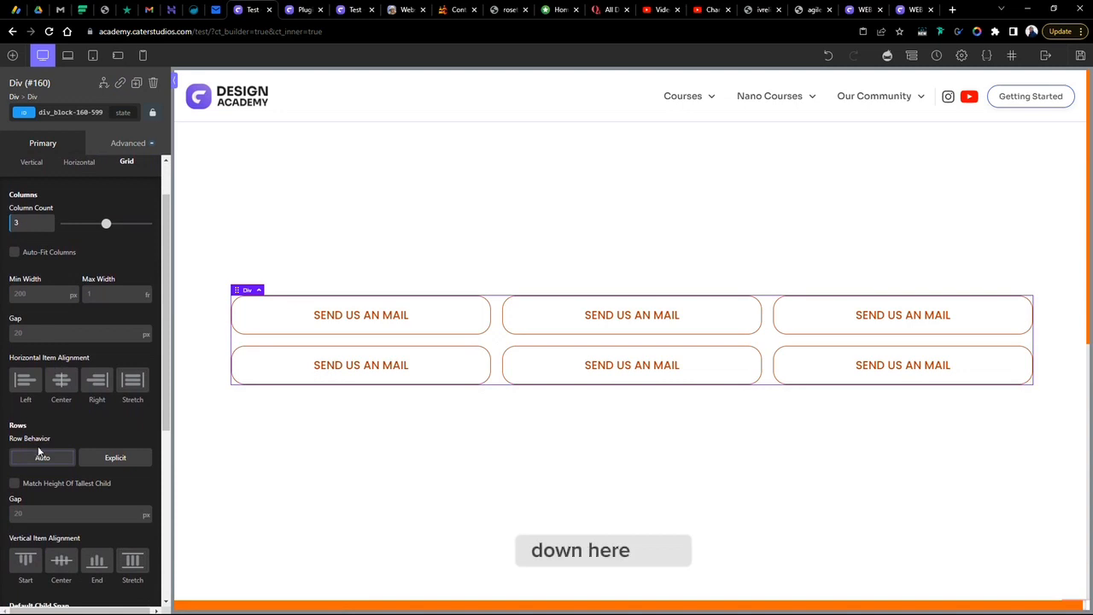
scroll(46, 440, "down", 1)
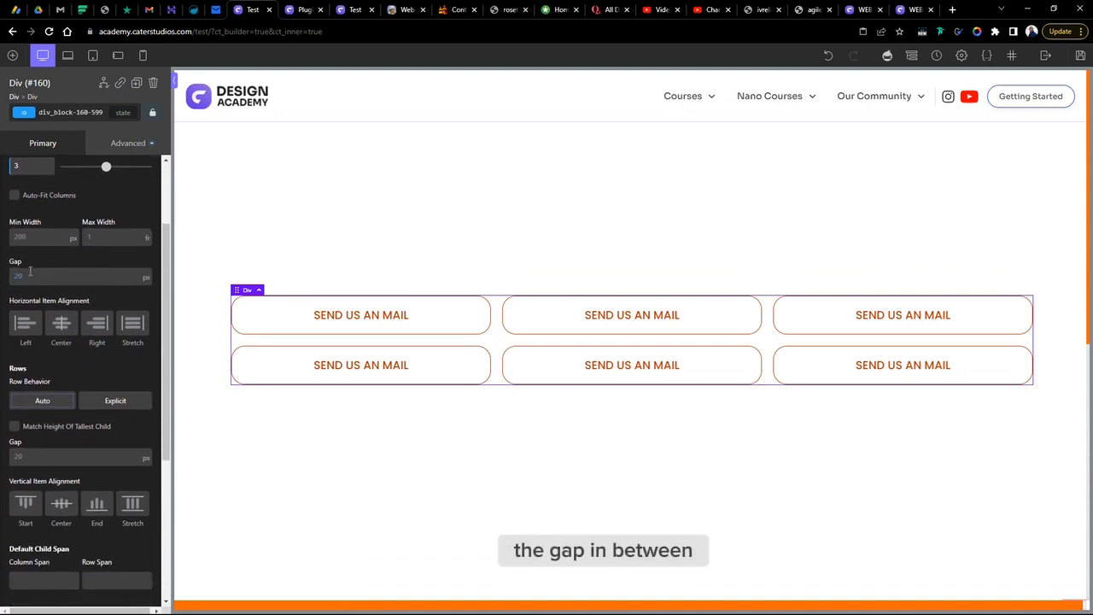
left_click(30, 274)
type("40")
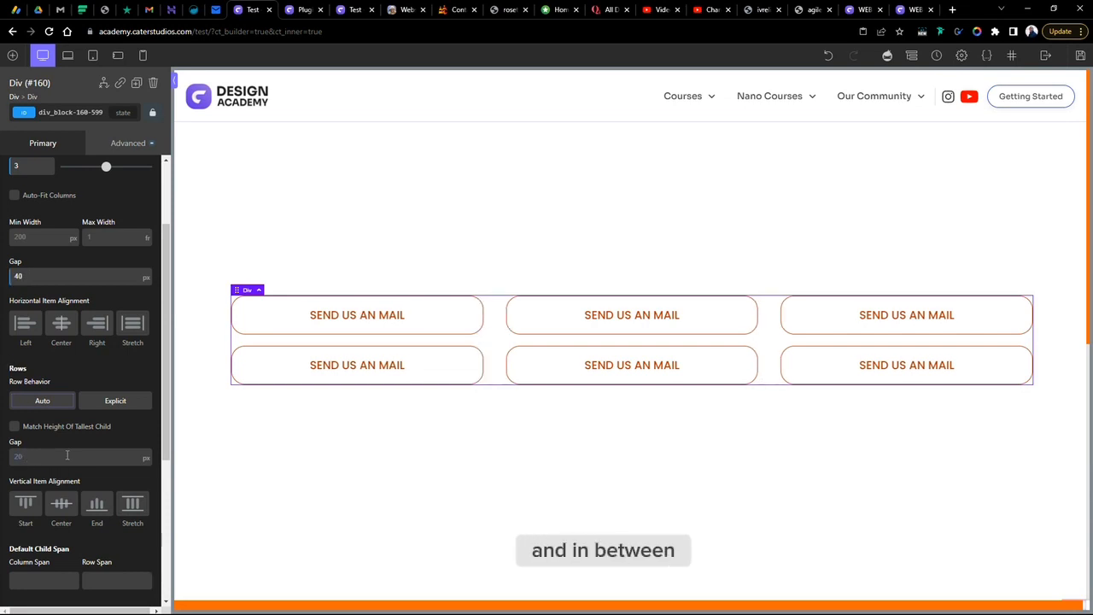
left_click(67, 456)
type("60")
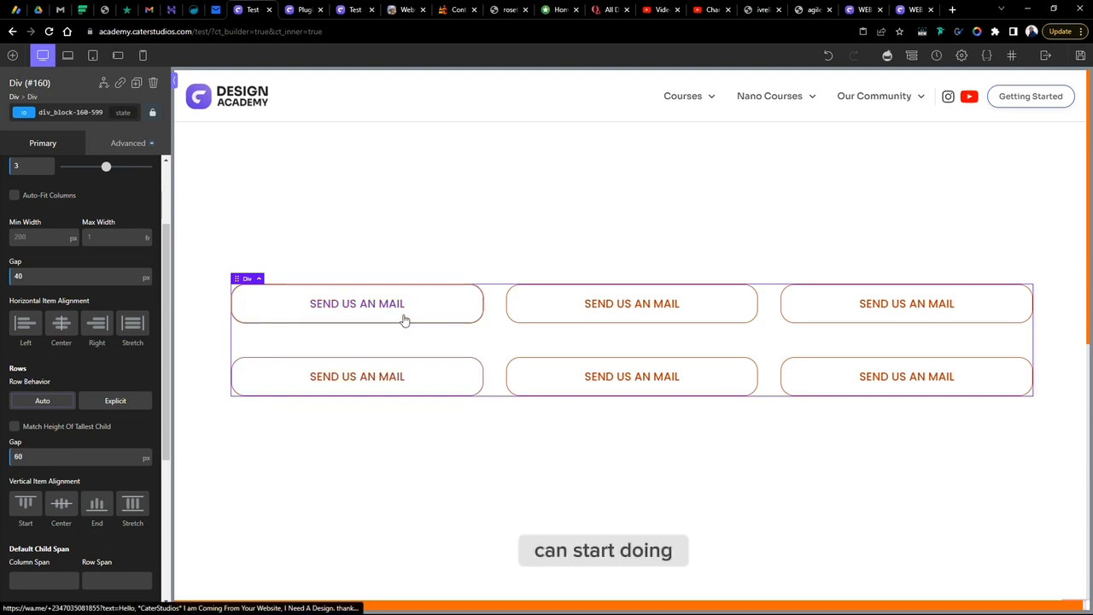
- Delete the three buttons in the inner grid's second row
right_click(888, 380)
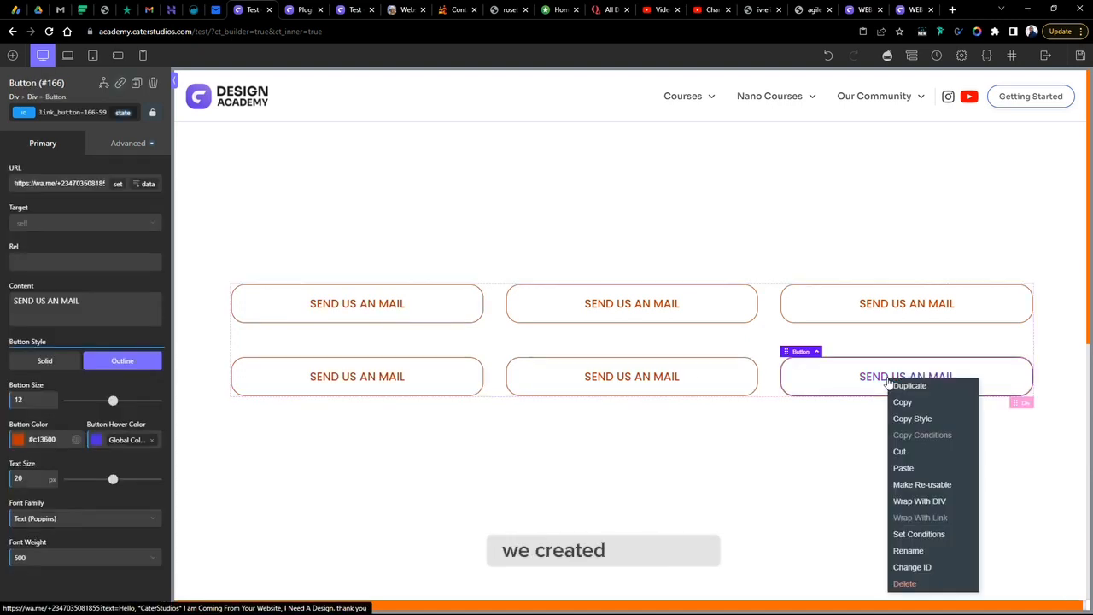
left_click(907, 586)
right_click(724, 379)
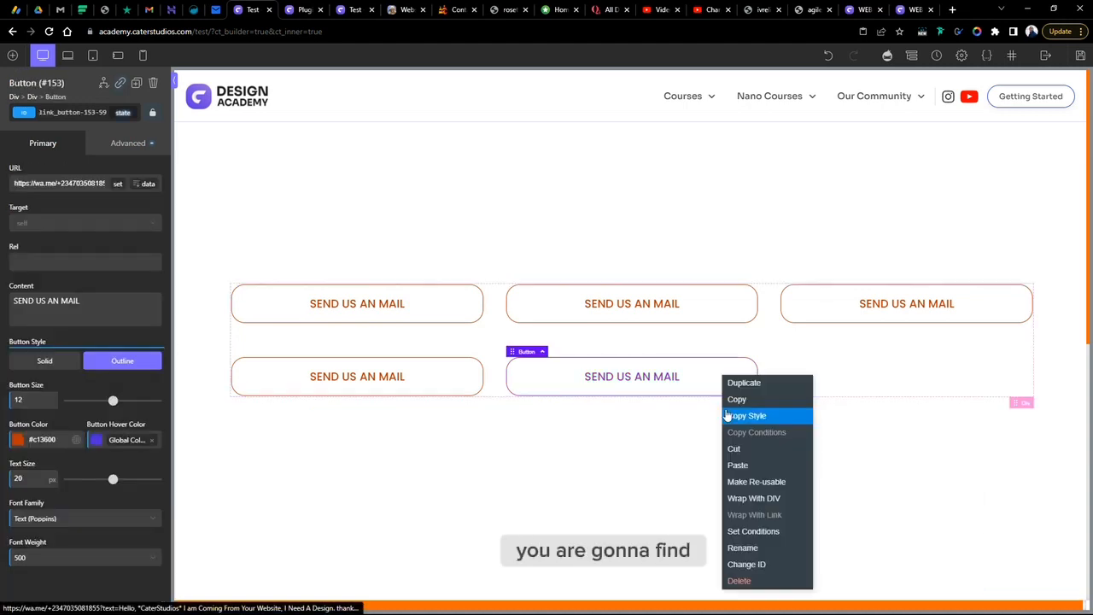
left_click(771, 581)
left_click(451, 378)
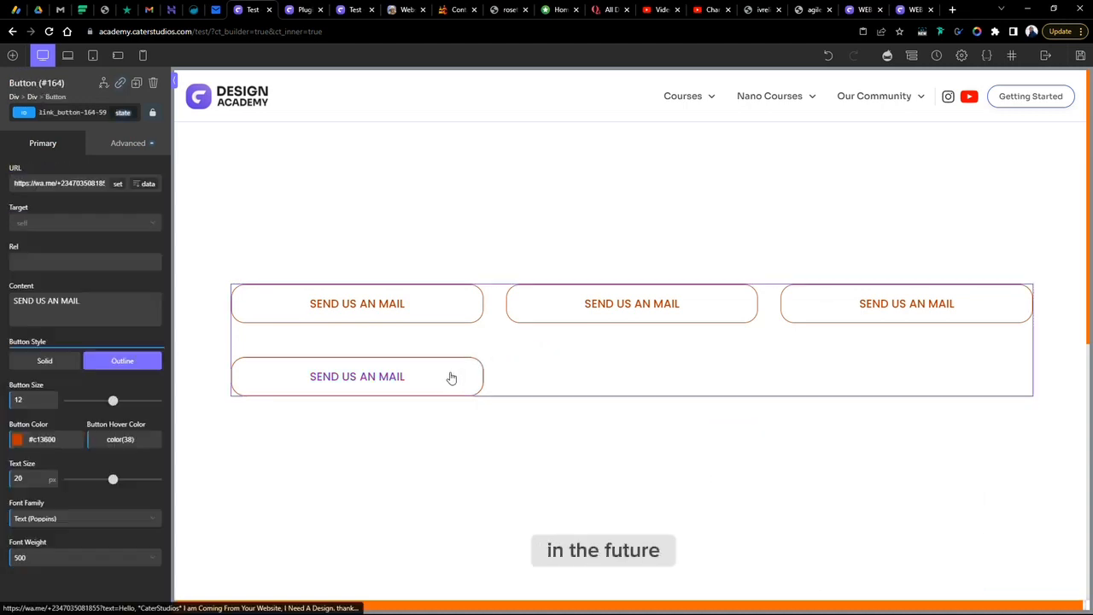
right_click(451, 378)
left_click(470, 581)
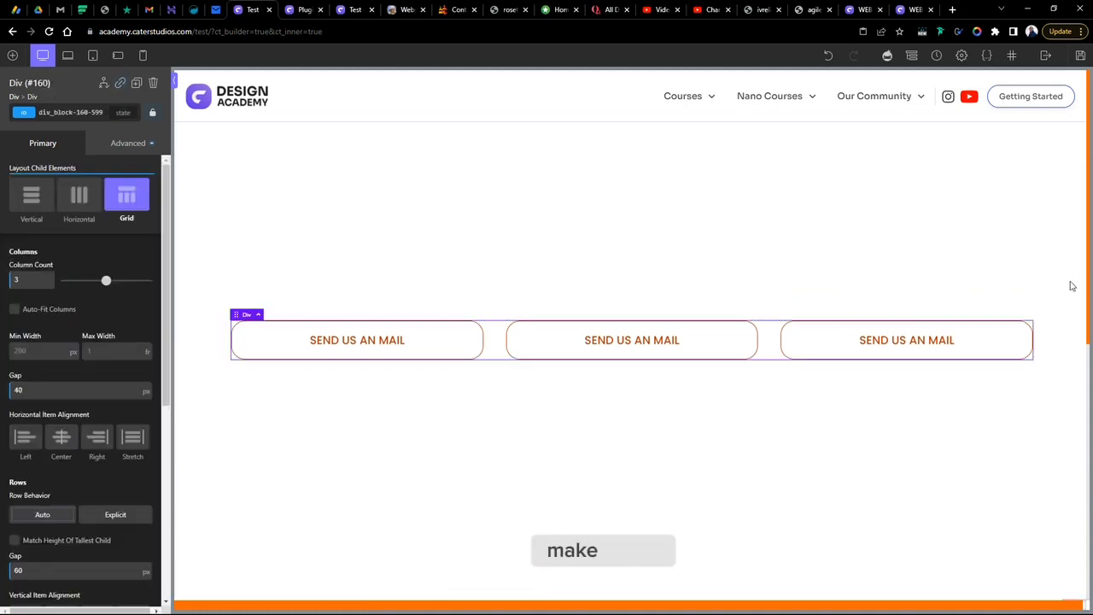
- Delete the remaining three buttons from the inner grid div
right_click(923, 345)
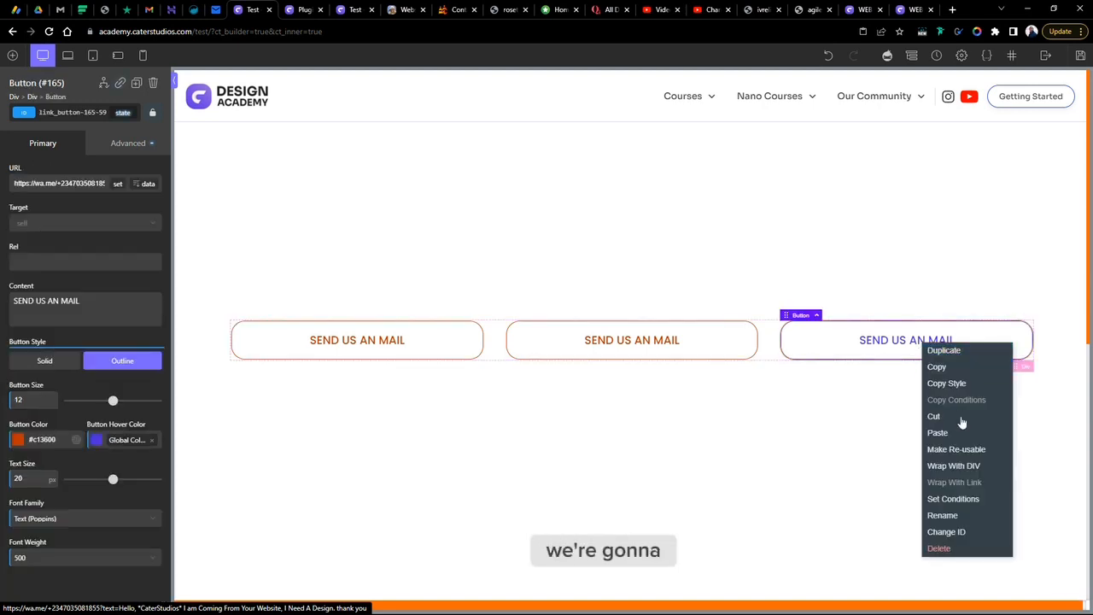
left_click(888, 547)
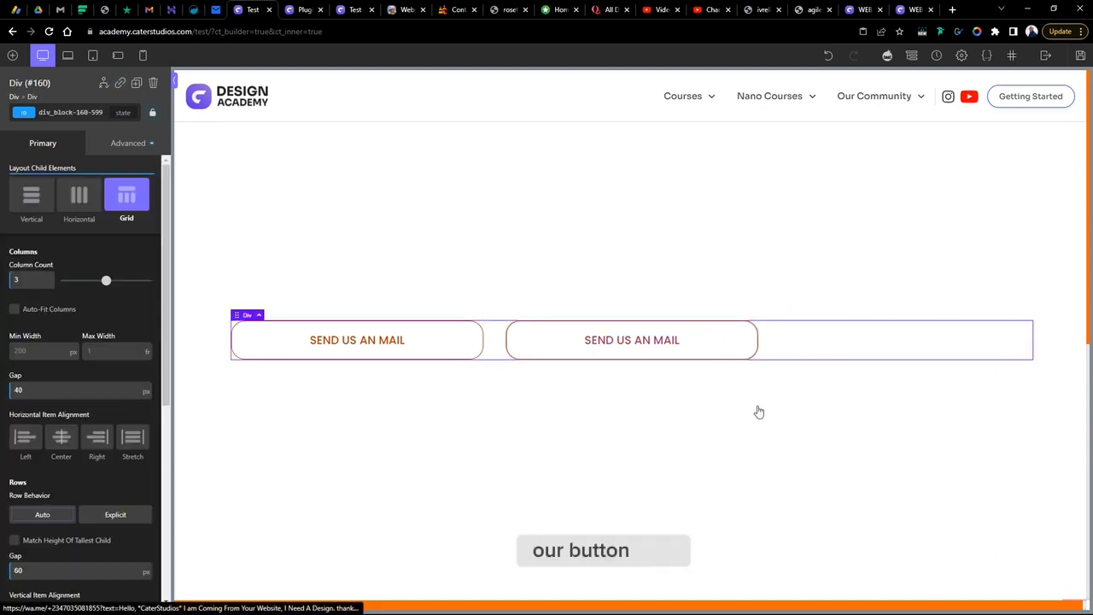
right_click(696, 335)
left_click(721, 548)
right_click(414, 335)
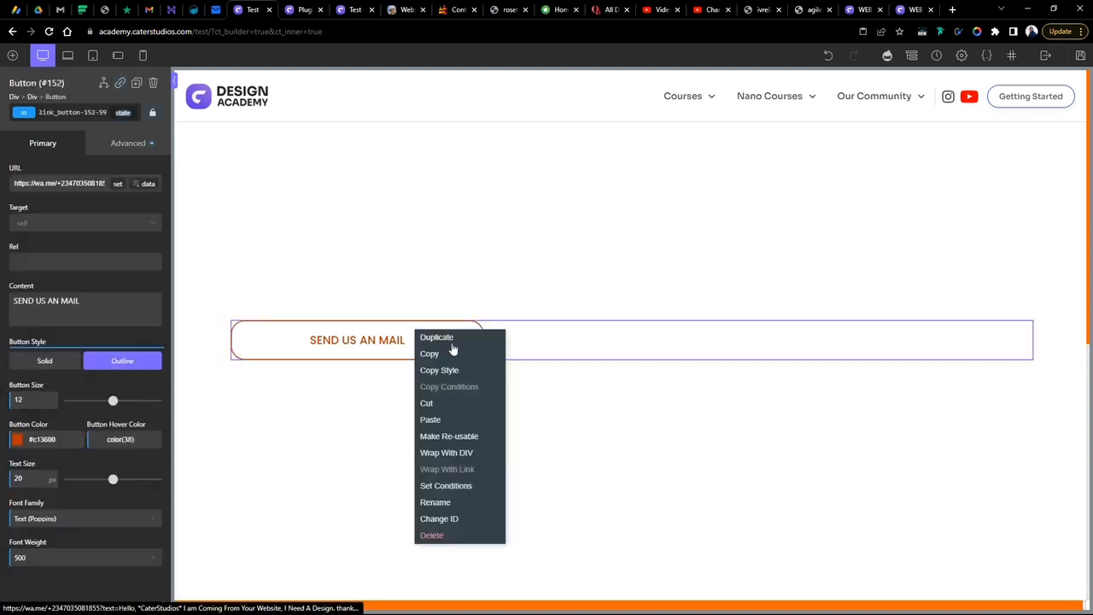
left_click(432, 535)
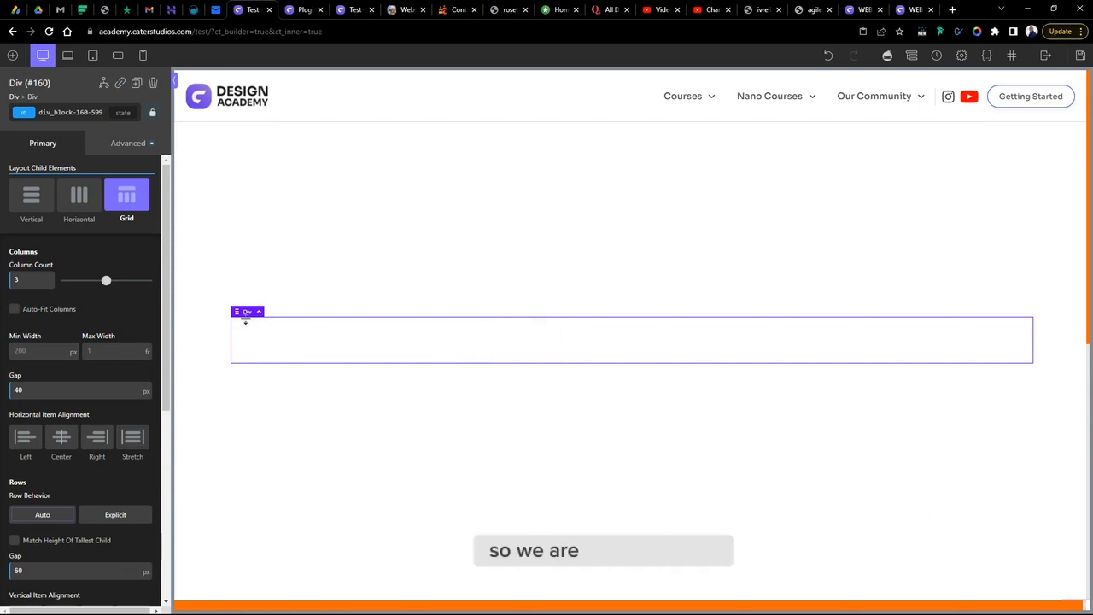
- Set the inner div's width to 70 % in its size and spacing settings
left_click(104, 143)
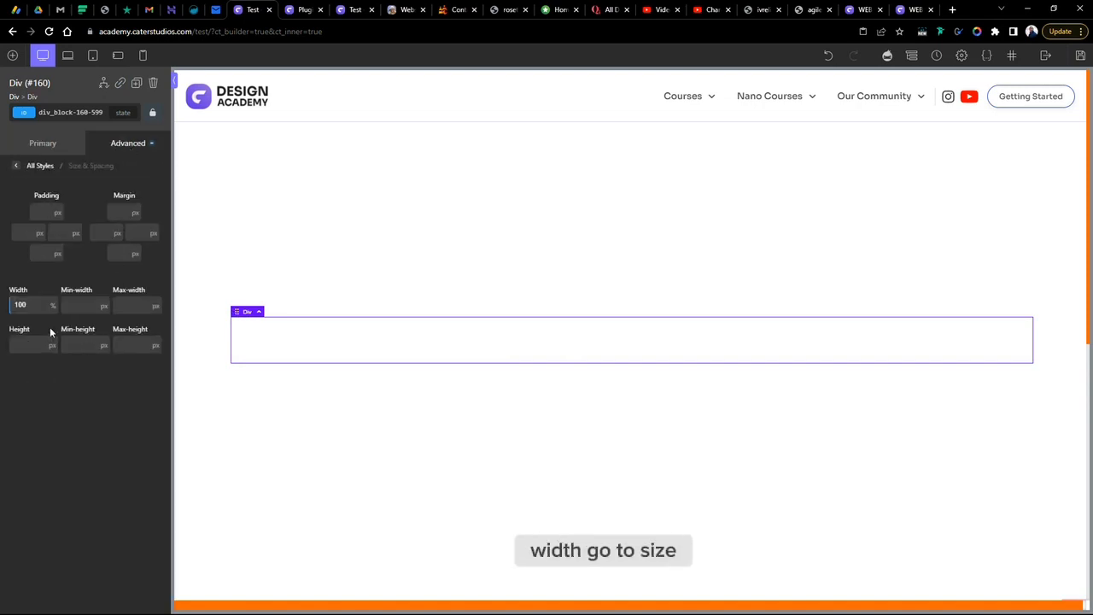
left_click_drag(33, 306, 2, 310)
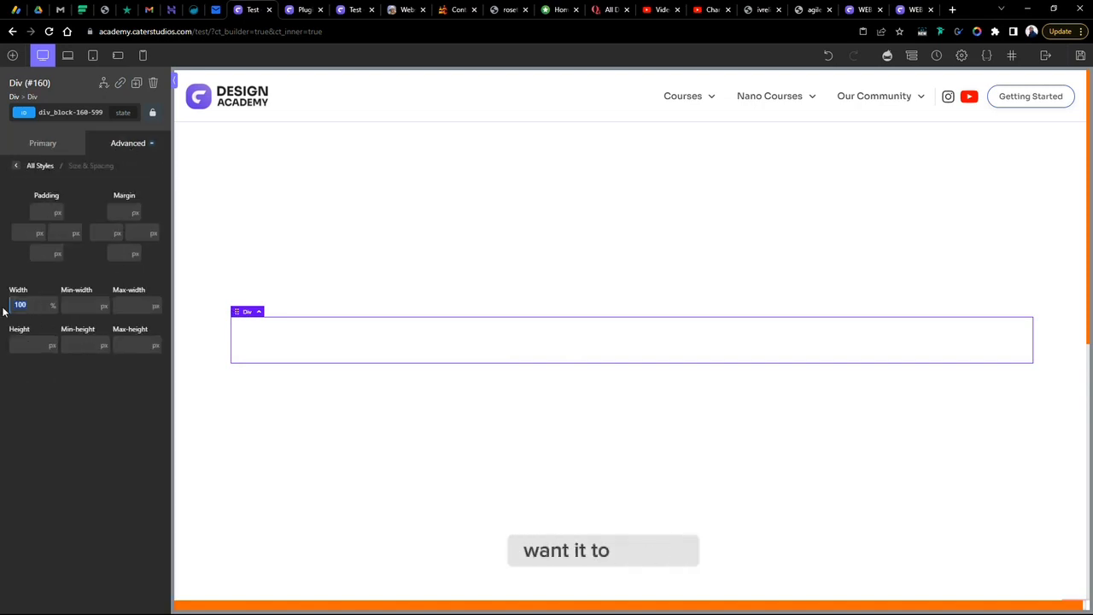
type("70")
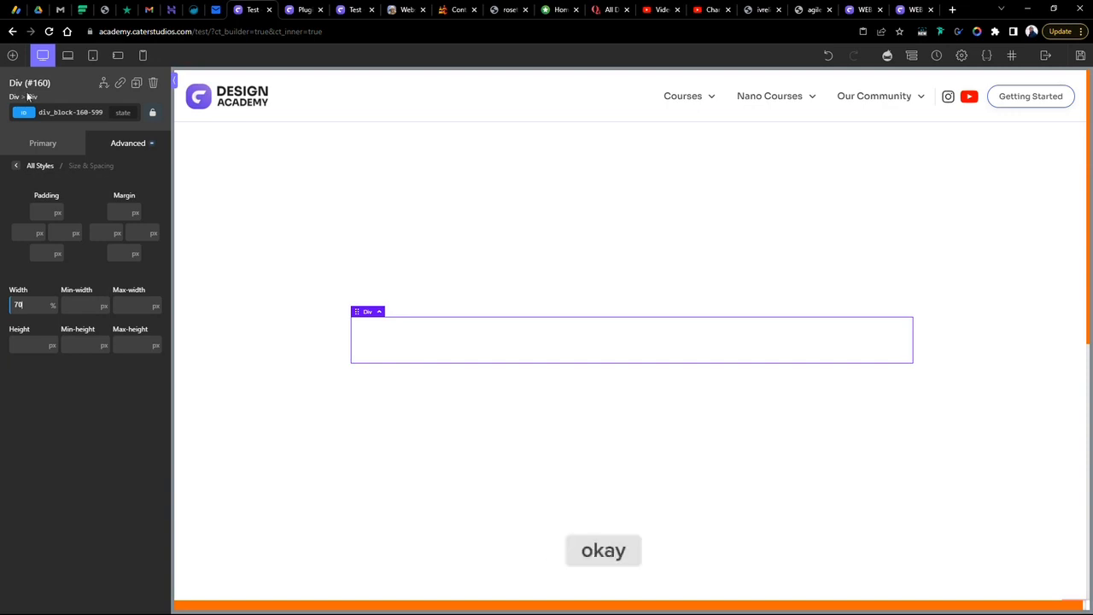
- Add a Text element inside the inner div
left_click(12, 56)
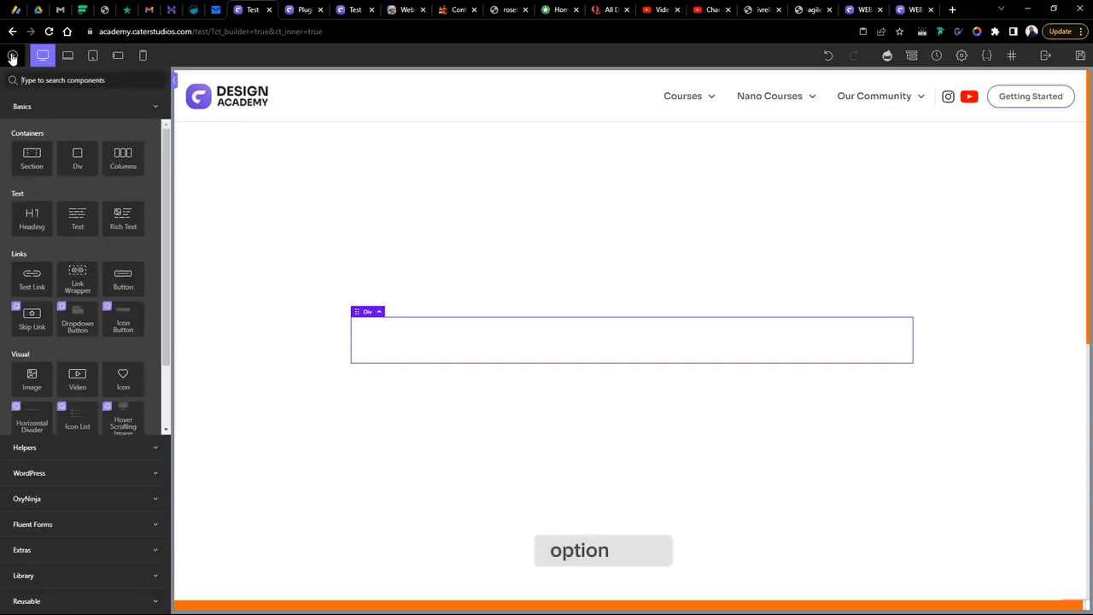
left_click(75, 219)
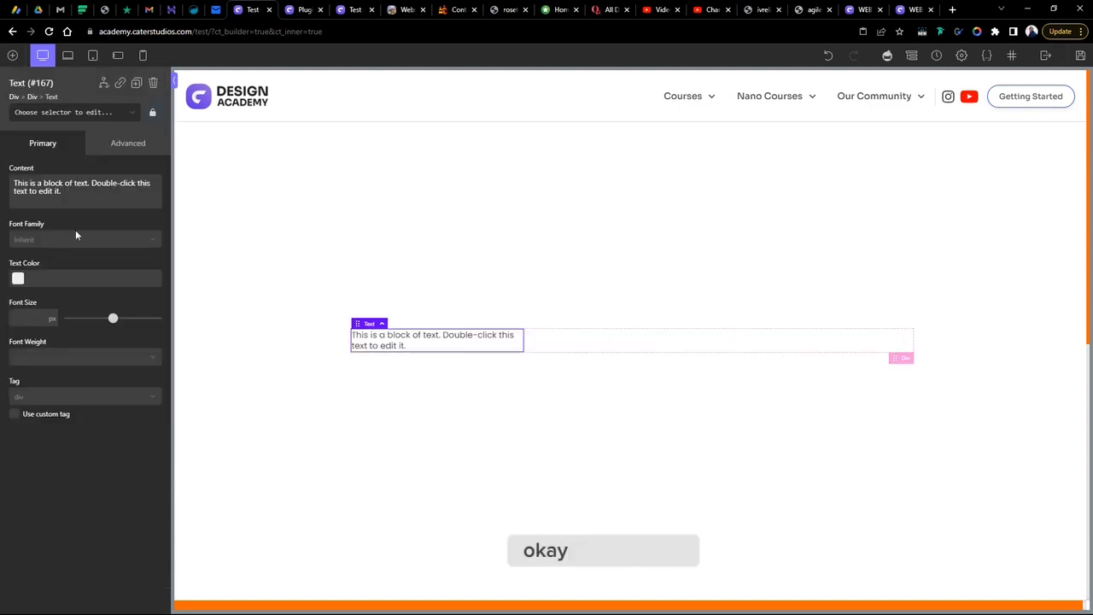
- Replace the text element's content with BOOM MIC
left_click_drag(62, 192, 2, 186)
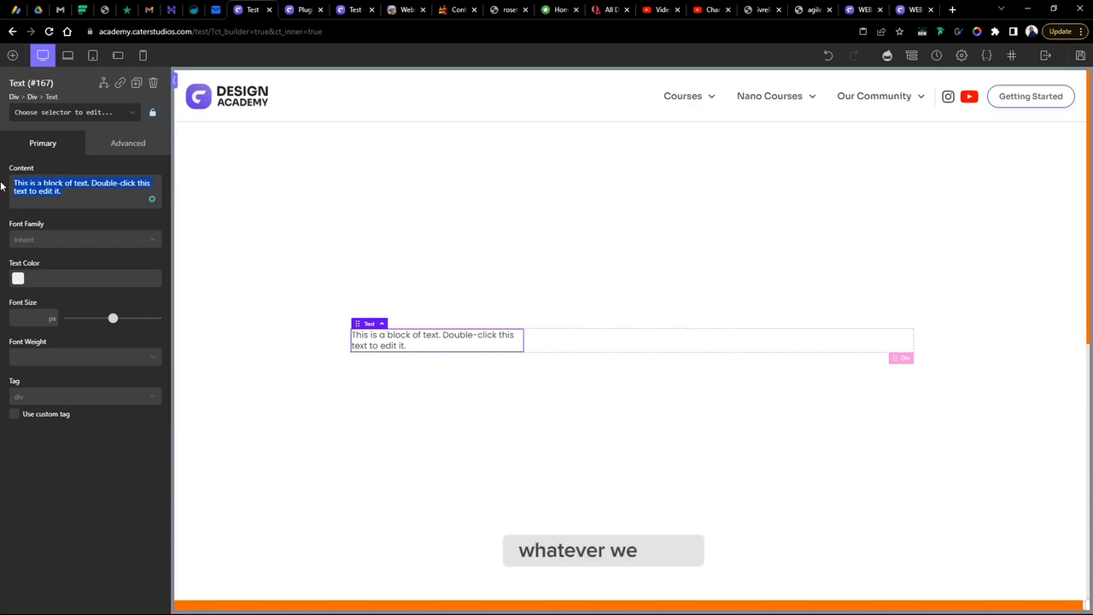
type("BOOM MIC")
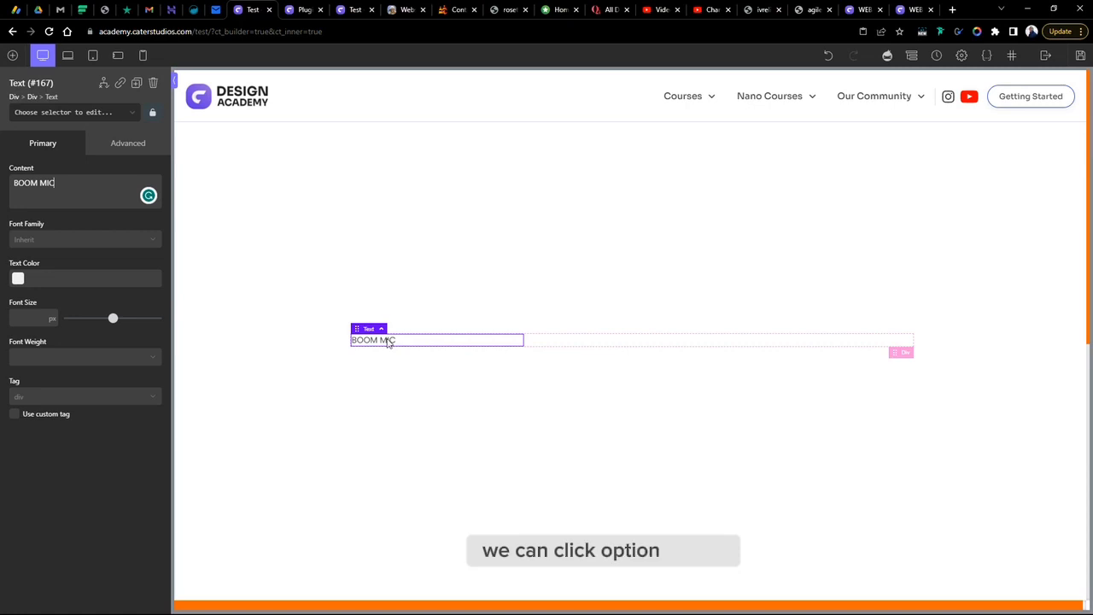
- Wrap the BOOM MIC text element in a new div
right_click(387, 342)
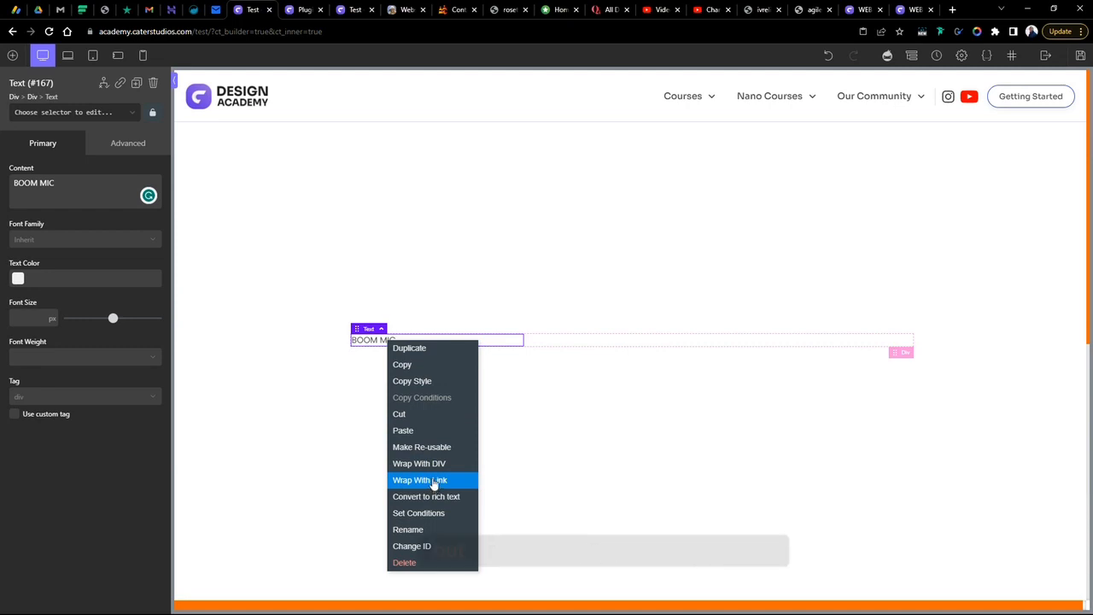
left_click(544, 340)
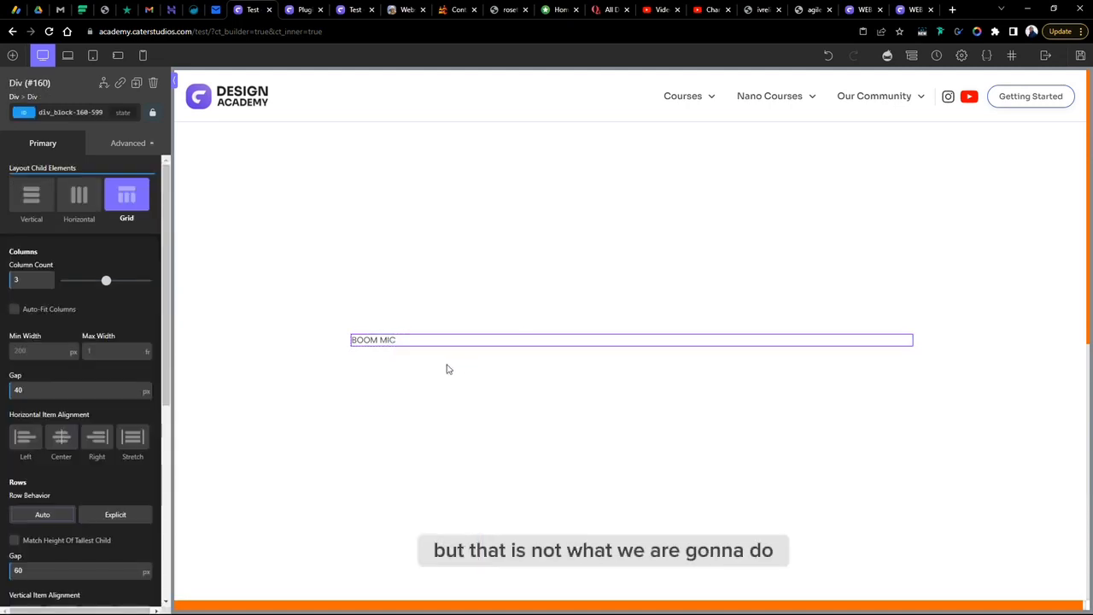
left_click(375, 342)
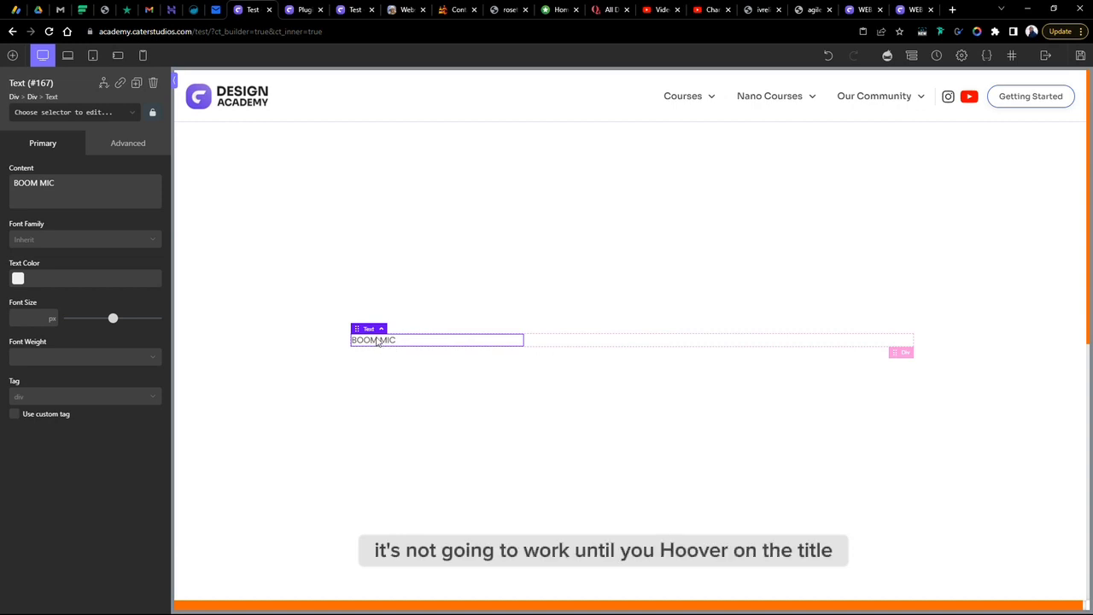
right_click(378, 342)
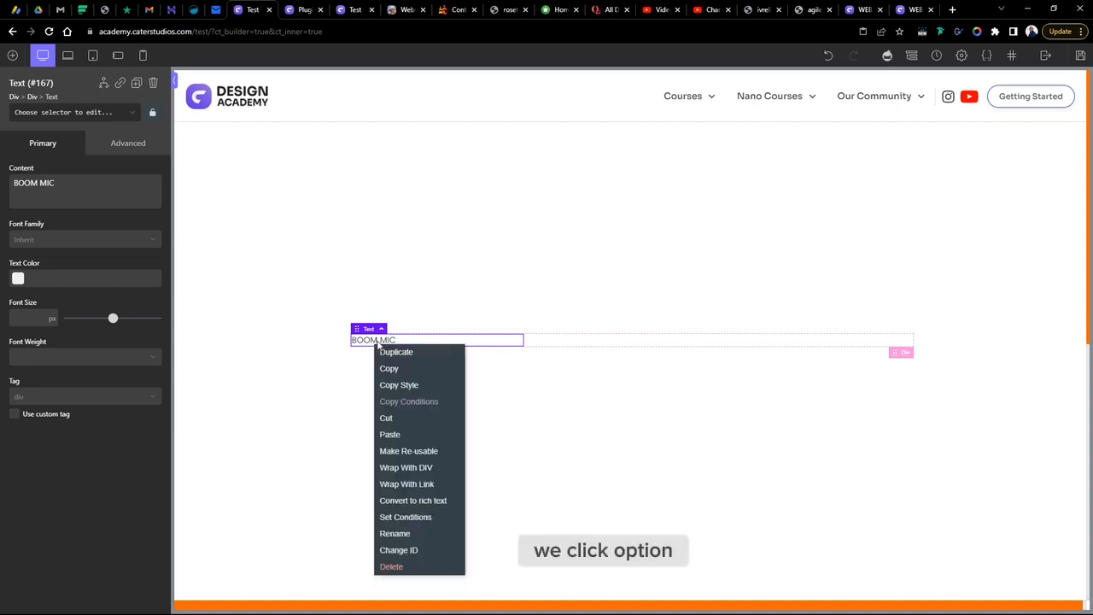
left_click(435, 470)
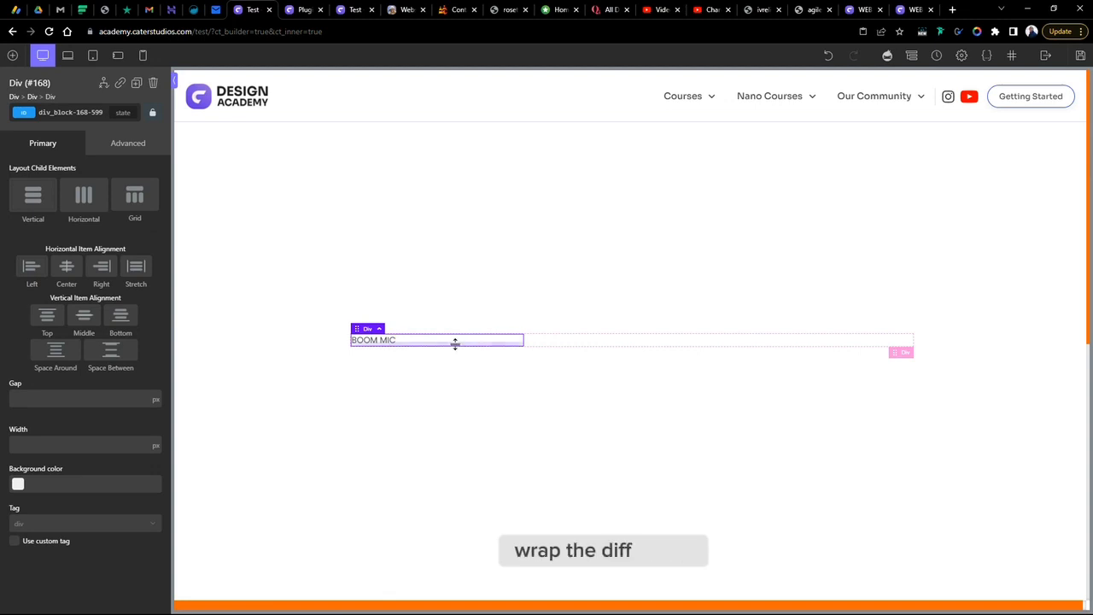
- Wrap the new div in a Link Wrapper
right_click(362, 329)
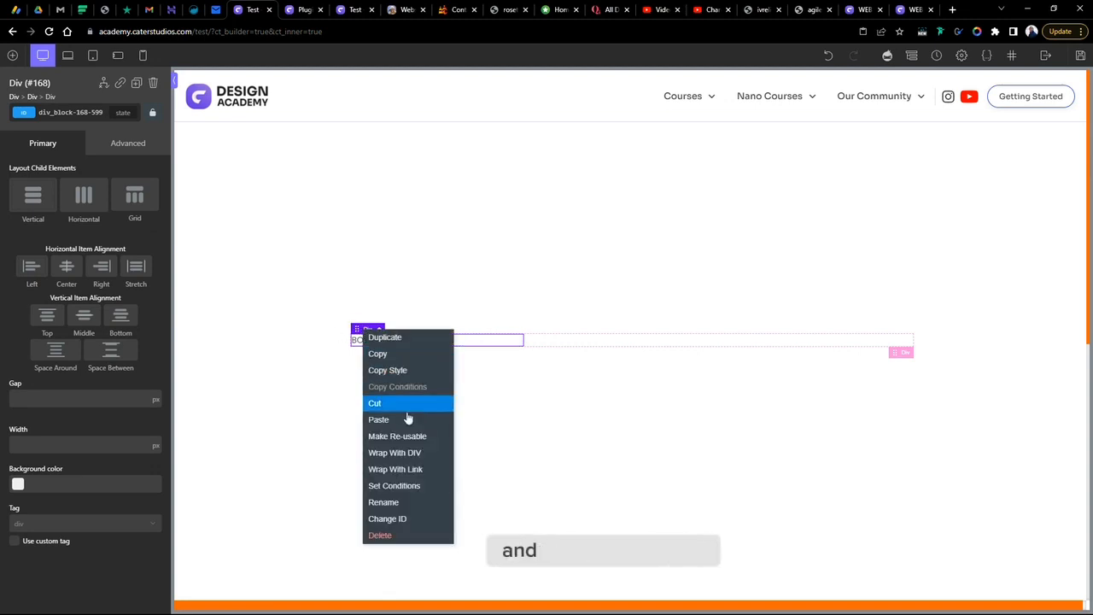
left_click(417, 470)
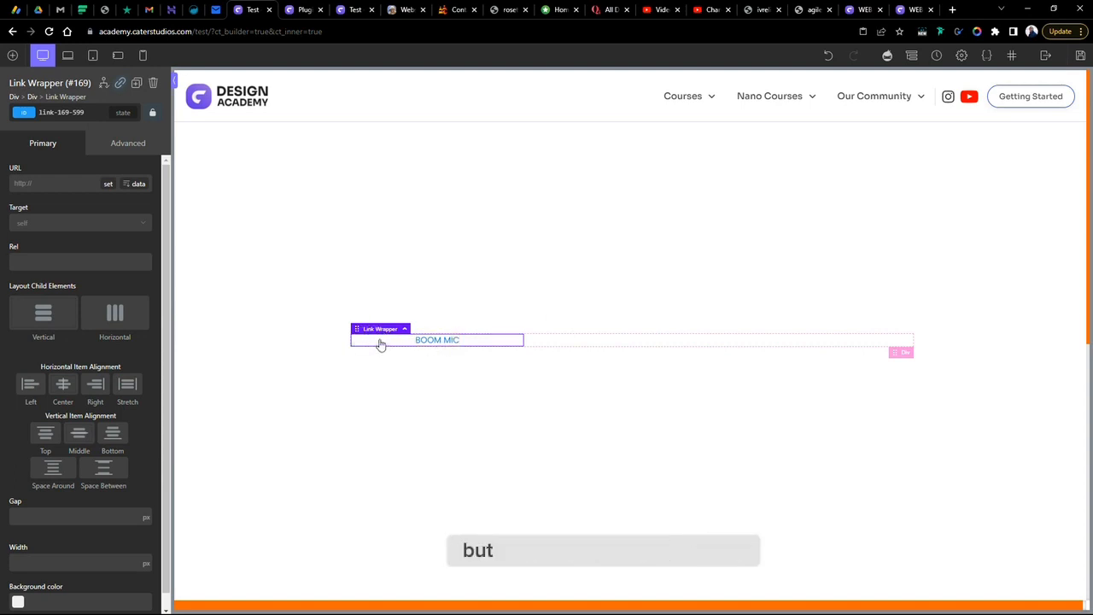
- Give the button div padding of 20 px top and bottom and 50 px left and right
left_click(438, 340)
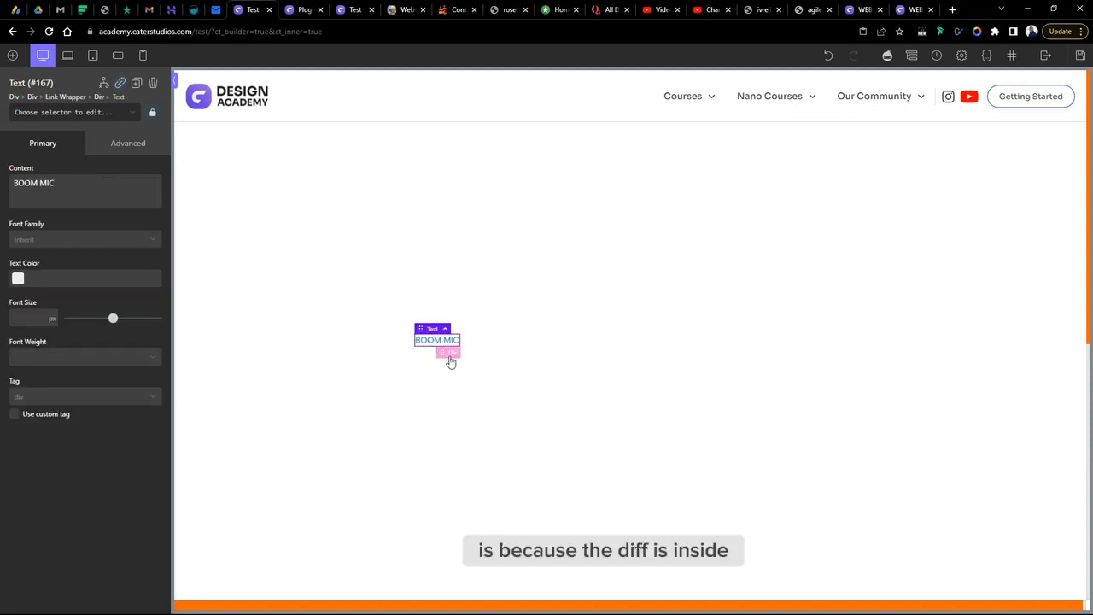
left_click(454, 355)
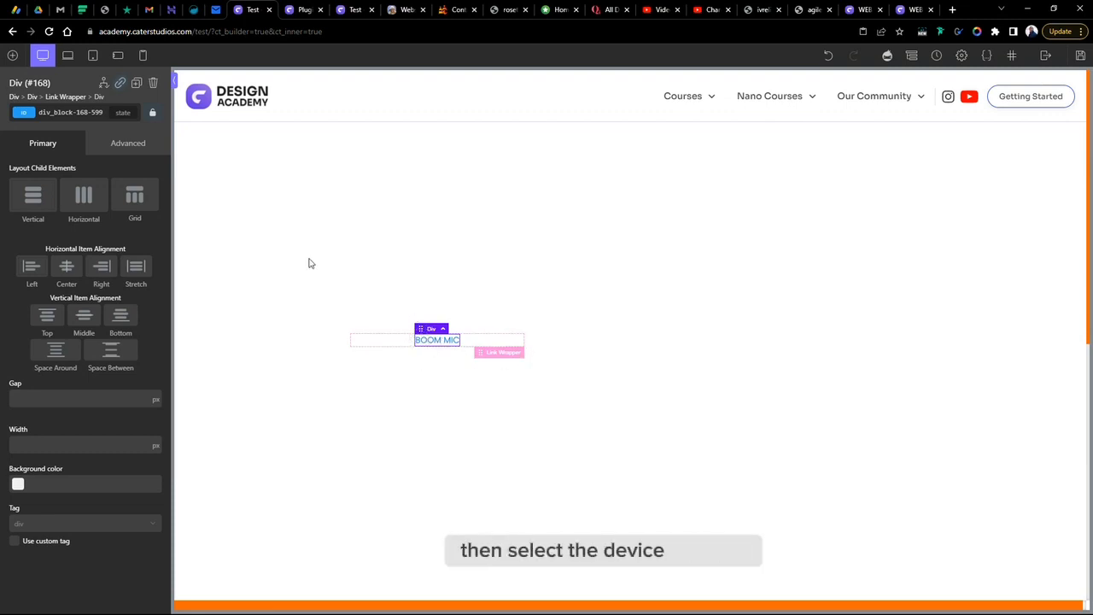
left_click(124, 143)
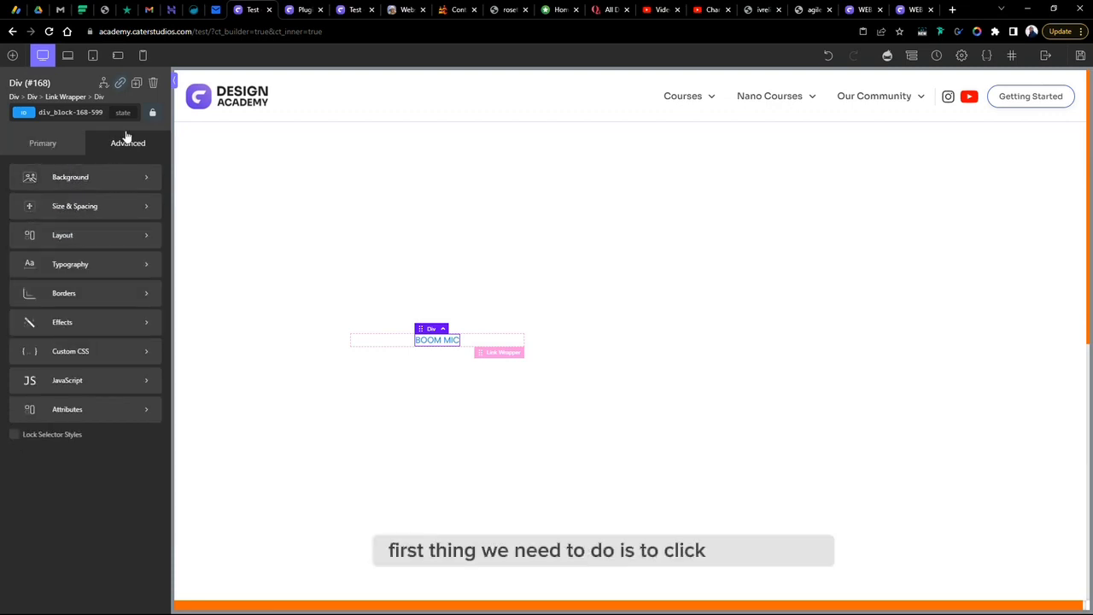
left_click(63, 210)
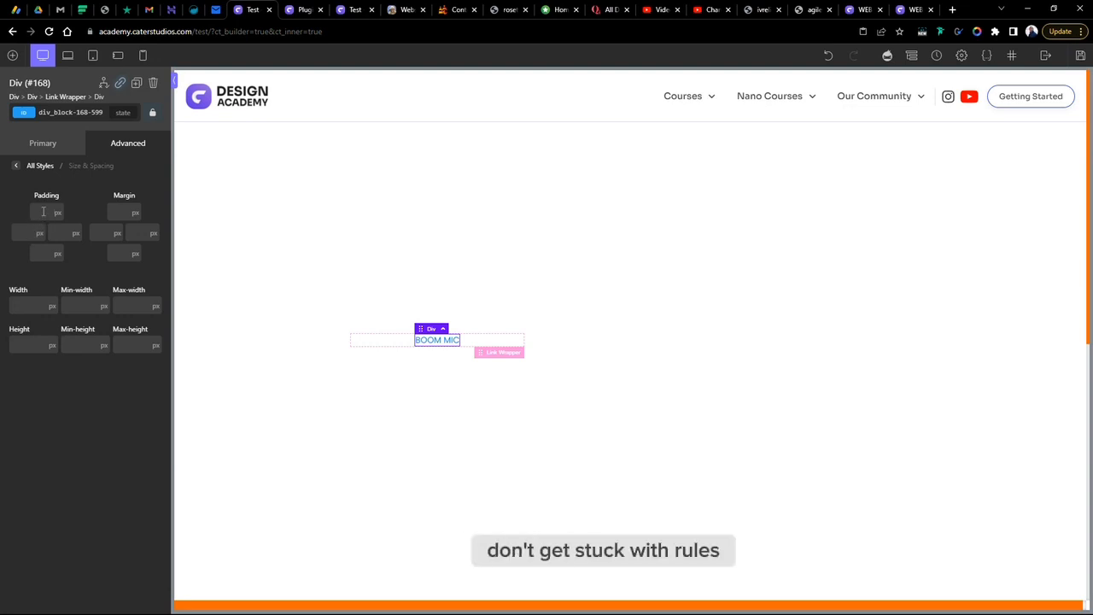
left_click(45, 211)
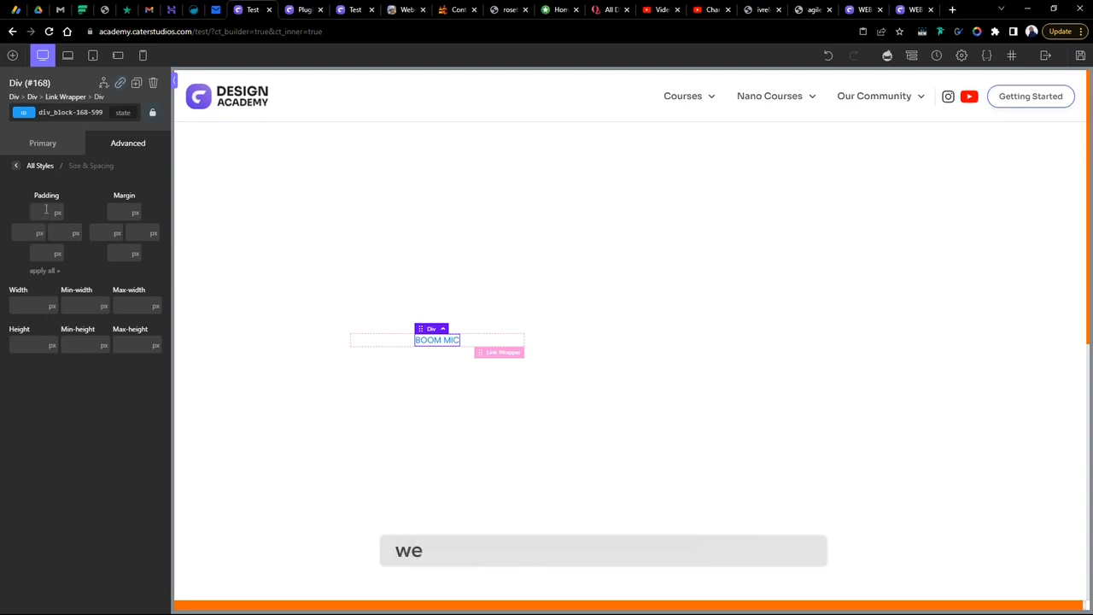
type("20")
left_click(39, 253)
type("20")
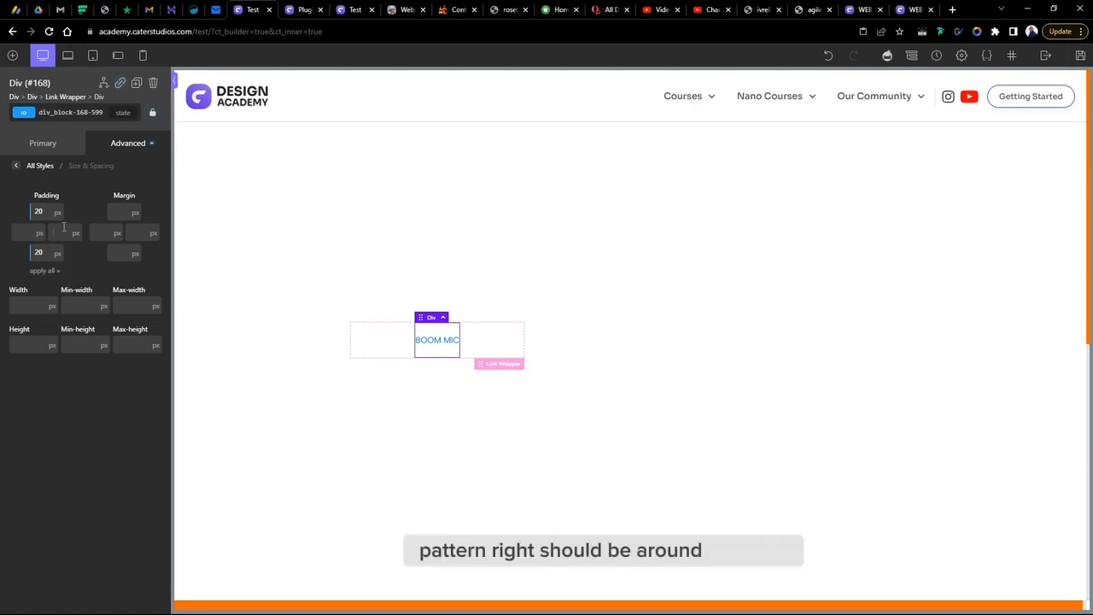
left_click(63, 229)
type("50")
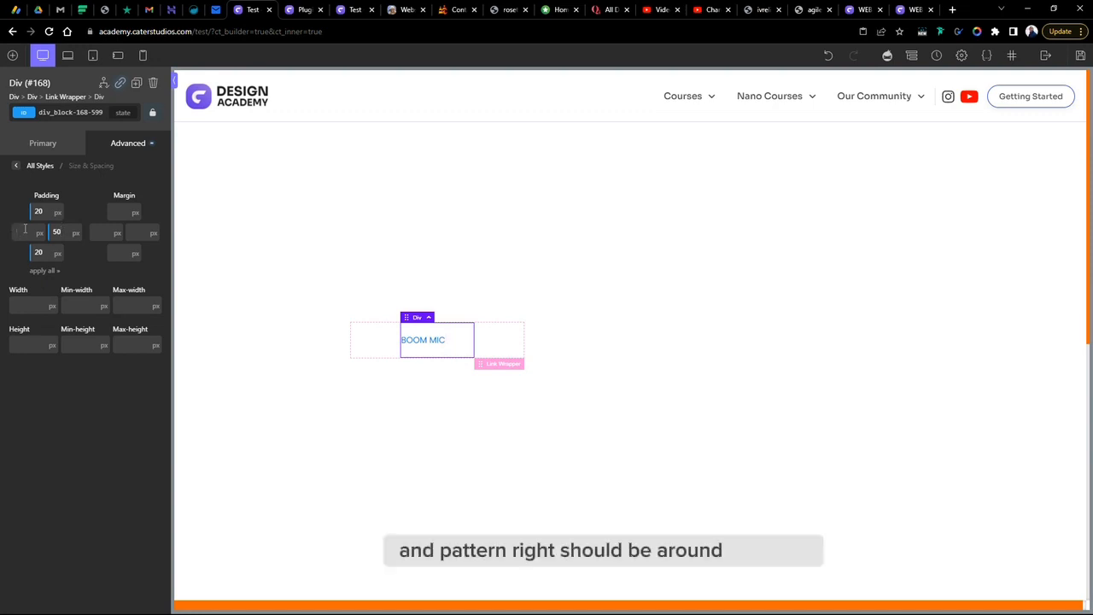
left_click(21, 232)
type("50")
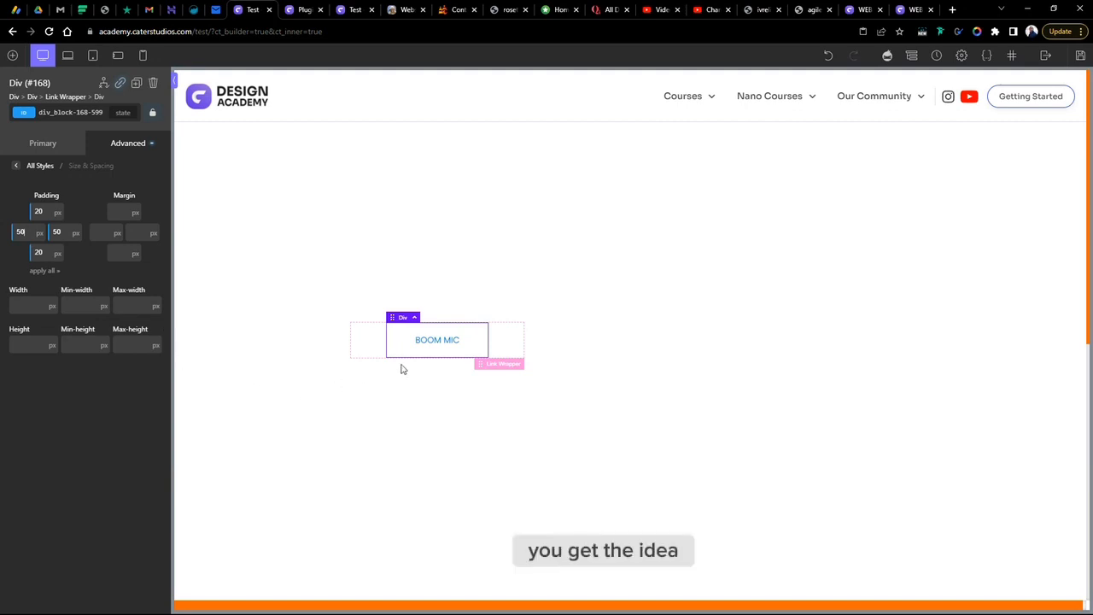
- Set the BOOM MIC text's font size to 16 px and its font weight to 500
left_click(437, 343)
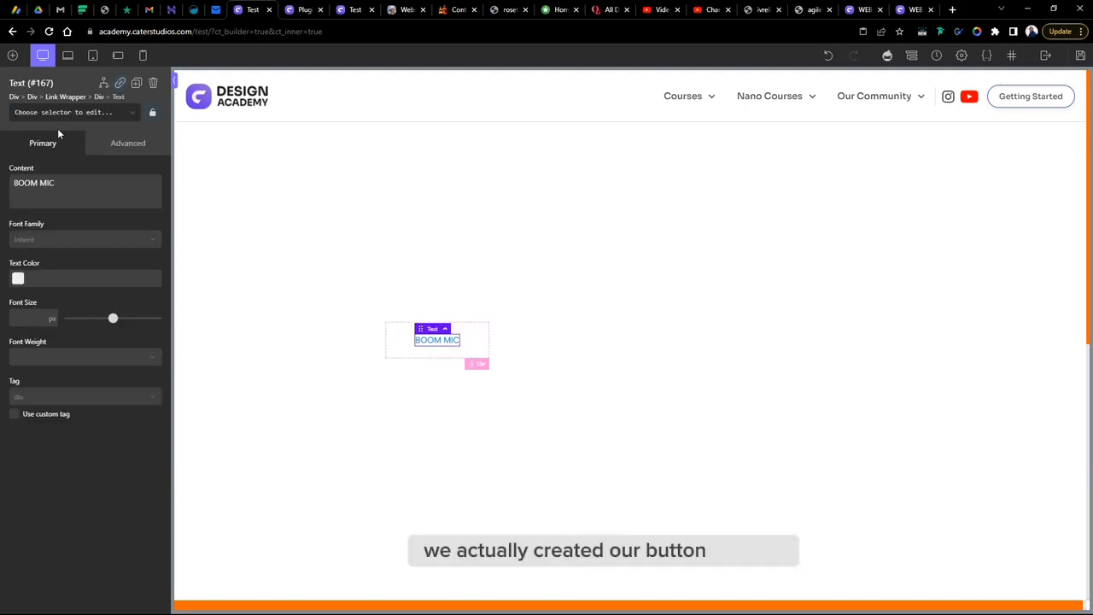
left_click(116, 147)
left_click(78, 209)
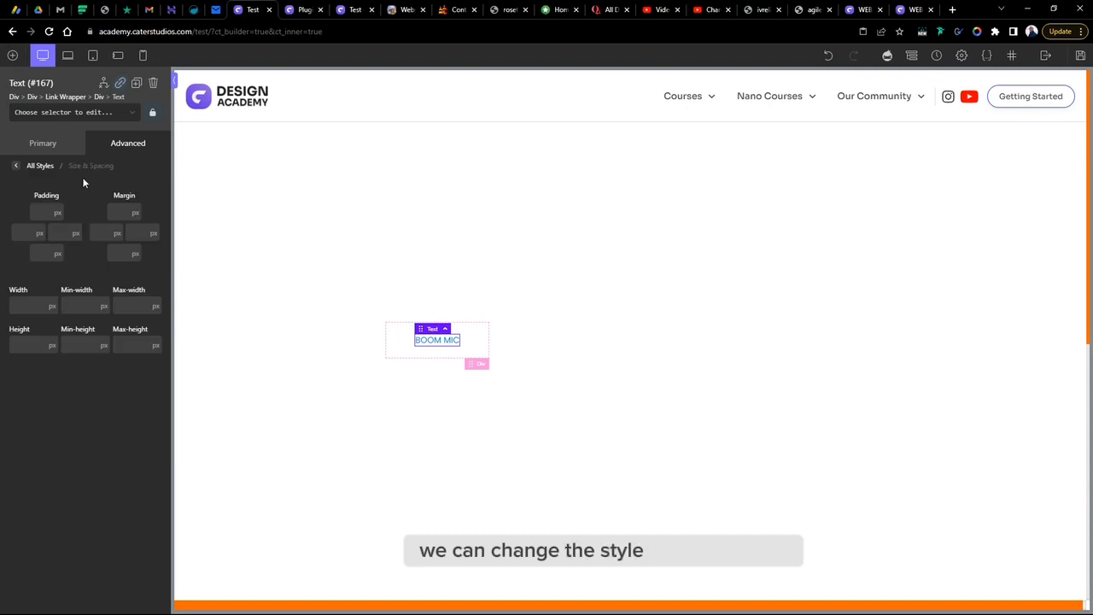
left_click(128, 145)
left_click(92, 270)
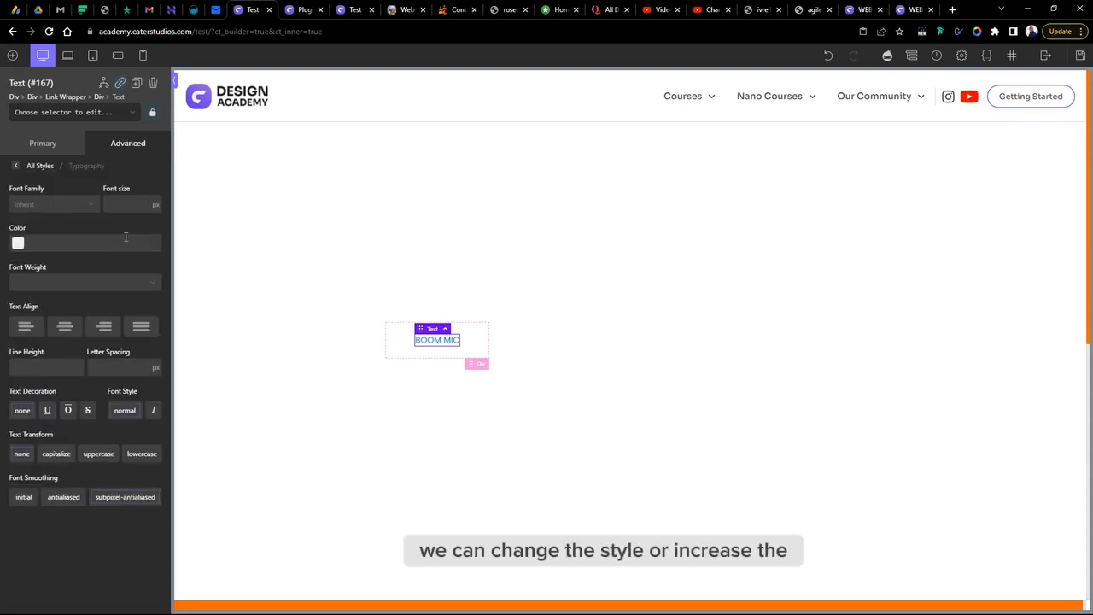
left_click(126, 202)
type("2")
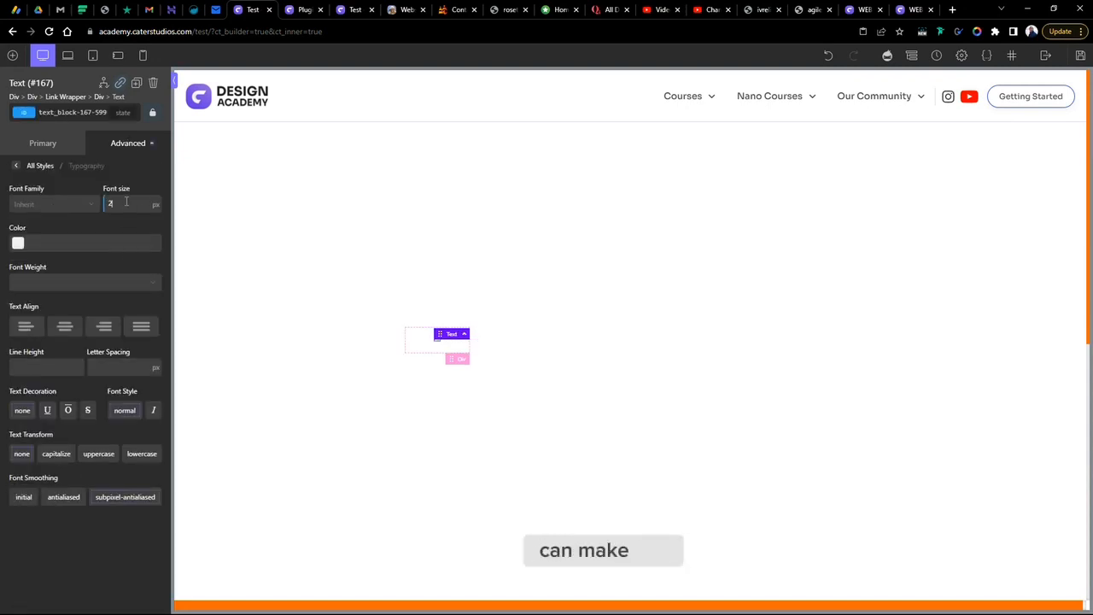
type("0")
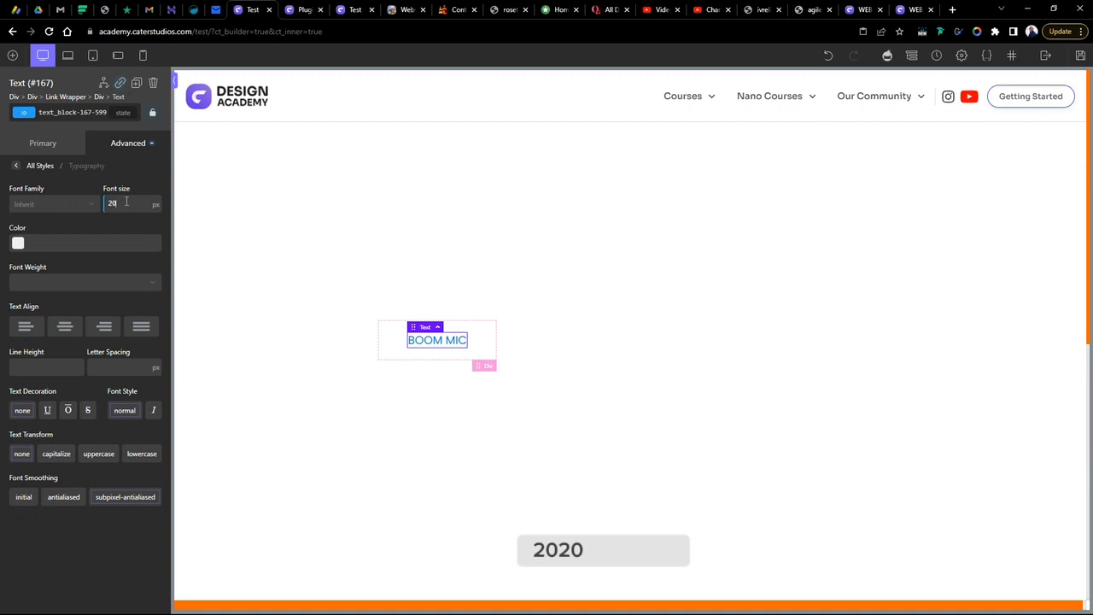
key("BackSpace")
key("BackSpace")
type("17")
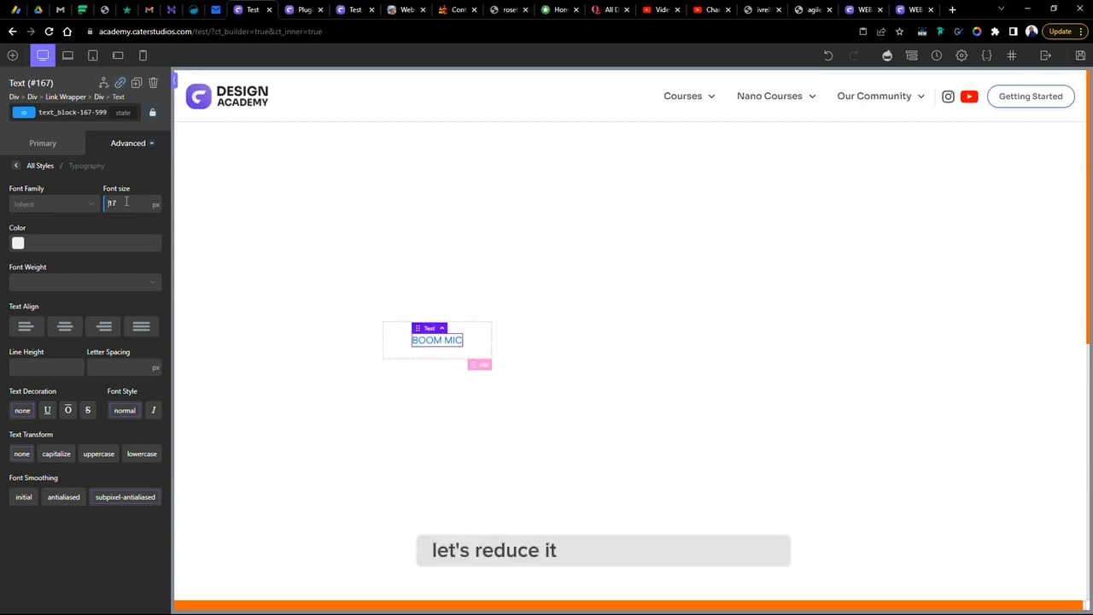
key("Down")
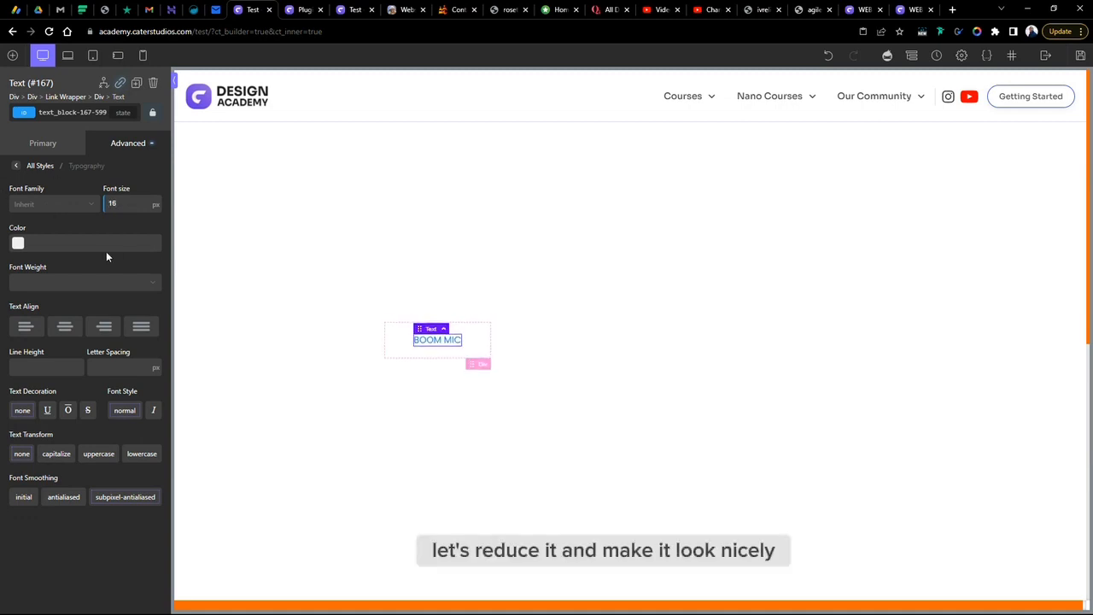
left_click(60, 282)
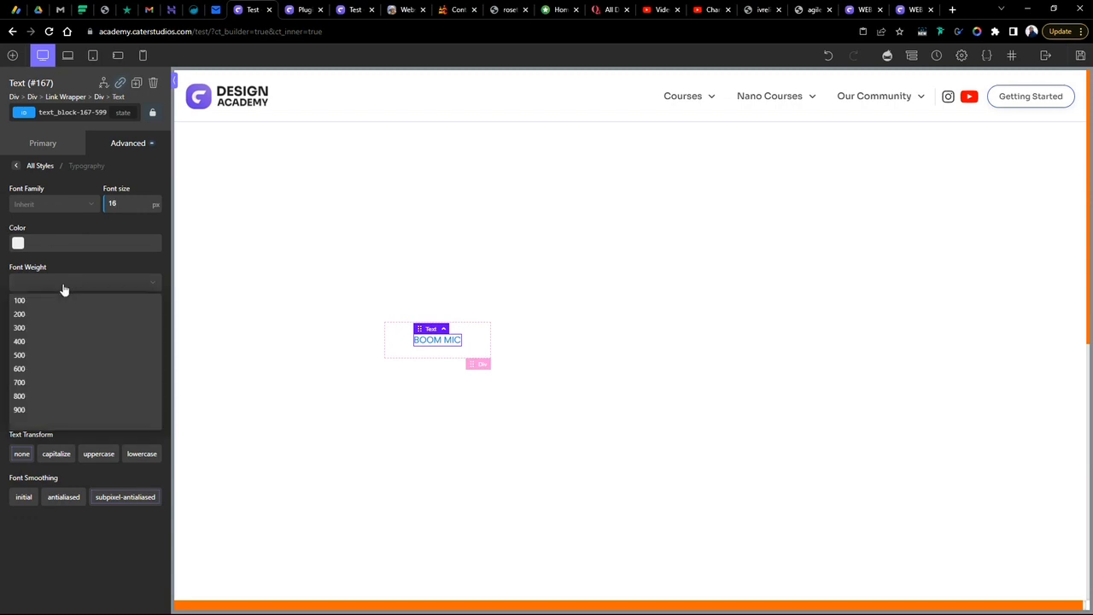
left_click(69, 356)
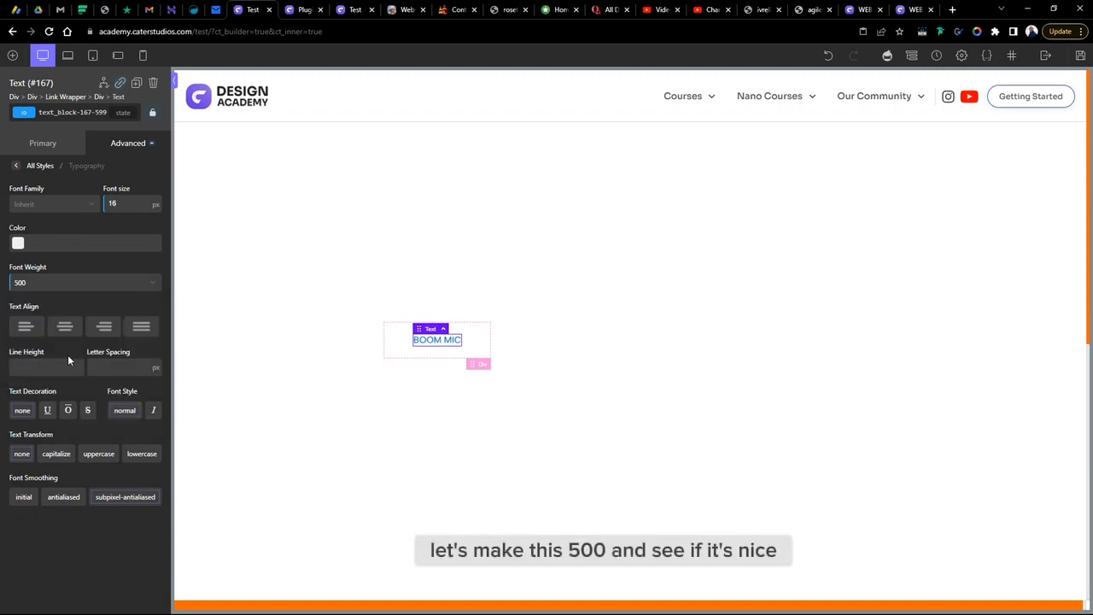
- Try to change the BOOM MIC text colour in the colour picker
left_click(18, 244)
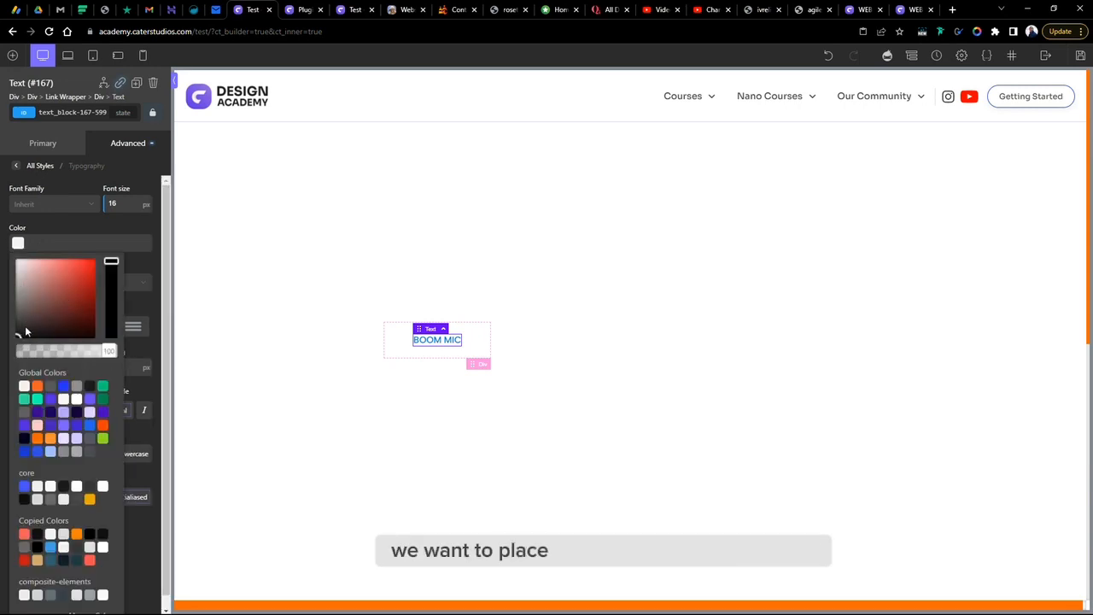
left_click(69, 221)
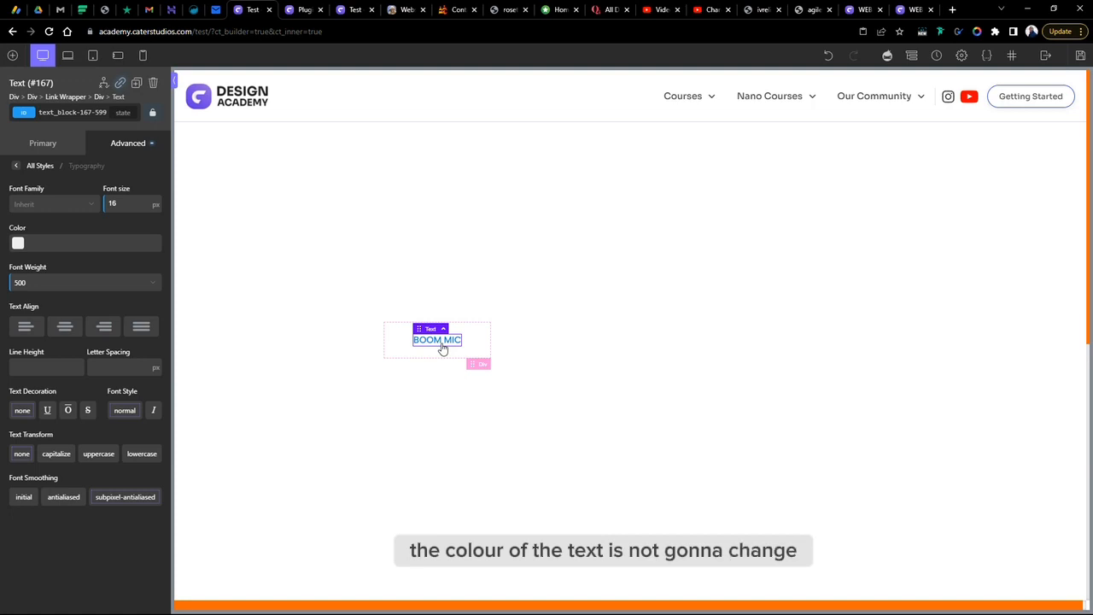
- Set the button div's background colour to the purple global colour
left_click(481, 369)
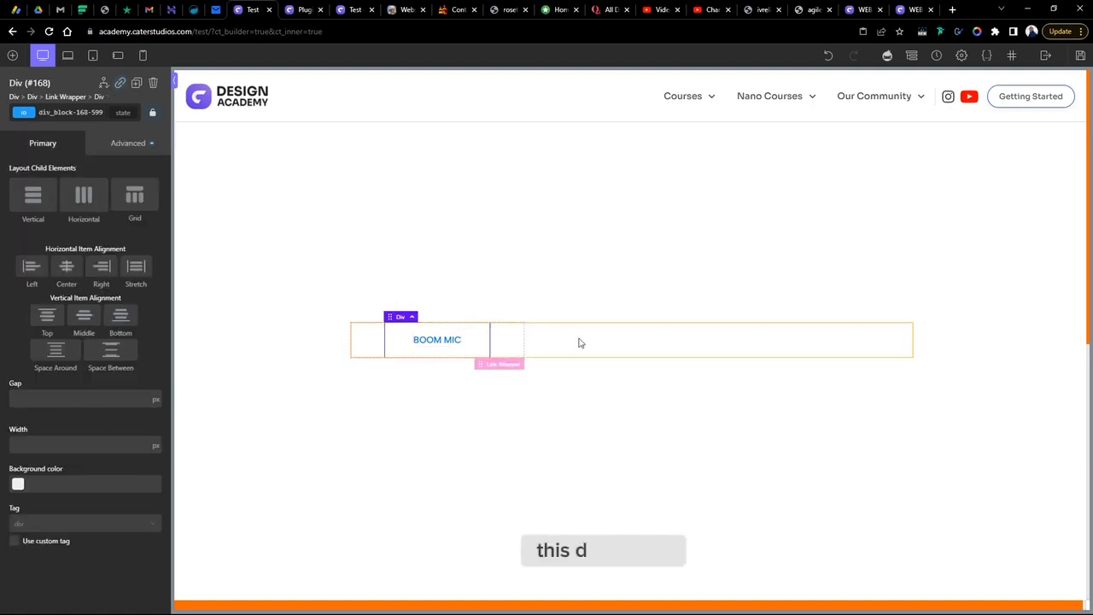
left_click(120, 143)
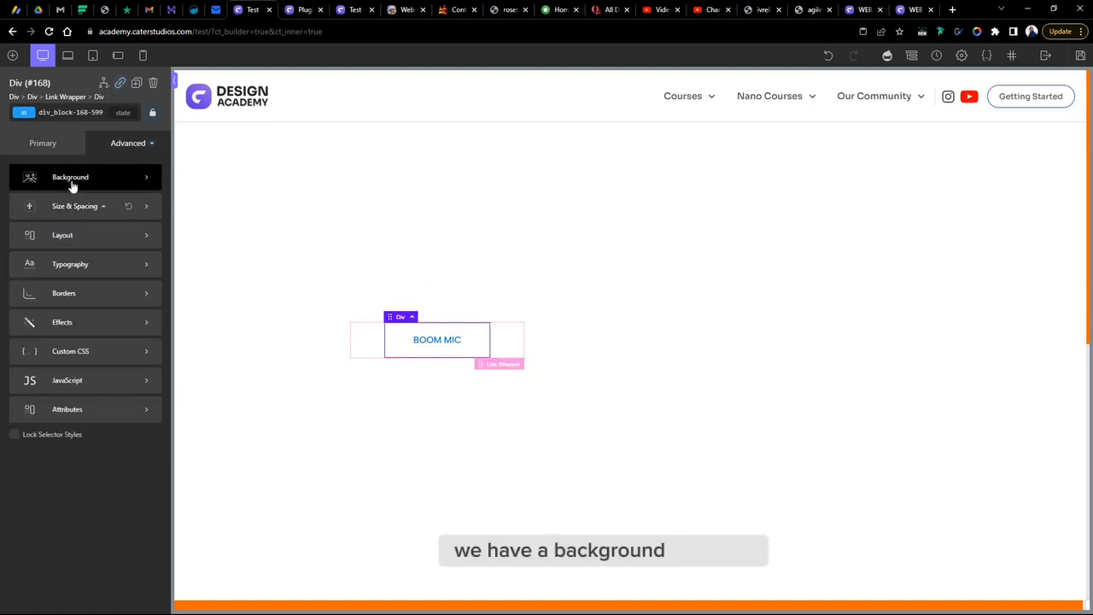
left_click(75, 177)
left_click(18, 204)
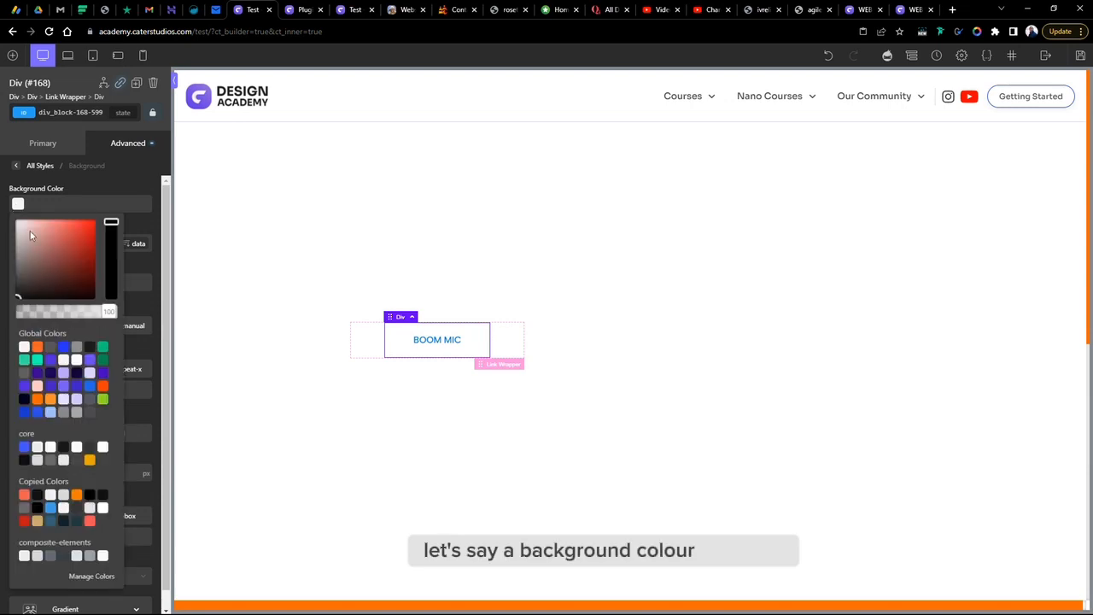
left_click(51, 360)
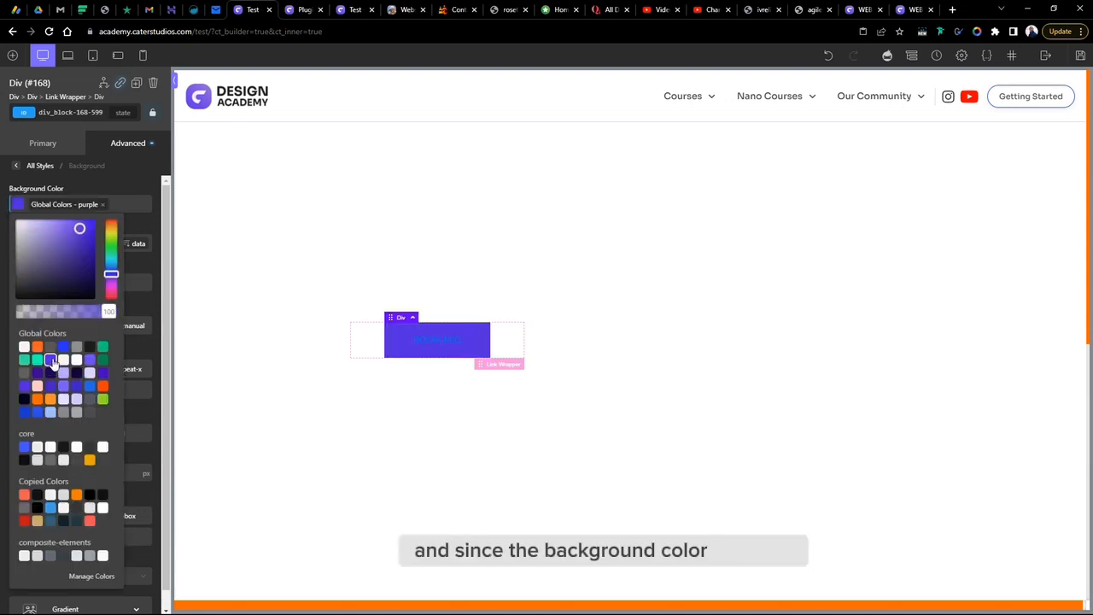
- Switch the button div to its hover state and set its background colour to the light lavender #e9e2ff
left_click(123, 113)
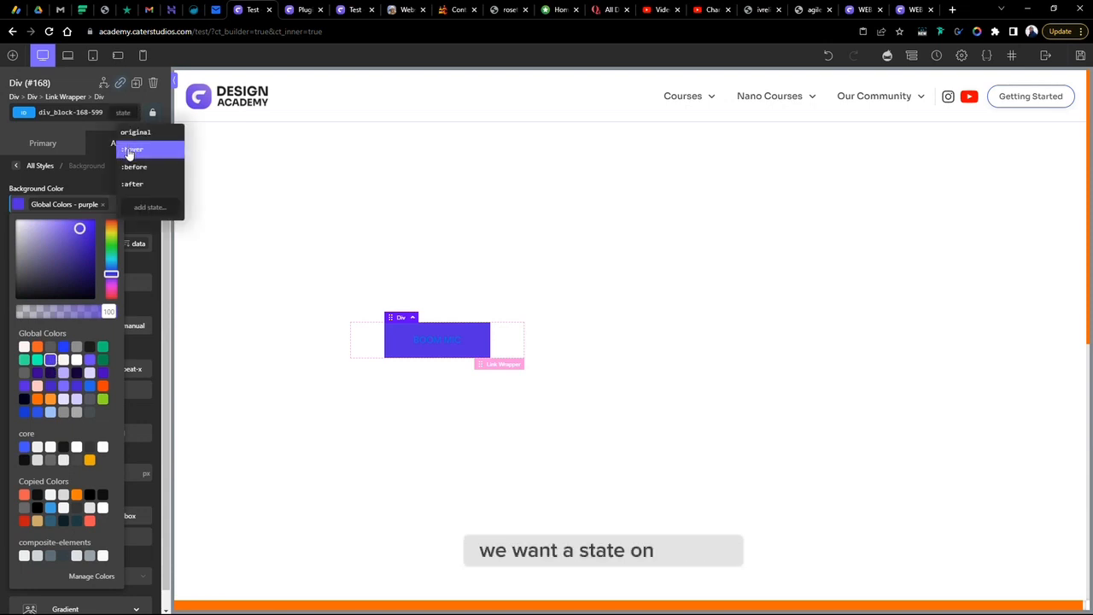
left_click(131, 150)
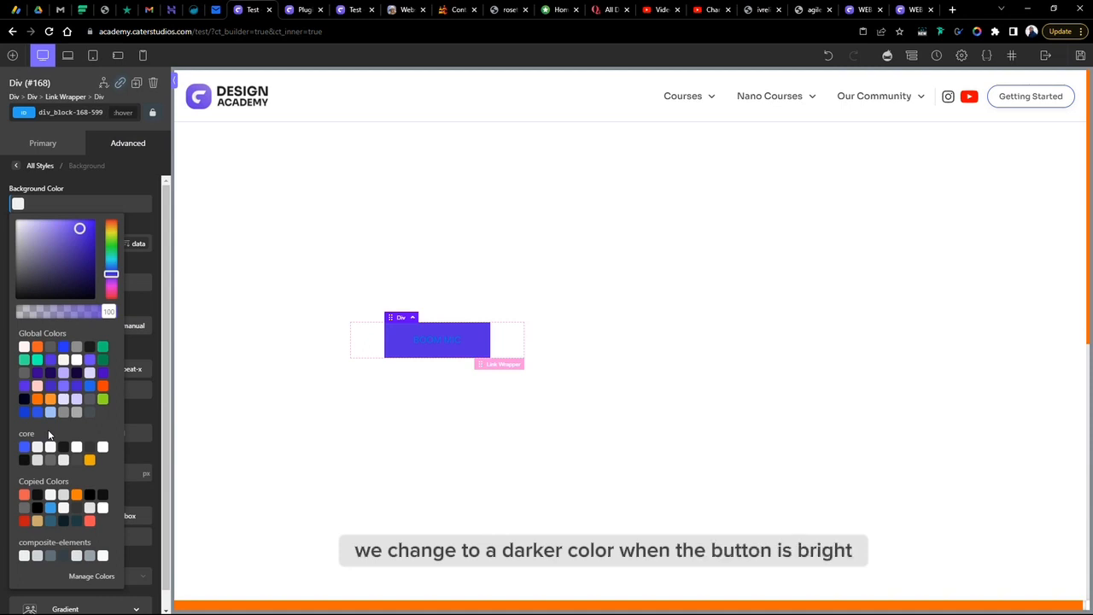
left_click(31, 228)
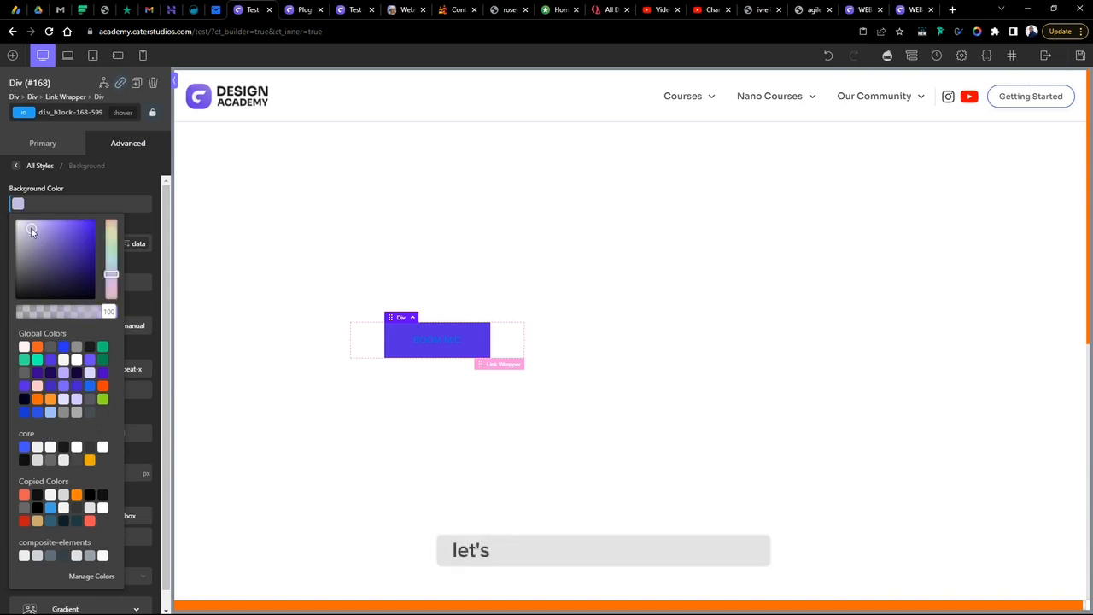
left_click(28, 226)
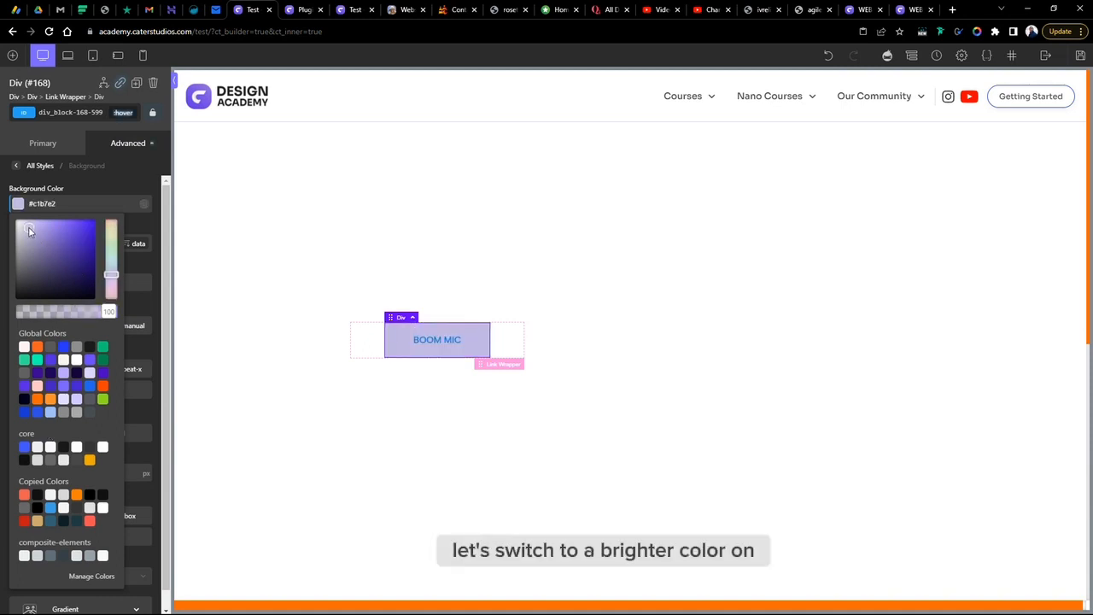
left_click(25, 223)
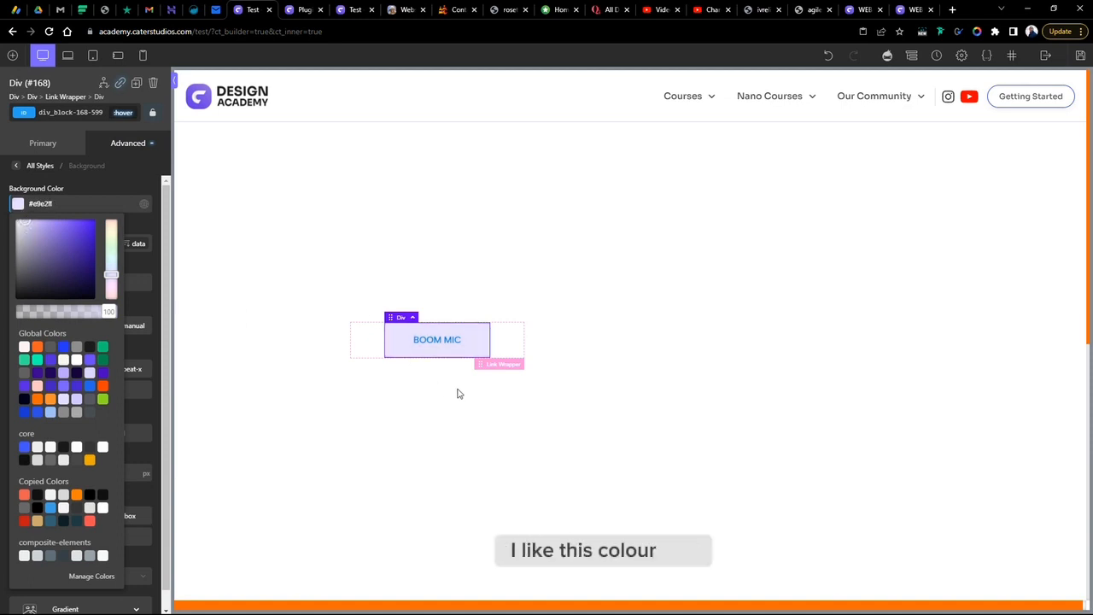
left_click(233, 368)
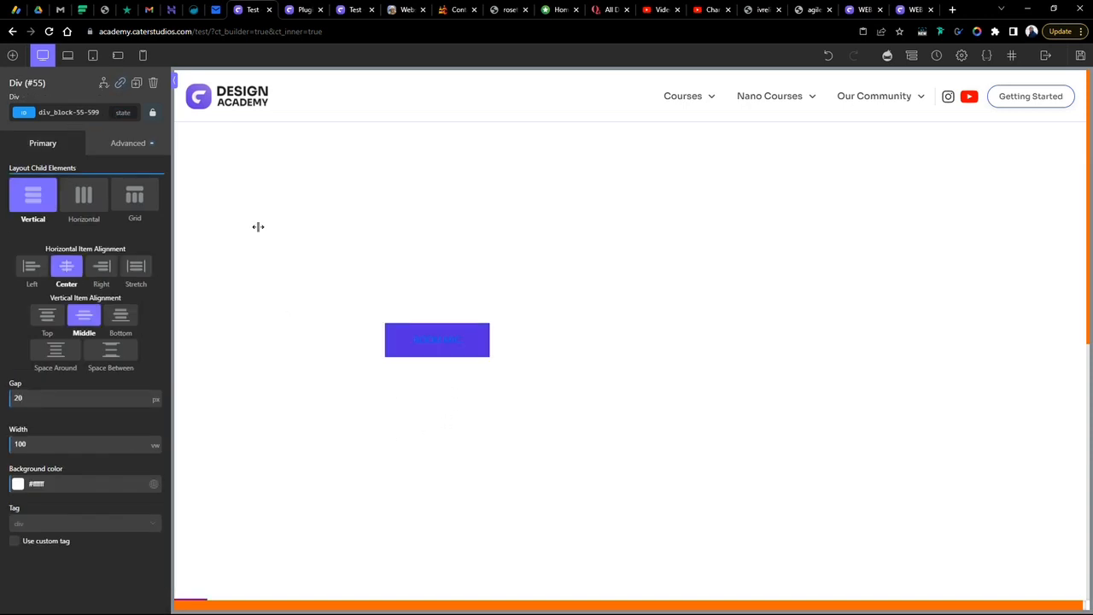
- Open the button div's Transition effect settings to review its duration
left_click(476, 347)
left_click(122, 155)
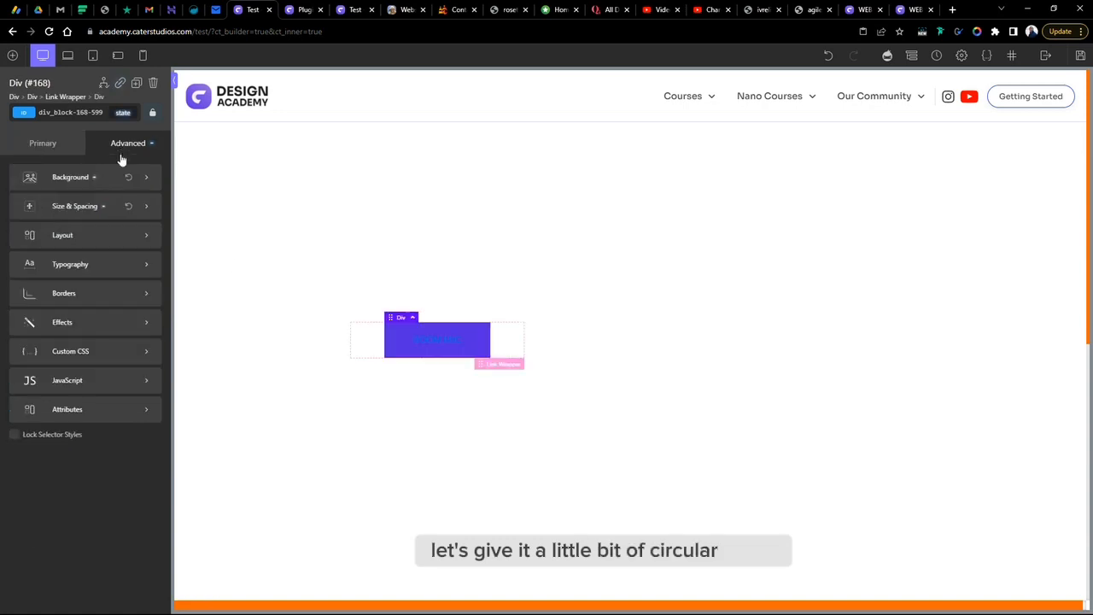
left_click(74, 322)
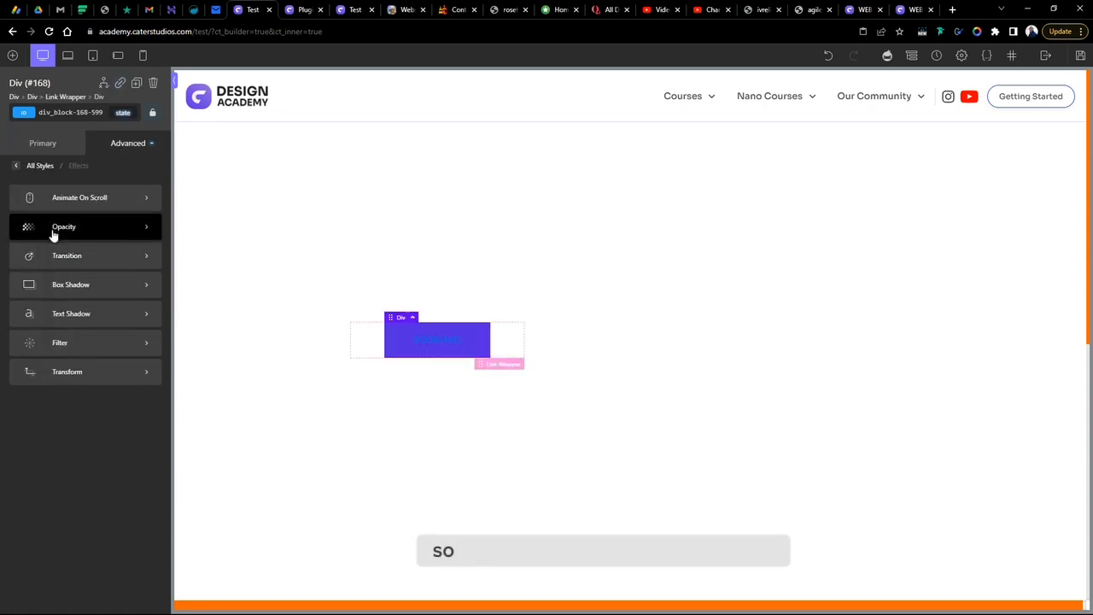
left_click(58, 260)
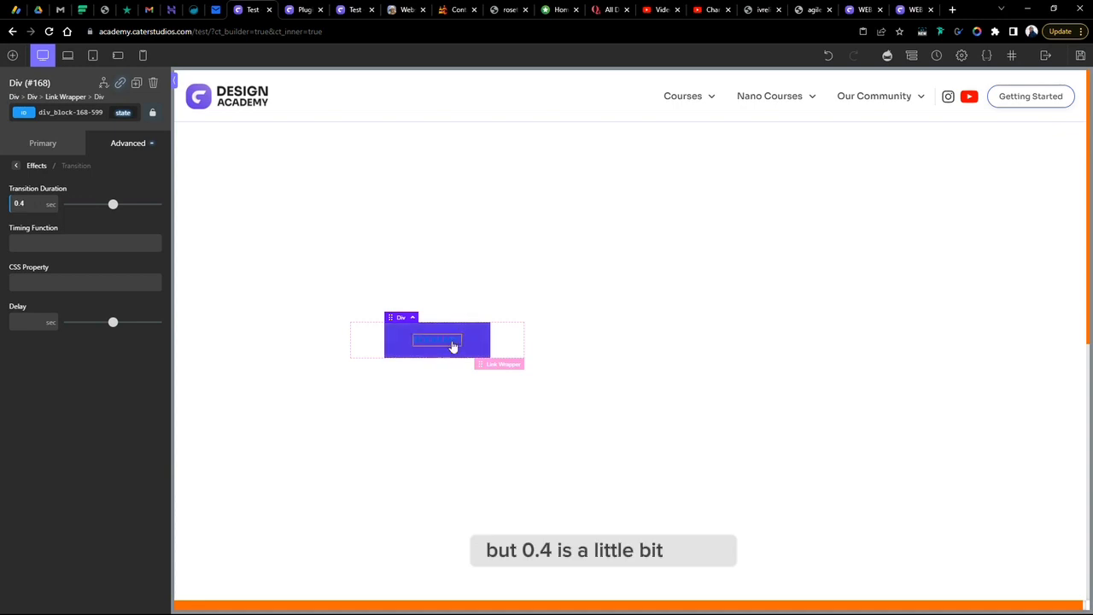
left_click(522, 291)
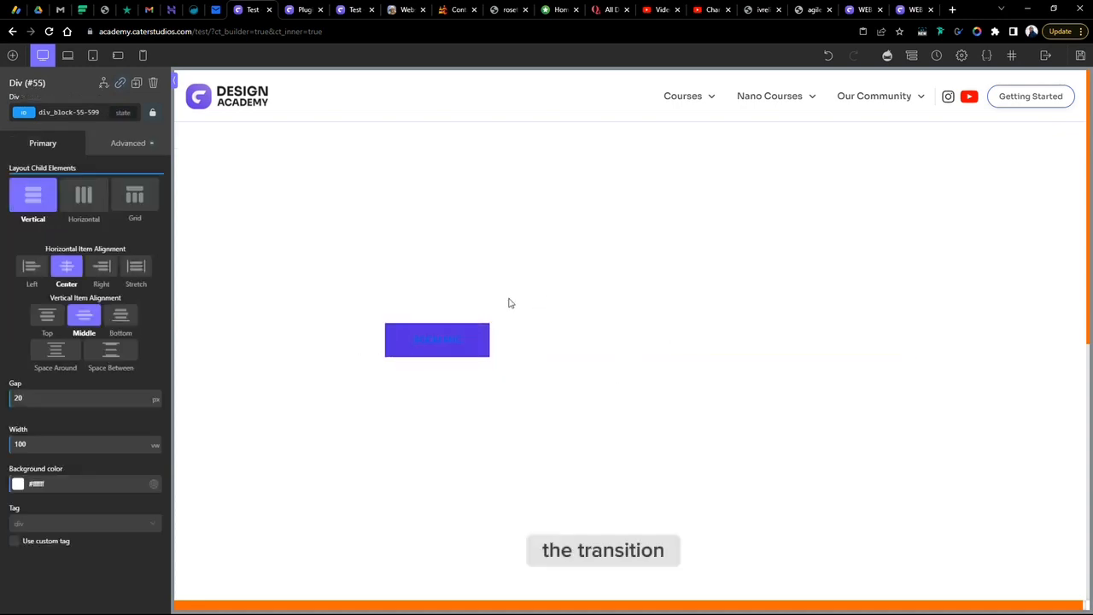
- Set the BOOM MIC text's colour to white (#ffffff) in its typography styles
left_click(437, 340)
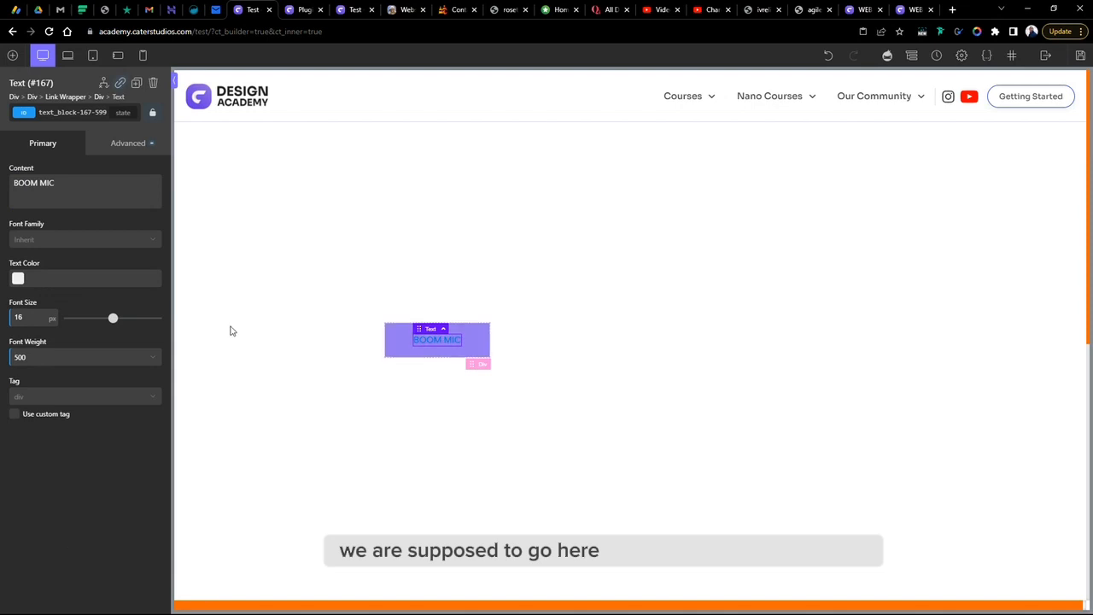
left_click(111, 146)
left_click(67, 180)
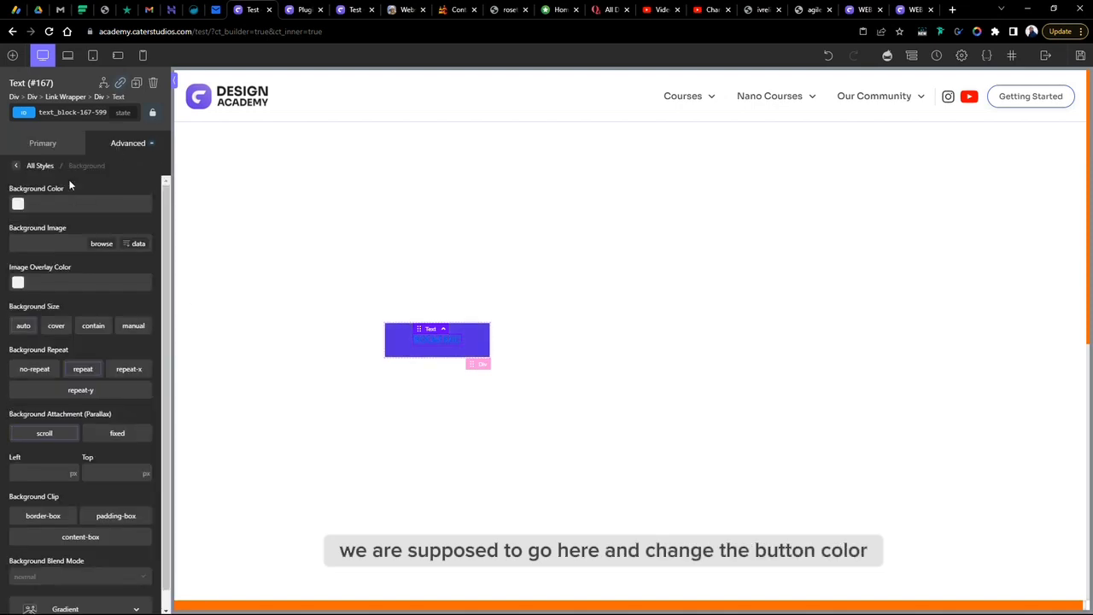
left_click(114, 145)
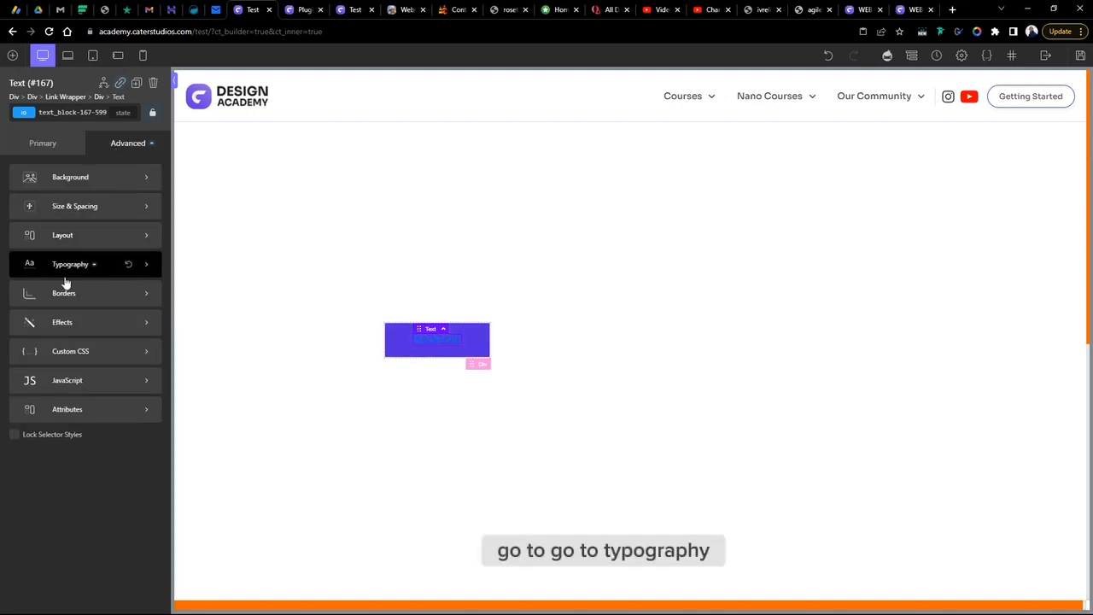
left_click(67, 285)
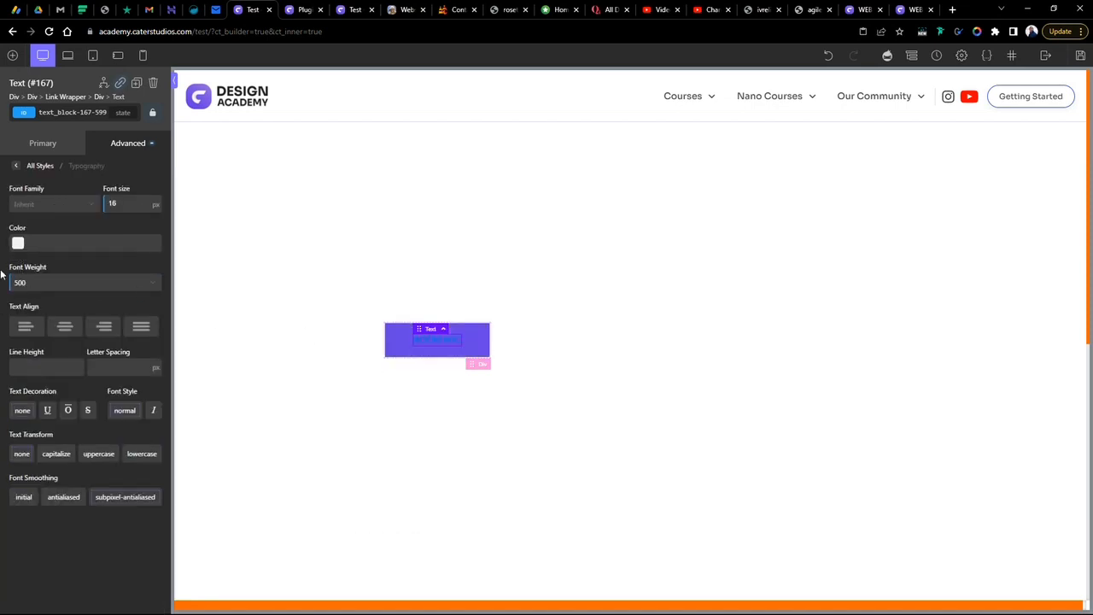
left_click(18, 244)
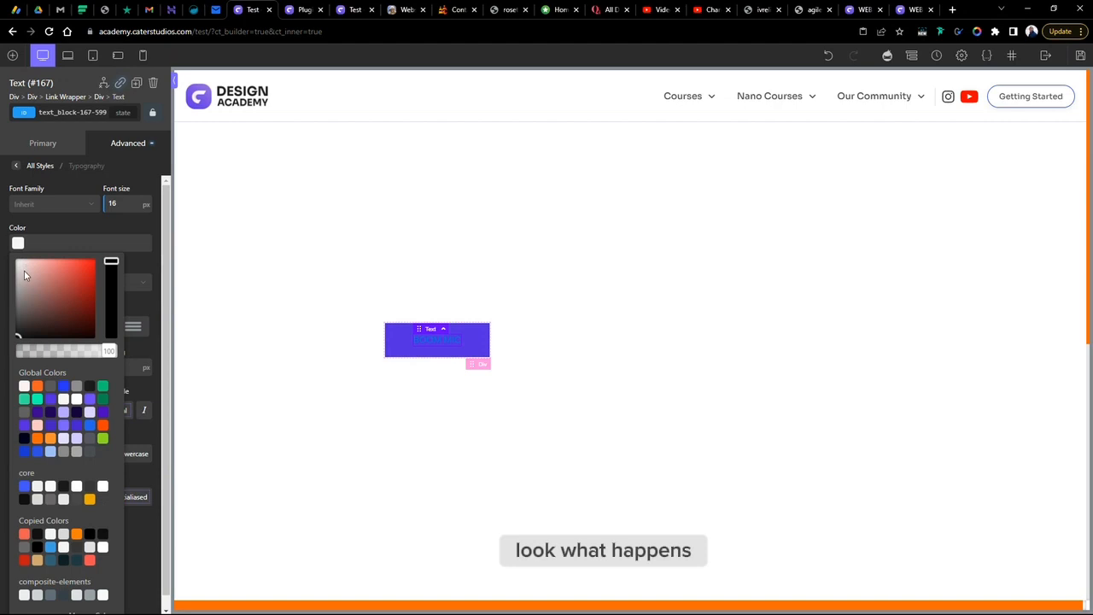
left_click_drag(24, 272, 1, 247)
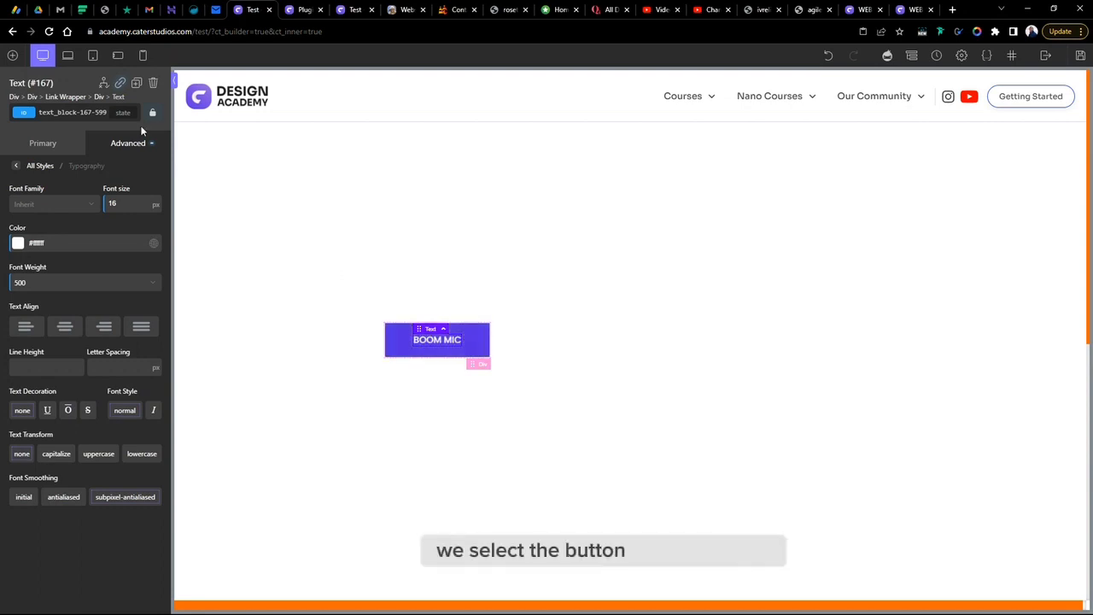
- Give the BOOM MIC text a hover state with its colour set to the dark bg global colour
left_click(123, 112)
left_click(130, 150)
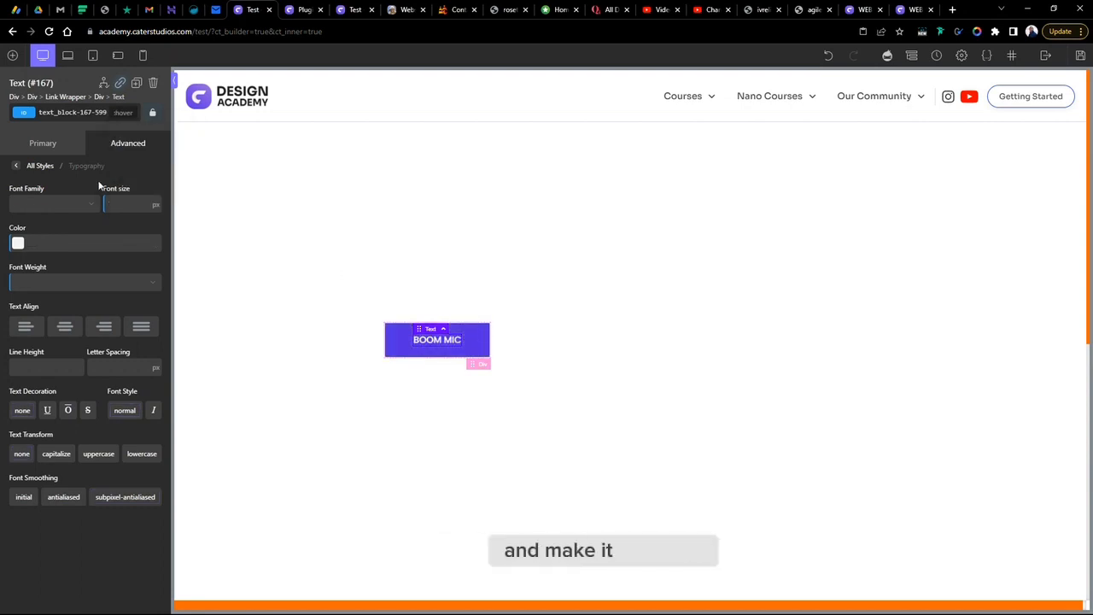
left_click(17, 242)
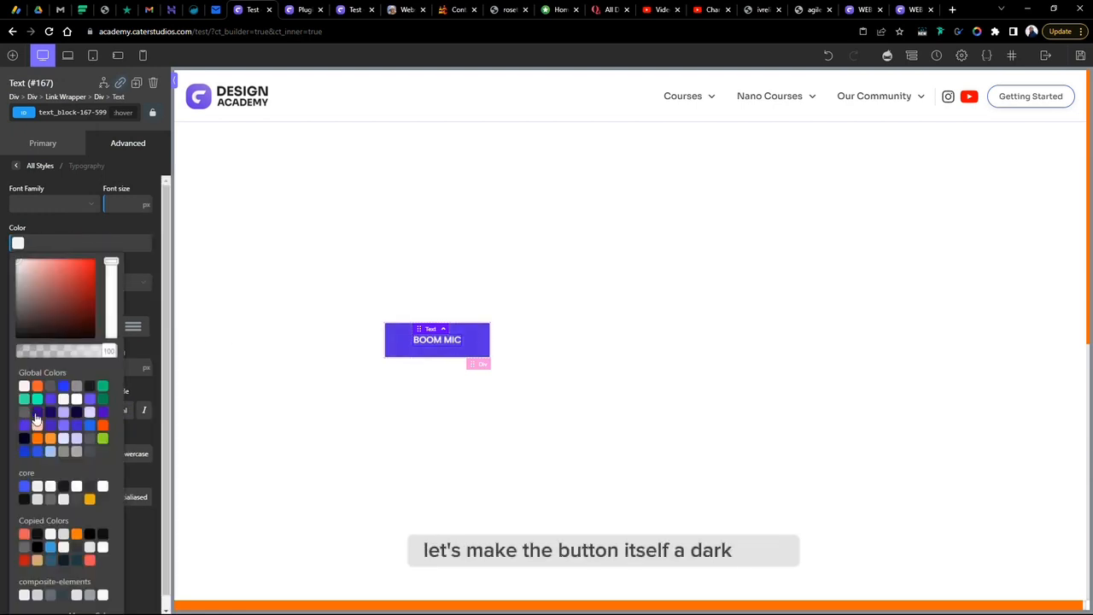
left_click(36, 413)
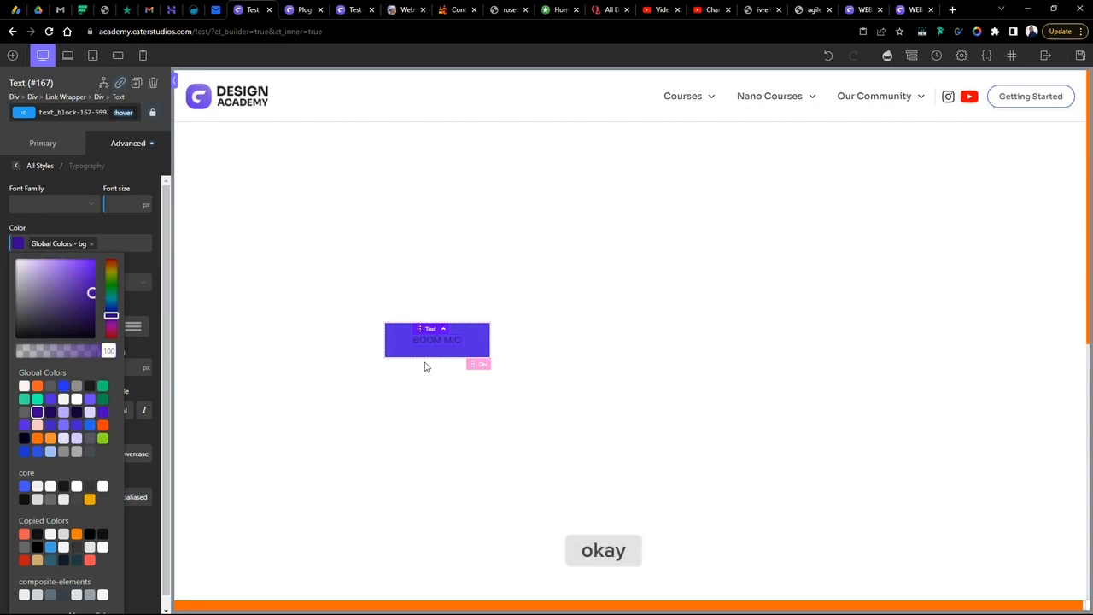
left_click(617, 447)
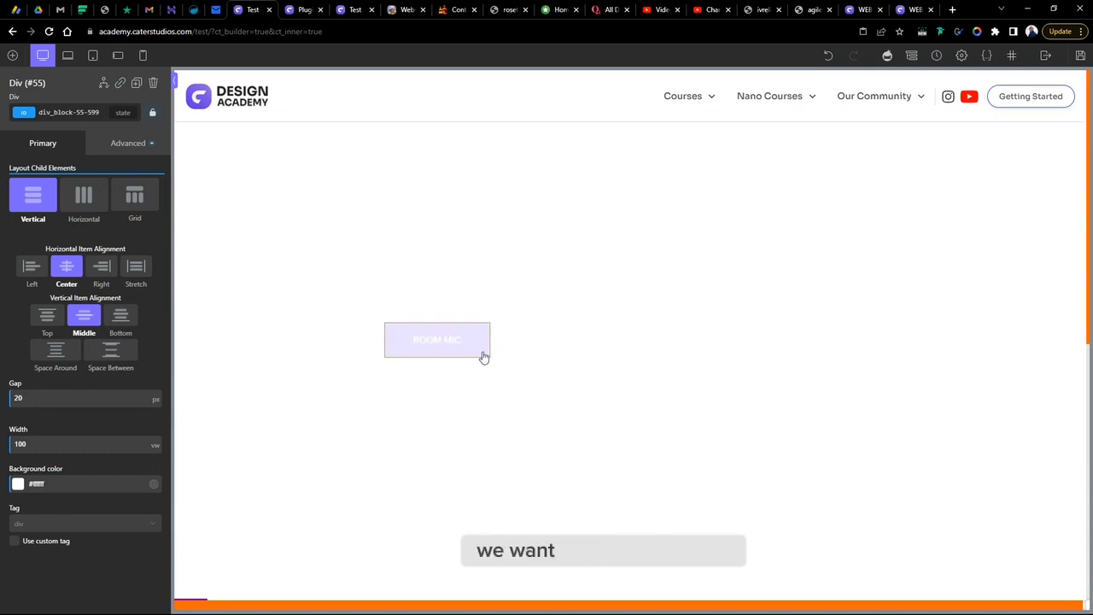
- Remove the hover styles from the BOOM MIC text and confirm the removal
left_click(439, 341)
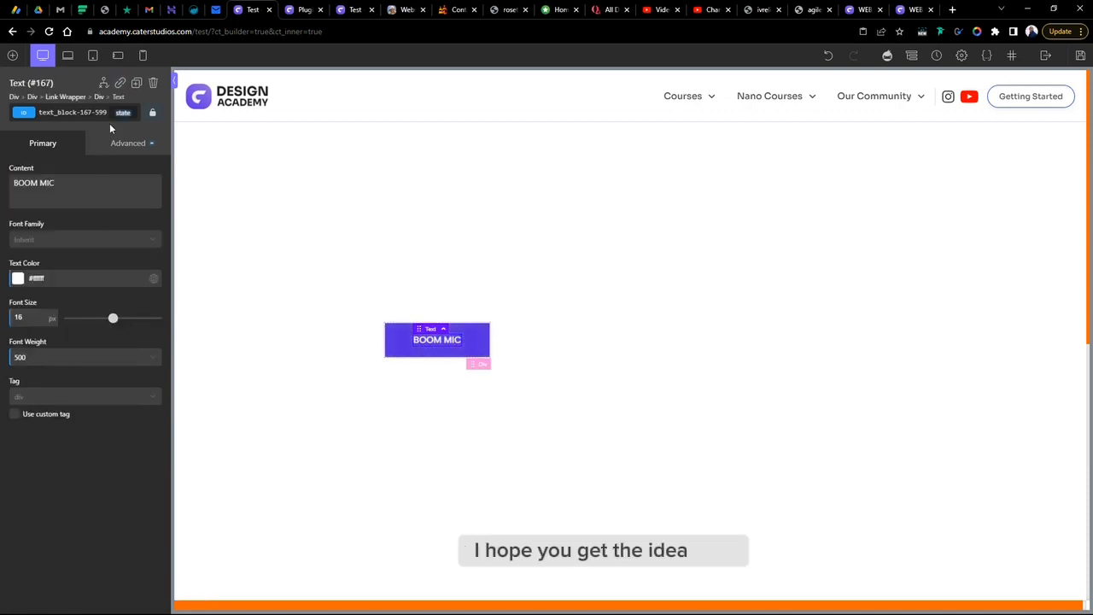
left_click(123, 112)
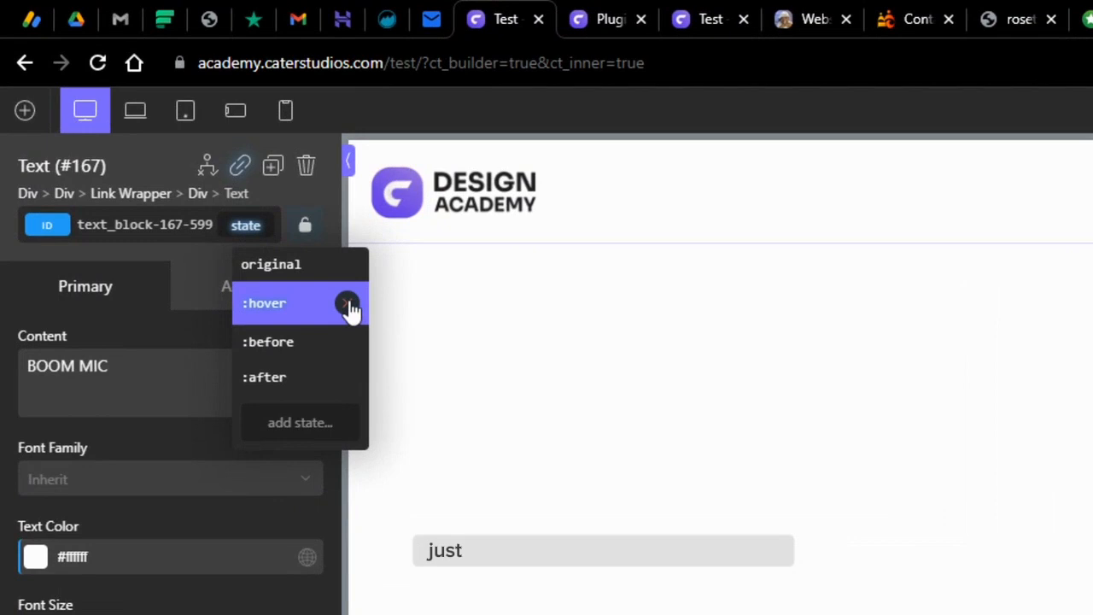
left_click(173, 154)
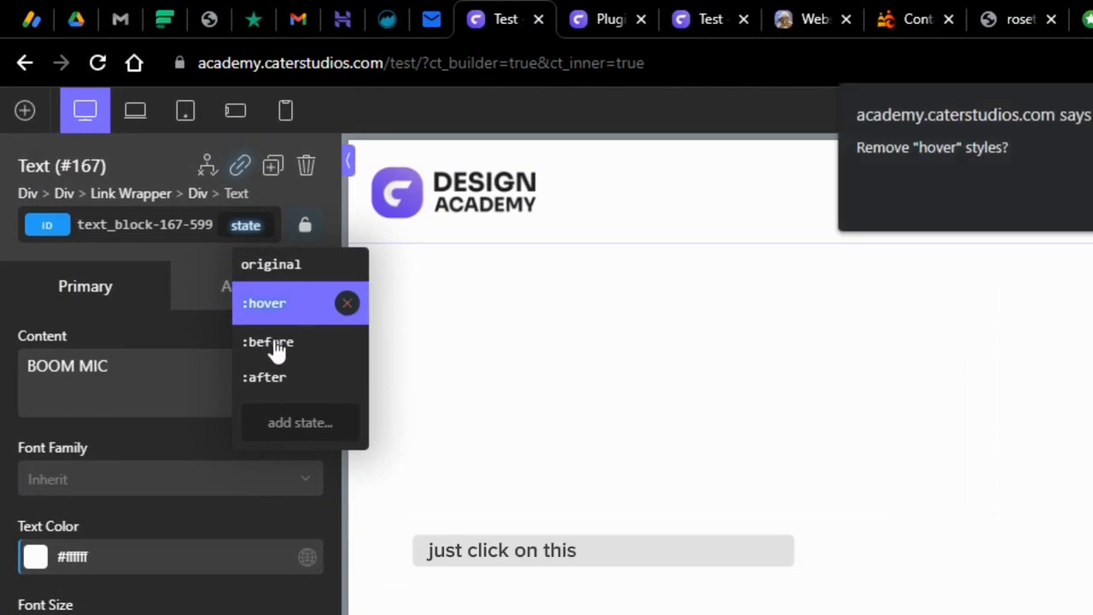
left_click(1092, 196)
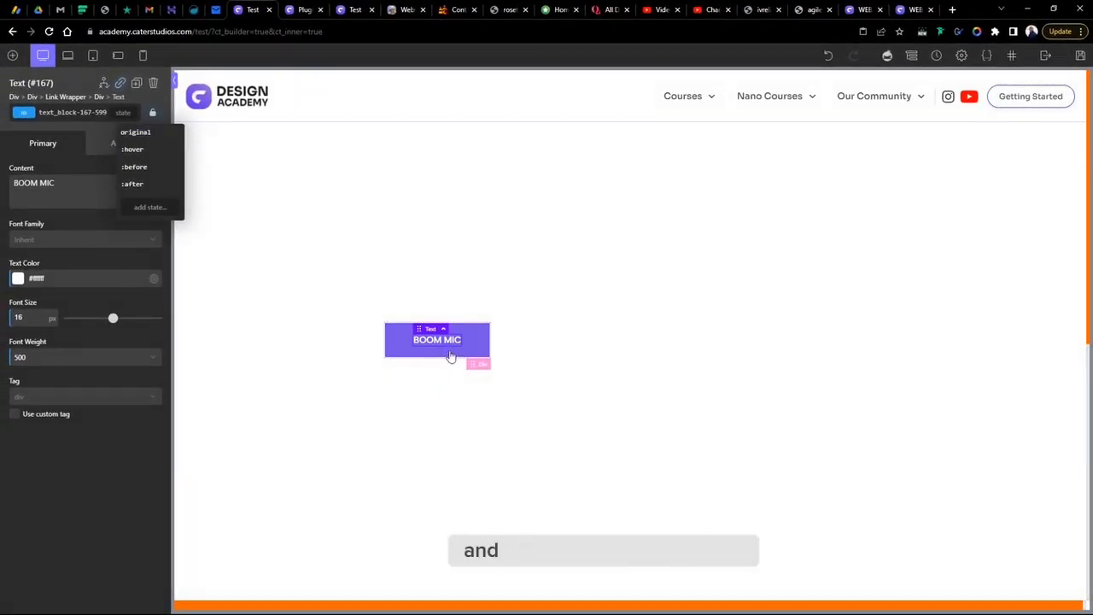
- Clear the BOOM MIC text's colour value
left_click_drag(56, 278, 22, 279)
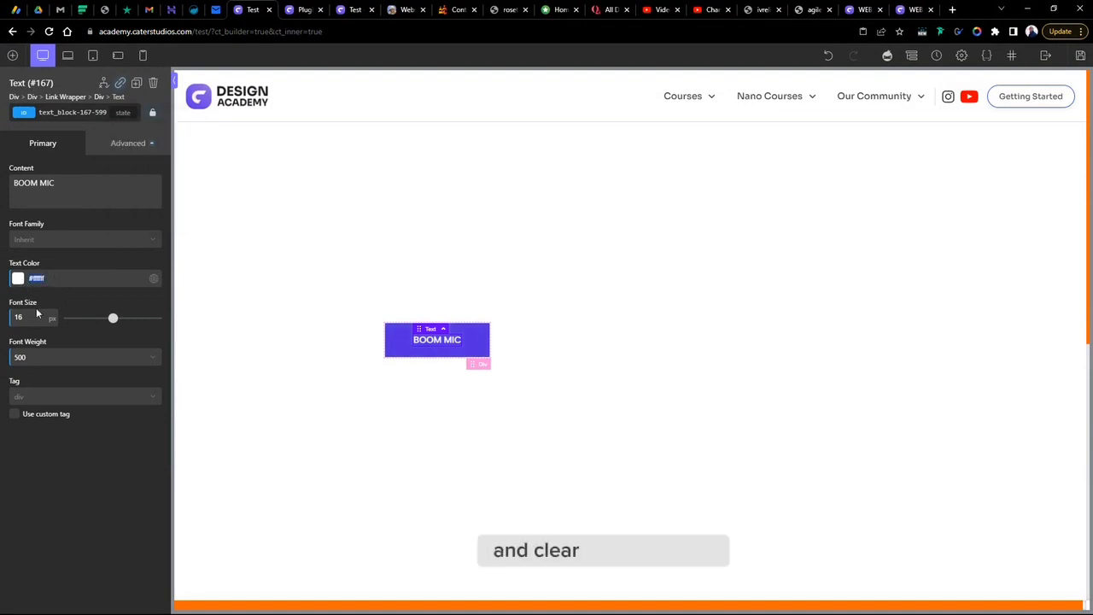
key("BackSpace")
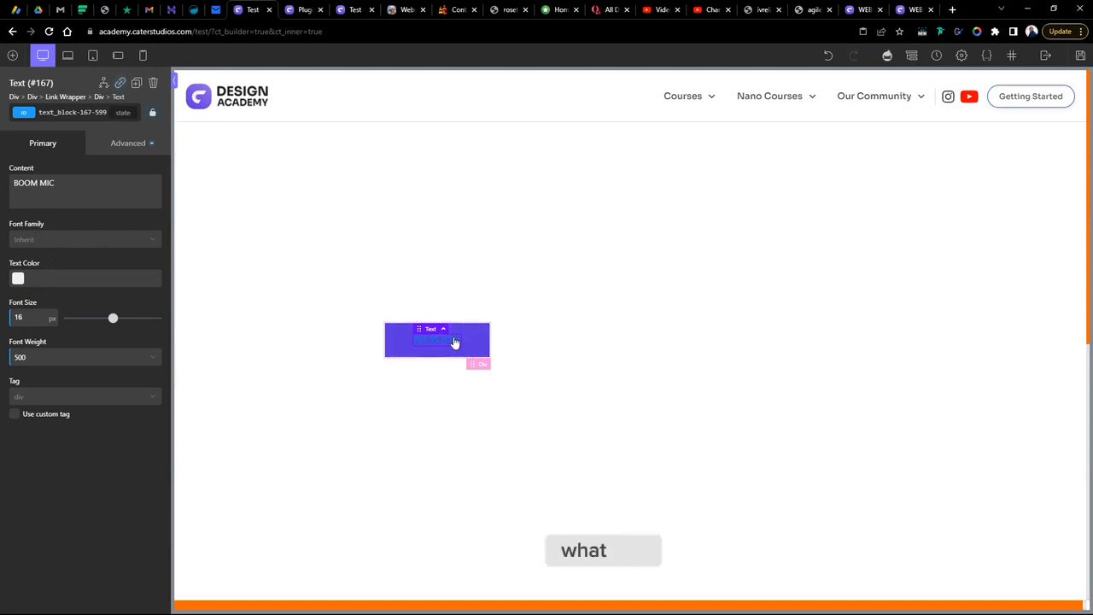
- Select the button div and open its typography styles
left_click(479, 364)
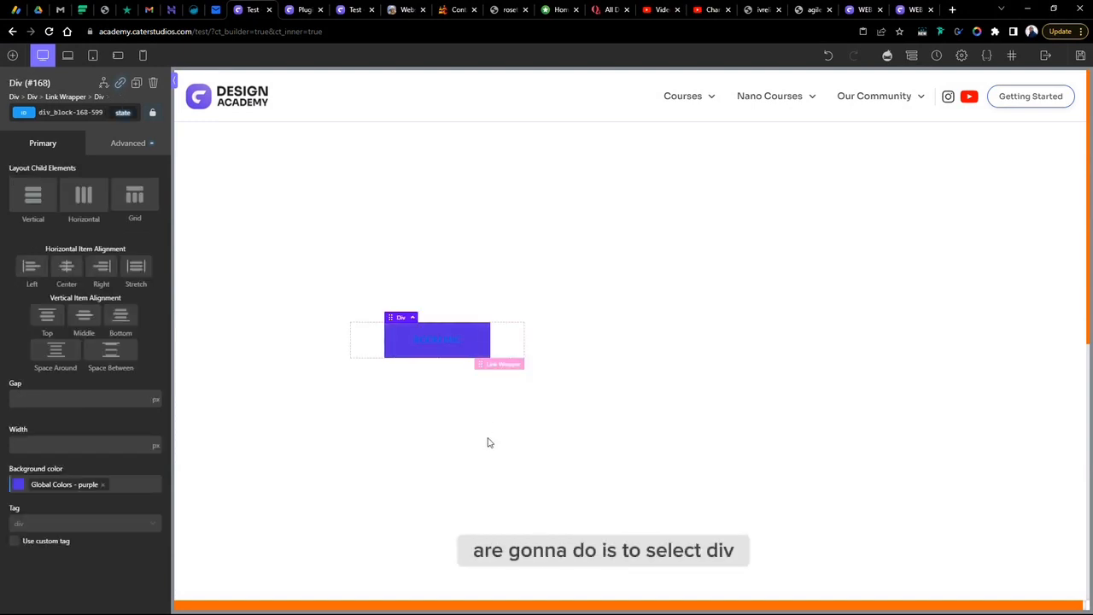
left_click(145, 149)
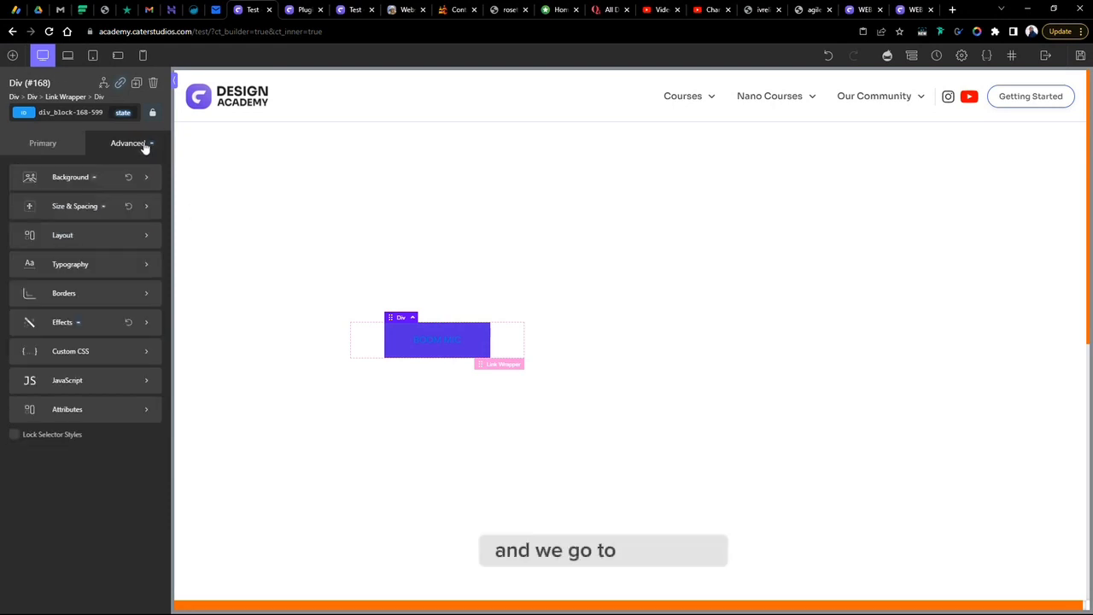
left_click(92, 267)
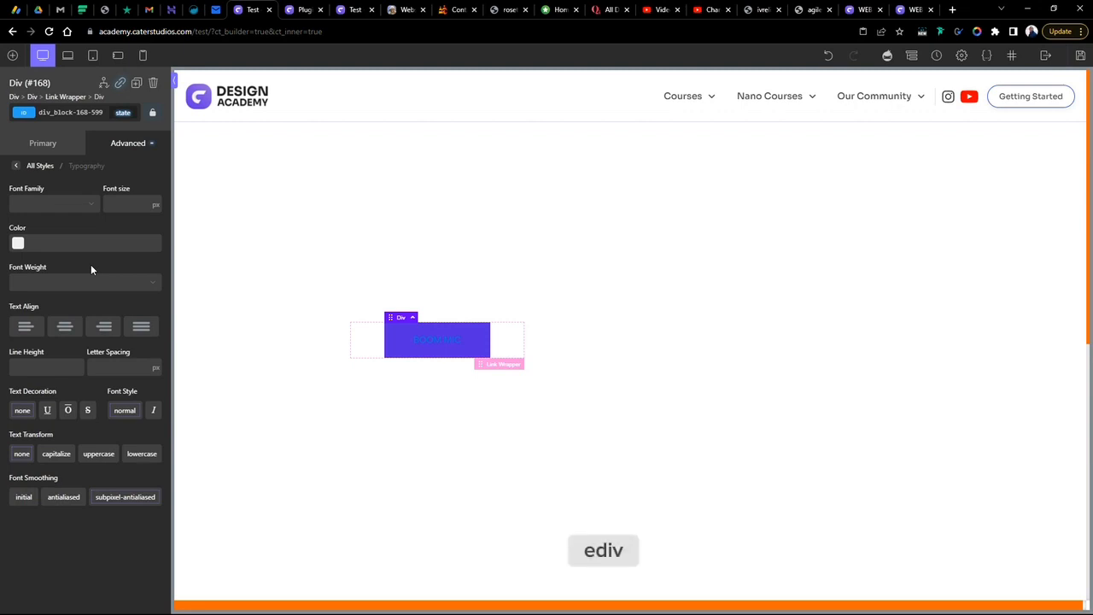
- Switch to the live course page tab and follow its Go Back Home footer link
left_click(865, 9)
left_click(903, 8)
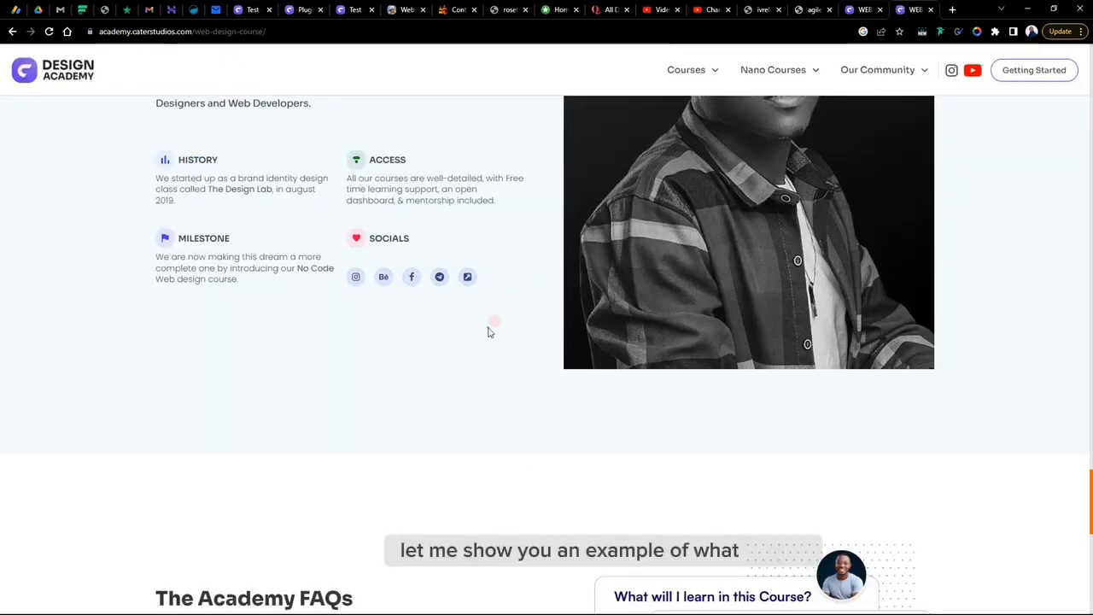
scroll(487, 329, "down", 8)
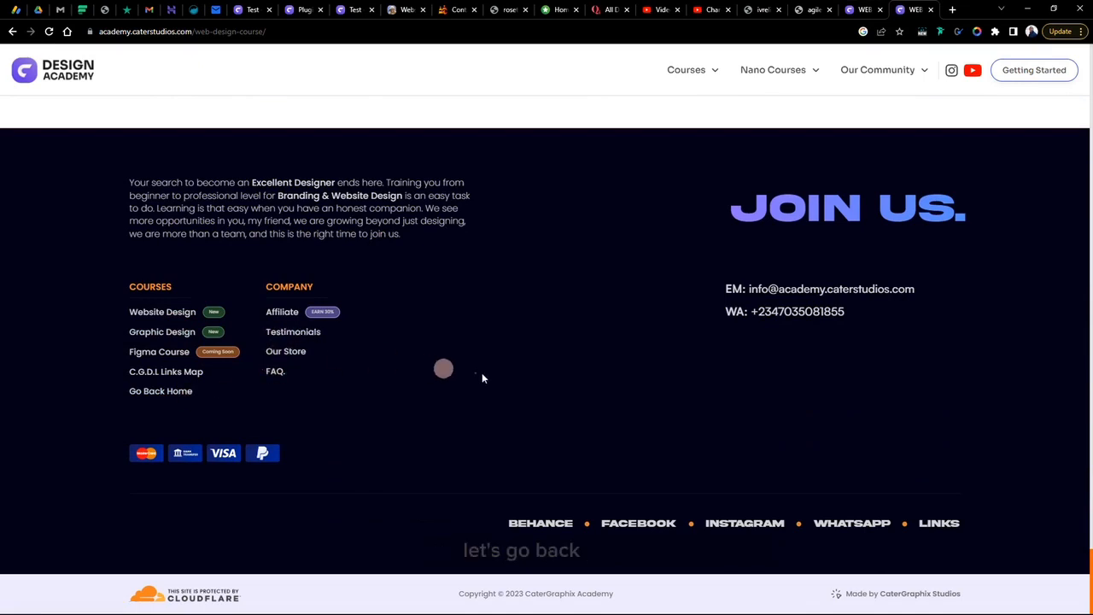
left_click(151, 395)
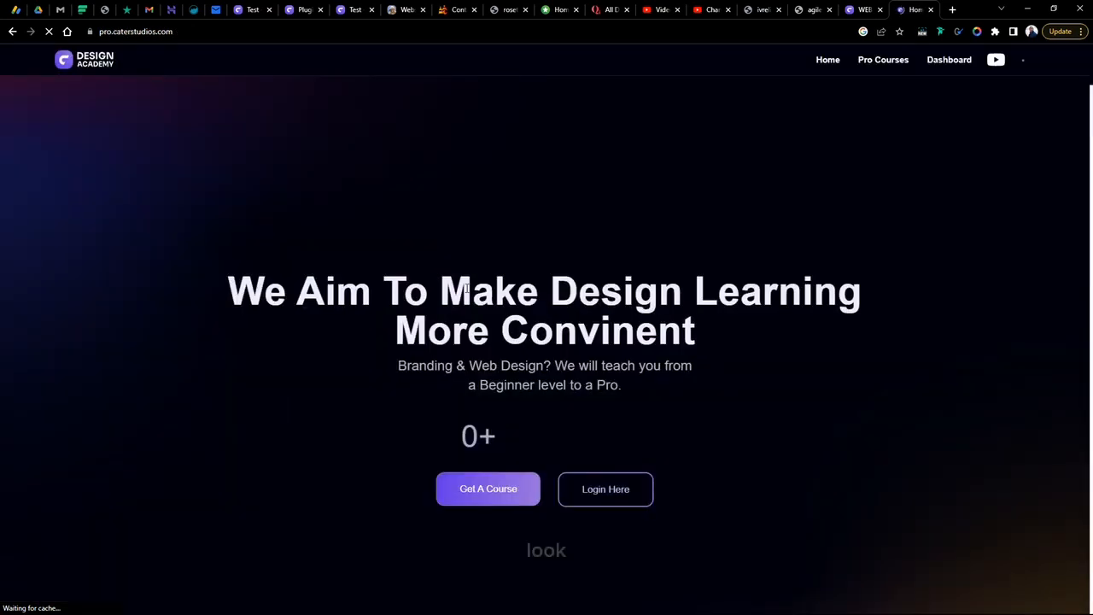
- Navigate to academy.caterstudios.com to view the live homepage buttons
scroll(471, 291, "down", 10)
scroll(473, 287, "up", 6)
scroll(739, 90, "up", 4)
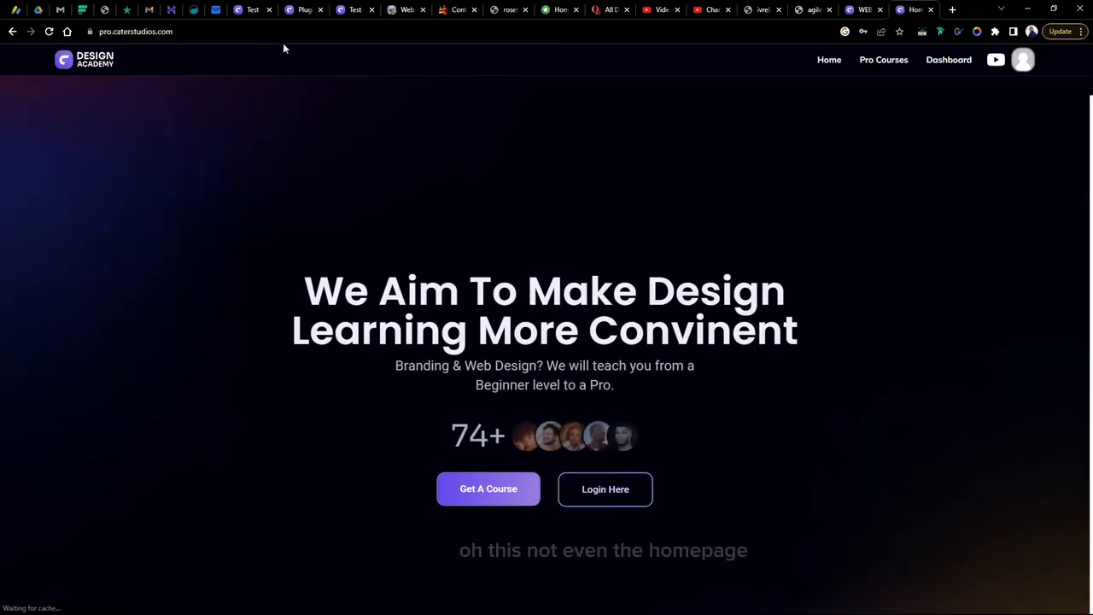
left_click(253, 32)
type("AC")
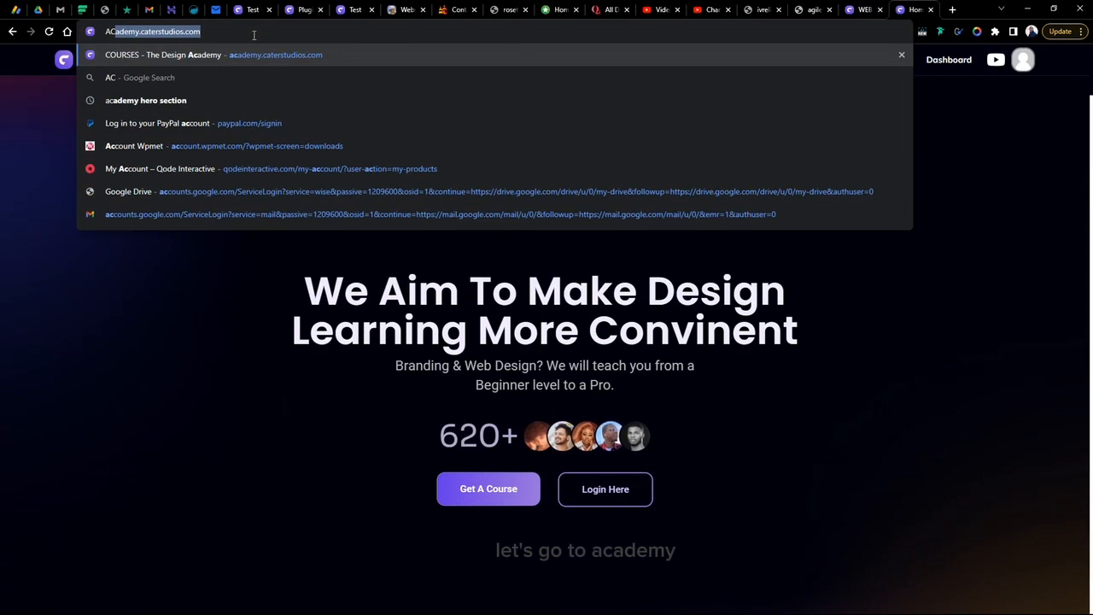
key("Return")
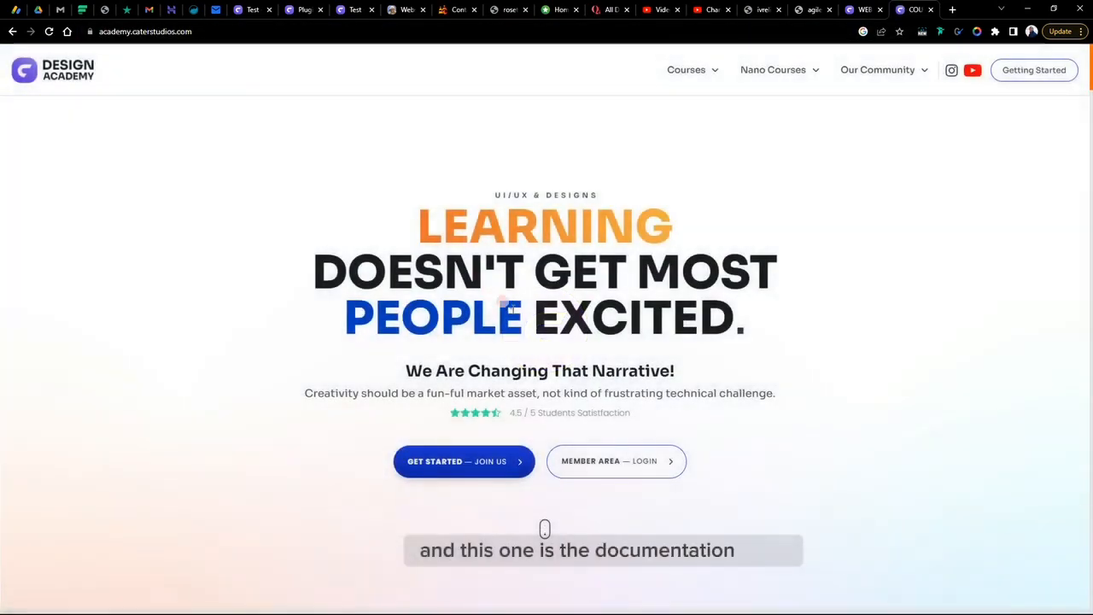
- Scroll through the live Design Academy homepage to examine its button styles
scroll(512, 310, "down", 10)
scroll(516, 310, "down", 15)
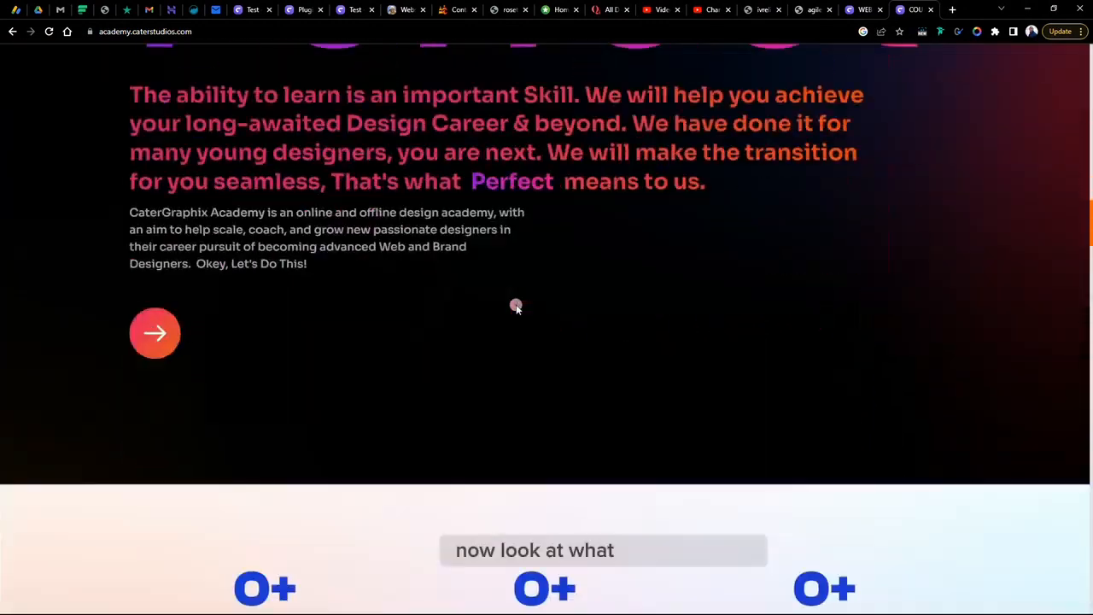
scroll(516, 308, "up", 5)
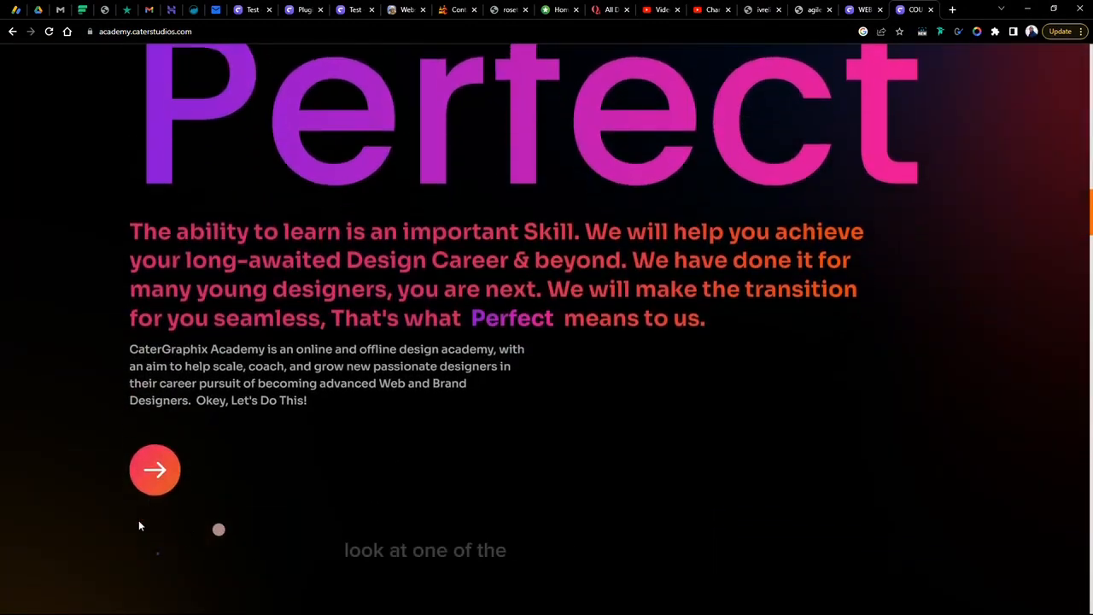
scroll(560, 443, "down", 15)
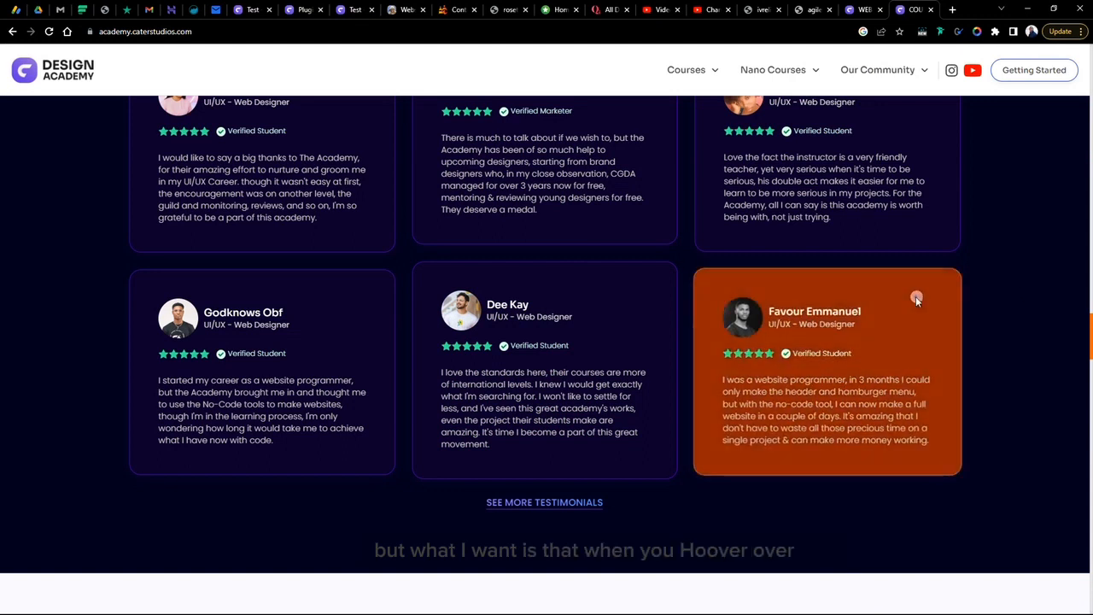
scroll(908, 313, "down", 5)
scroll(910, 314, "down", 5)
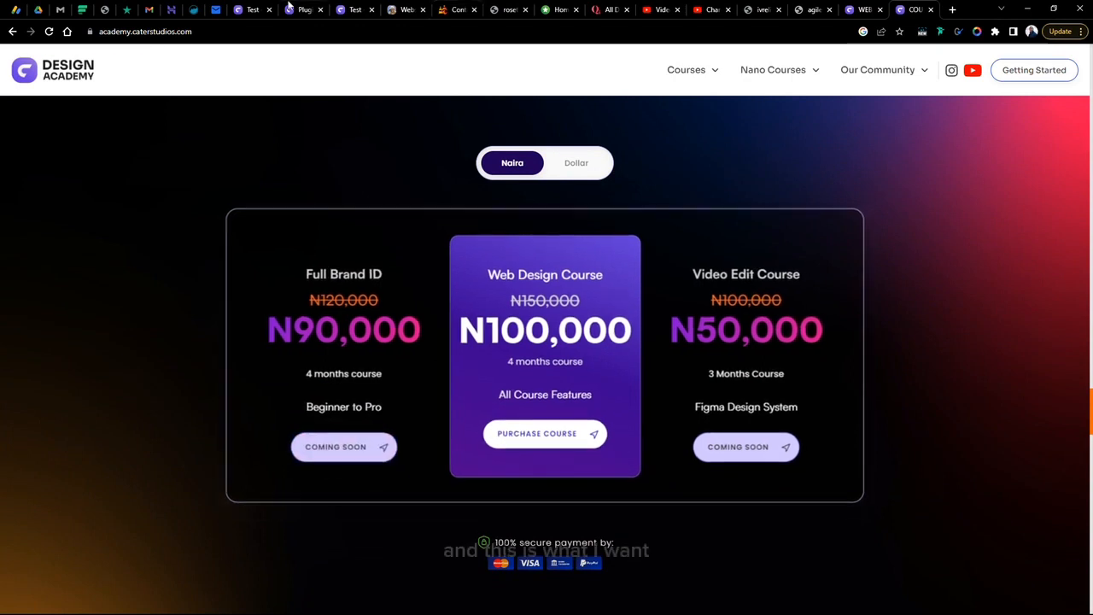
- Return to the builder tab and set the button div's text colour to #d6ccff
left_click(261, 8)
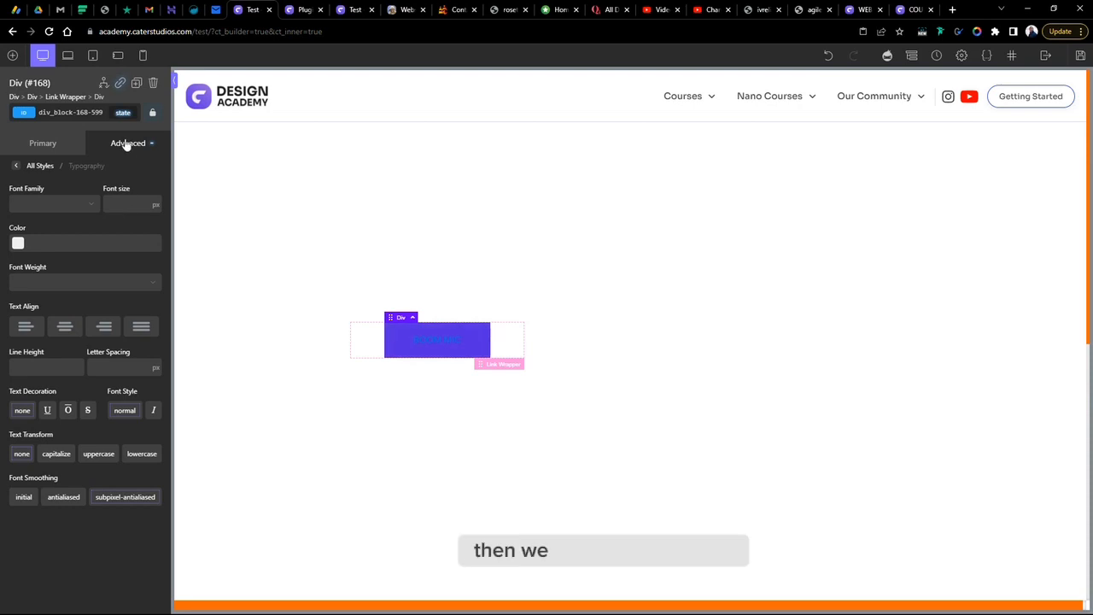
left_click(19, 245)
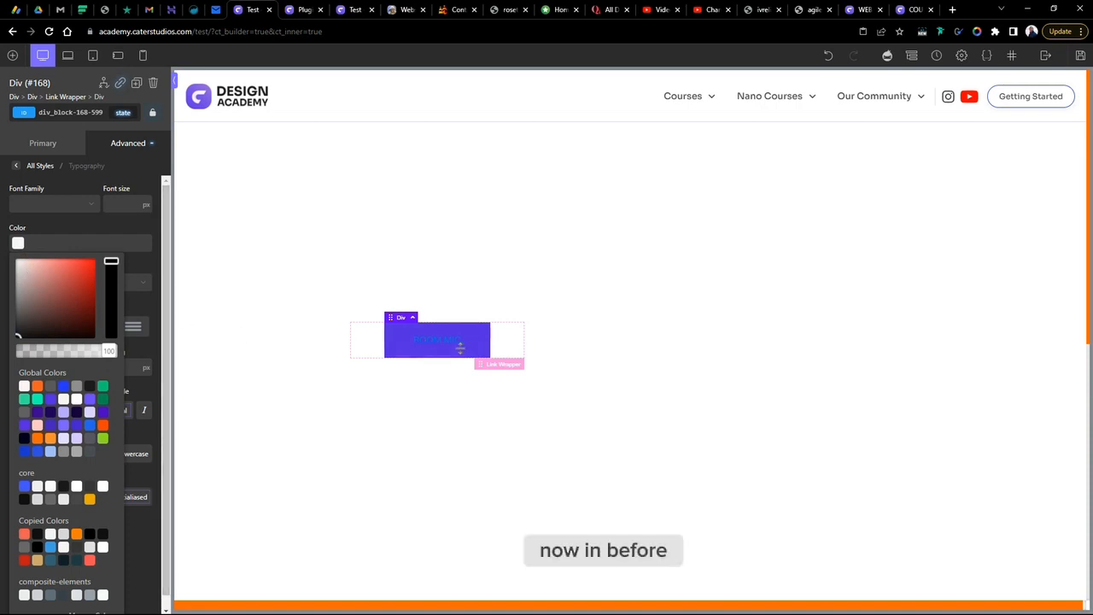
left_click_drag(29, 271, 6, 245)
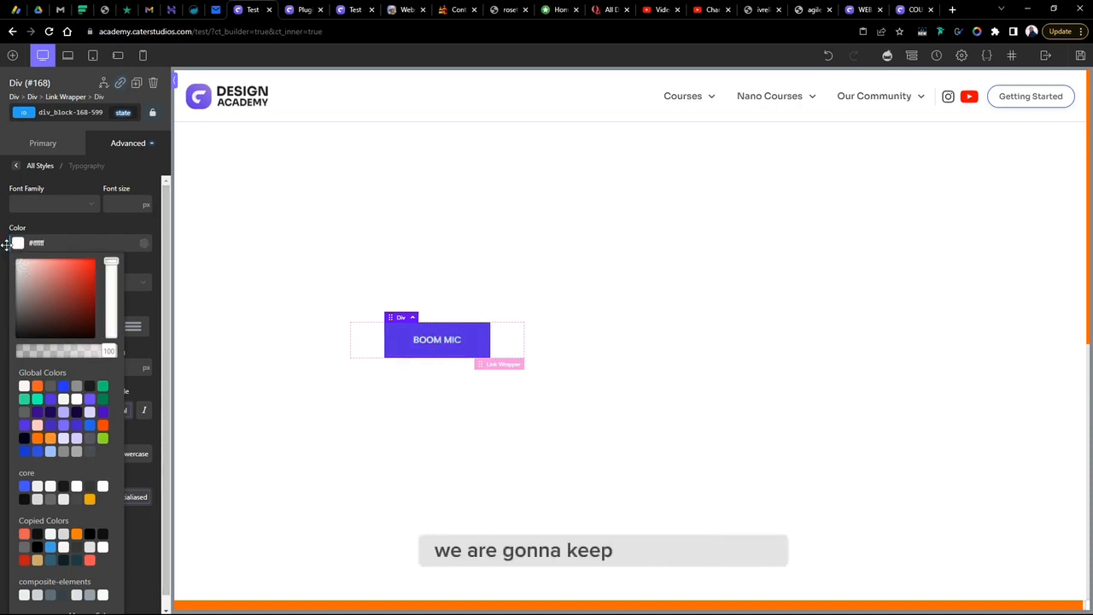
left_click(10, 260)
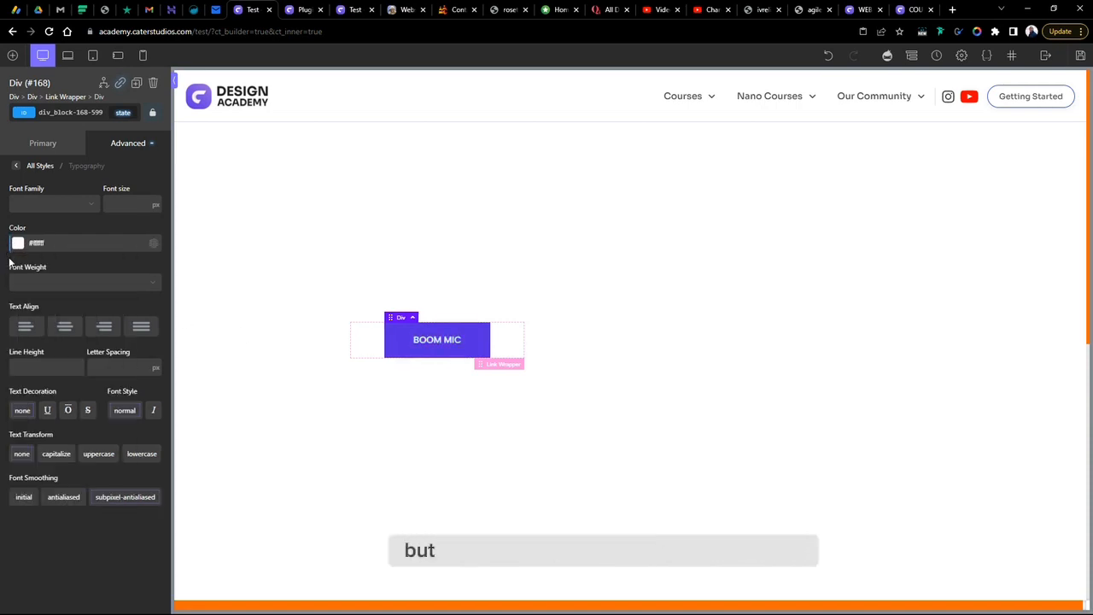
left_click(18, 245)
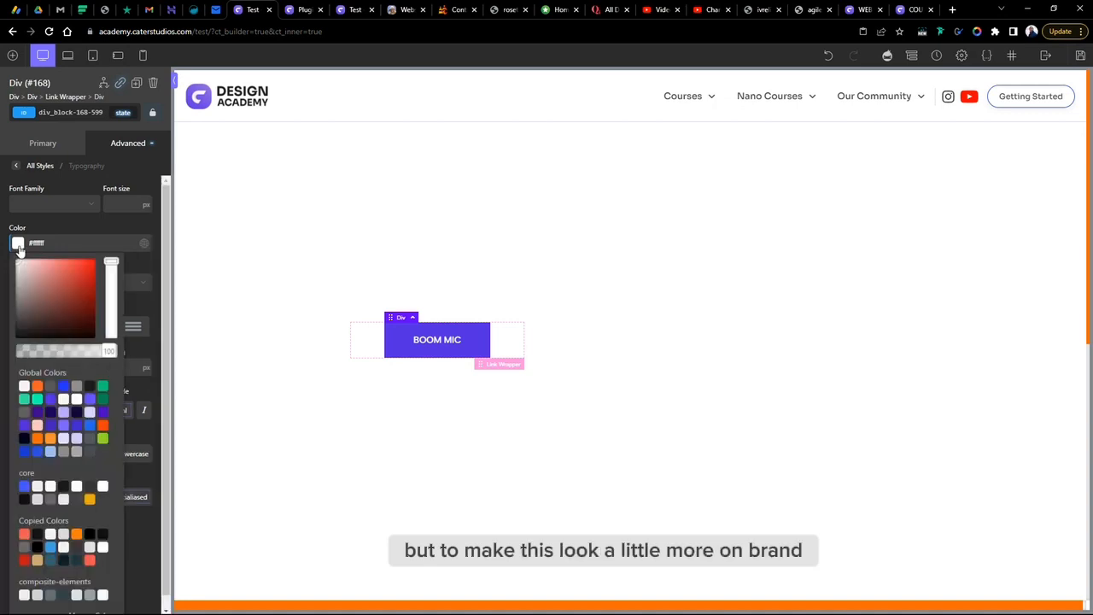
left_click(63, 439)
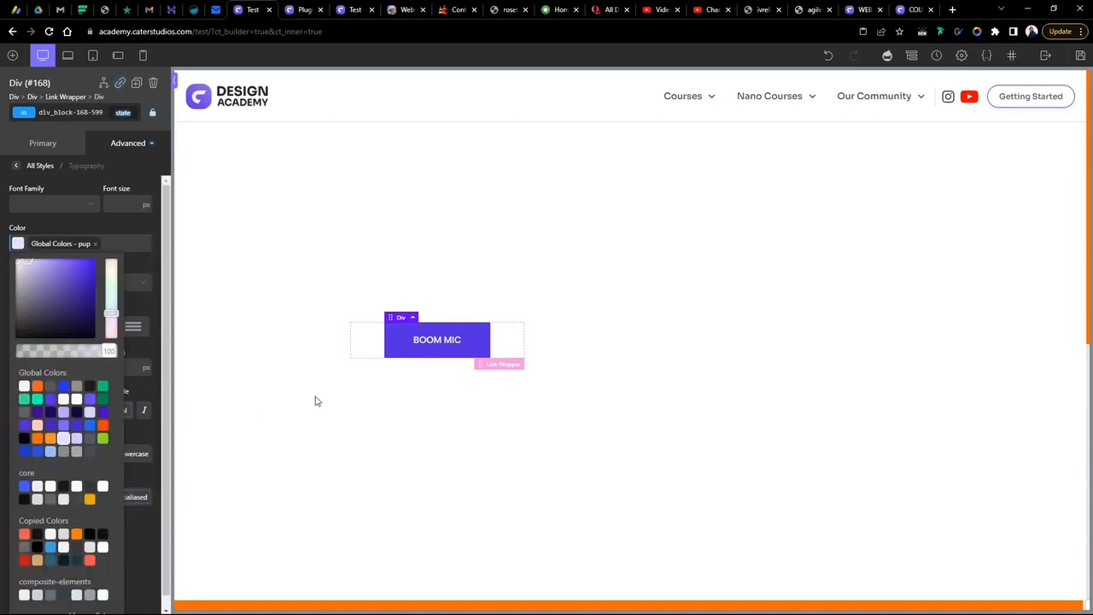
left_click(33, 264)
left_click_drag(34, 264, 30, 258)
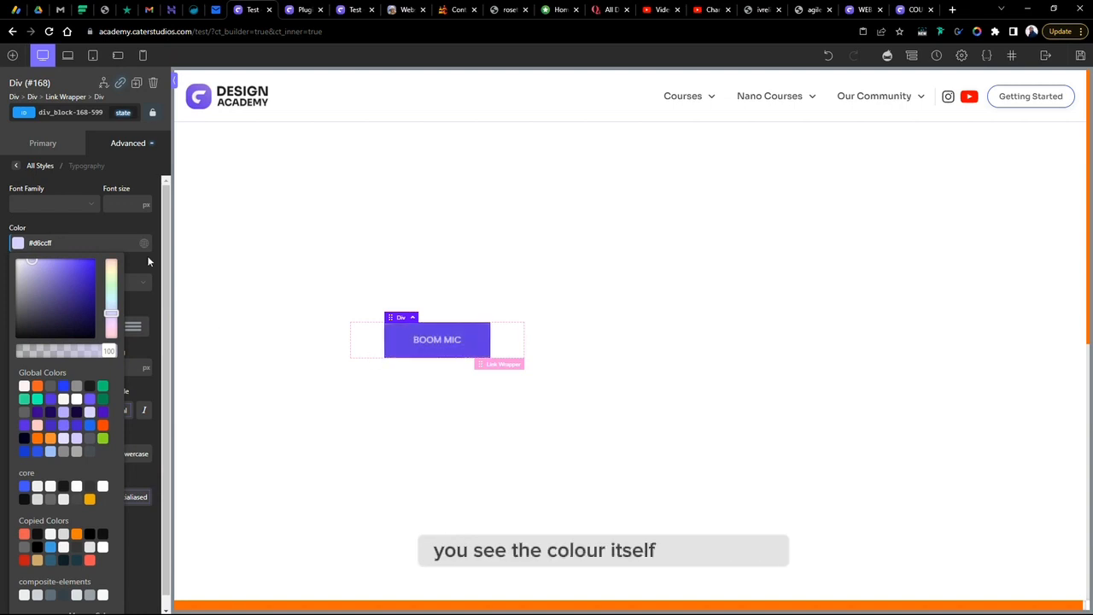
- Switch the button div to its :hover state and set the hover text colour to the Global Colors bg swatch
left_click(120, 114)
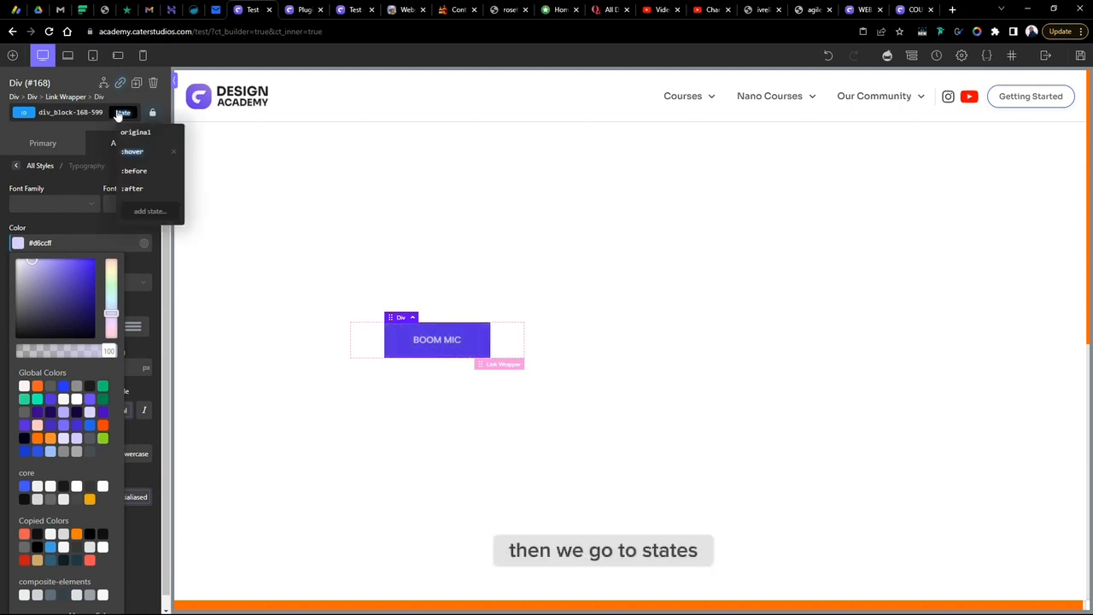
left_click(135, 152)
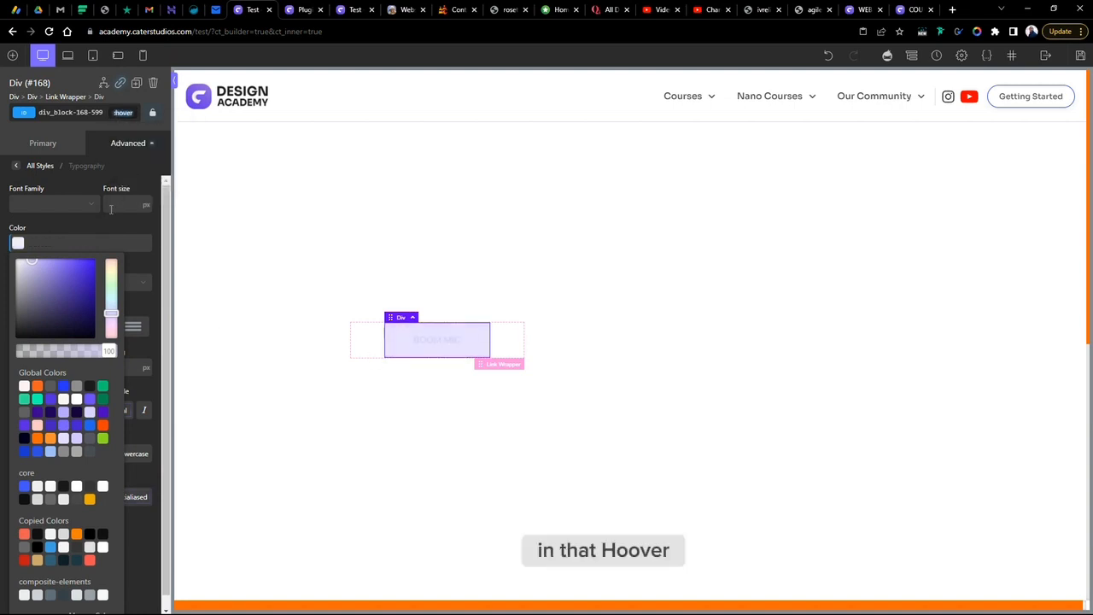
left_click(64, 232)
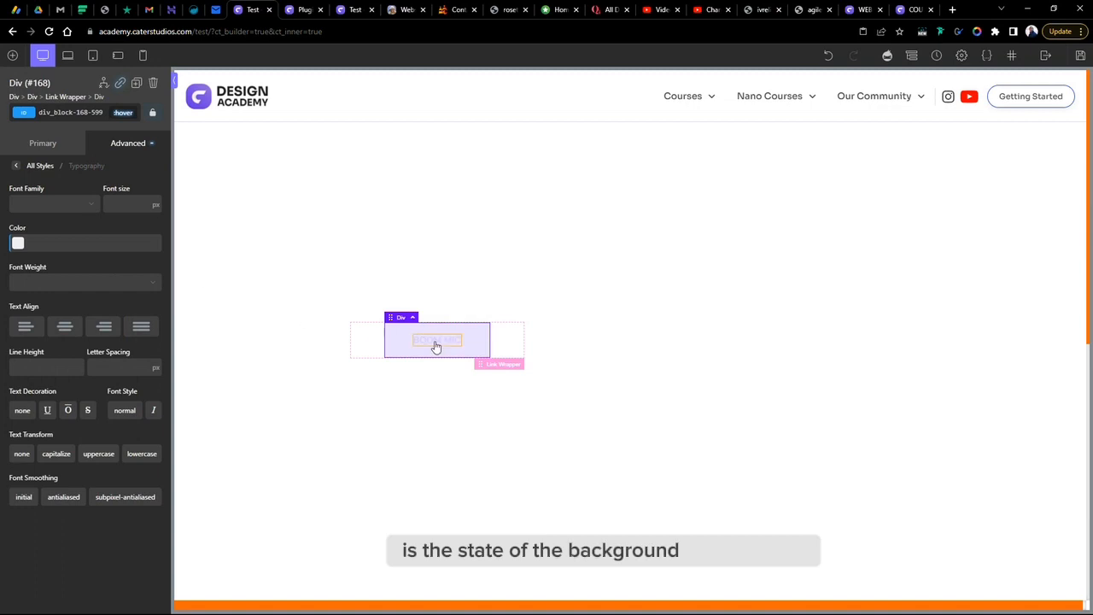
left_click(115, 147)
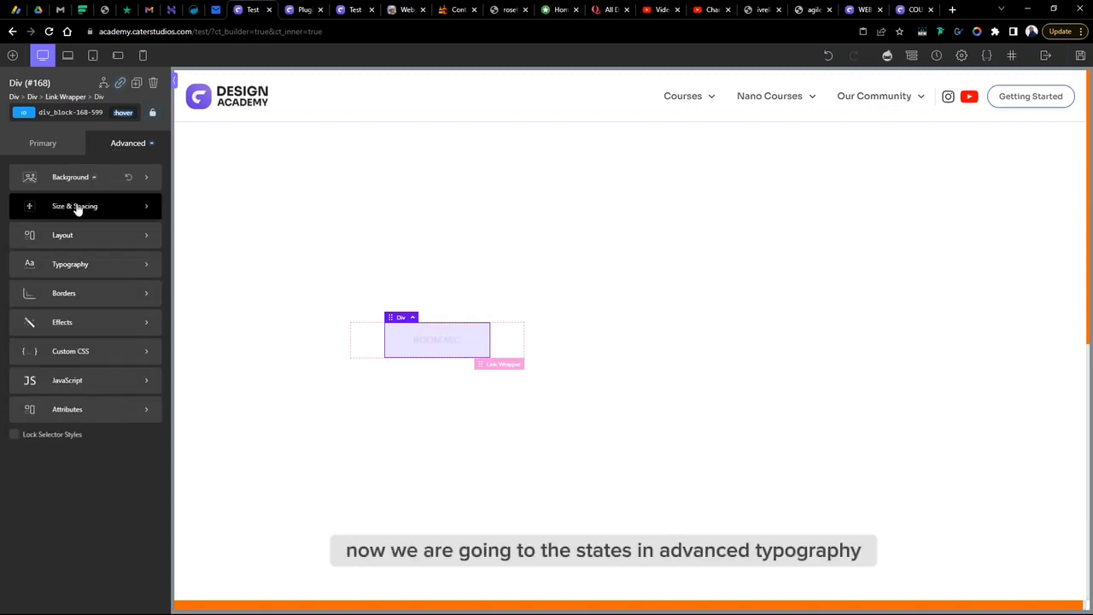
left_click(77, 266)
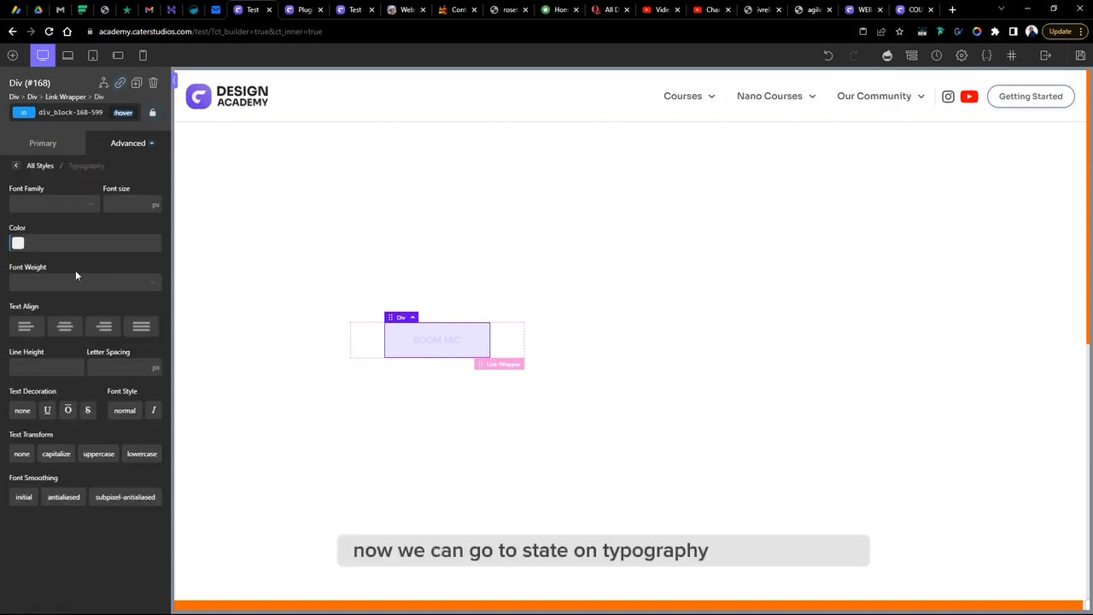
left_click(17, 244)
left_click(50, 400)
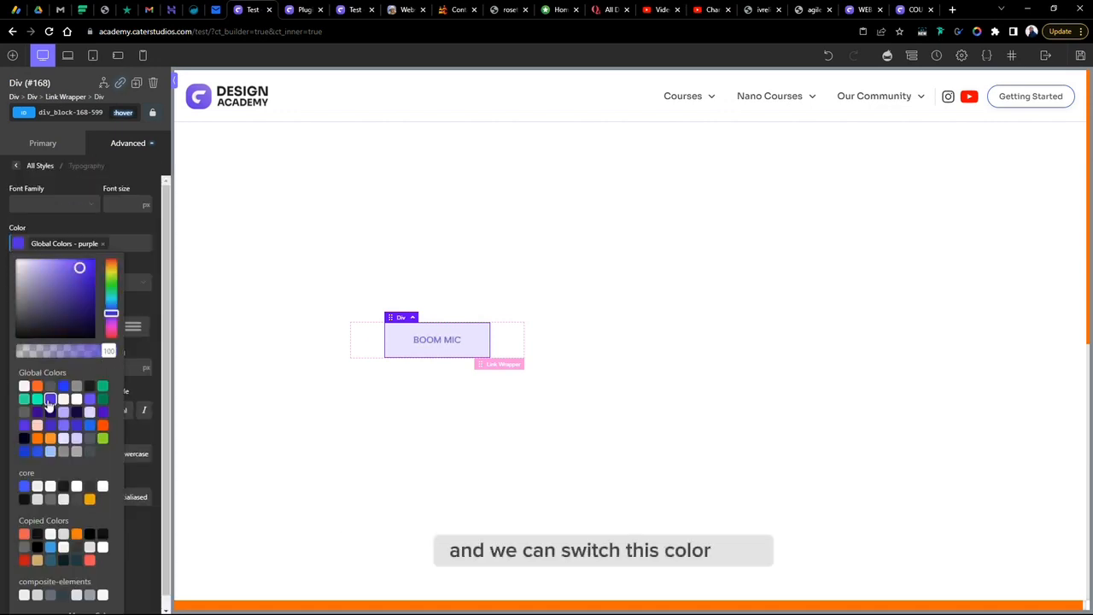
left_click(37, 411)
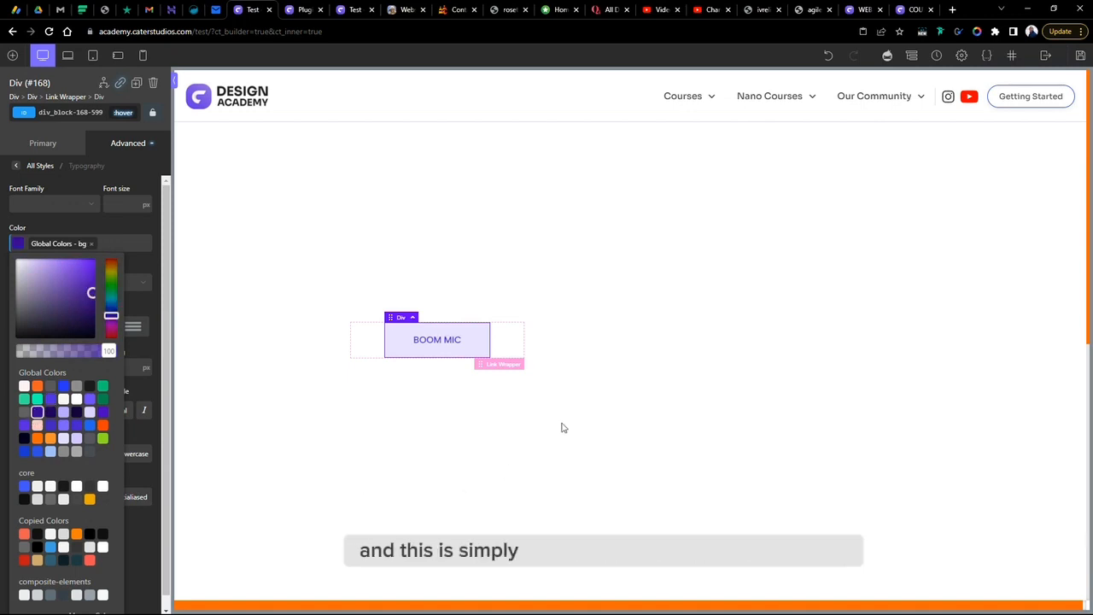
- Select the button's link wrapper and duplicate it to create a second button
left_click(621, 334)
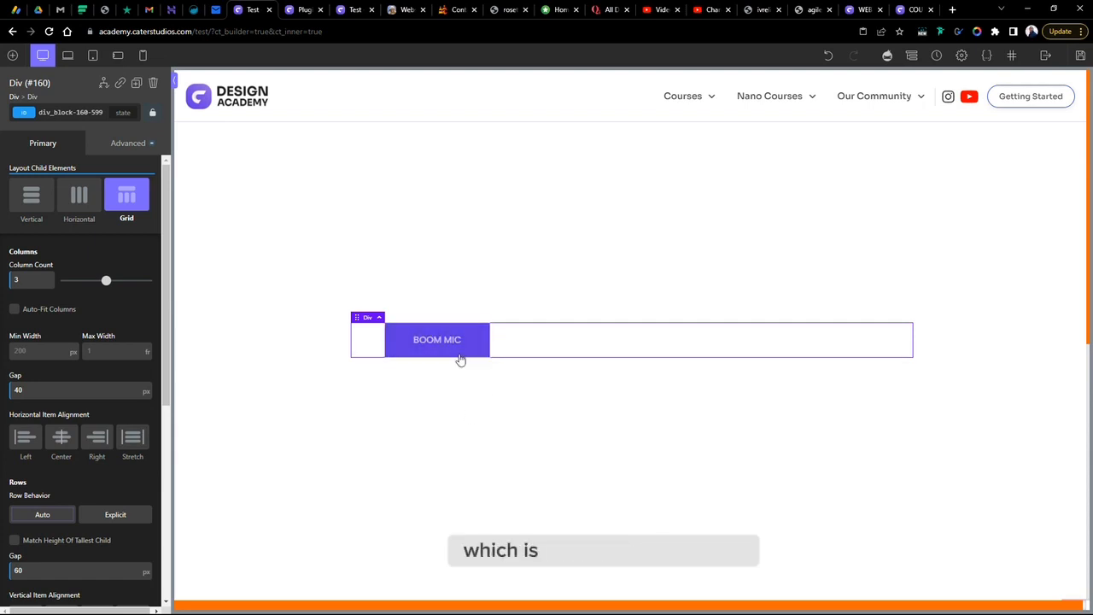
left_click(373, 338)
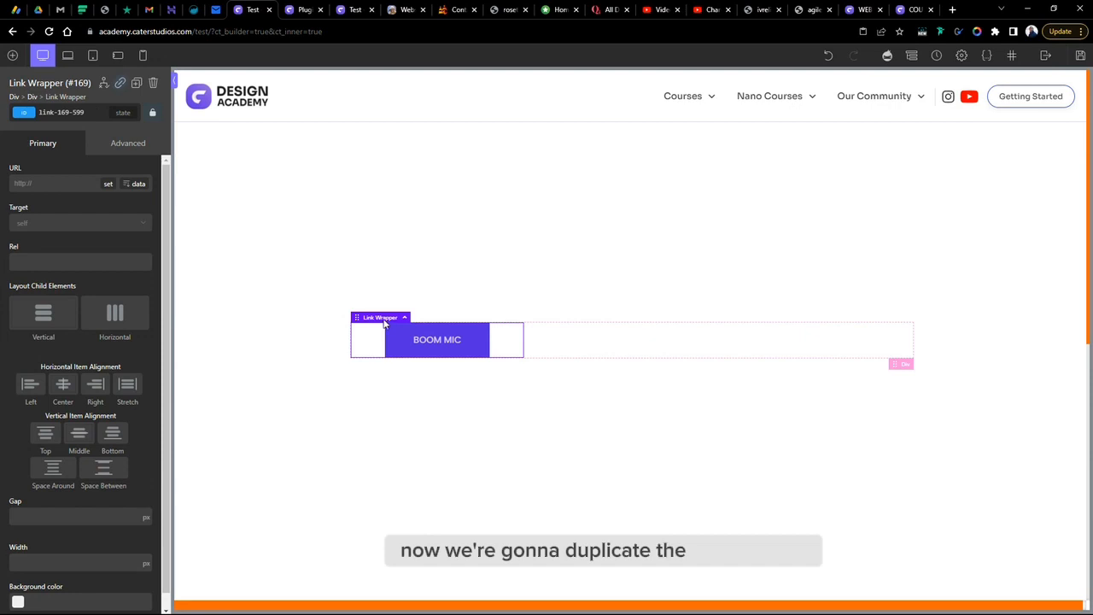
right_click(366, 343)
left_click(408, 345)
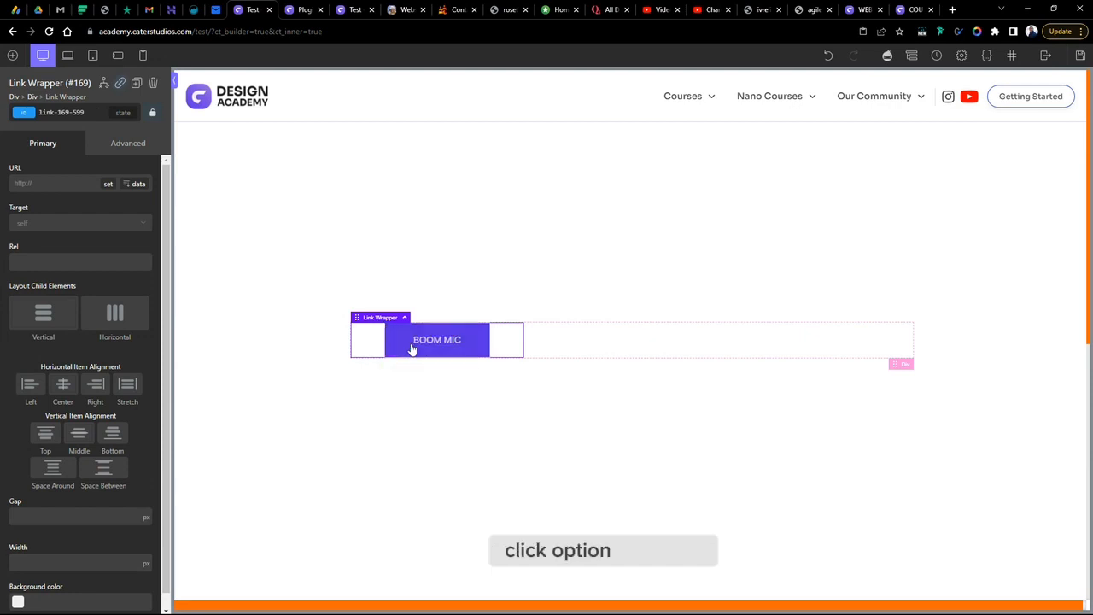
right_click(553, 343)
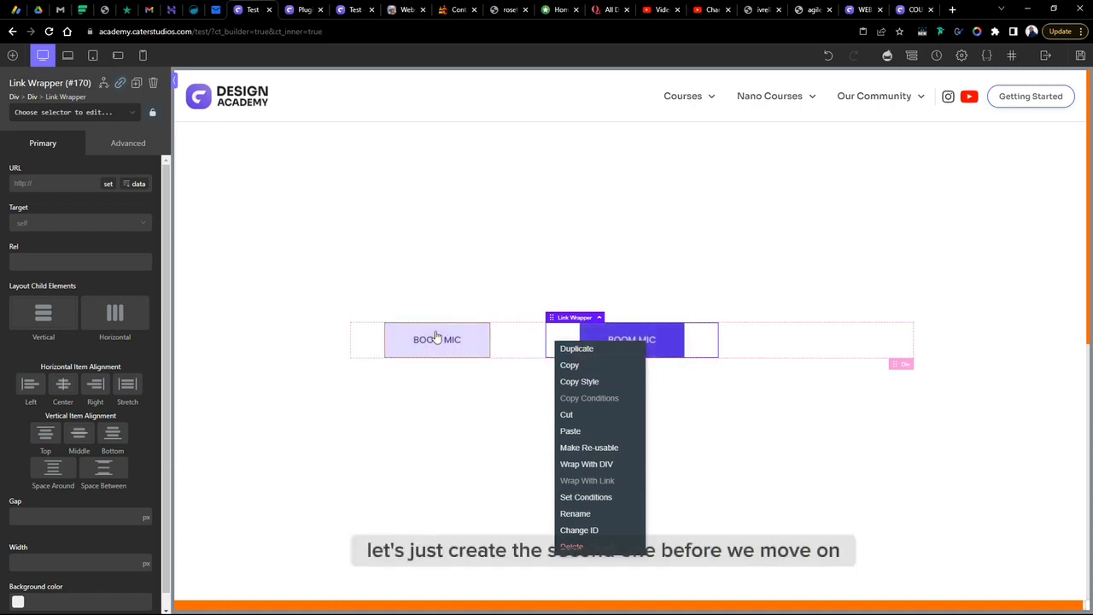
left_click(484, 331)
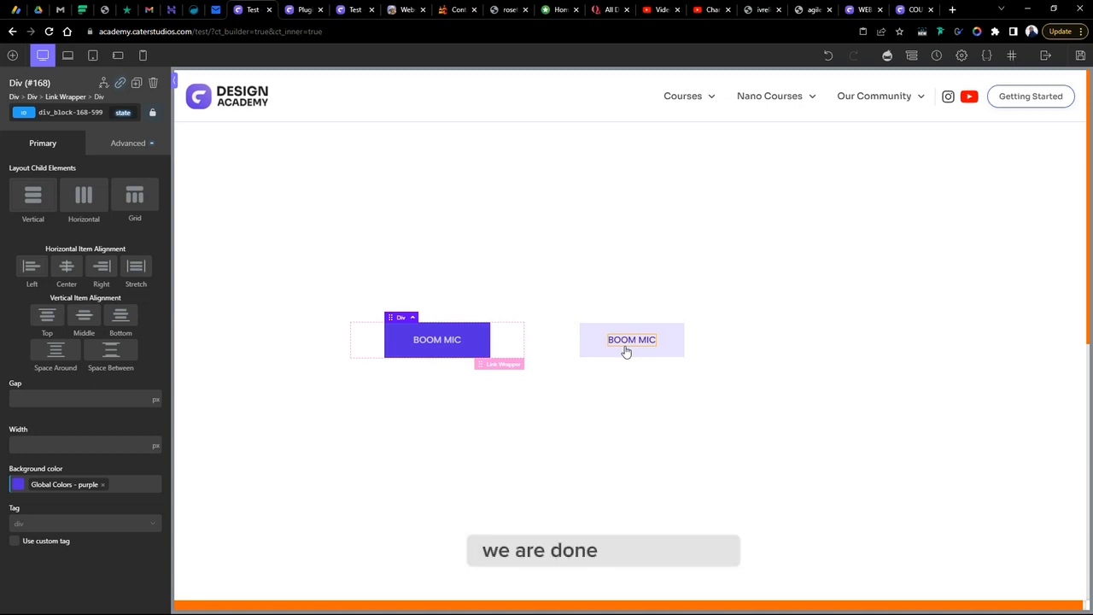
- Select the second button's div and set its background colour to #cbc9ff
left_click(675, 340)
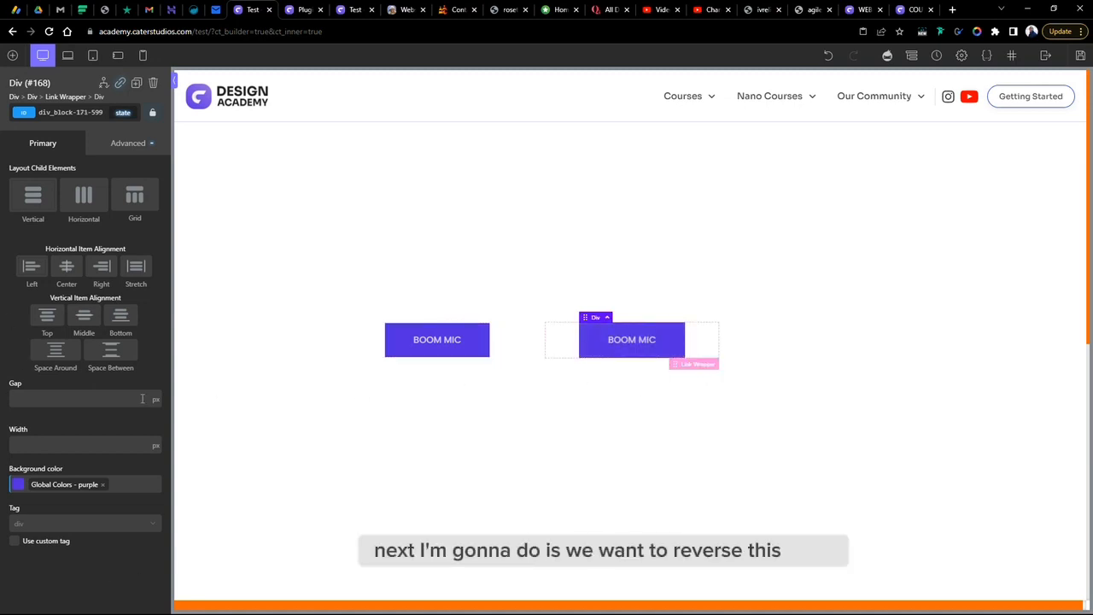
left_click(16, 485)
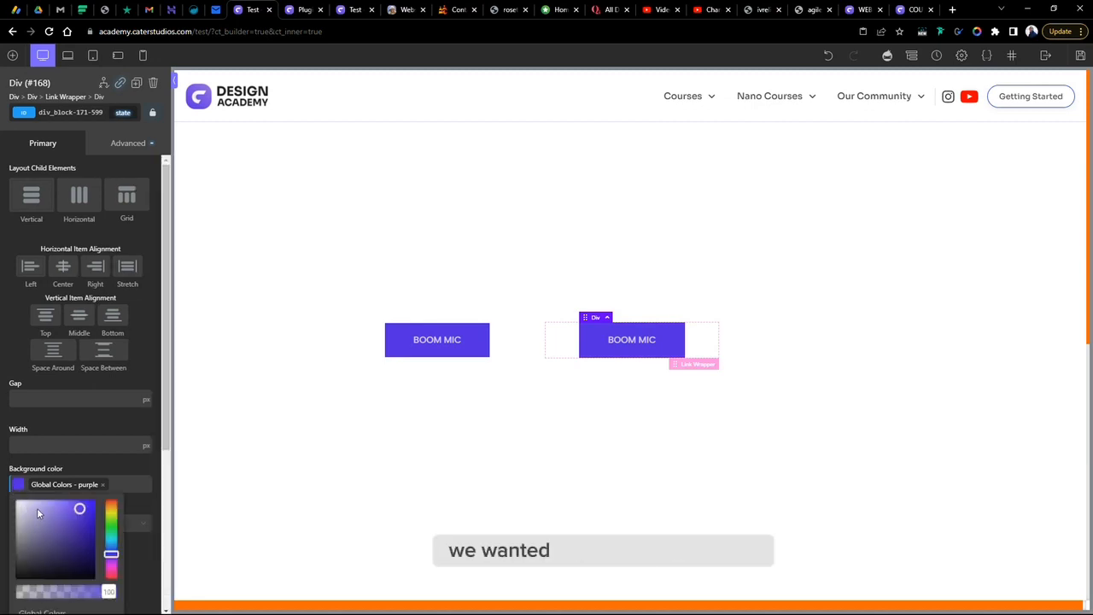
left_click_drag(37, 510, 29, 478)
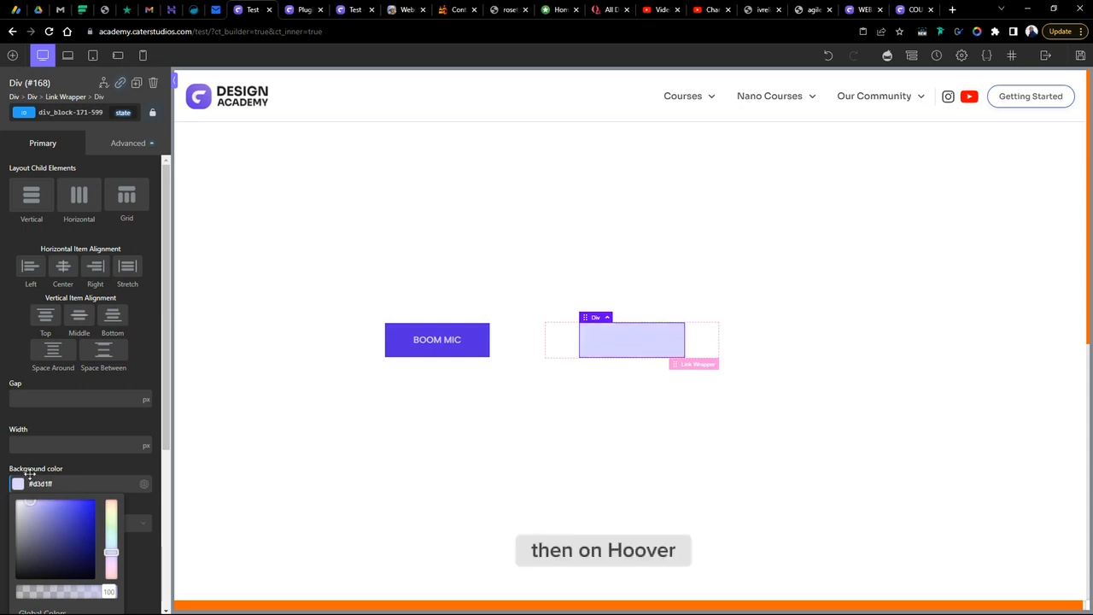
left_click_drag(32, 474, 32, 473)
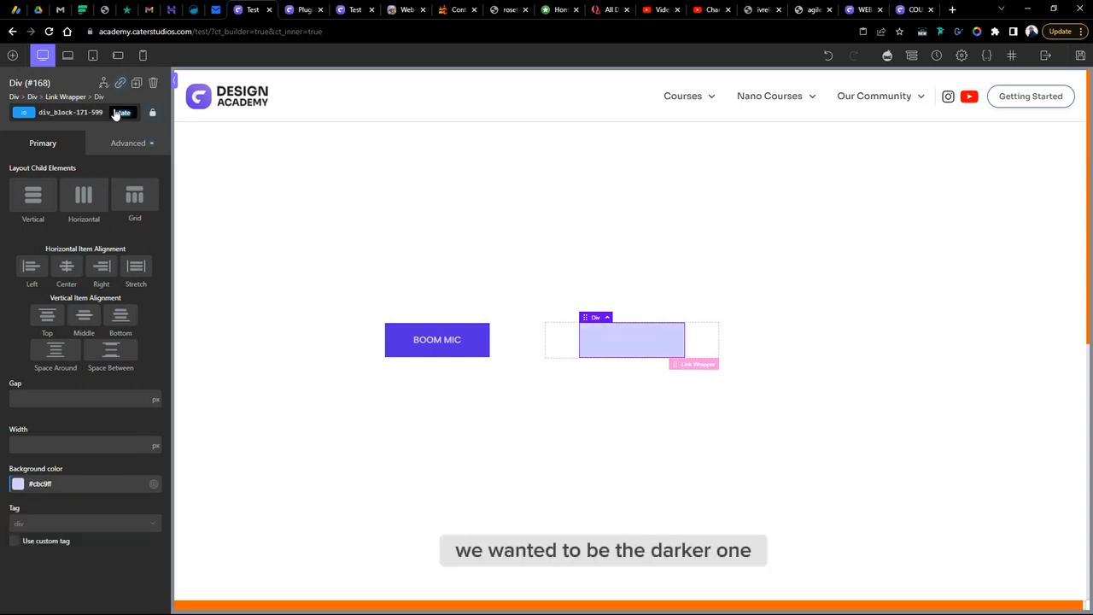
- Switch the second button to its :hover state and set the hover background colour to #2900b2
left_click(128, 143)
left_click(24, 179)
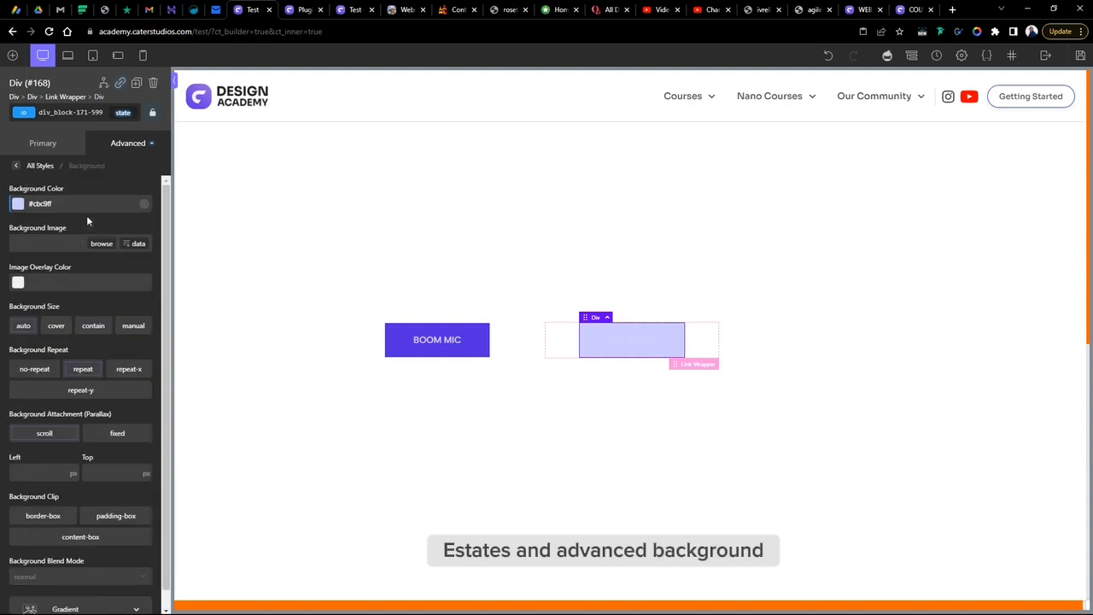
left_click(123, 112)
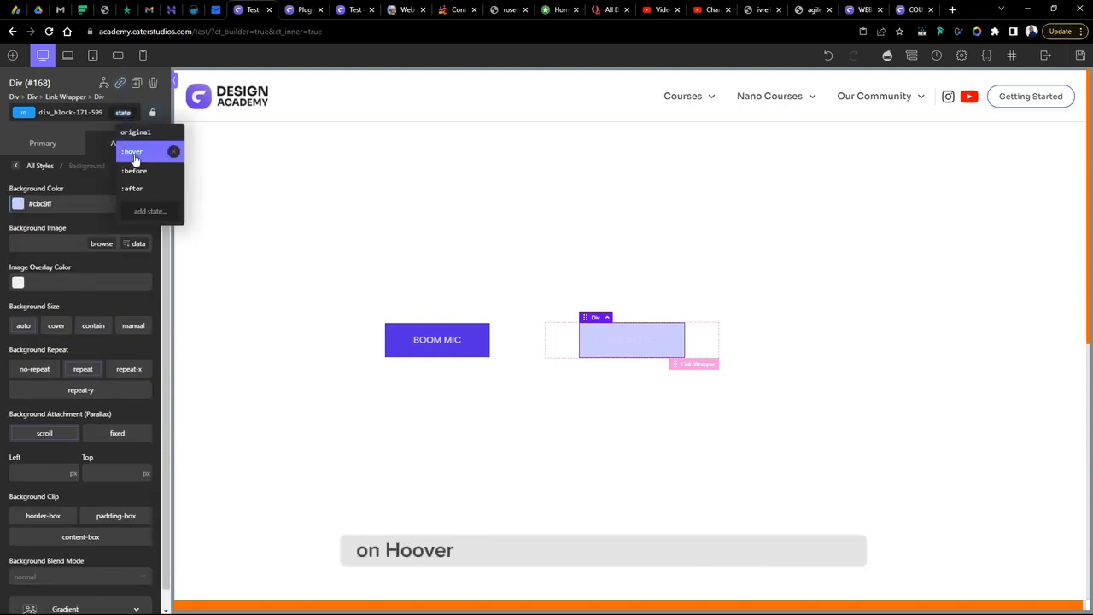
left_click(135, 151)
left_click(17, 204)
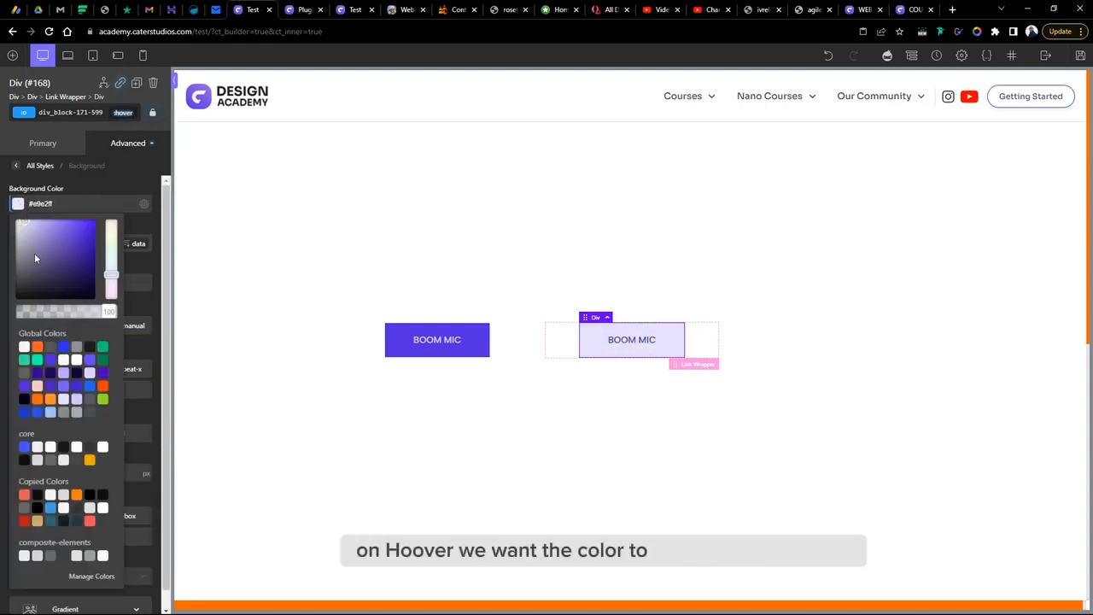
left_click(85, 248)
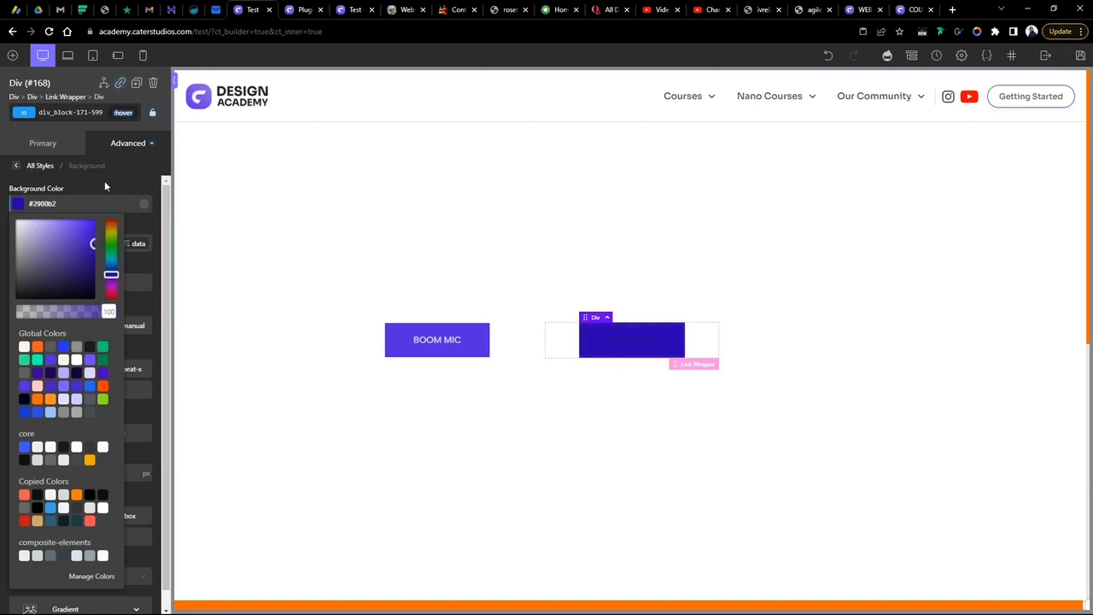
- Set the second button's hover text colour to #dbc6ff in the typography styles
left_click(39, 165)
left_click(92, 263)
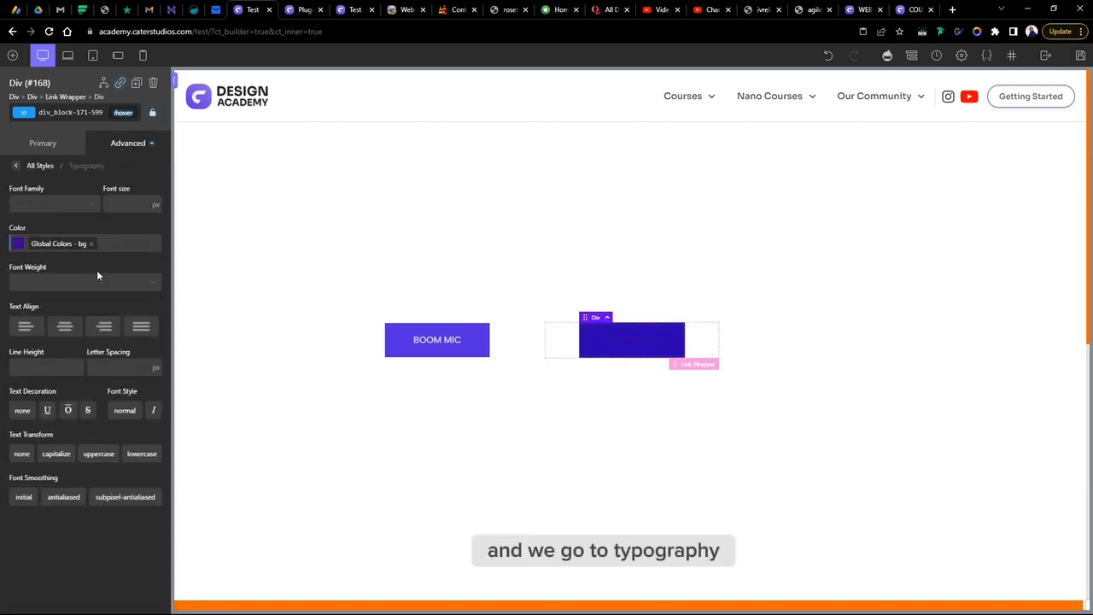
left_click(15, 245)
left_click_drag(43, 283, 28, 248)
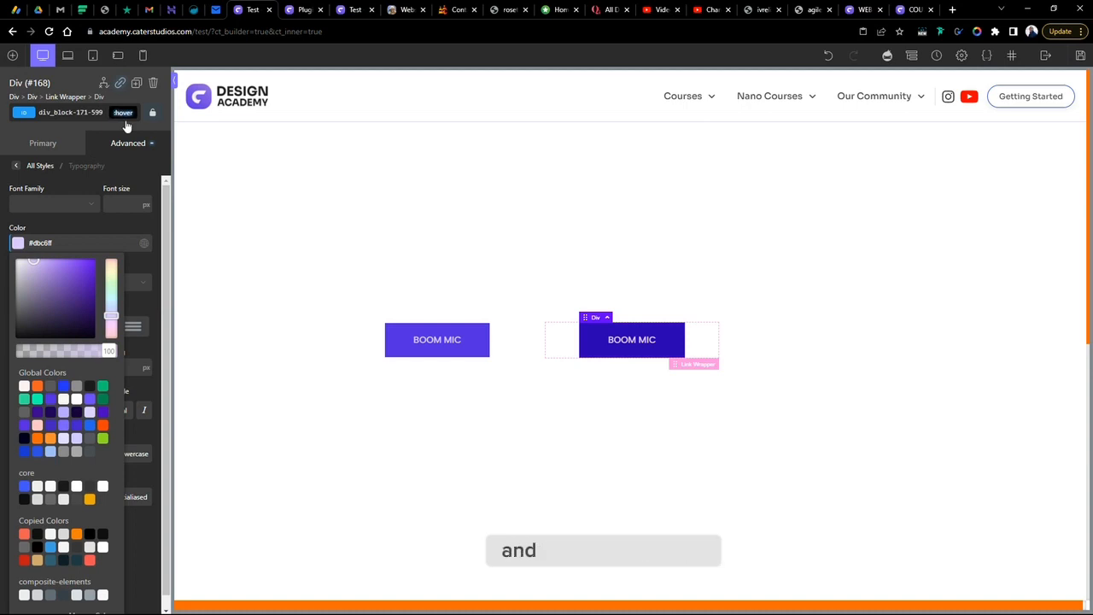
- Switch back to the original state and set the second button's text colour to #2203a0
left_click(125, 114)
left_click(132, 133)
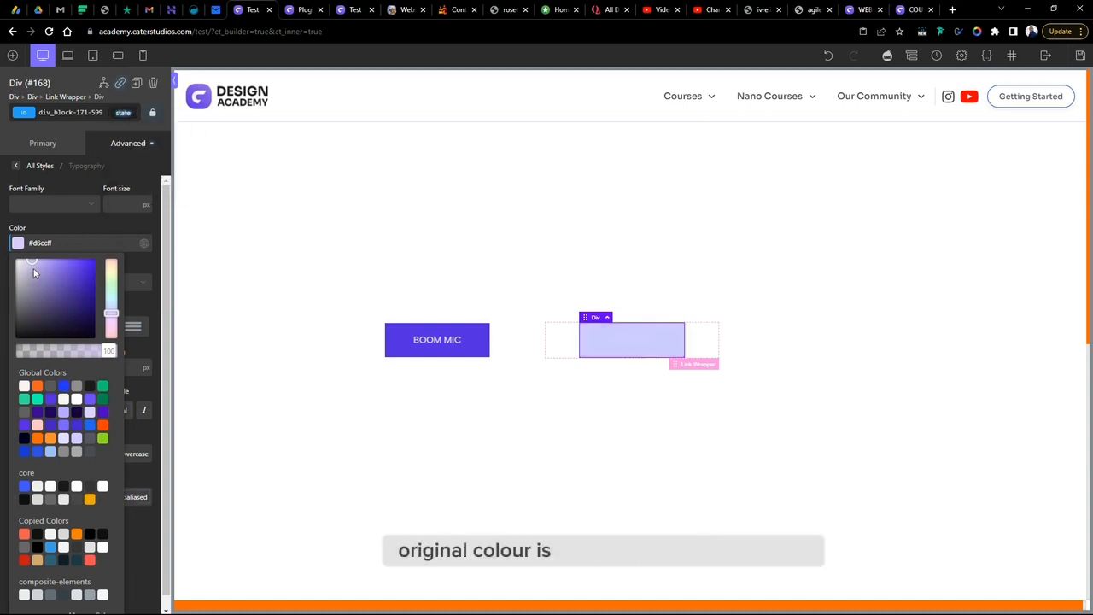
left_click(94, 288)
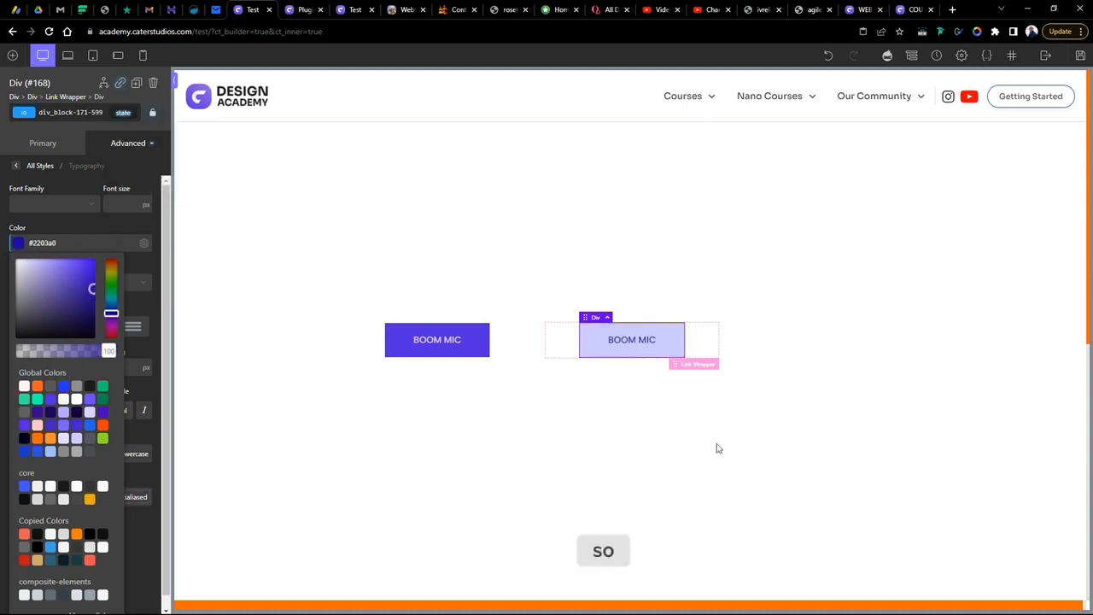
- Reselect the second button's div, open its box shadow settings in the :hover state and set the shadow colour to the global bg colour
left_click(776, 399)
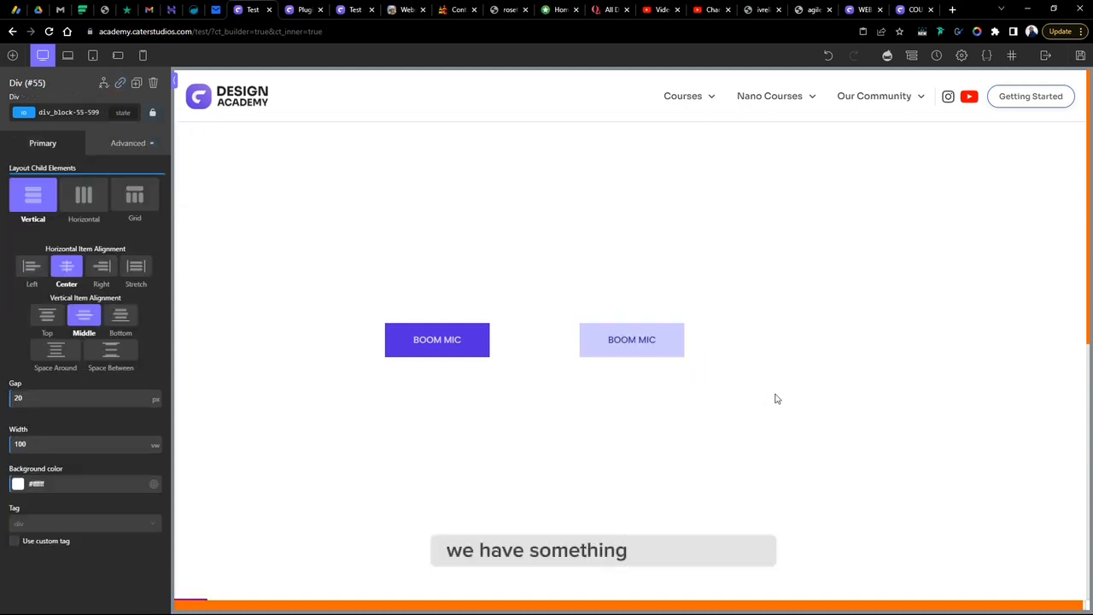
left_click(666, 353)
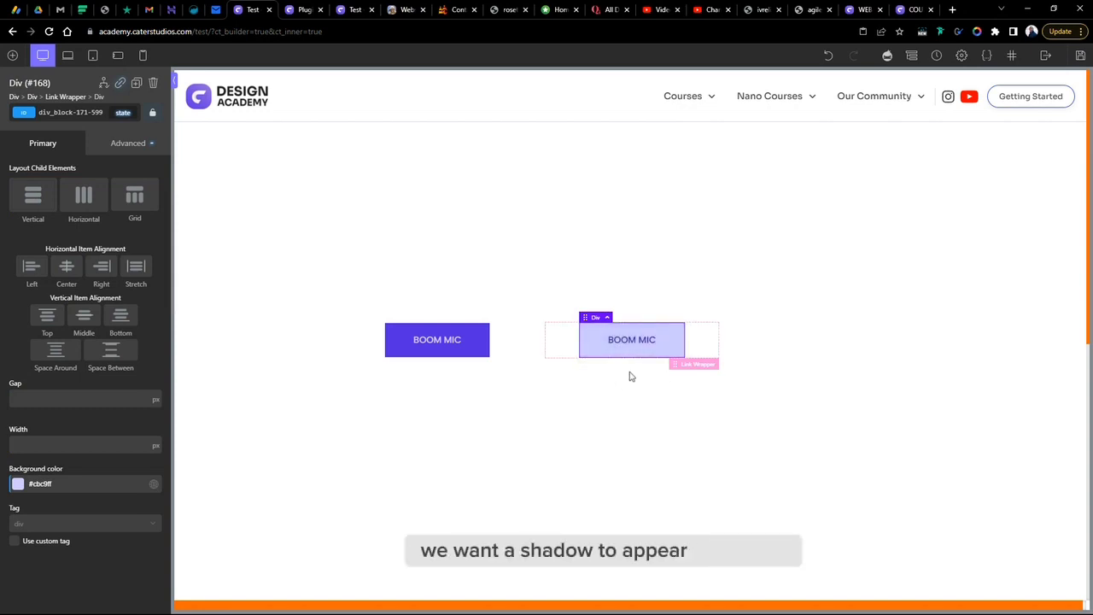
left_click(105, 147)
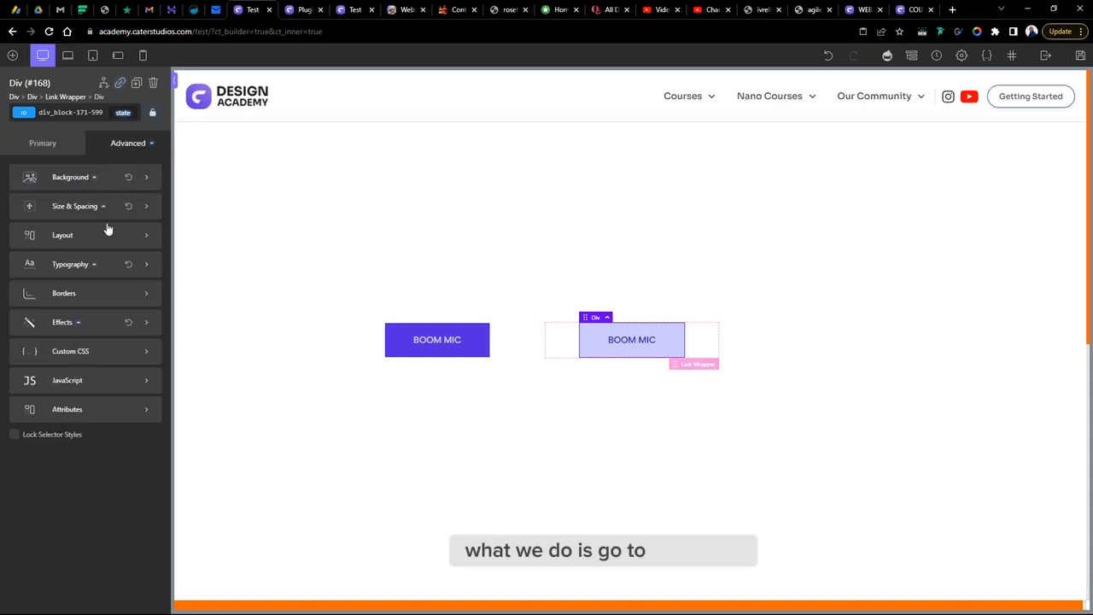
left_click(72, 326)
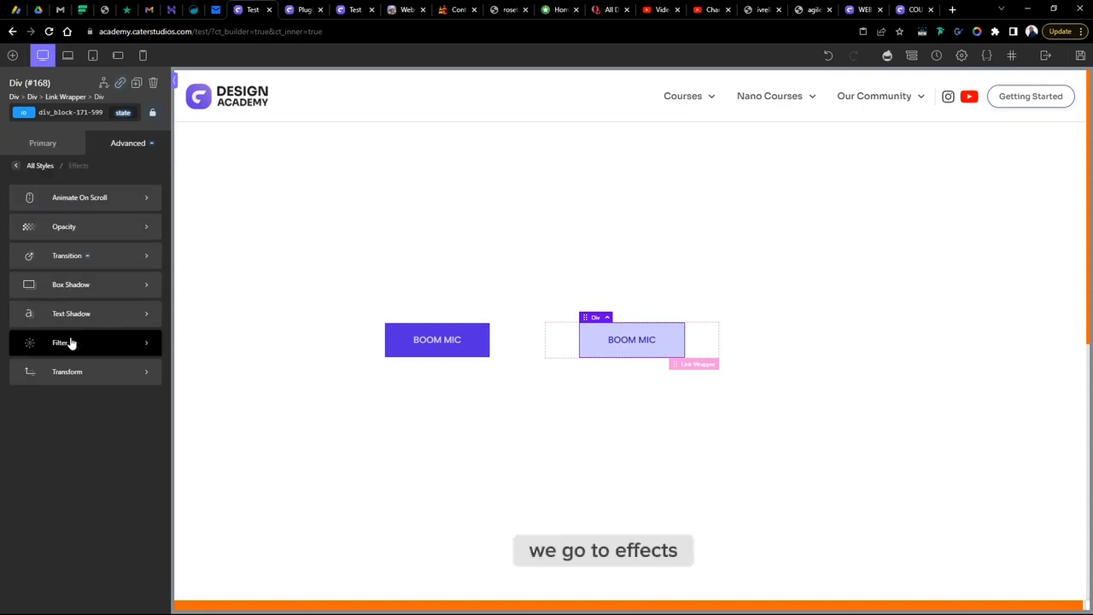
left_click(72, 286)
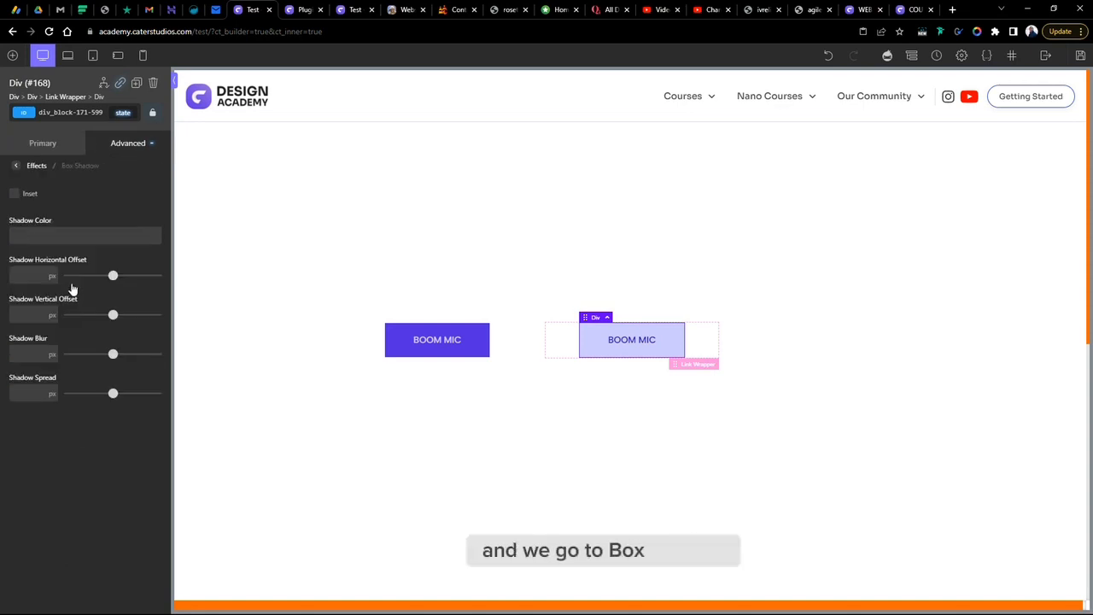
left_click(17, 237)
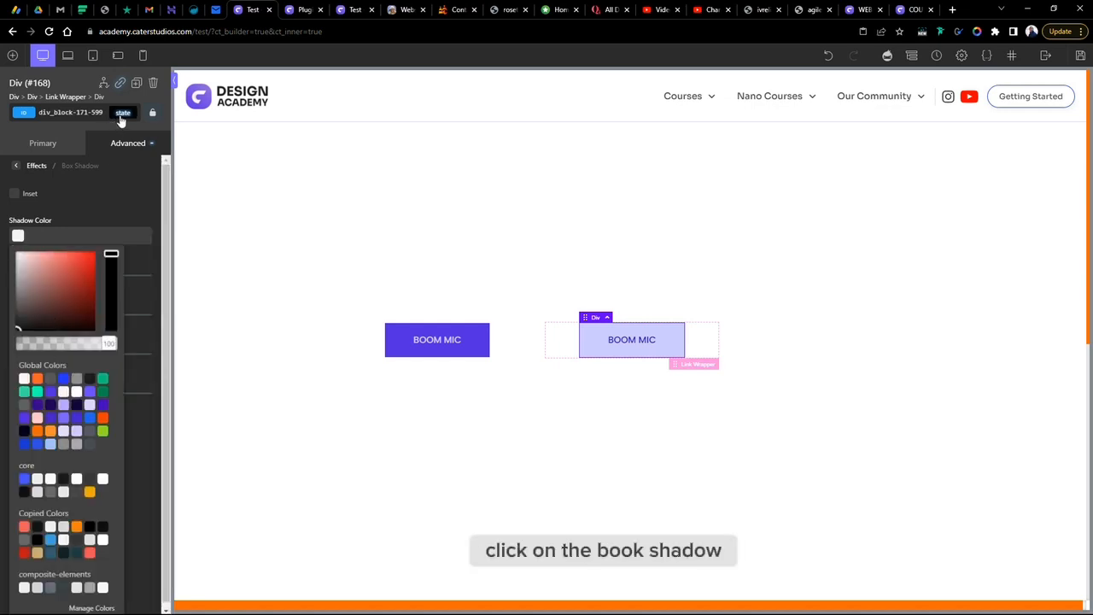
left_click(122, 112)
left_click(130, 134)
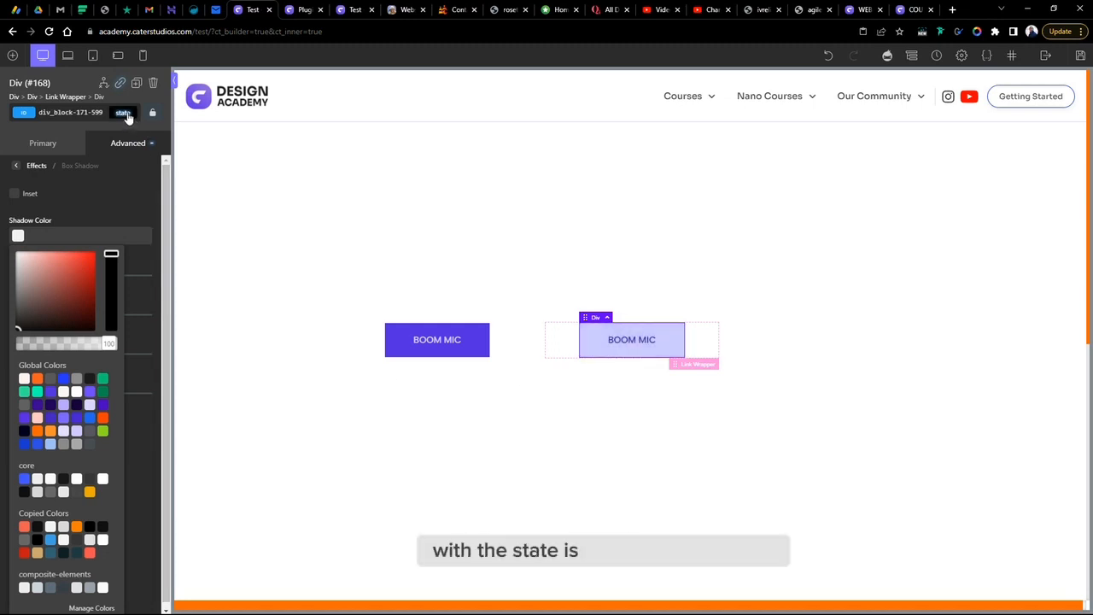
left_click(125, 114)
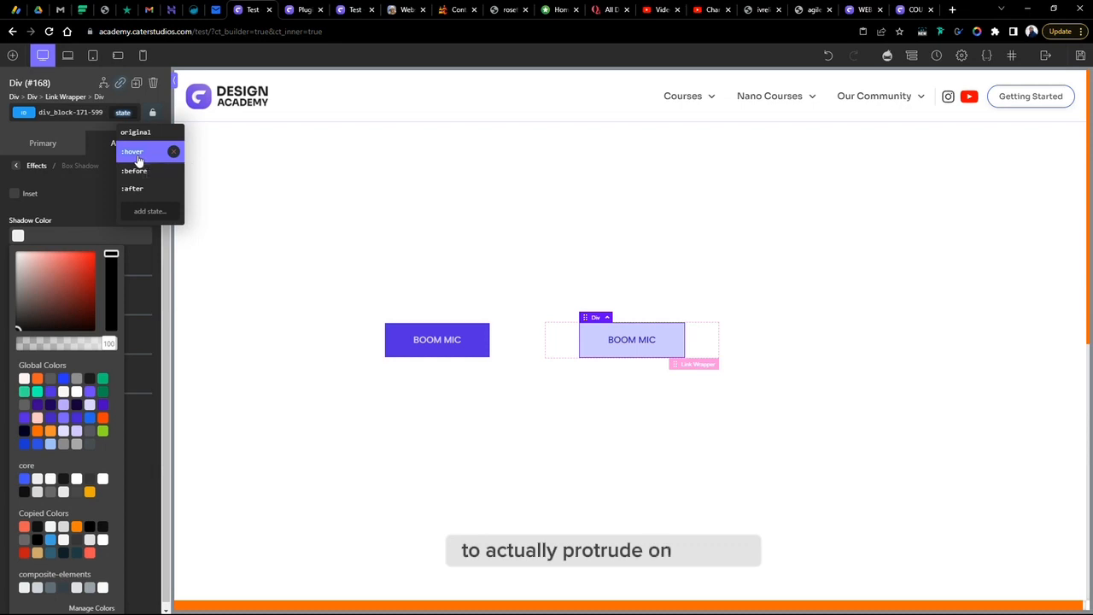
left_click(135, 154)
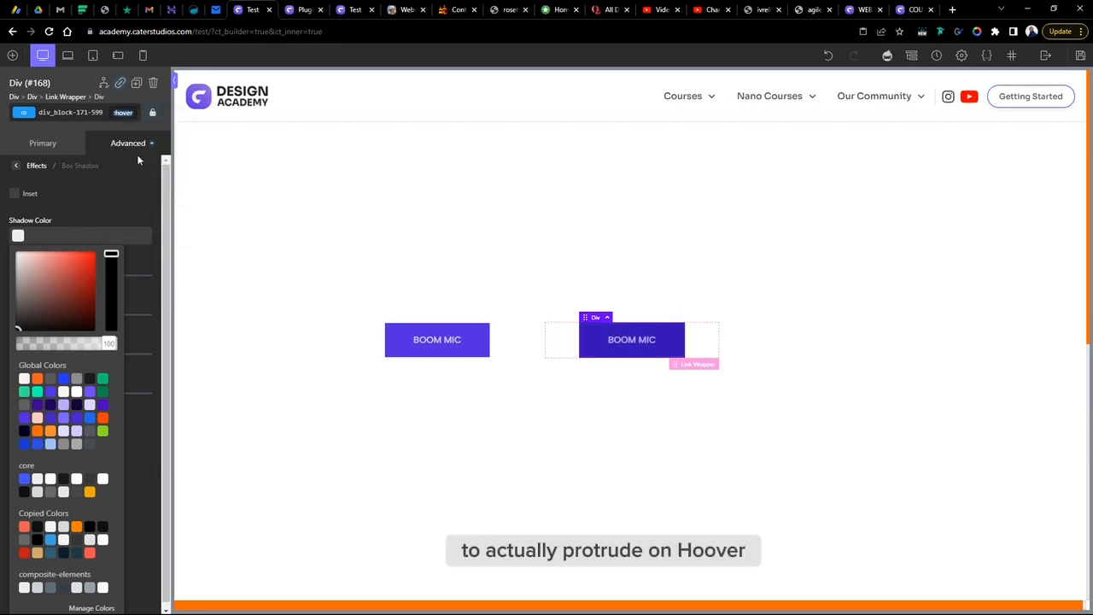
left_click(37, 407)
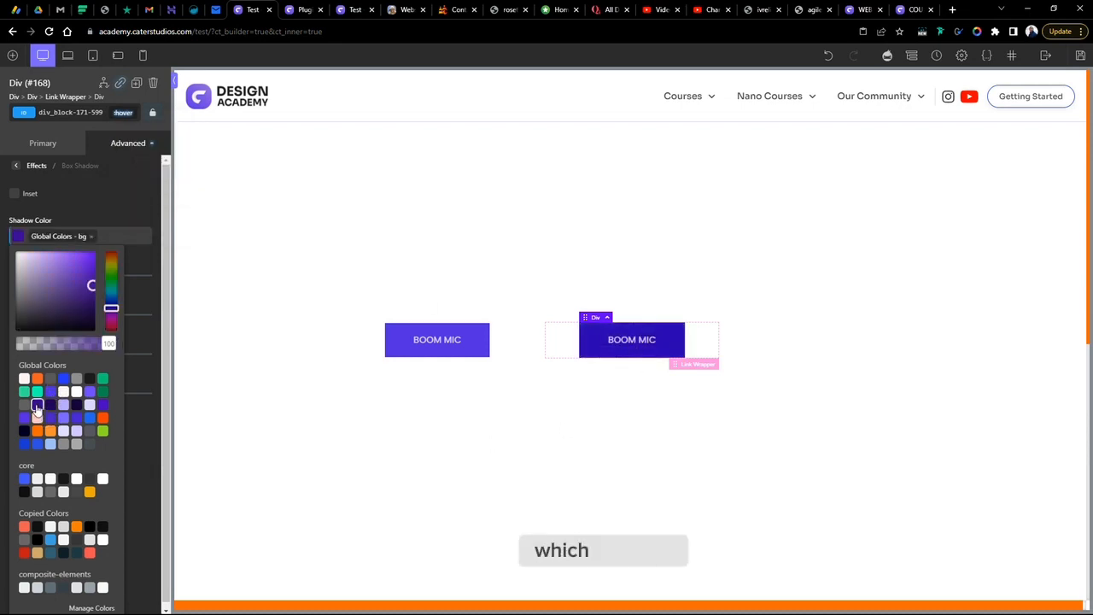
- Set the hover shadow's horizontal offset to 0 px, vertical offset to 16 px, blur to 20 px and spread to 0 px
left_click(90, 203)
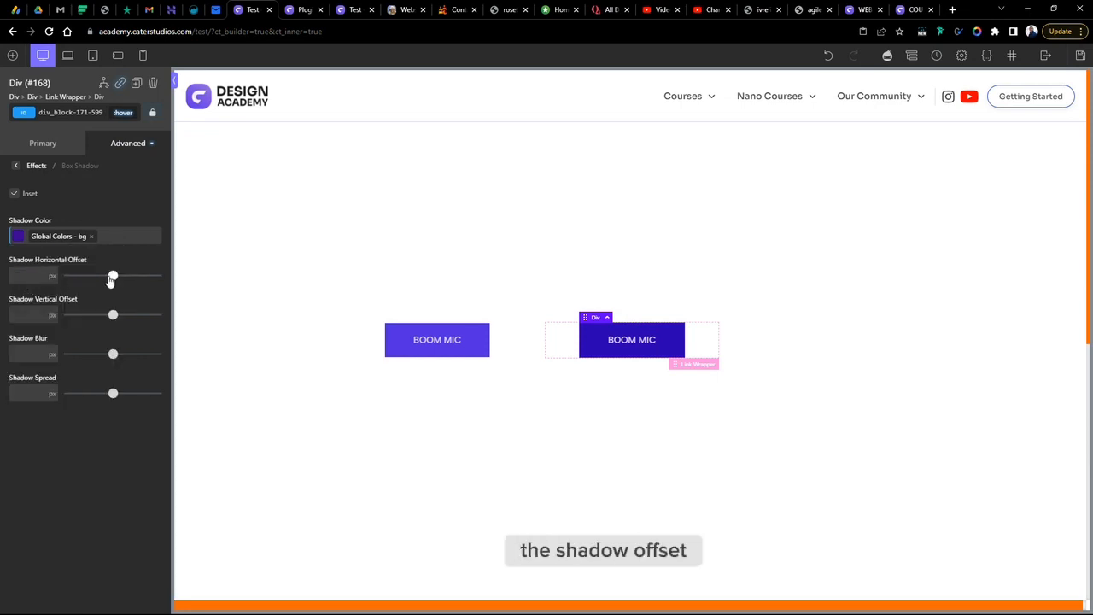
left_click_drag(109, 279, 103, 287)
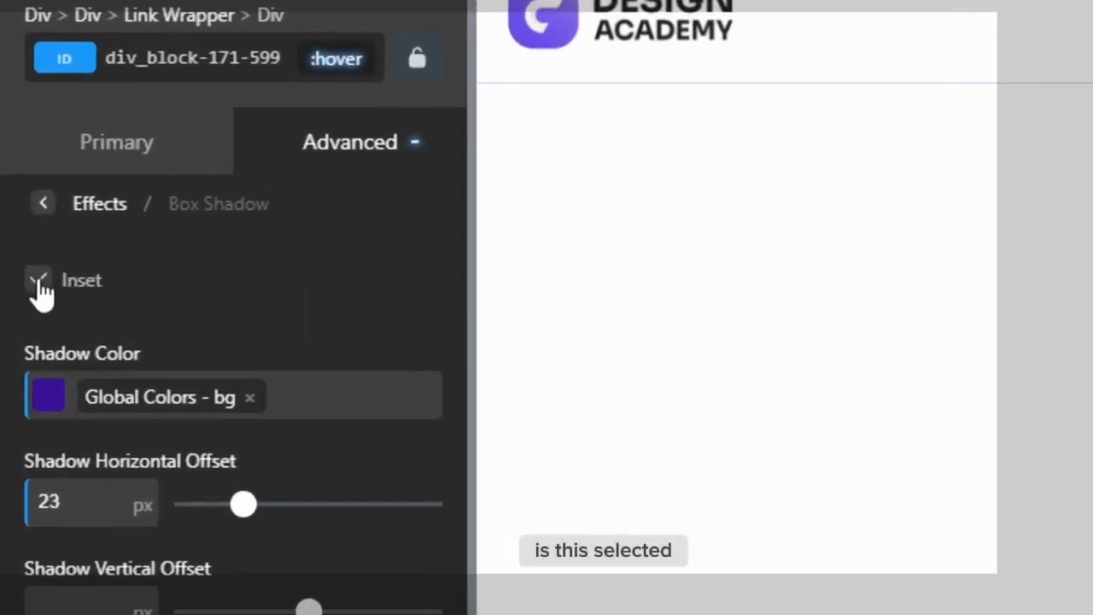
left_click(43, 295)
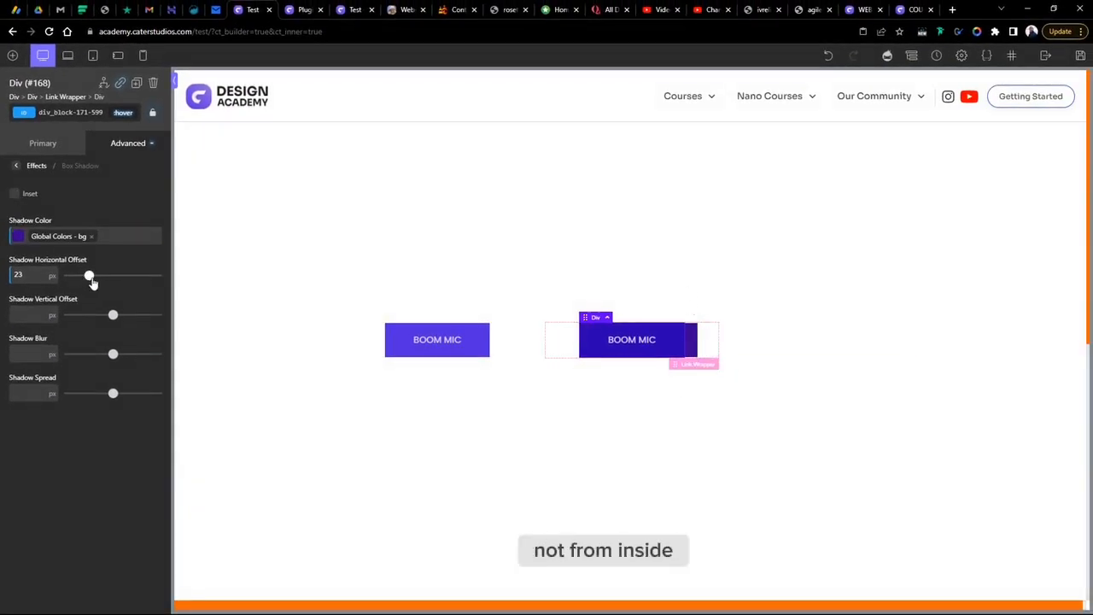
left_click_drag(89, 282, 76, 285)
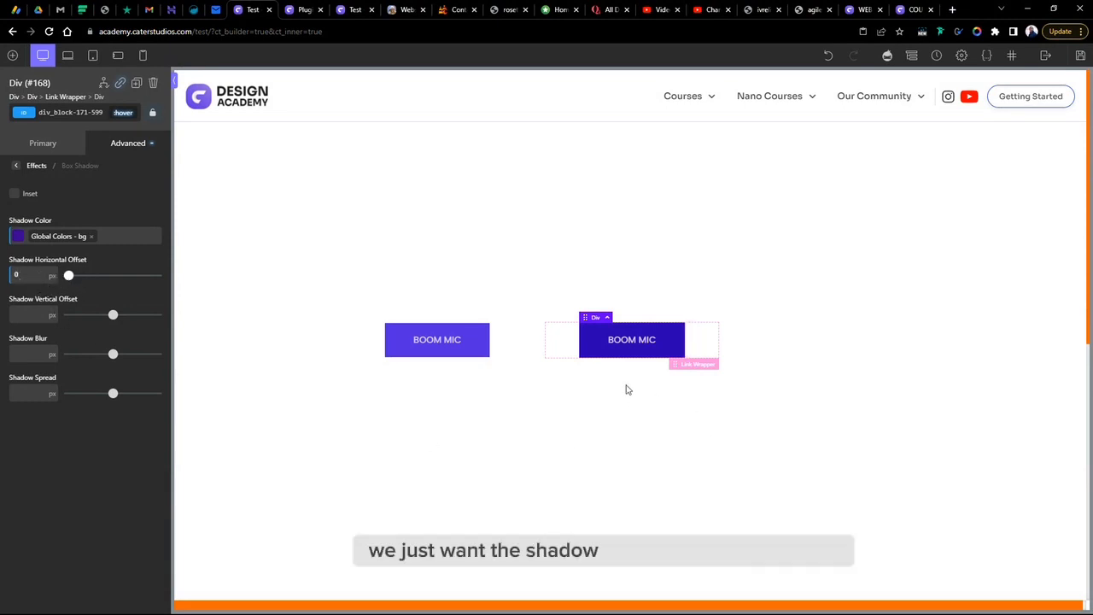
left_click_drag(114, 319, 83, 317)
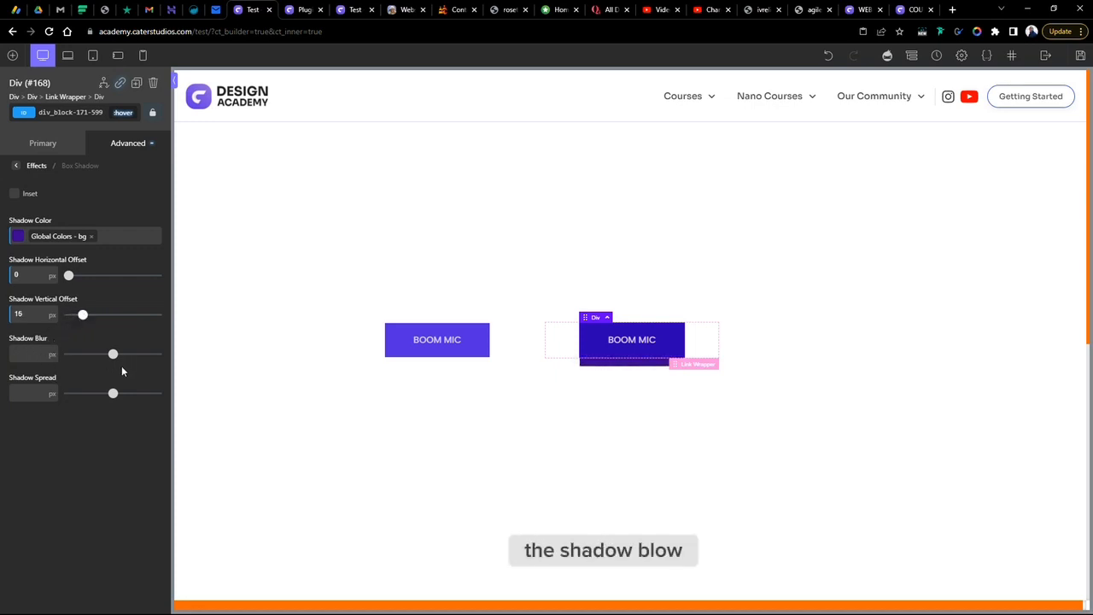
left_click_drag(112, 354, 86, 362)
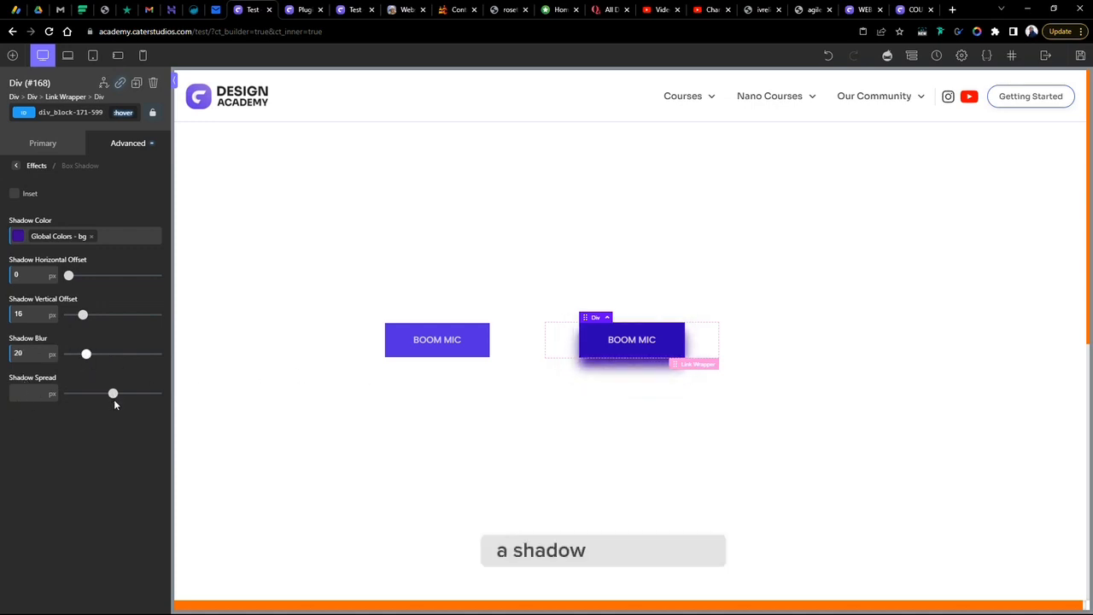
left_click_drag(111, 394, 59, 405)
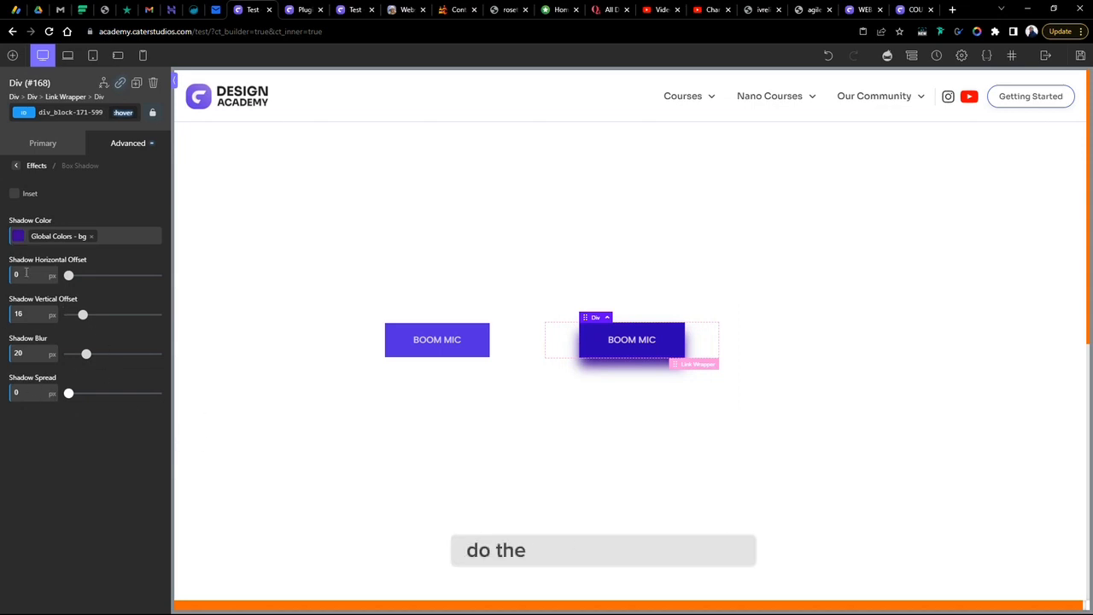
- Change the hover shadow colour to the global purple at 31% opacity
left_click(17, 238)
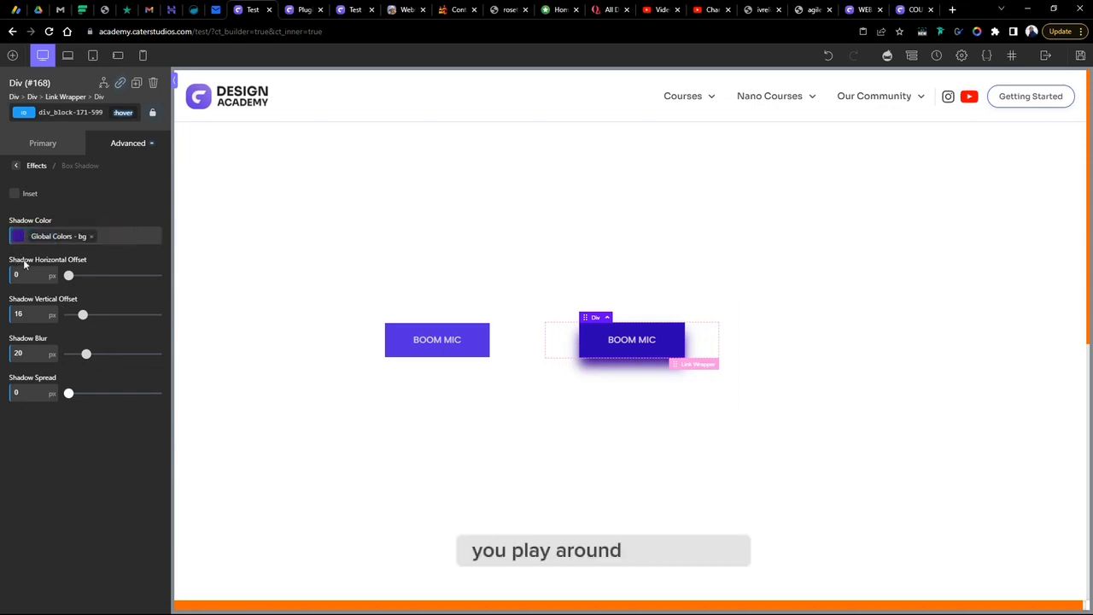
left_click(17, 236)
left_click_drag(108, 343, 50, 344)
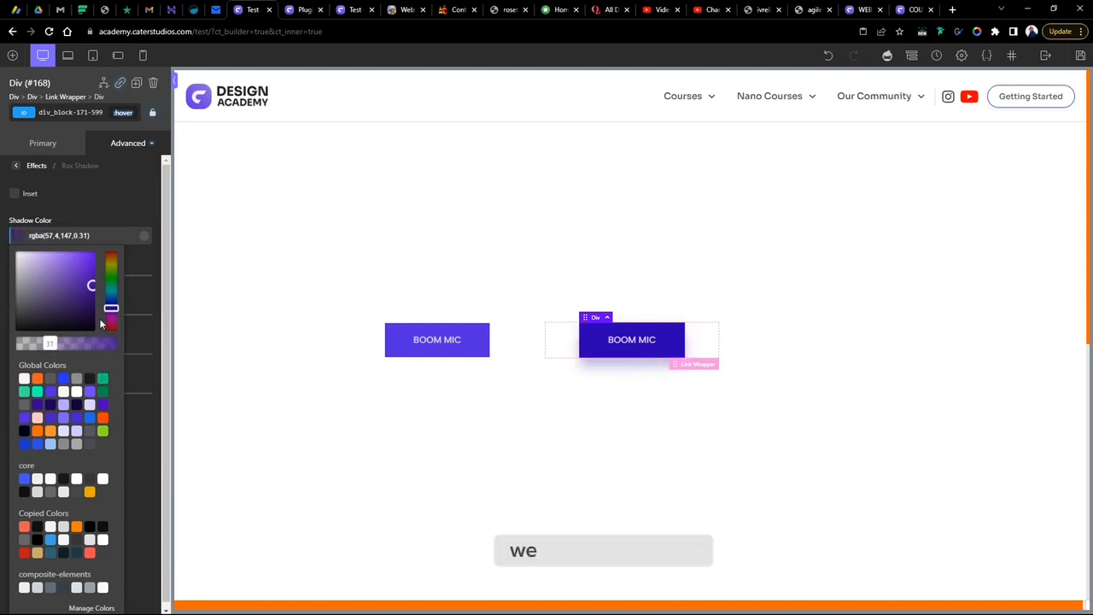
left_click(50, 392)
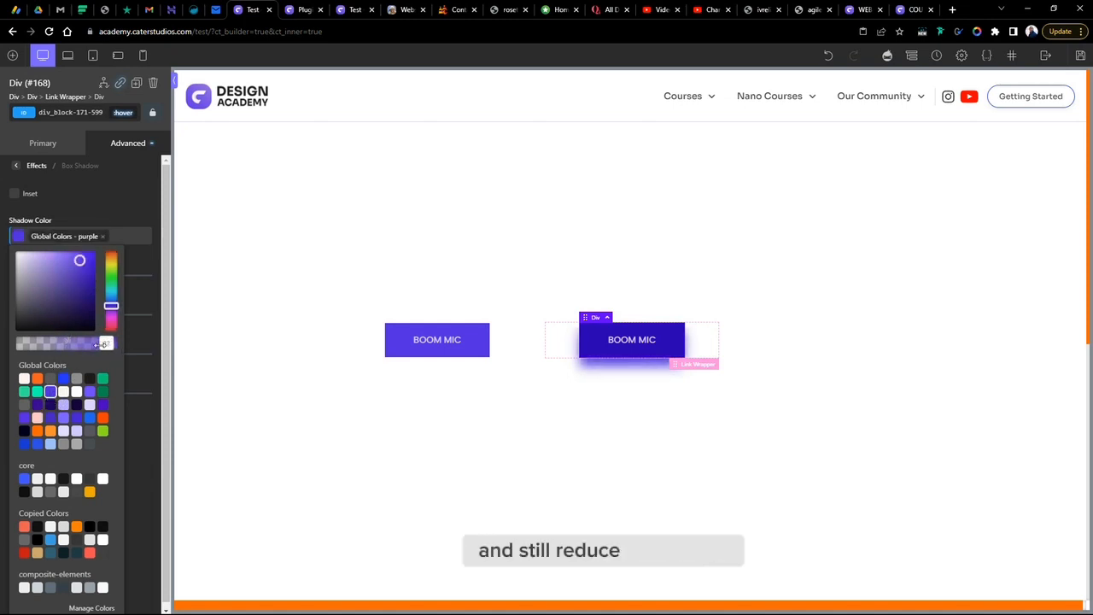
left_click_drag(103, 343, 41, 364)
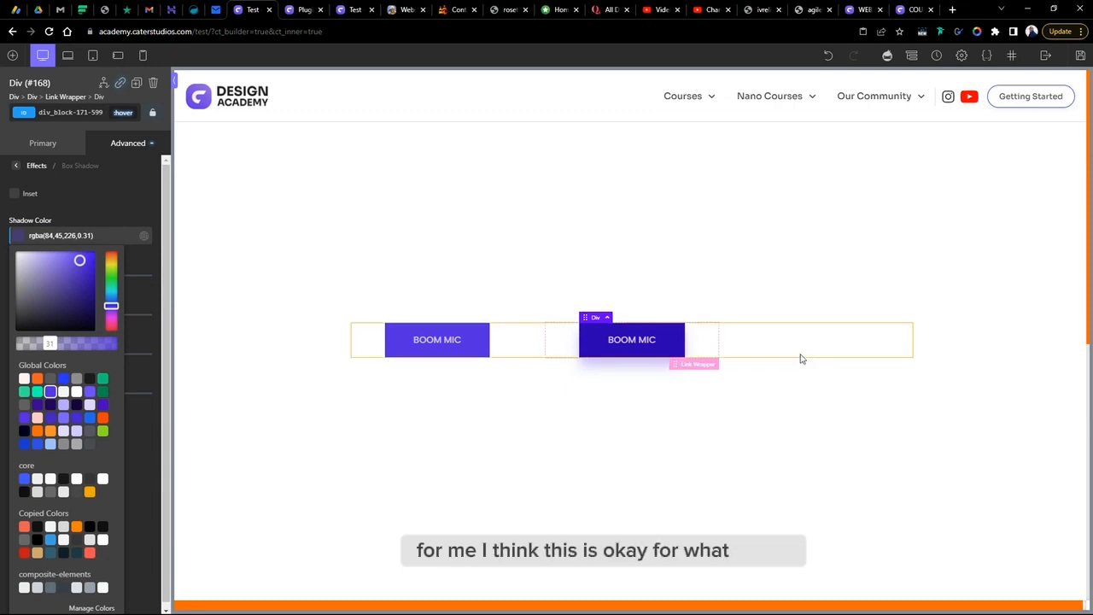
left_click(771, 489)
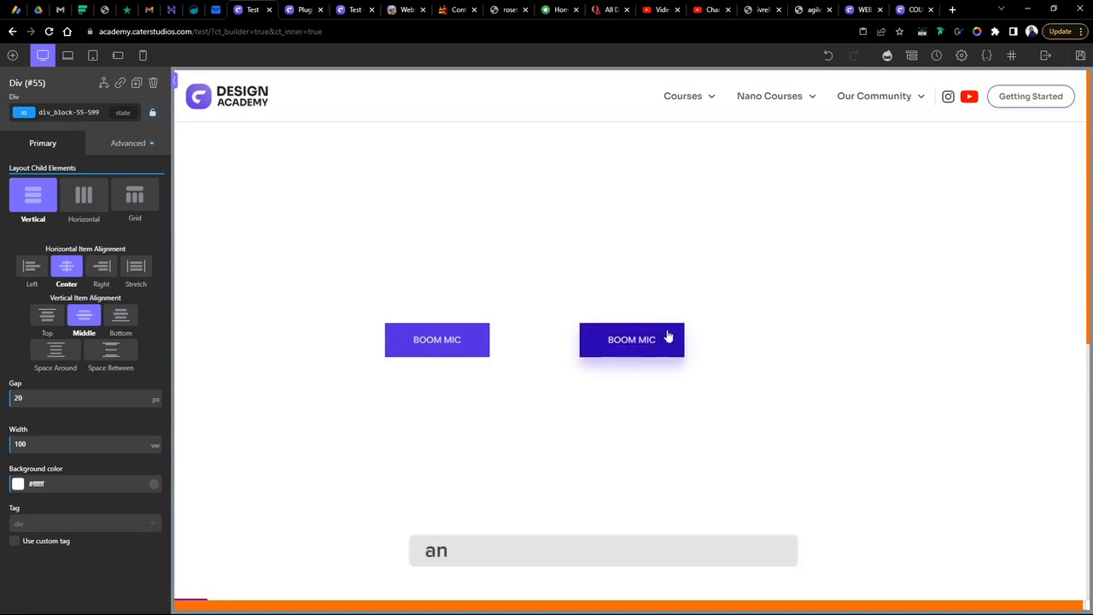
right_click(467, 346)
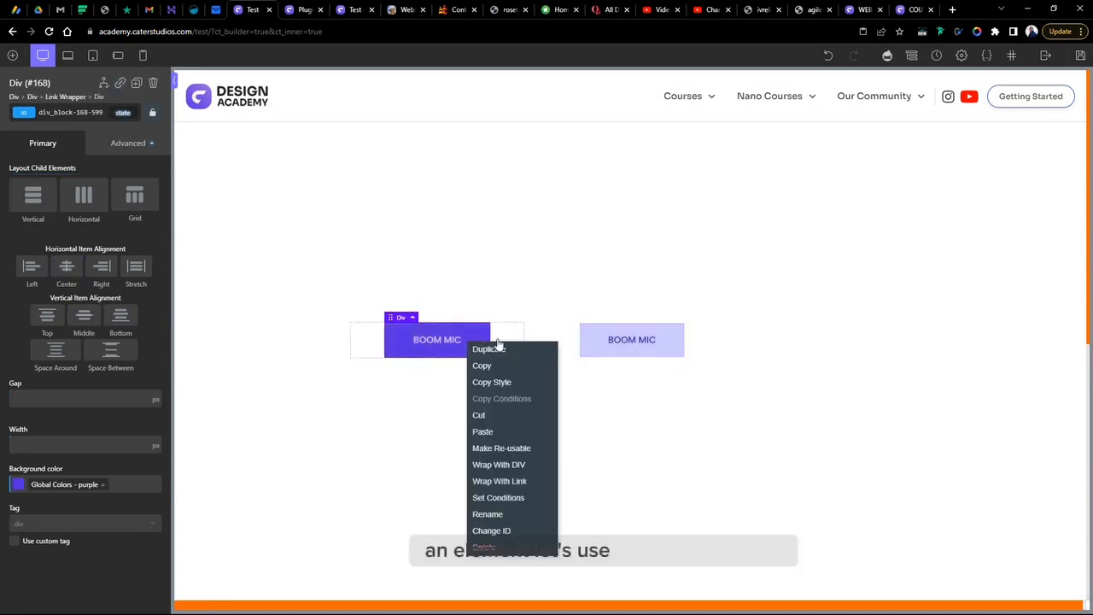
left_click(506, 350)
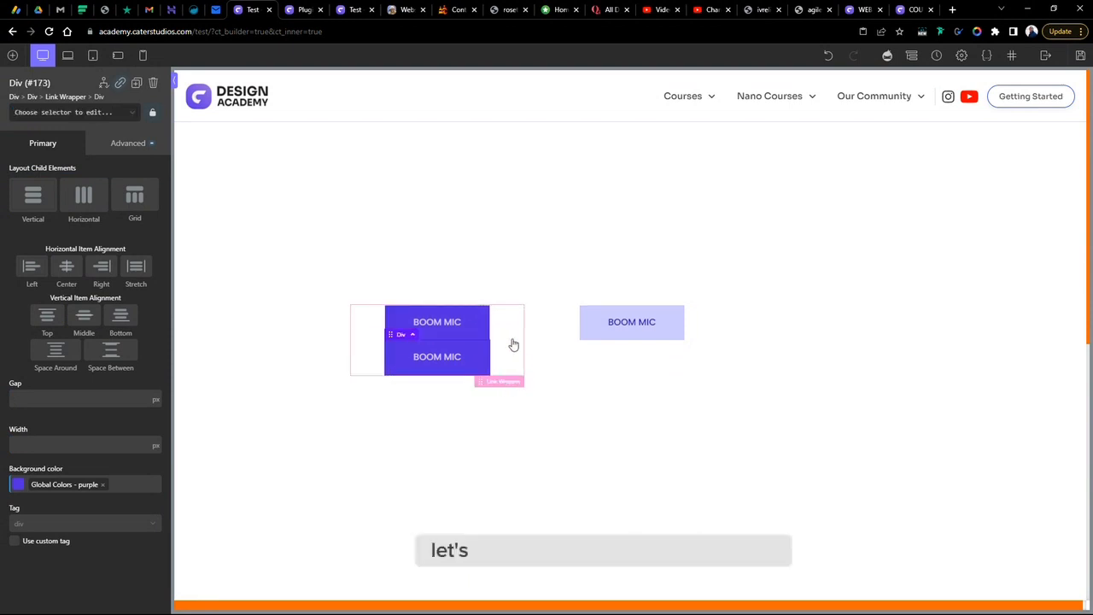
key("ctrl+z")
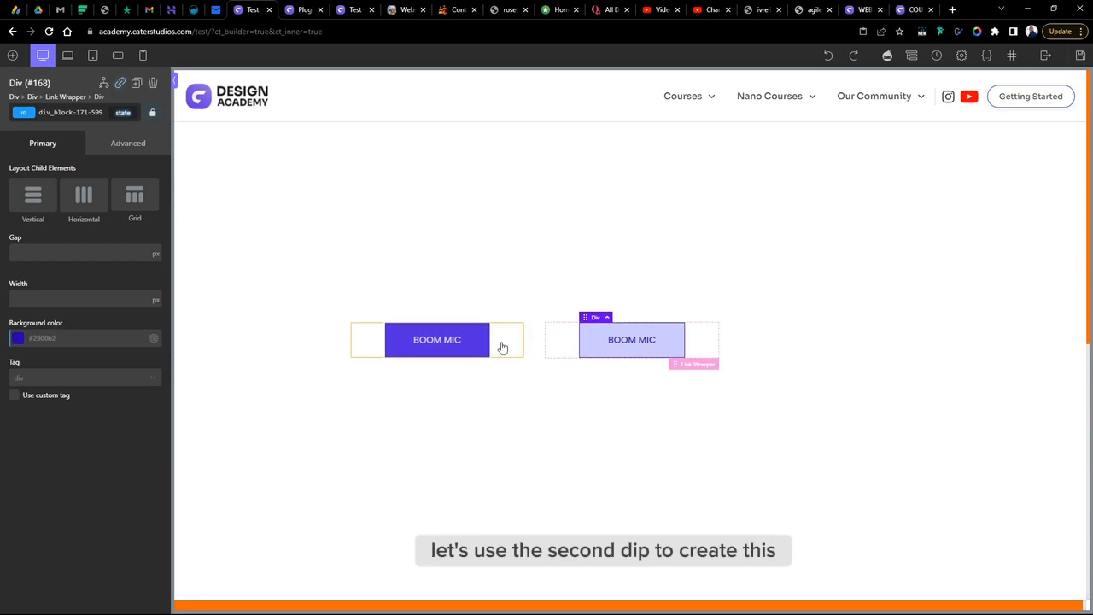
- Duplicate the second button to create another button variant beside it
left_click(500, 346)
right_click(502, 340)
left_click(536, 346)
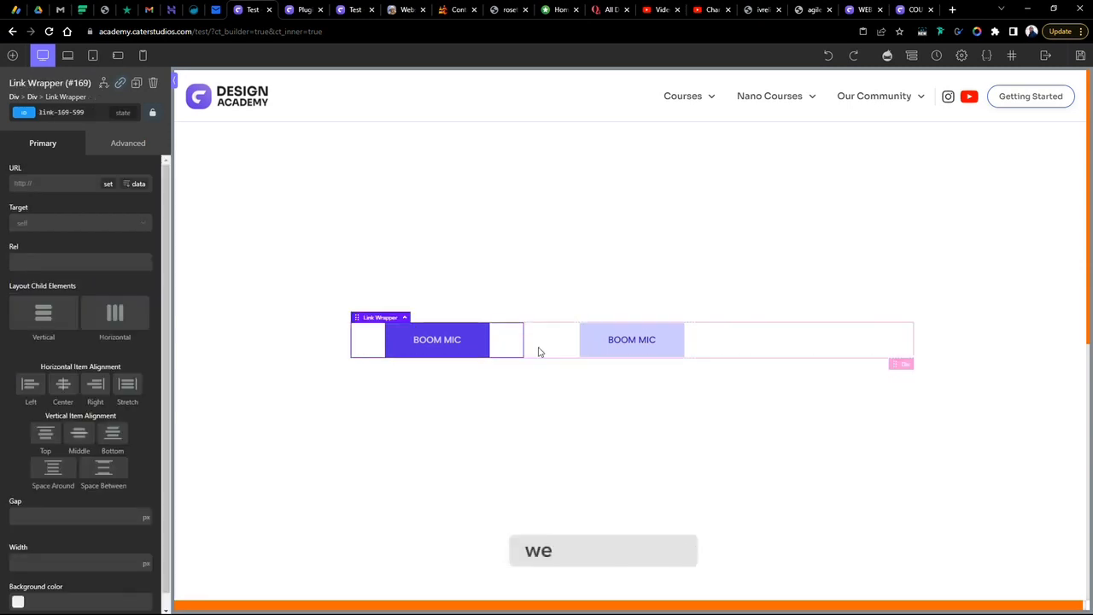
left_click(673, 339)
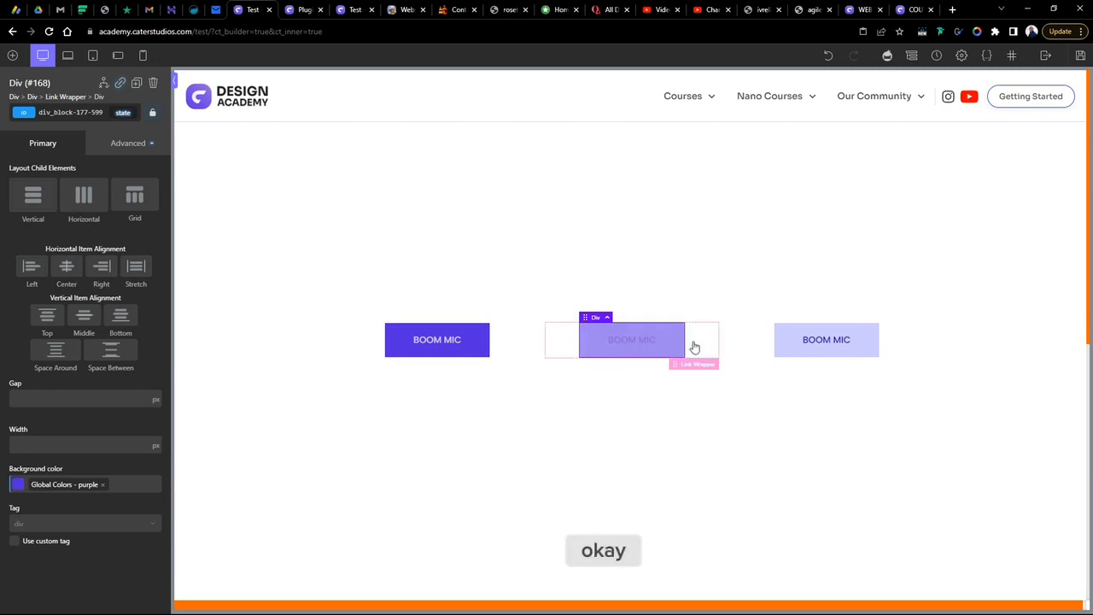
- Switch the copied button to its :hover state and set its hover background colour to zero opacity
left_click(130, 149)
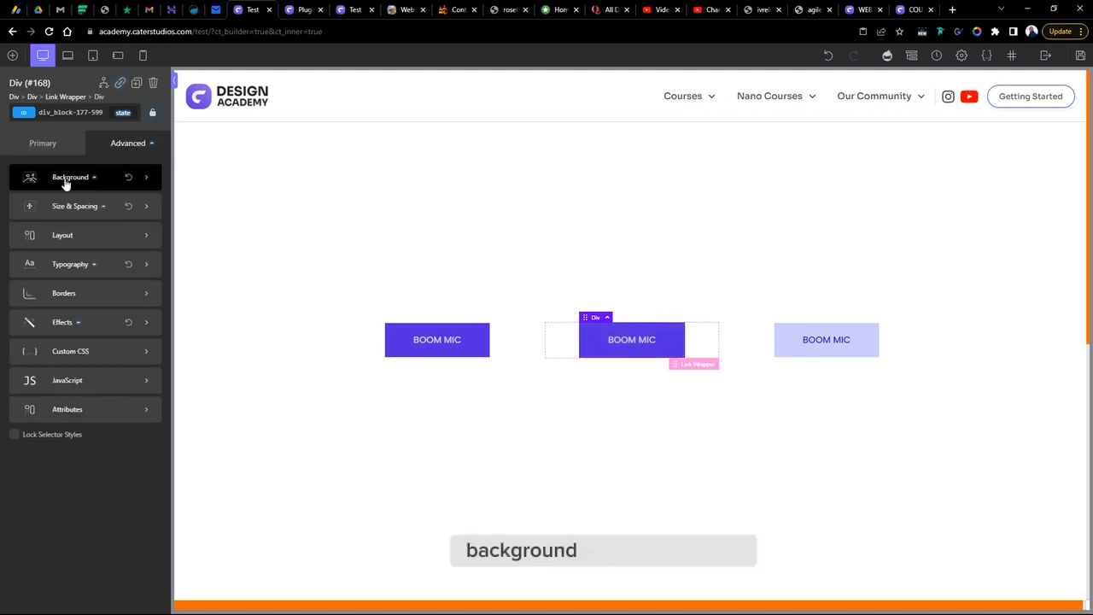
left_click(63, 181)
left_click(122, 116)
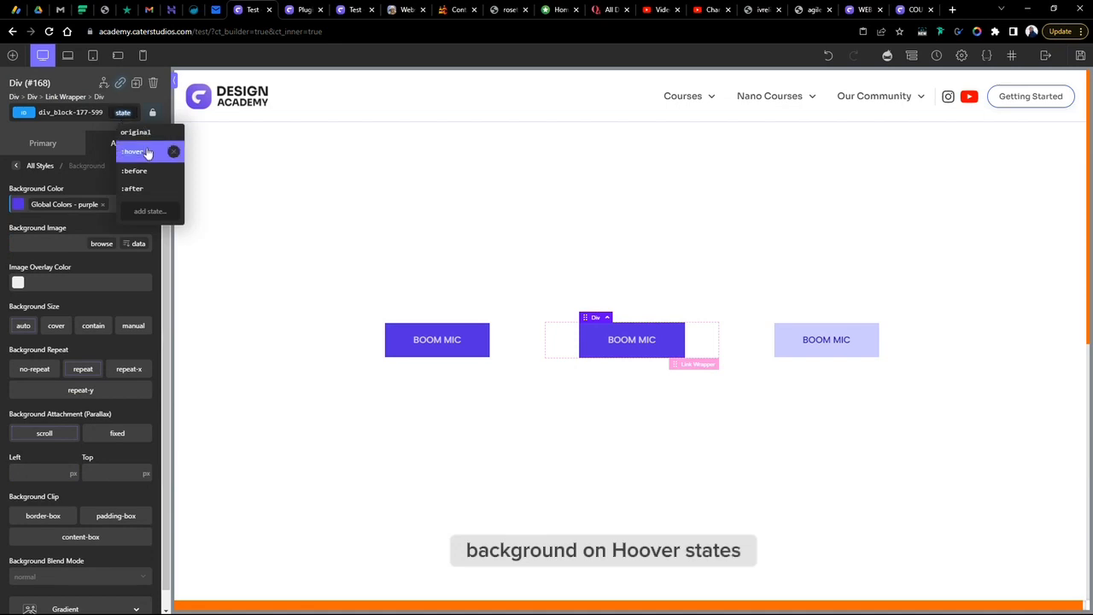
left_click(137, 149)
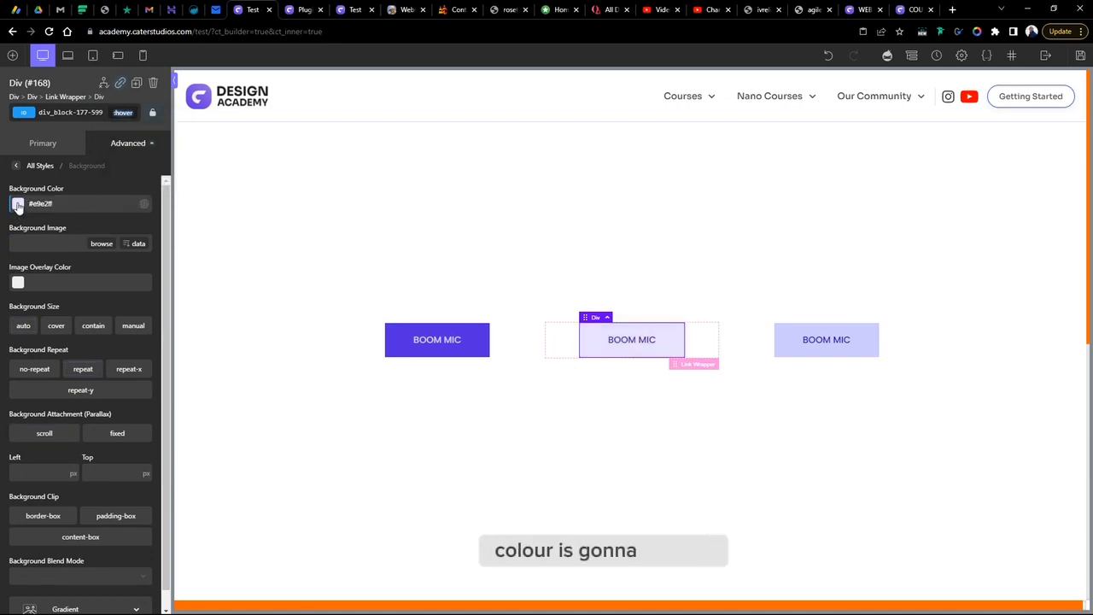
left_click(18, 205)
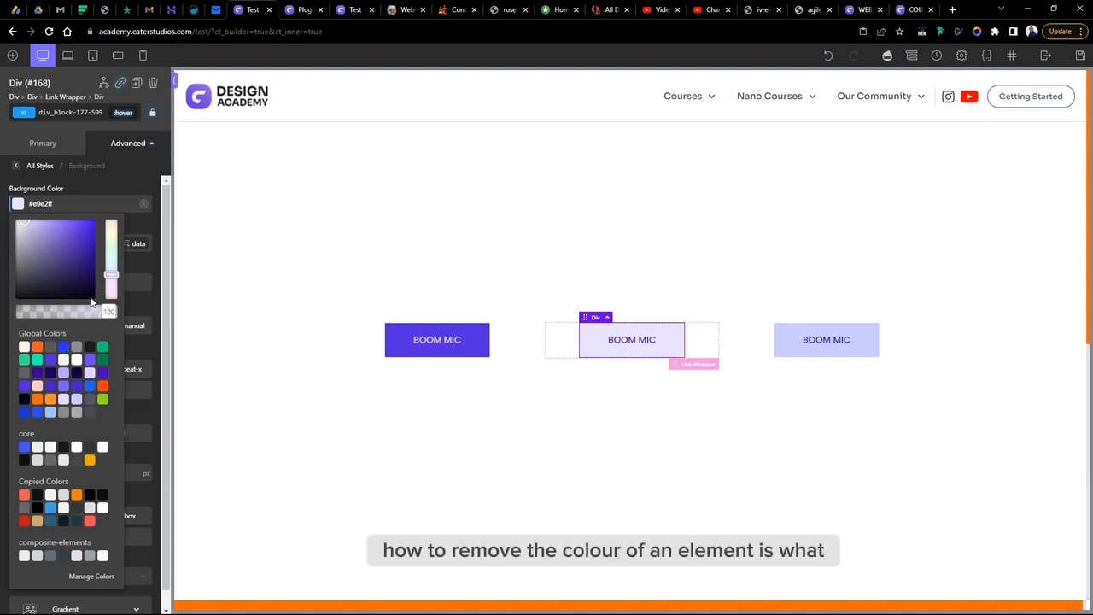
left_click(57, 232)
left_click_drag(109, 310, 17, 310)
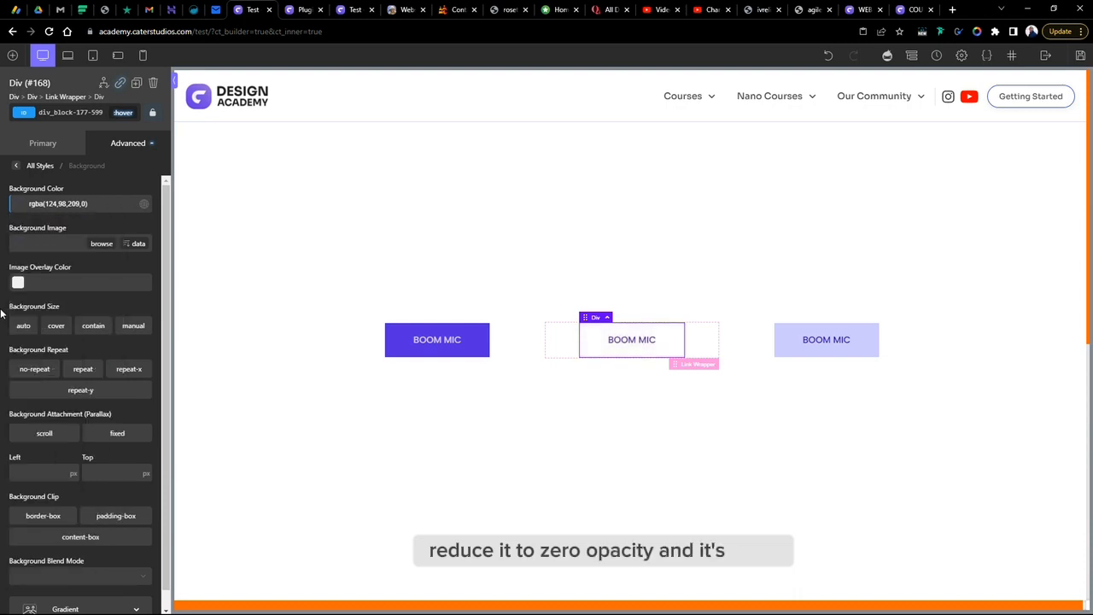
- In the copied button's :hover state, give all borders a 1 px width in the global bg colour
left_click(130, 143)
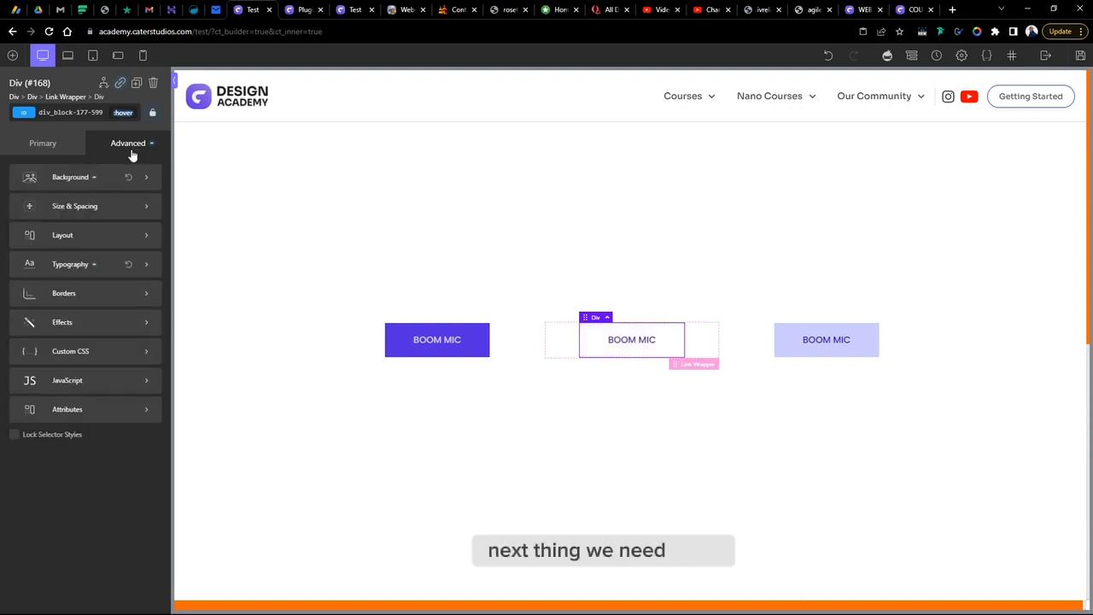
left_click(76, 295)
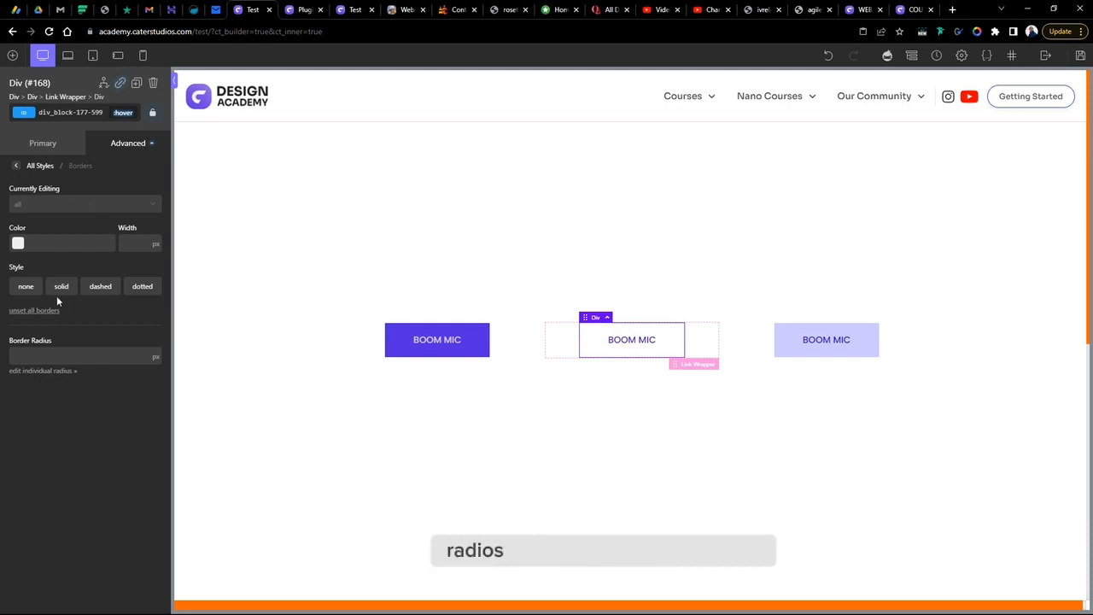
left_click(105, 212)
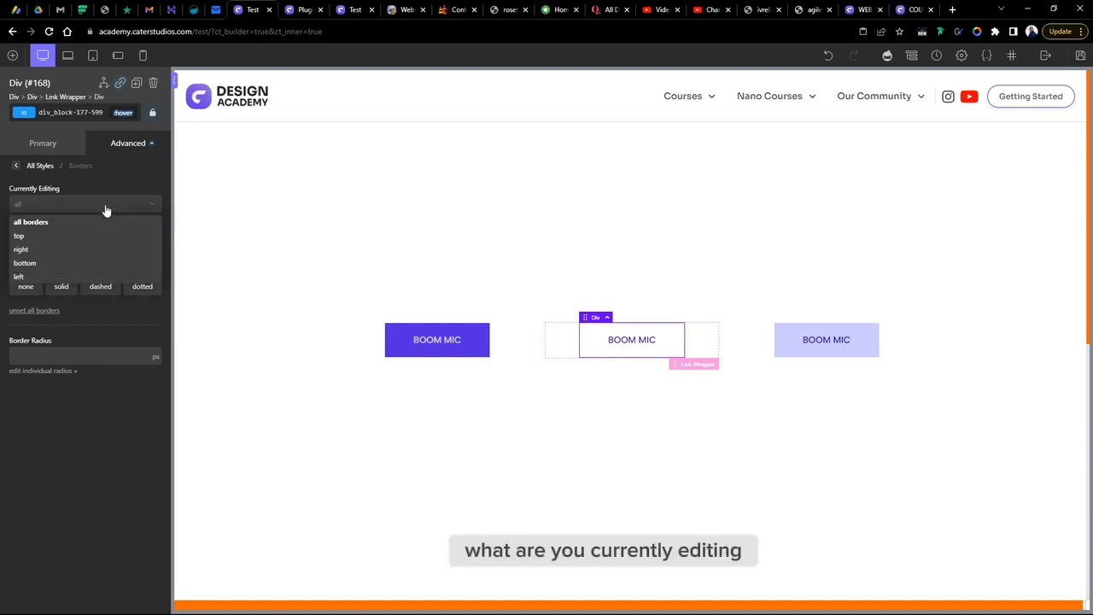
left_click(34, 222)
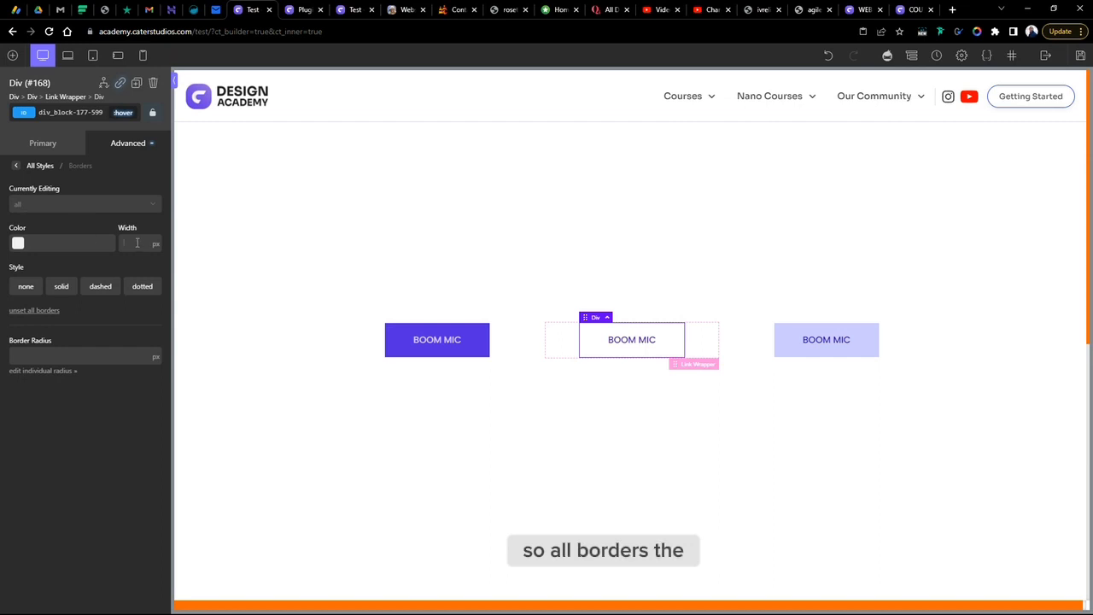
type("2")
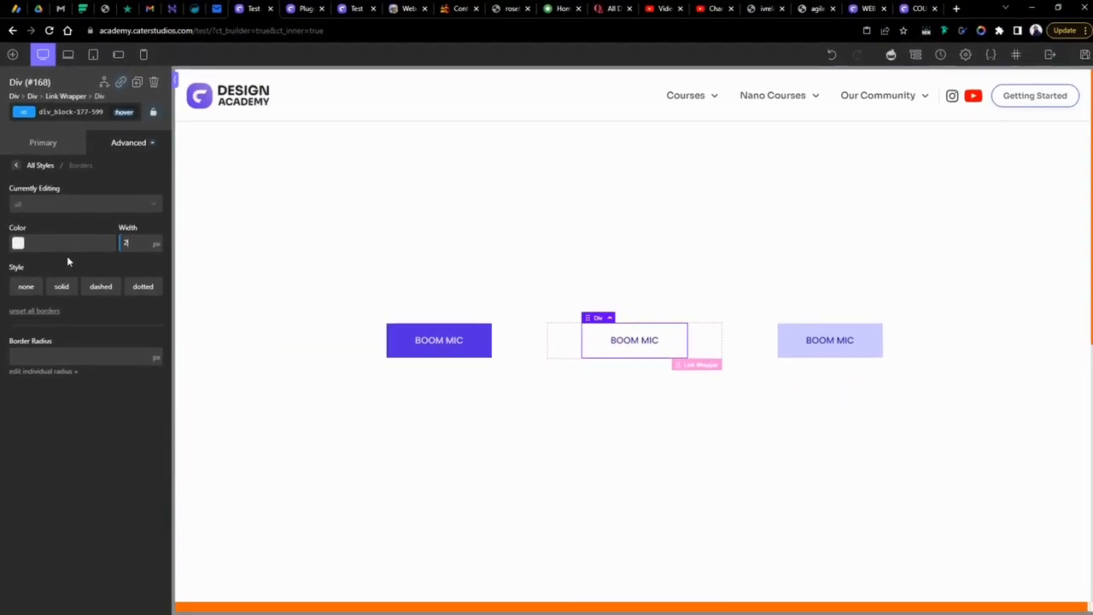
left_click(53, 310)
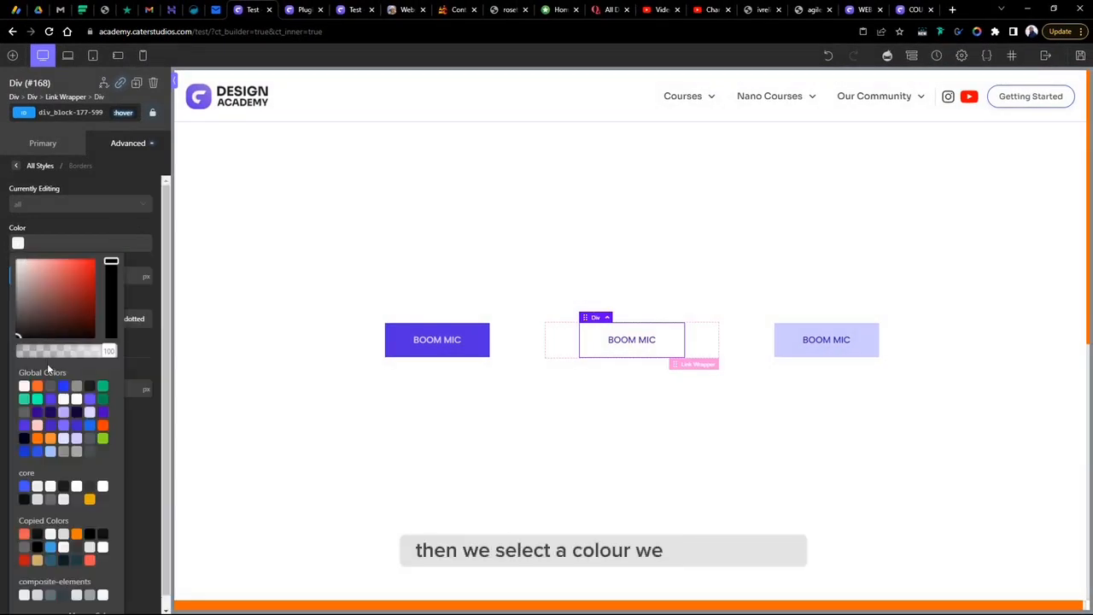
left_click(38, 414)
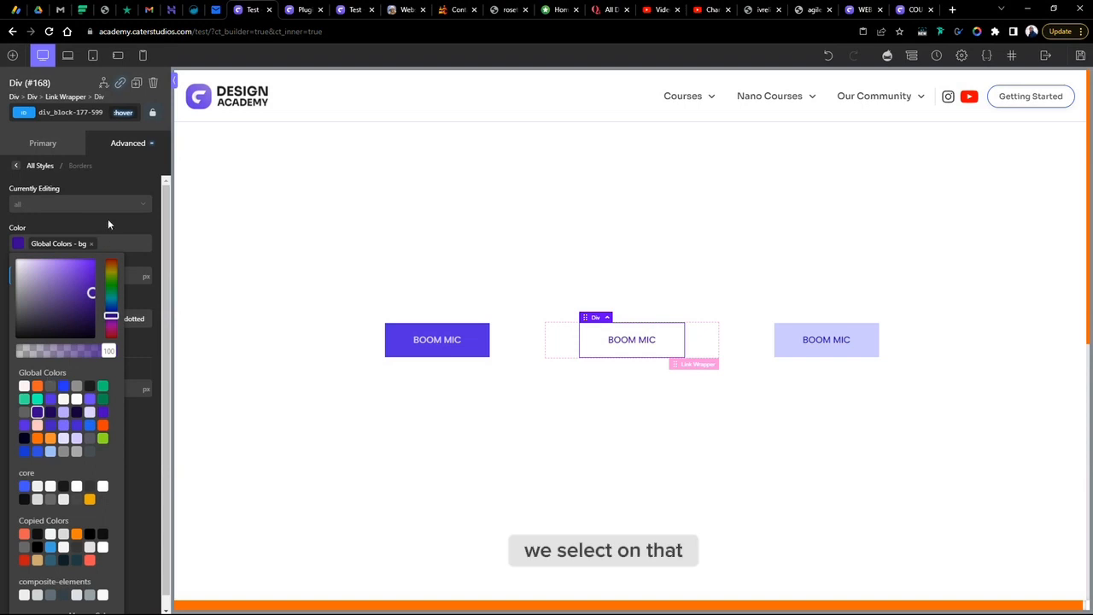
left_click(109, 223)
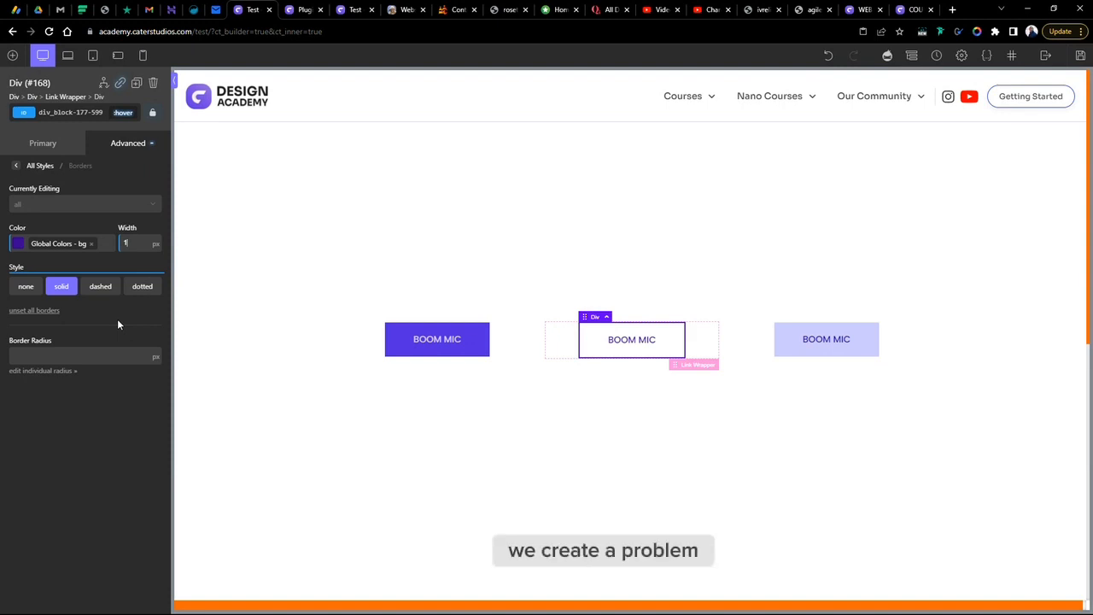
- Preview the page and hover over the copied button to check its hover border effect
left_click(527, 434)
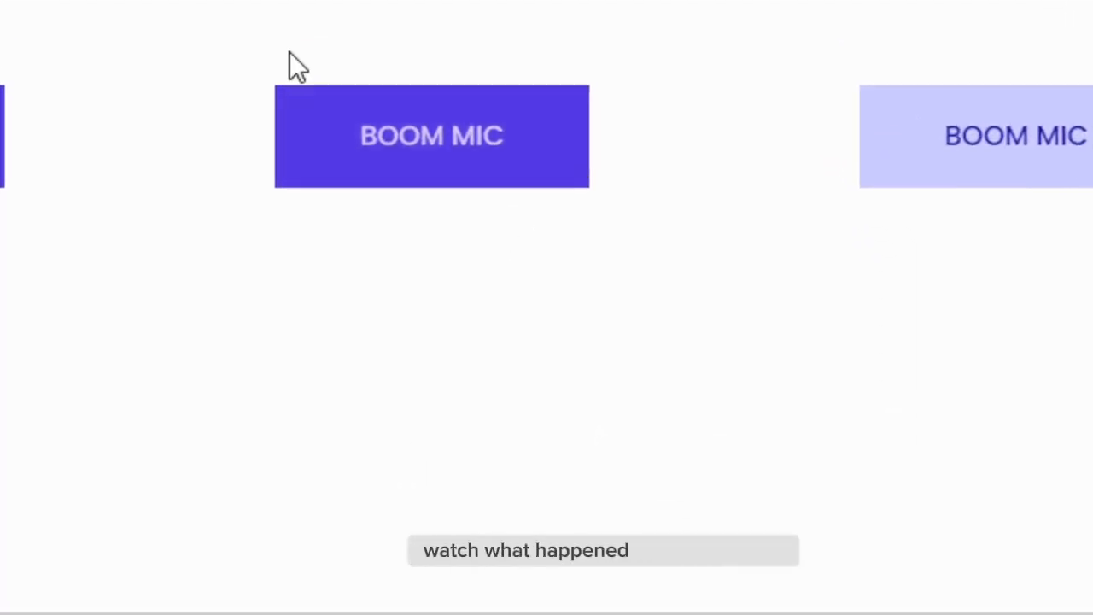
left_click(300, 154)
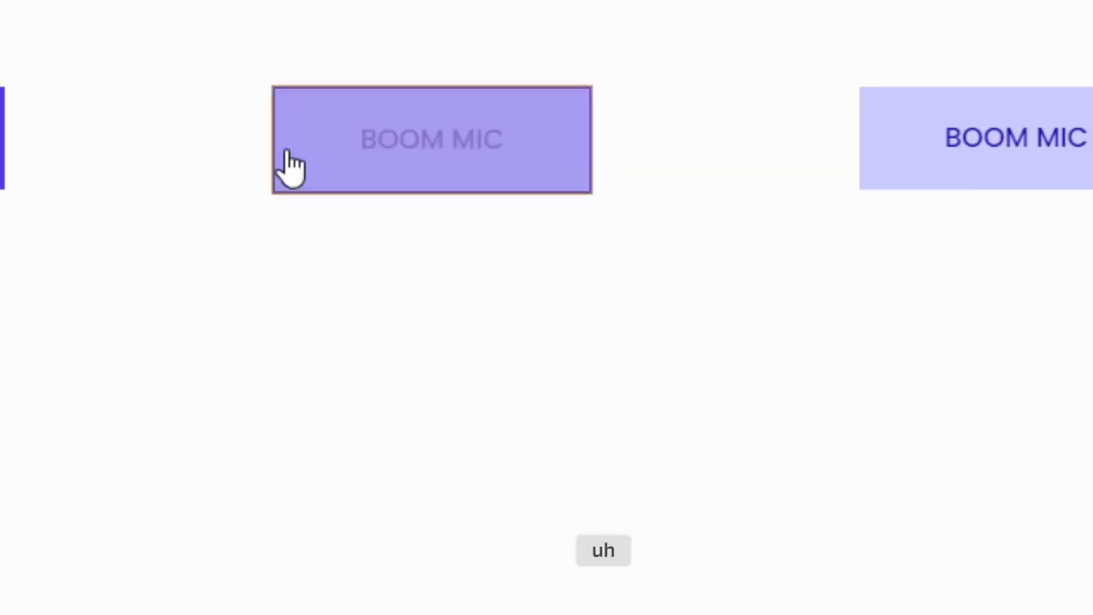
left_click(290, 165)
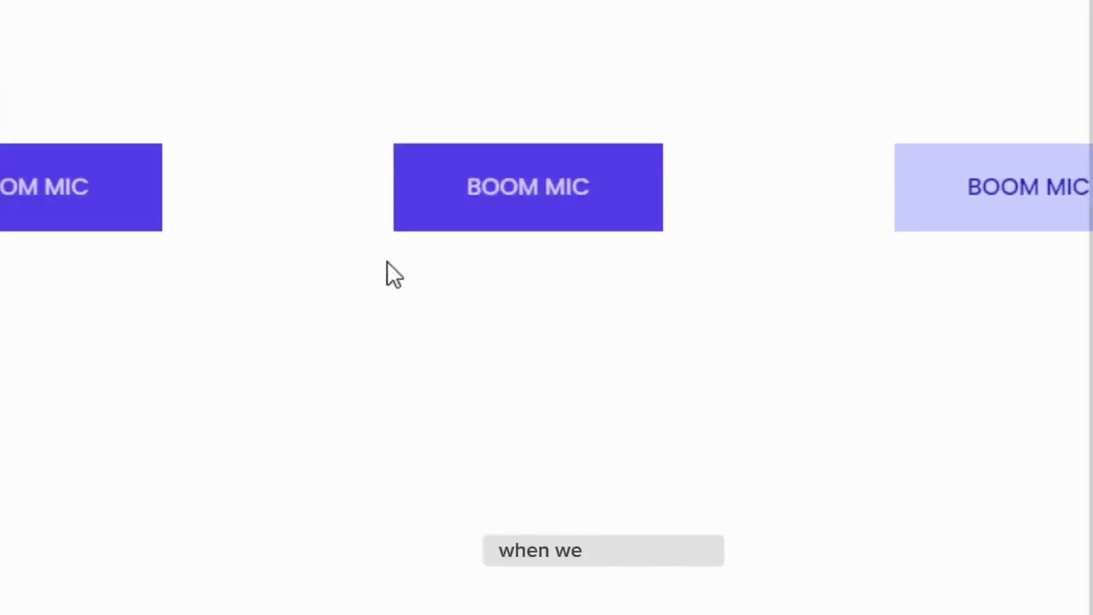
left_click(421, 203)
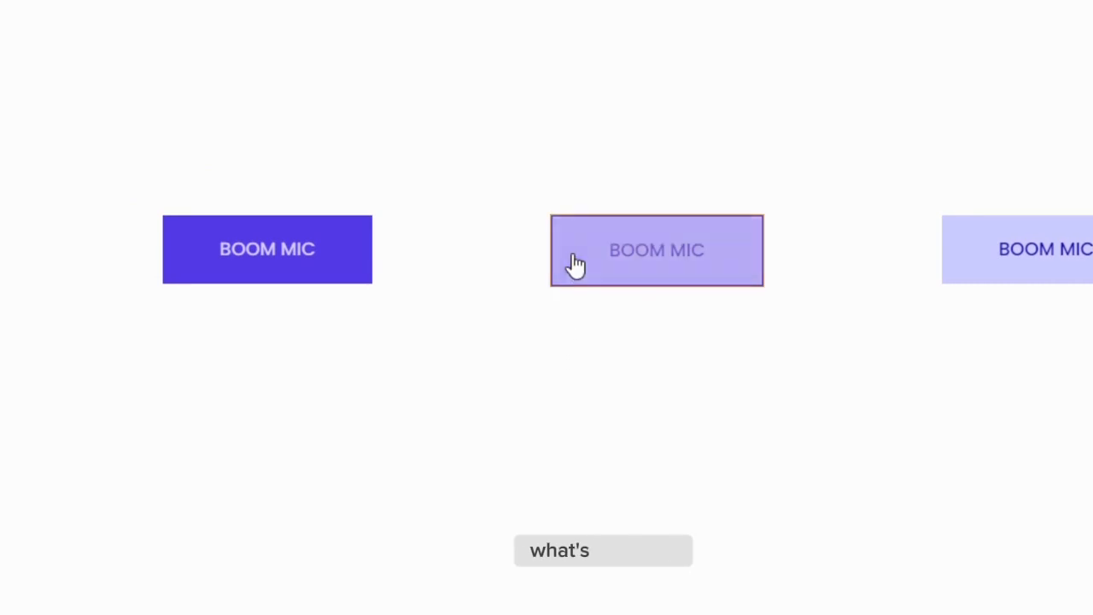
left_click(573, 268)
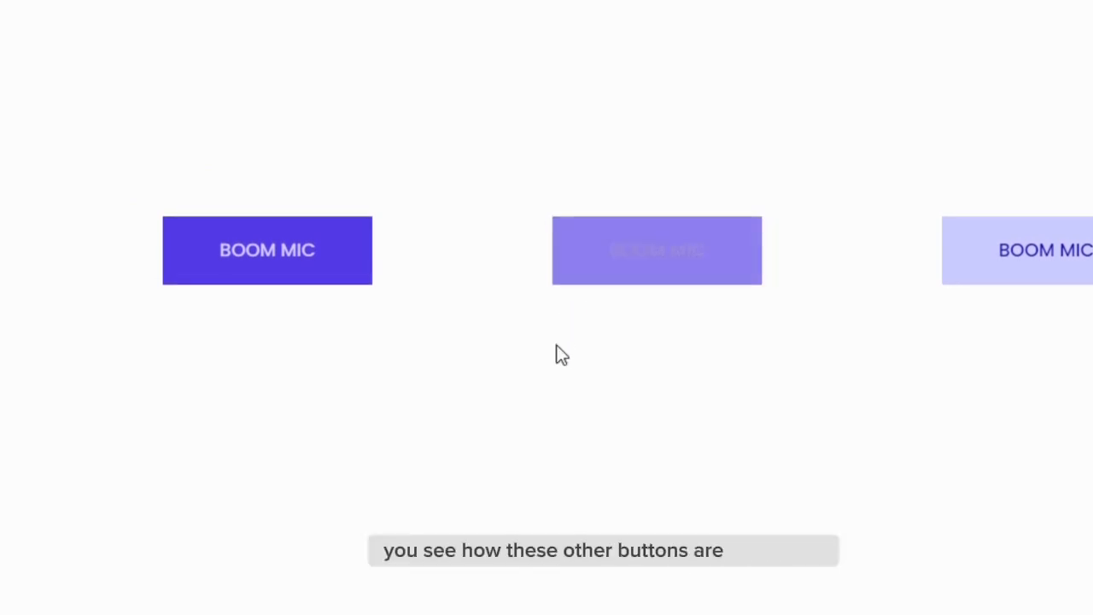
left_click(561, 273)
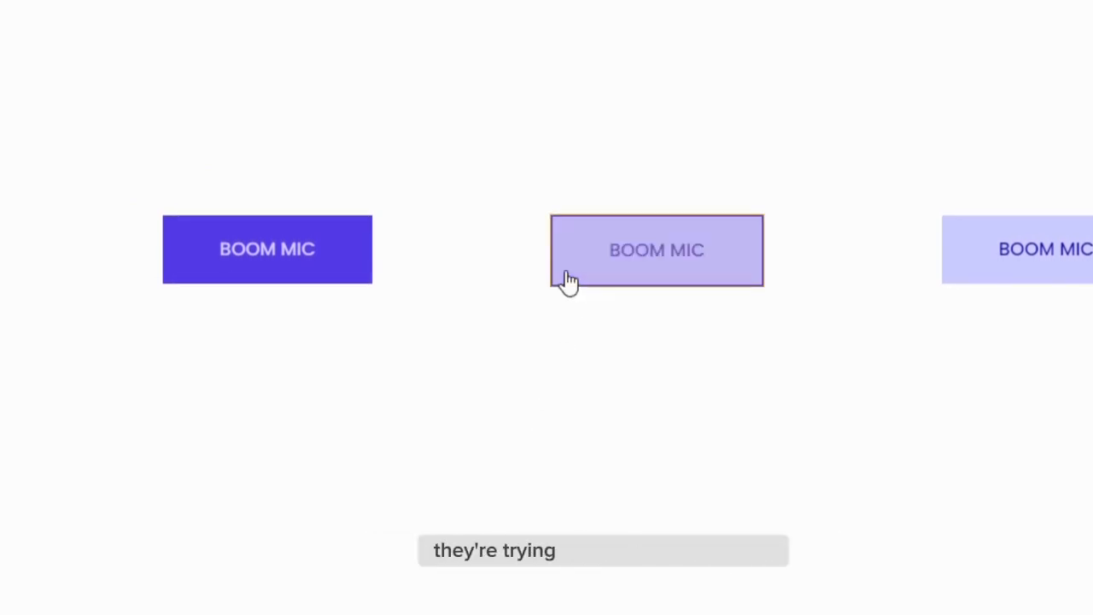
left_click(577, 269)
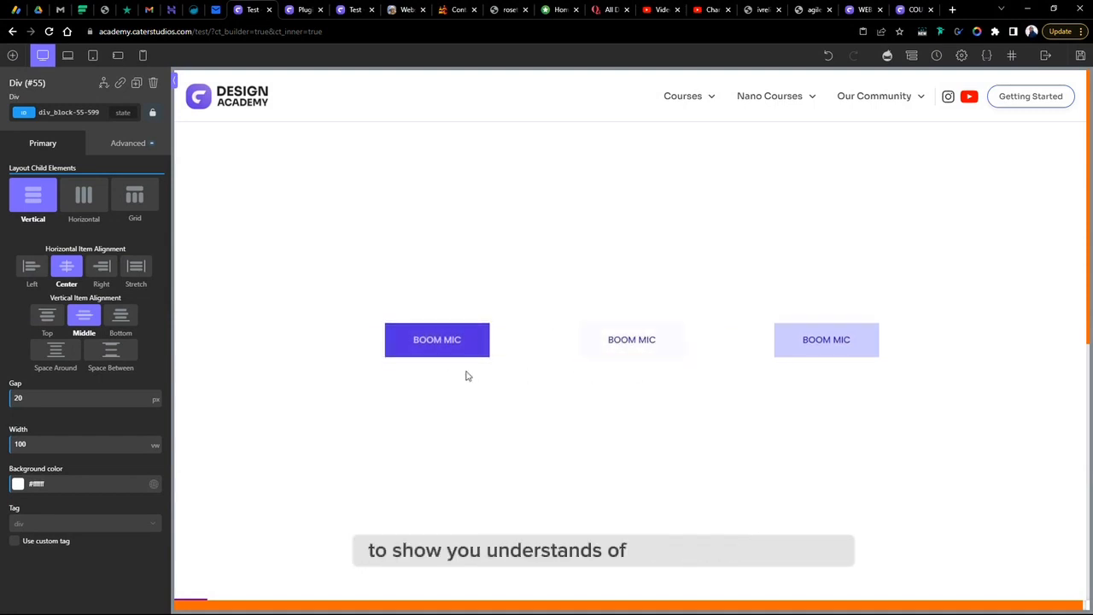
- Try setting the copied button's hover border width to 4 px
left_click(598, 339)
left_click(126, 144)
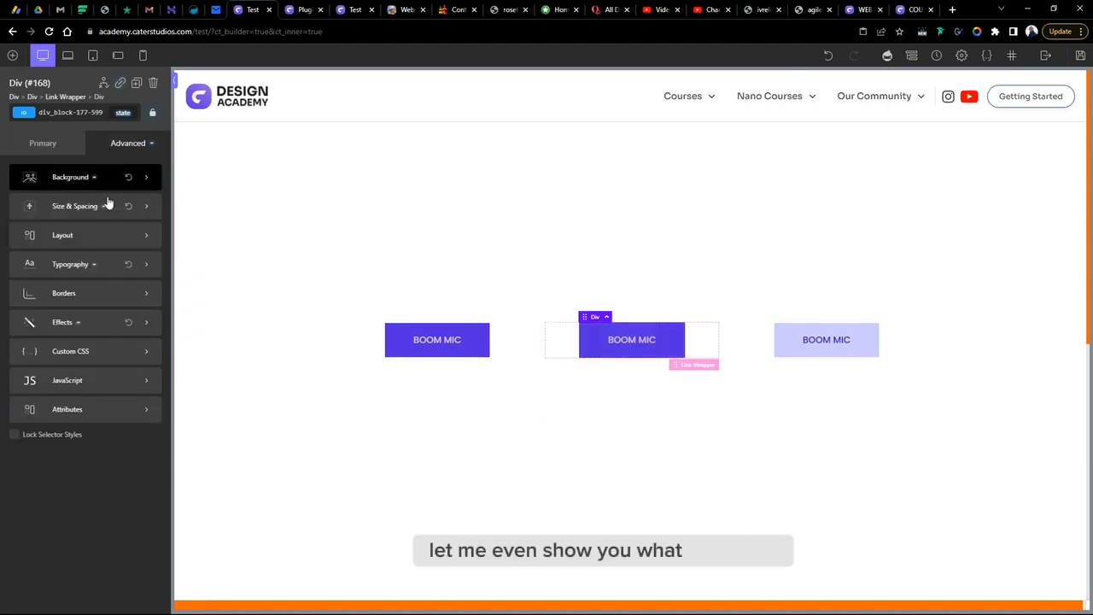
left_click(79, 293)
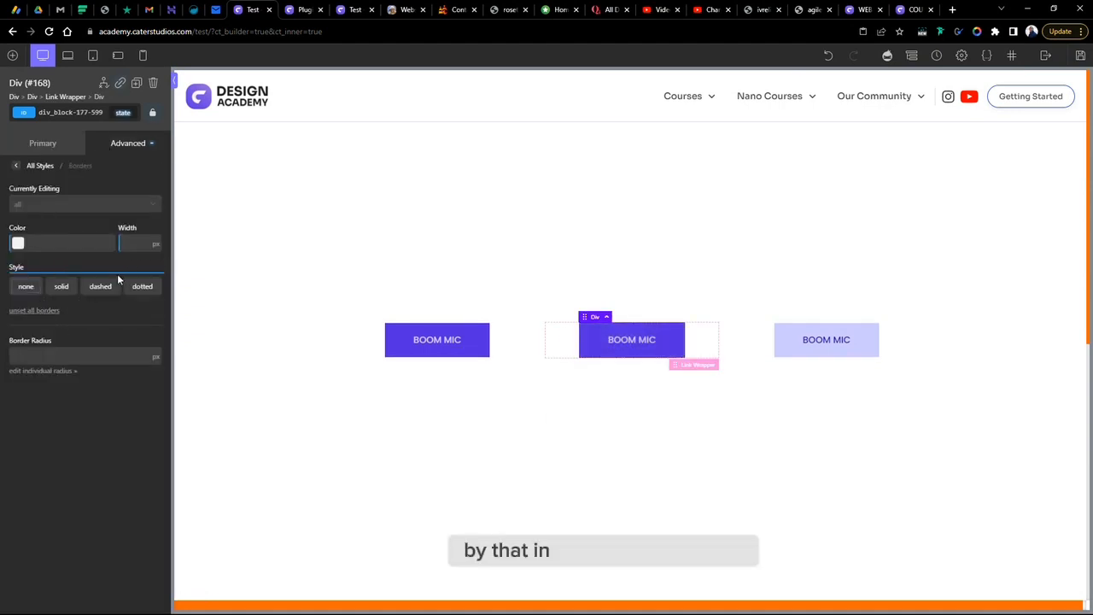
left_click(123, 113)
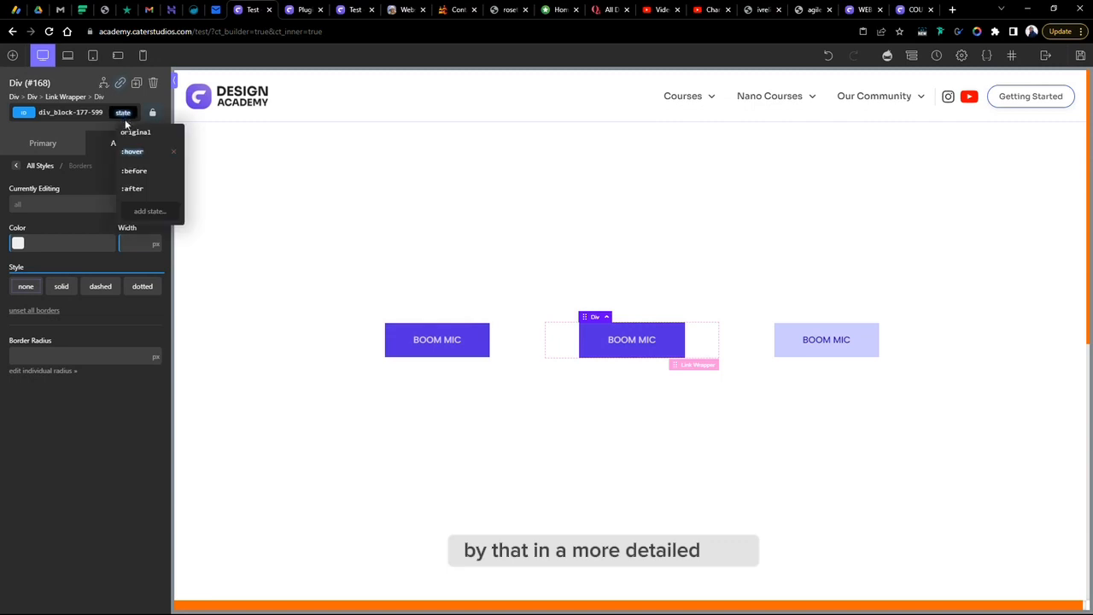
left_click(133, 148)
left_click_drag(126, 248, 131, 240)
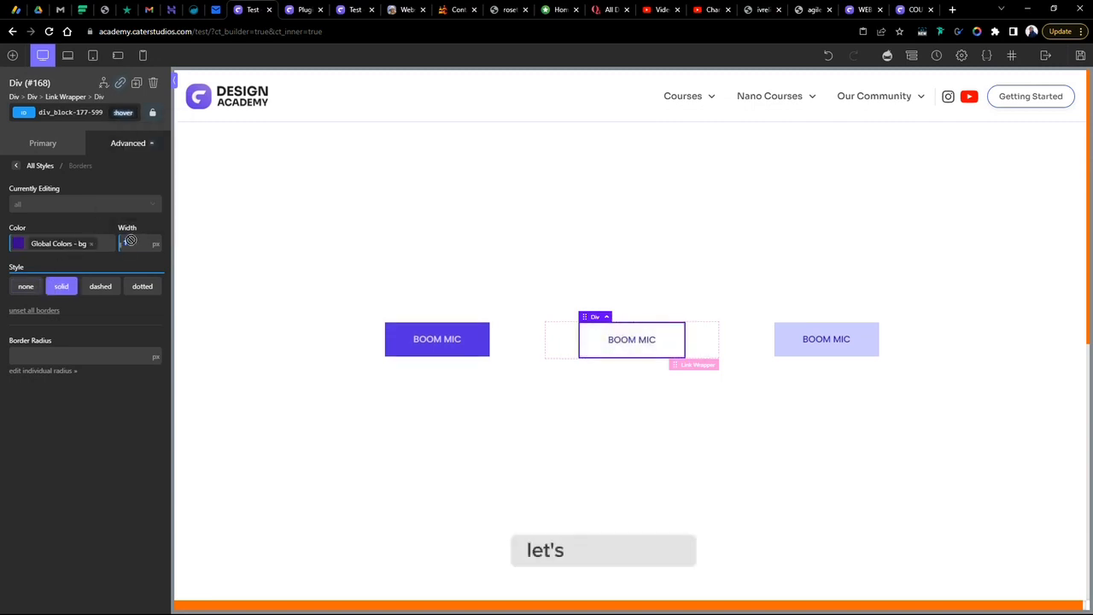
type("4")
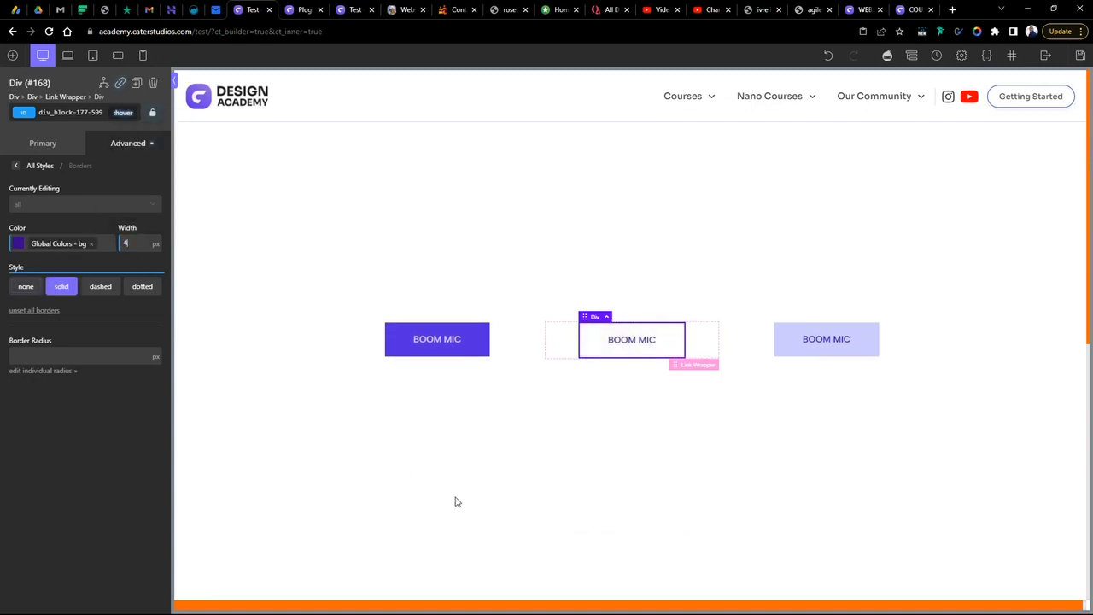
left_click(673, 484)
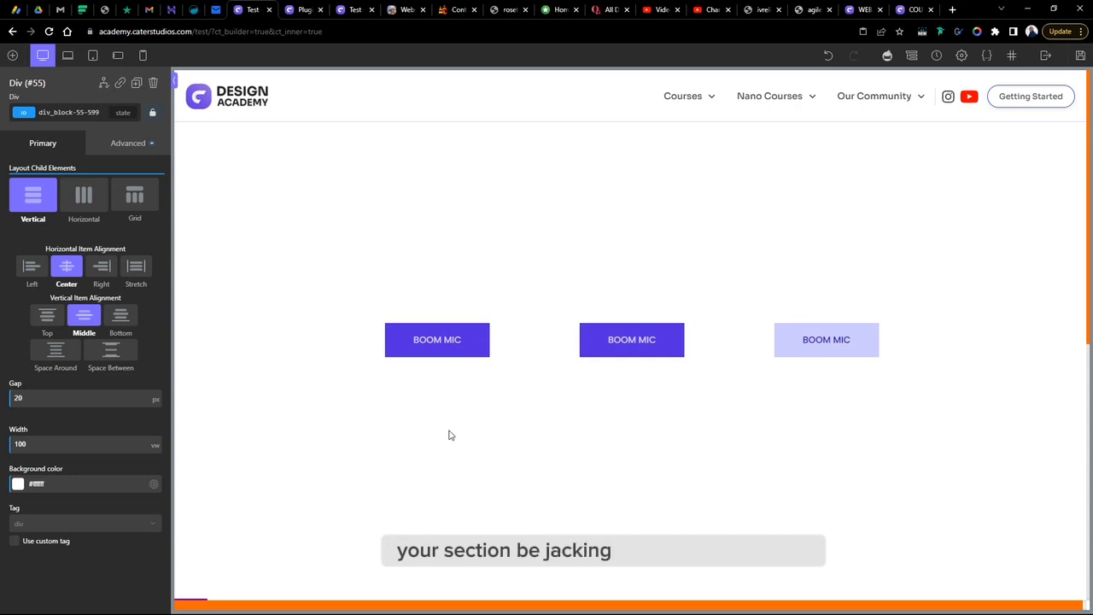
- Reselect the copied button and reopen its border settings in the :hover state
left_click(586, 339)
left_click(132, 143)
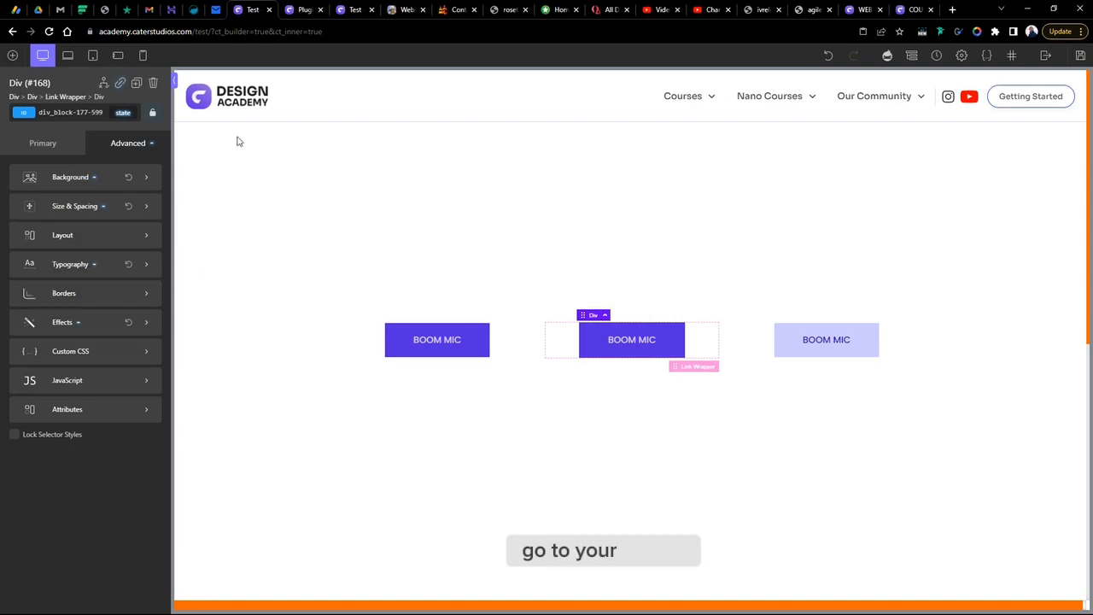
left_click(124, 113)
left_click(132, 148)
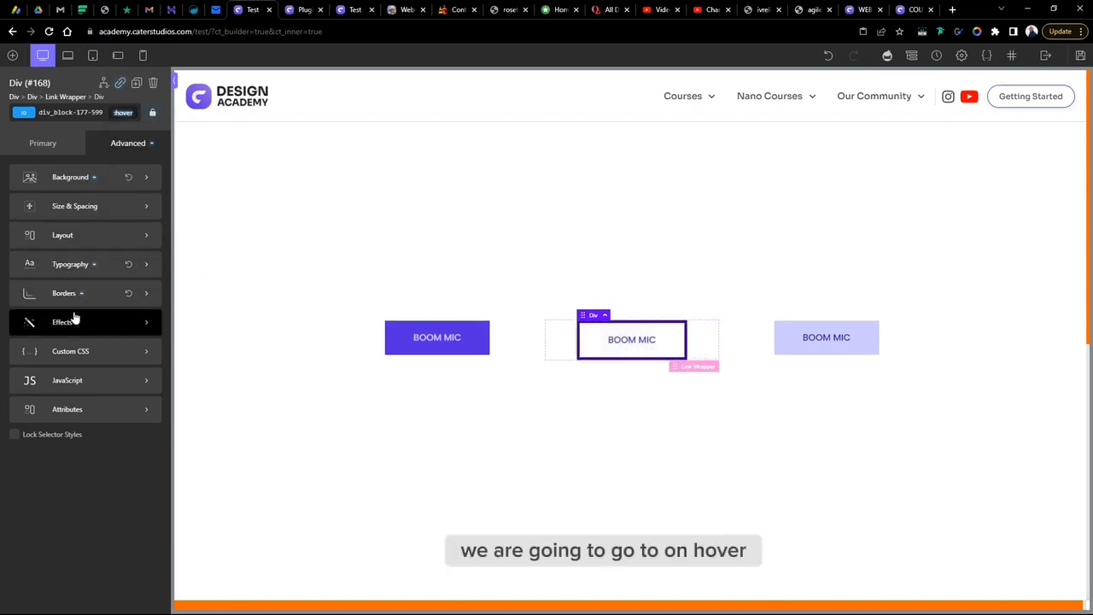
left_click(73, 295)
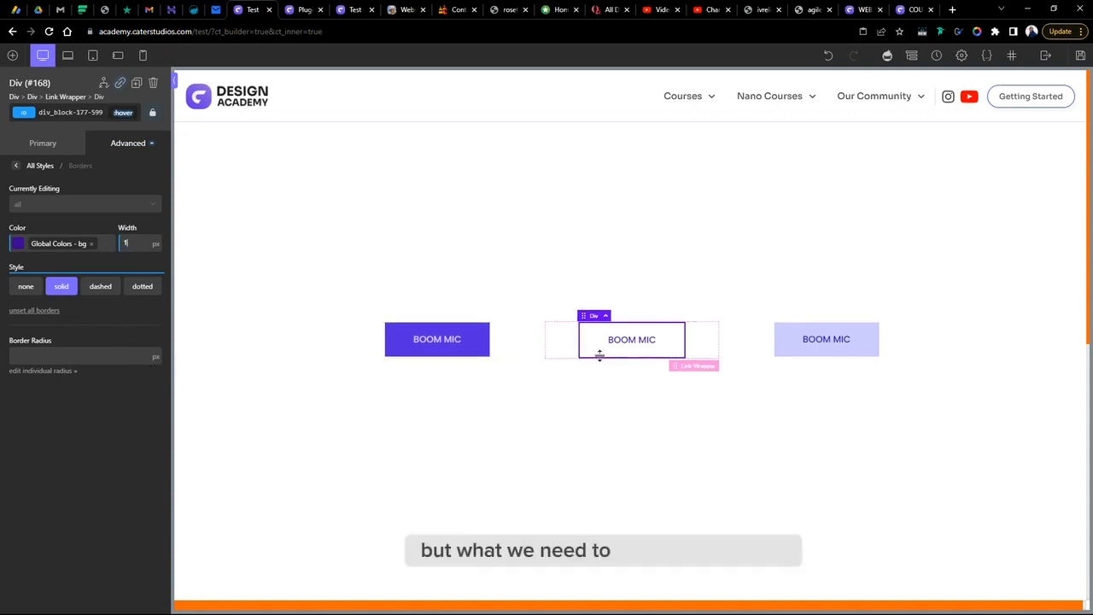
- Switch the copied button to its original state and give it a 1 px solid border in the global purple colour
left_click(121, 113)
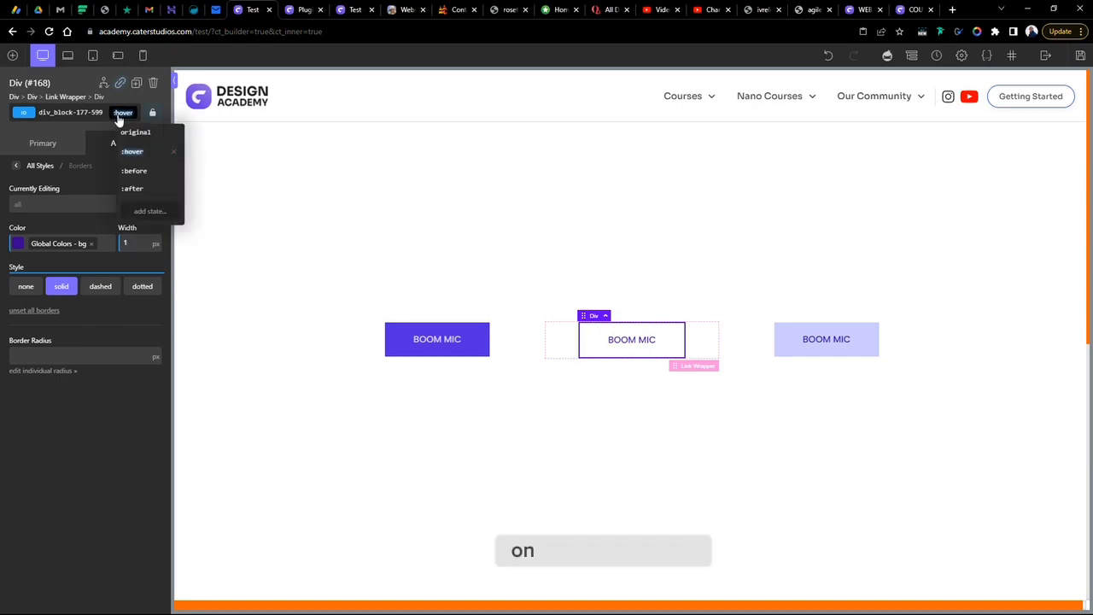
left_click(140, 137)
left_click(135, 241)
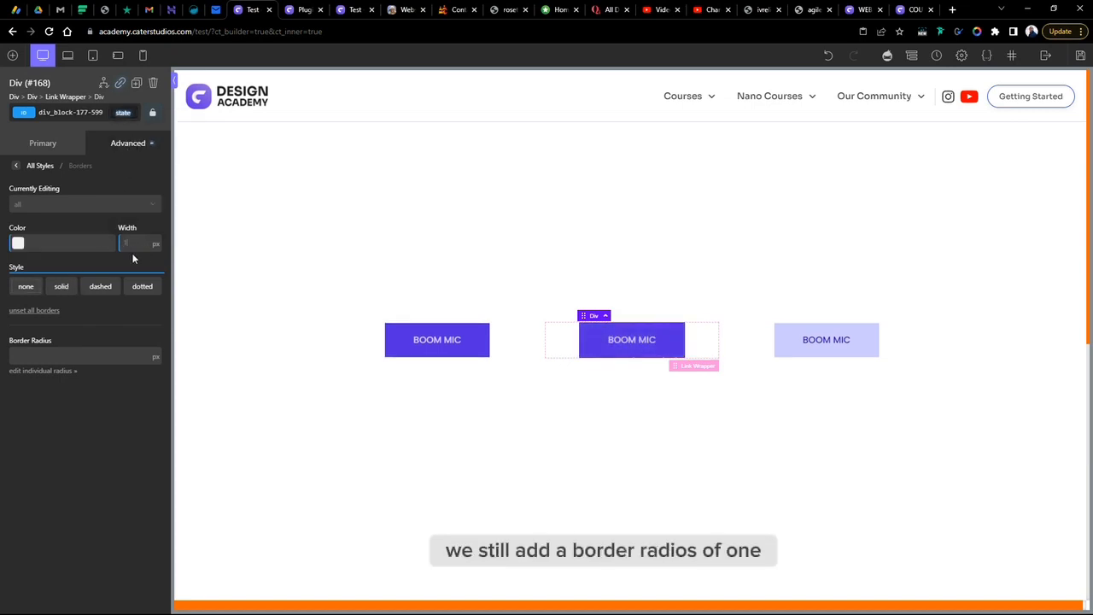
type("1")
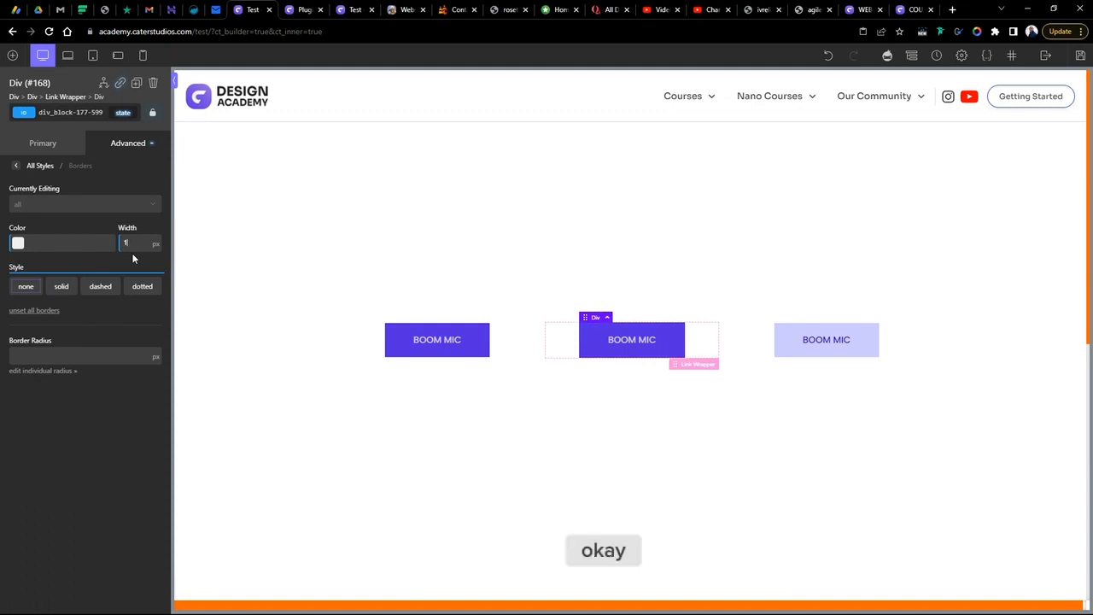
left_click(56, 292)
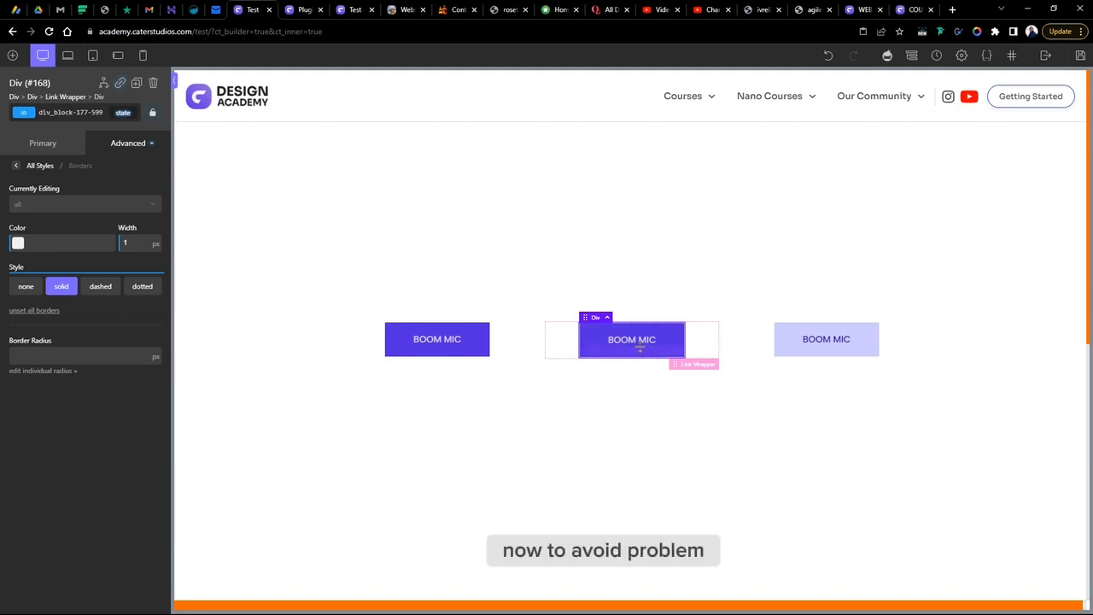
left_click(17, 244)
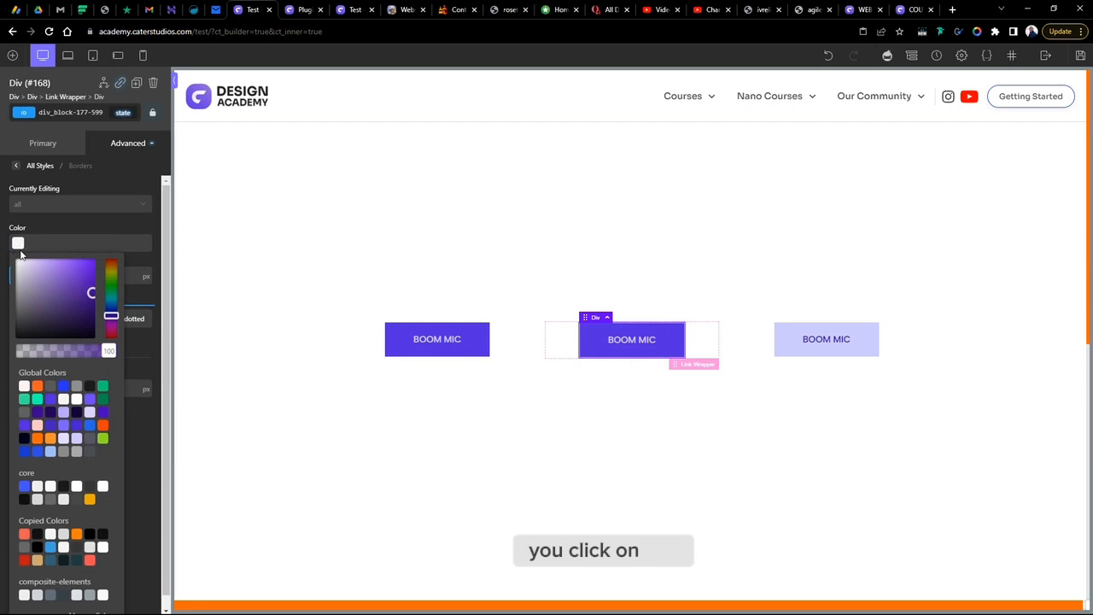
left_click(51, 399)
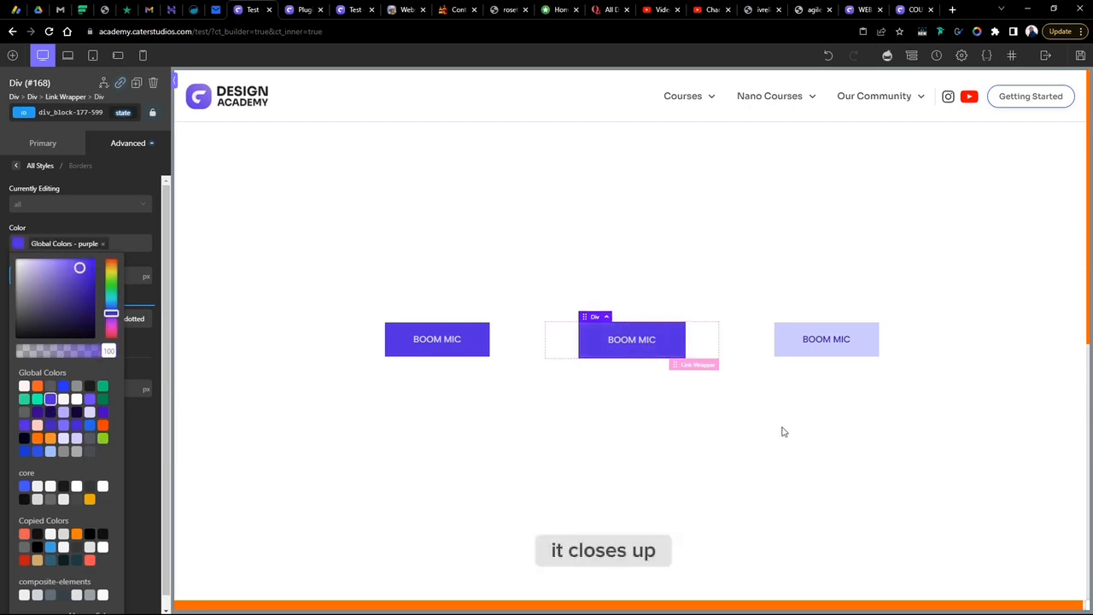
left_click(811, 420)
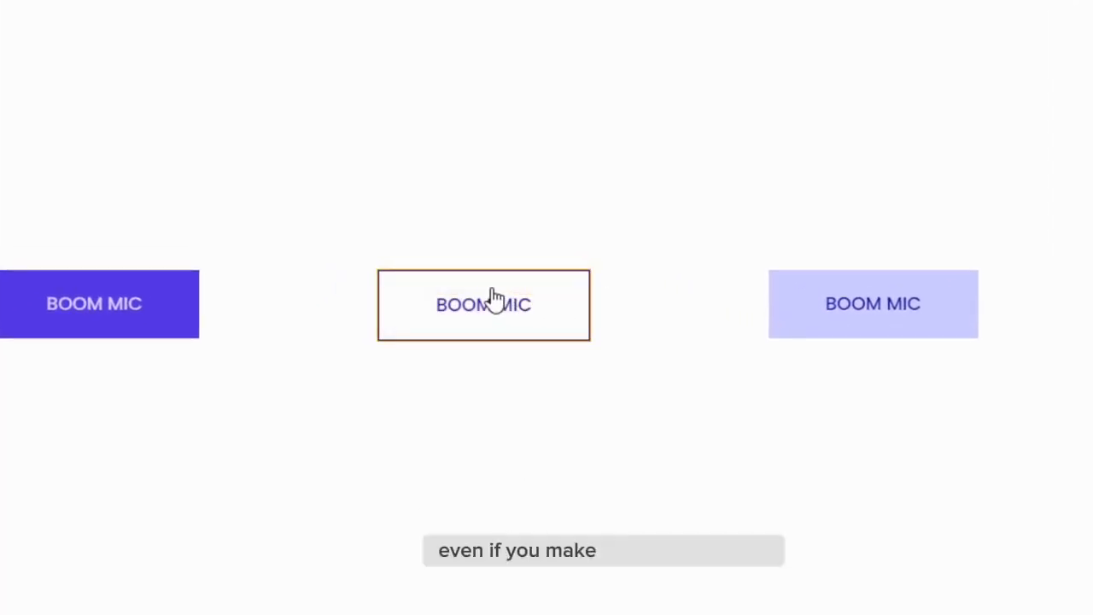
- Preview the copied button's hover, then review its border settings in the normal and :hover states
left_click(397, 309)
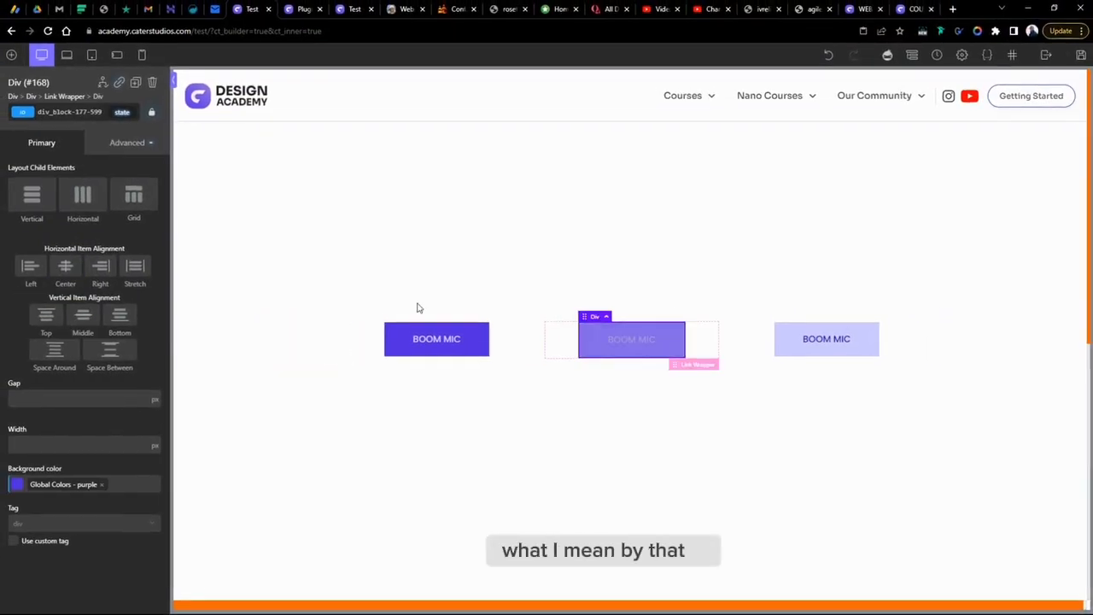
left_click(115, 146)
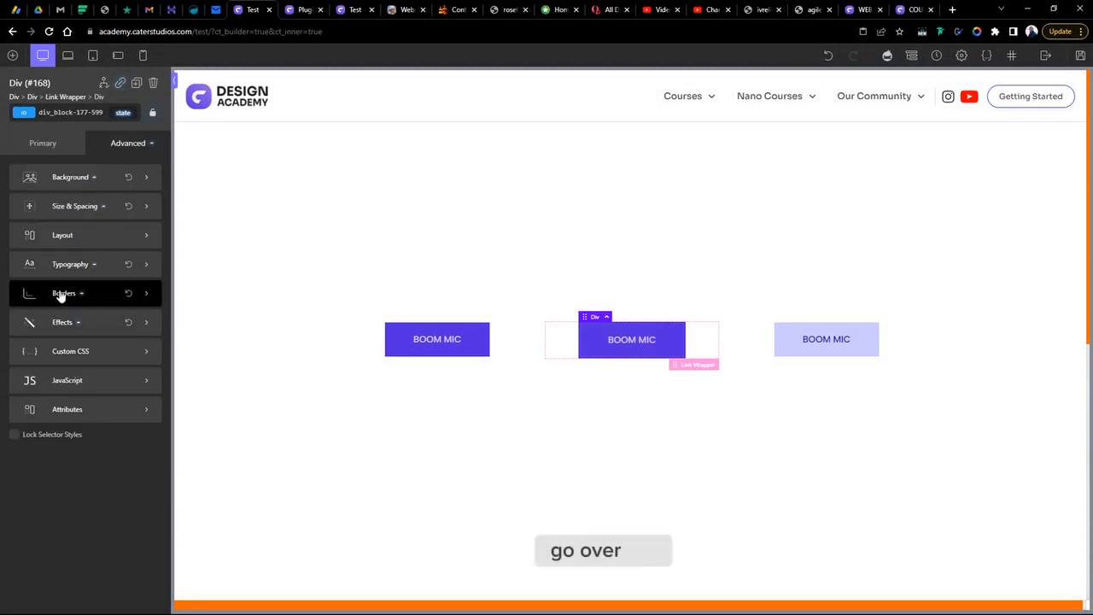
left_click(60, 293)
double_click(133, 245)
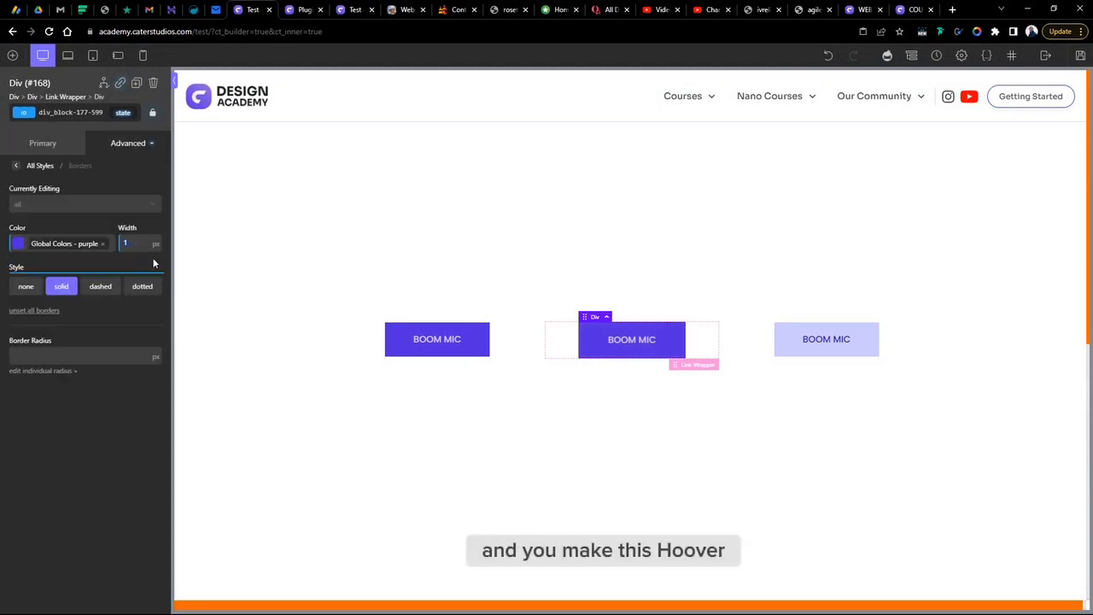
left_click(120, 113)
left_click(135, 152)
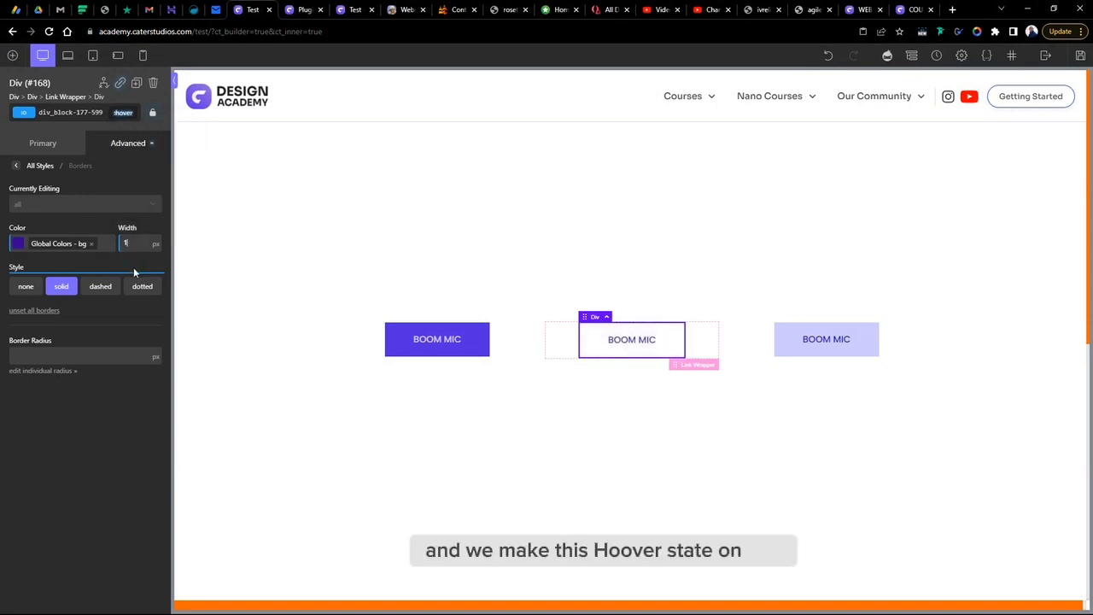
- Set the copied button's border width to 1 px in both its original and :hover states
left_click(122, 114)
left_click(128, 134)
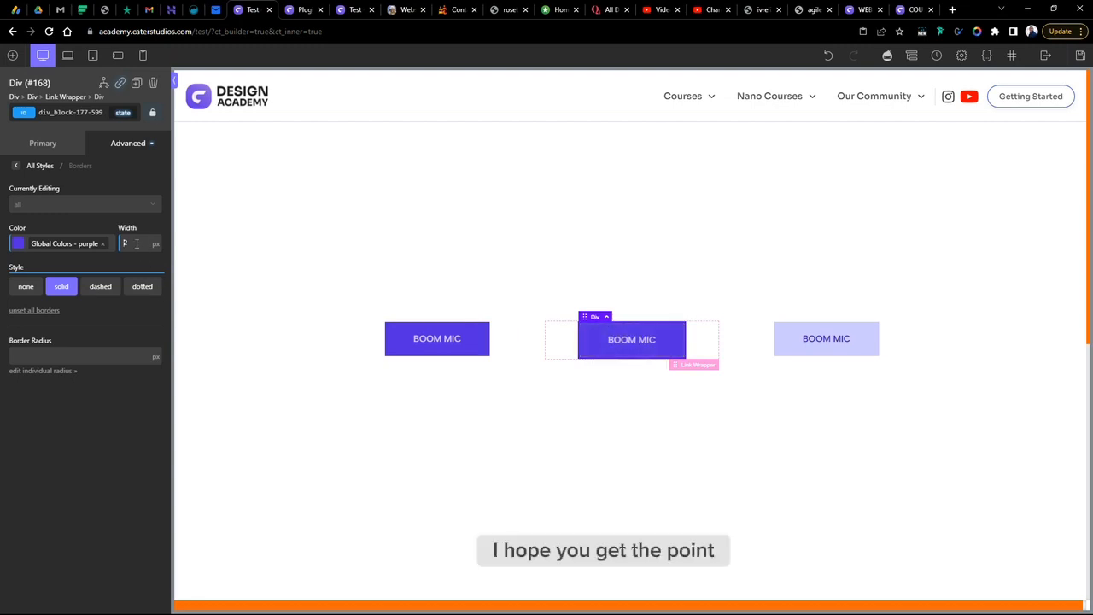
type("1")
left_click(122, 112)
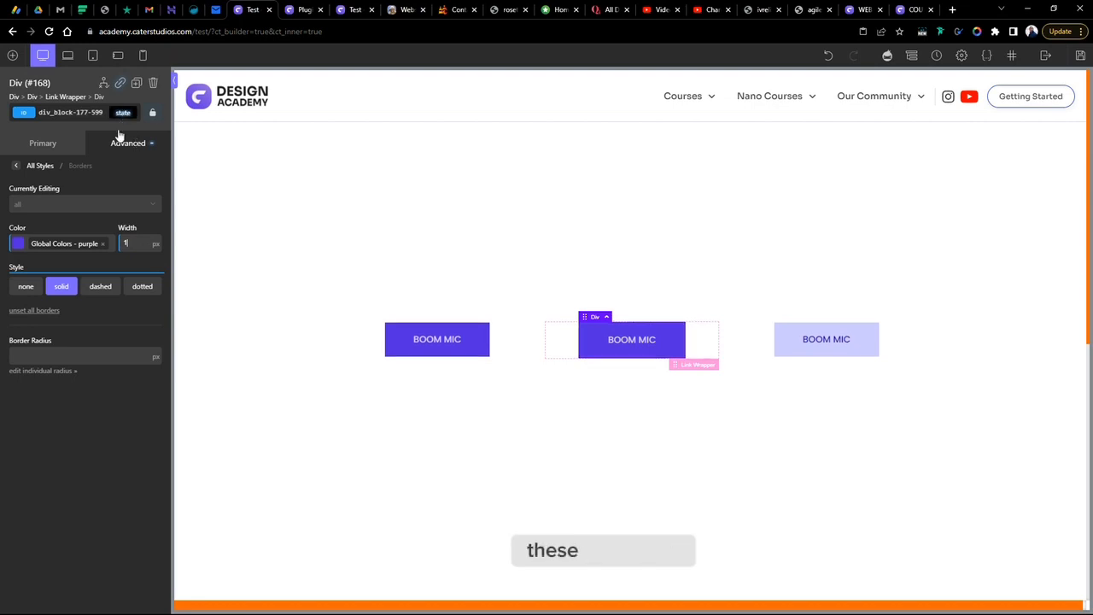
left_click(135, 153)
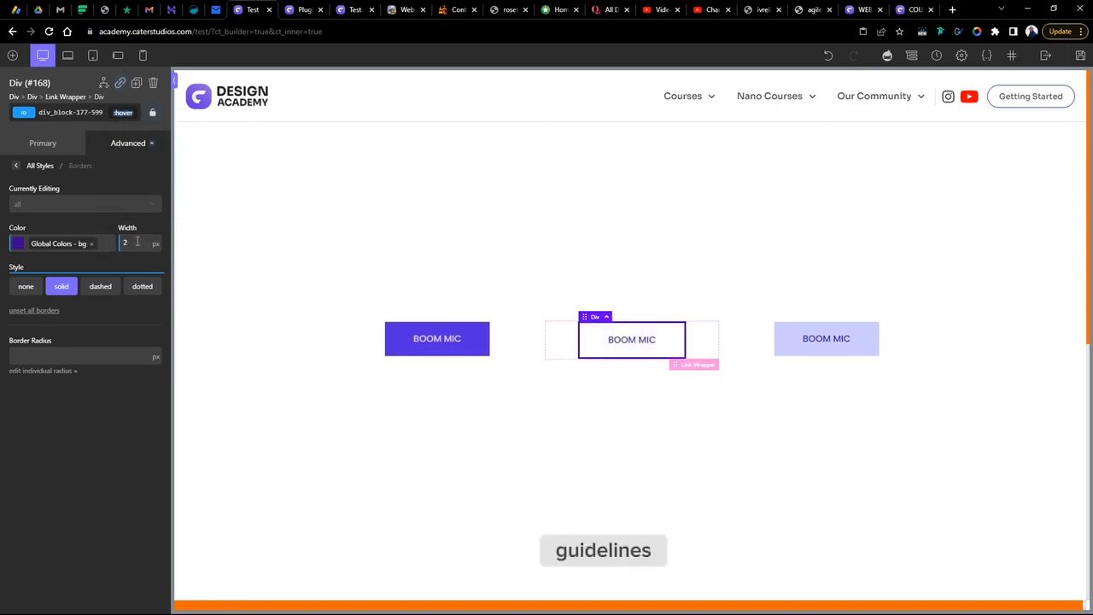
type("1")
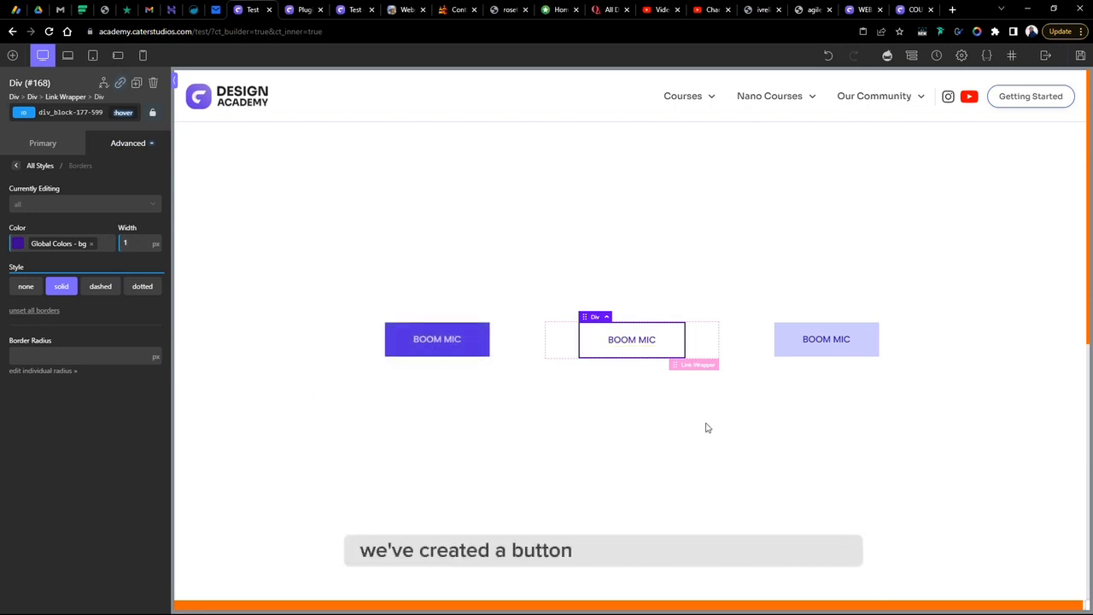
left_click(690, 461)
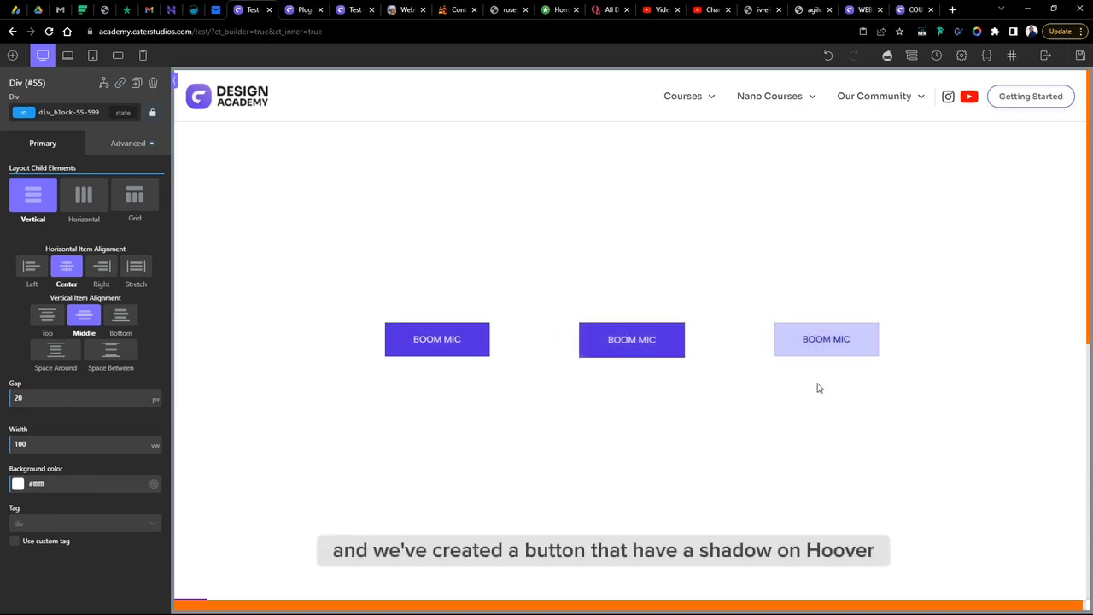
left_click(750, 351)
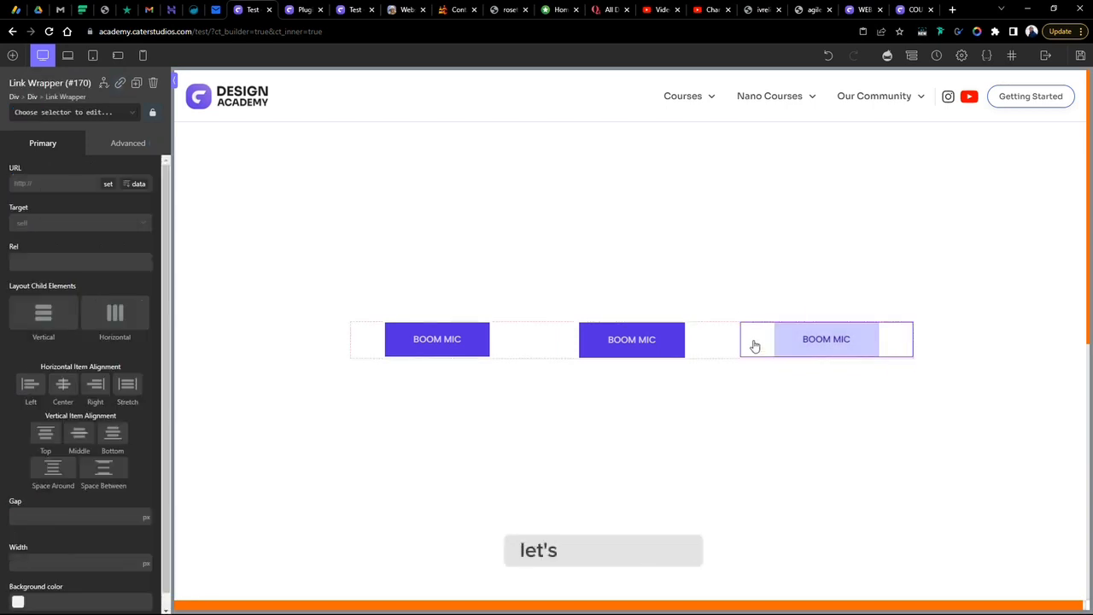
right_click(751, 344)
left_click(818, 347)
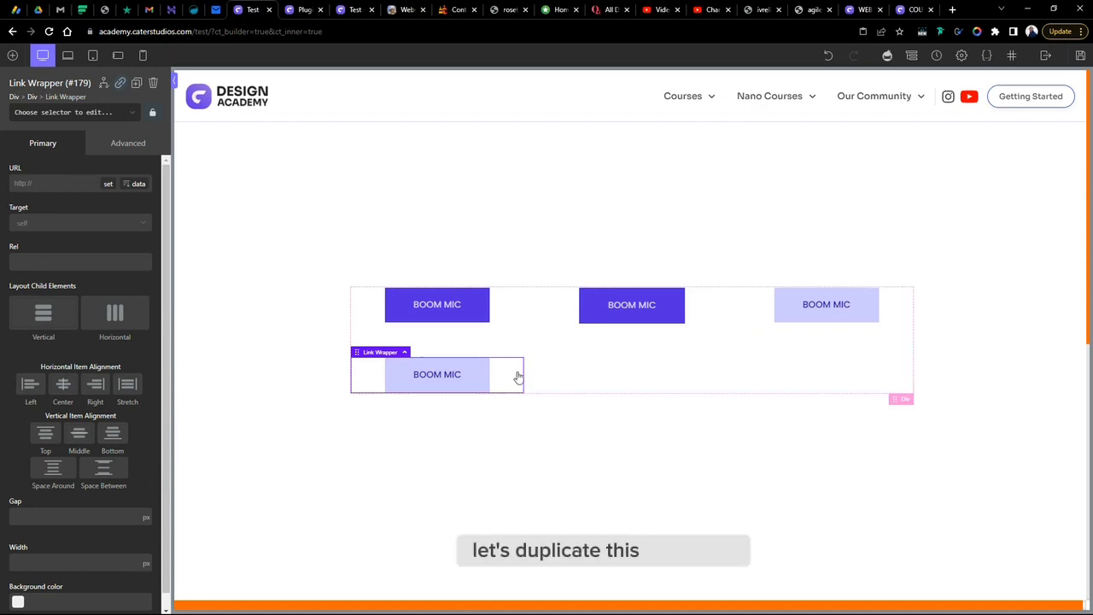
key("Delete")
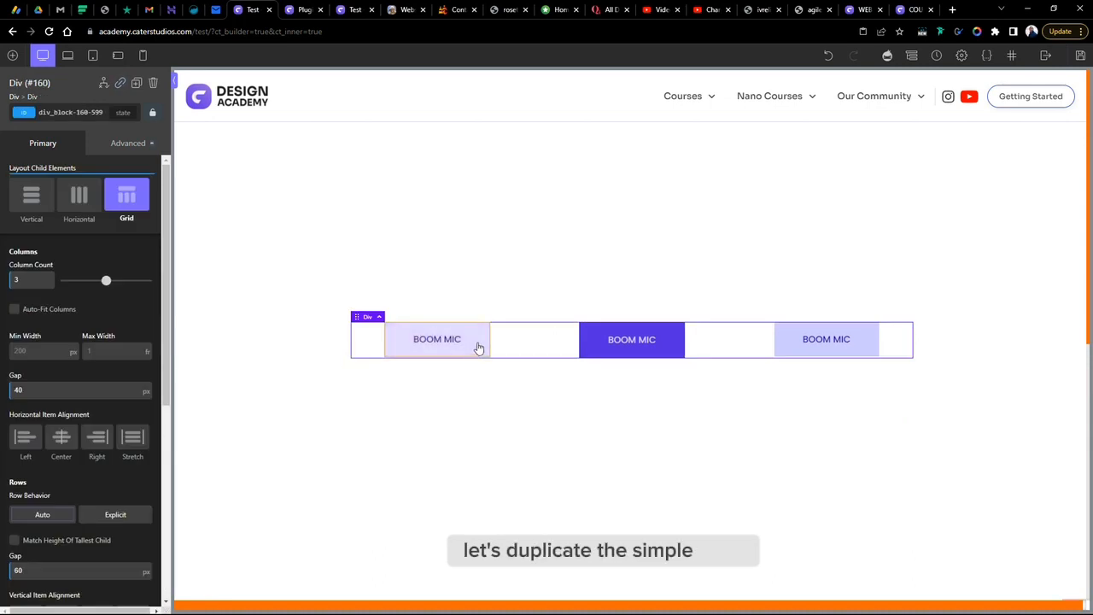
right_click(502, 341)
left_click(499, 350)
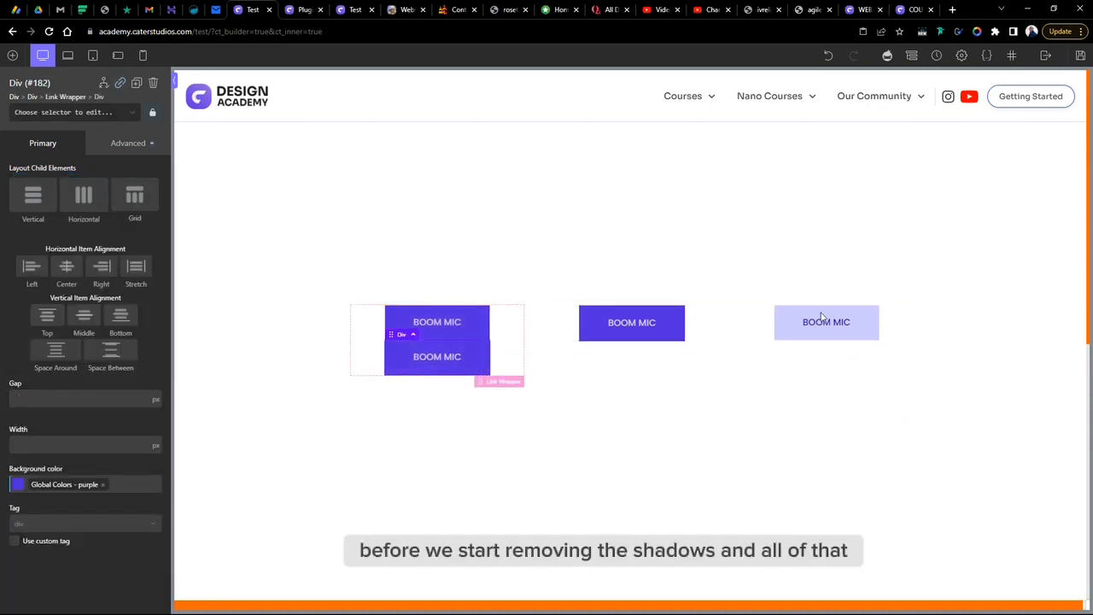
key("ctrl+z")
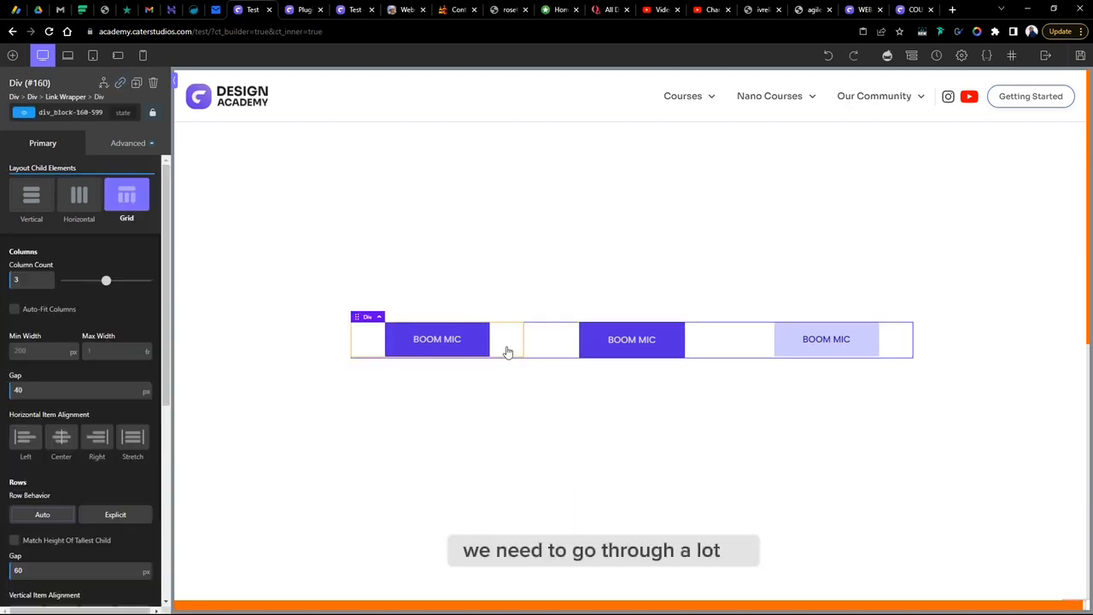
- Duplicate the first button and move the copy into a new row below
left_click(508, 346)
right_click(511, 344)
left_click(540, 351)
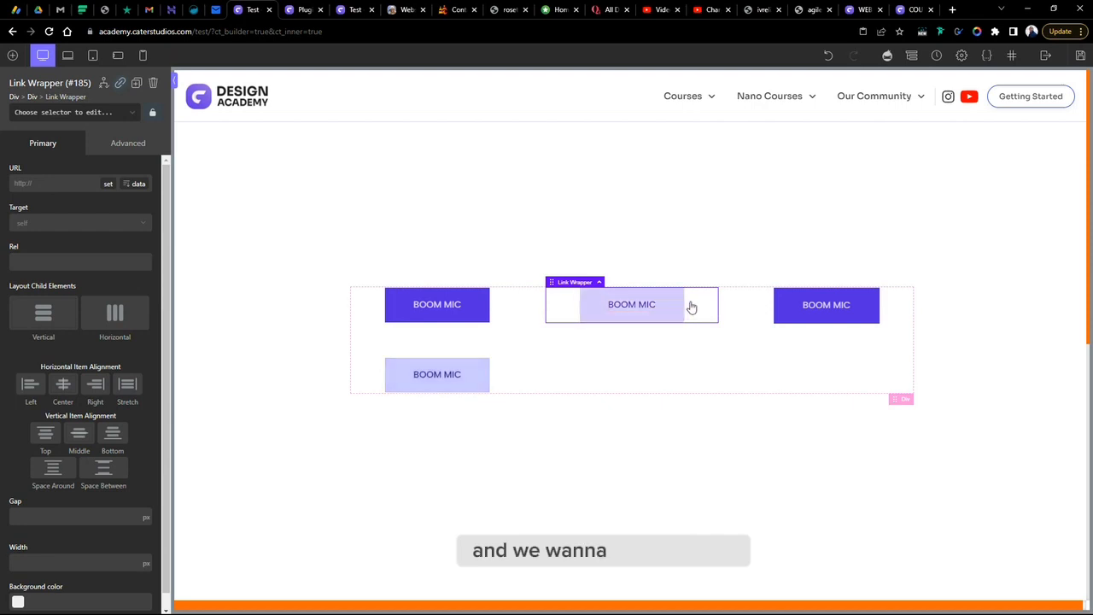
left_click_drag(693, 308, 688, 383)
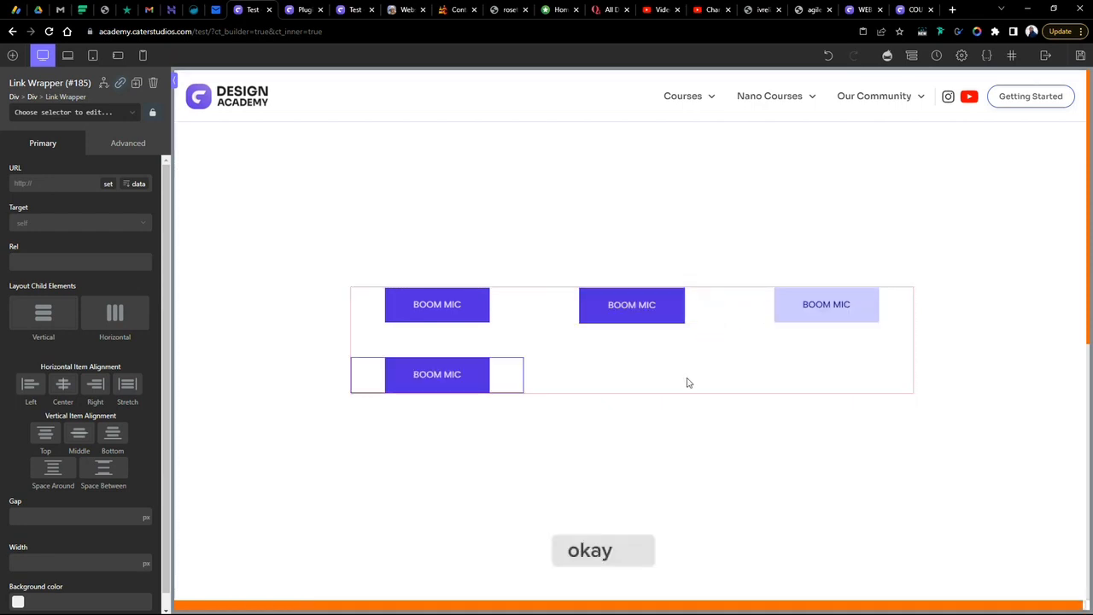
- Add an Icon element inside the new button's div next to its text
left_click(453, 378)
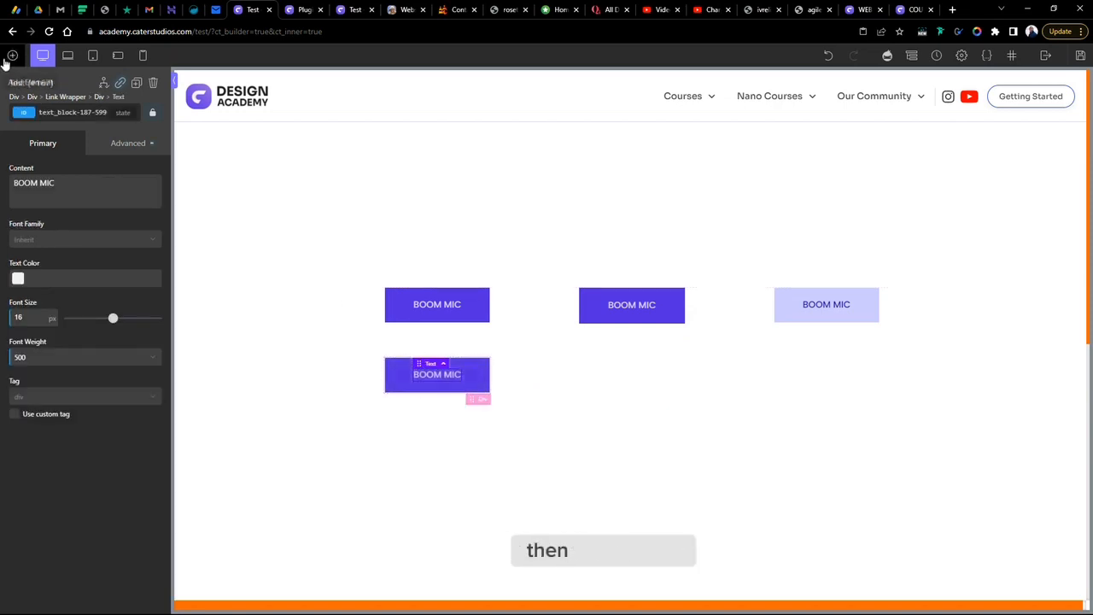
left_click(13, 55)
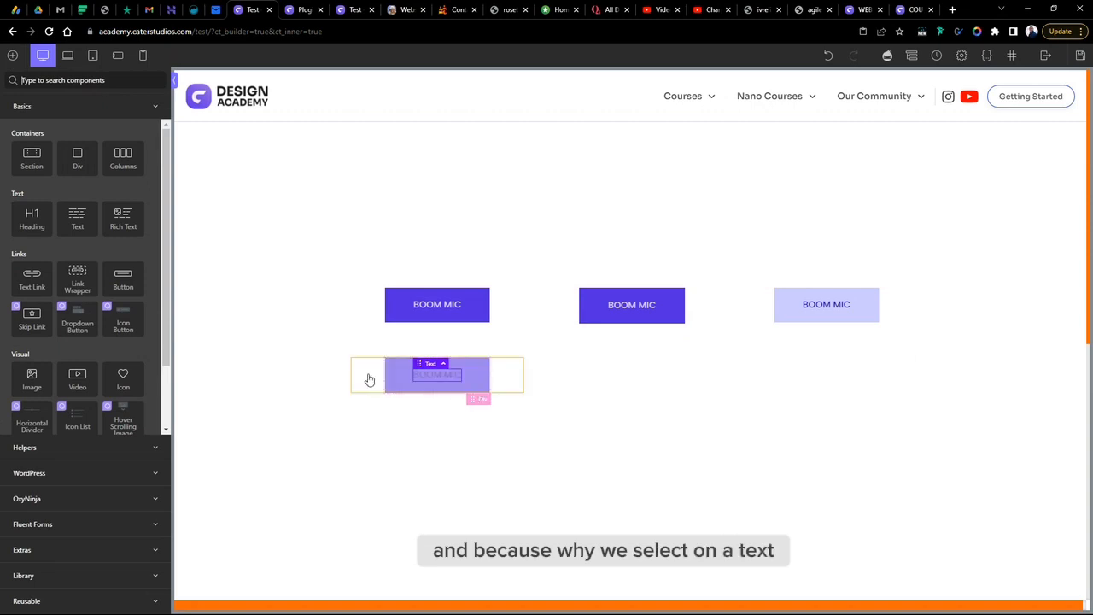
left_click(406, 383)
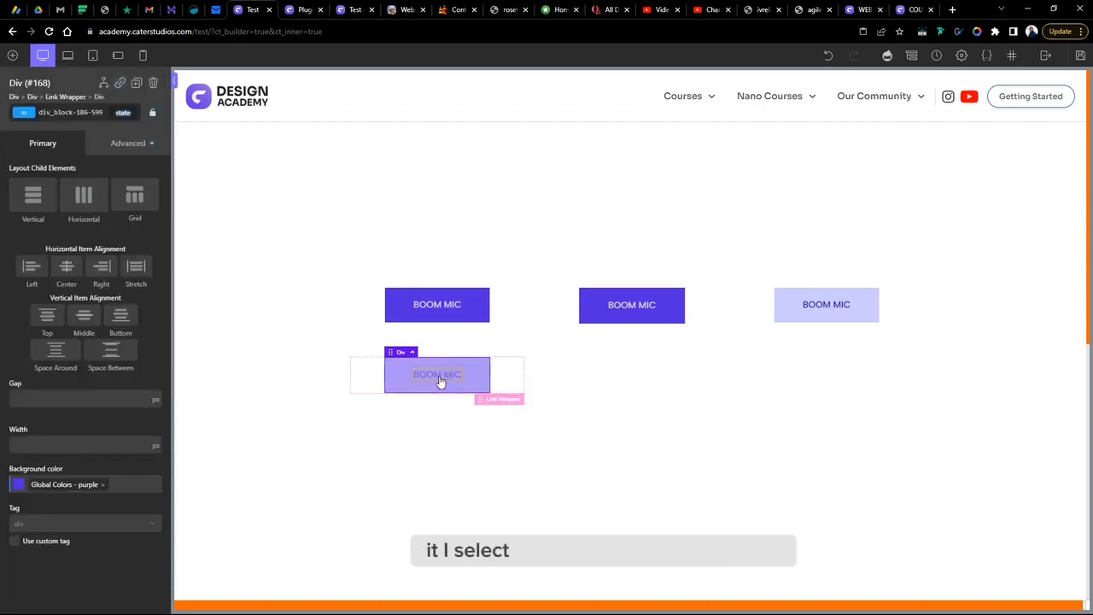
left_click(432, 381)
left_click(406, 380)
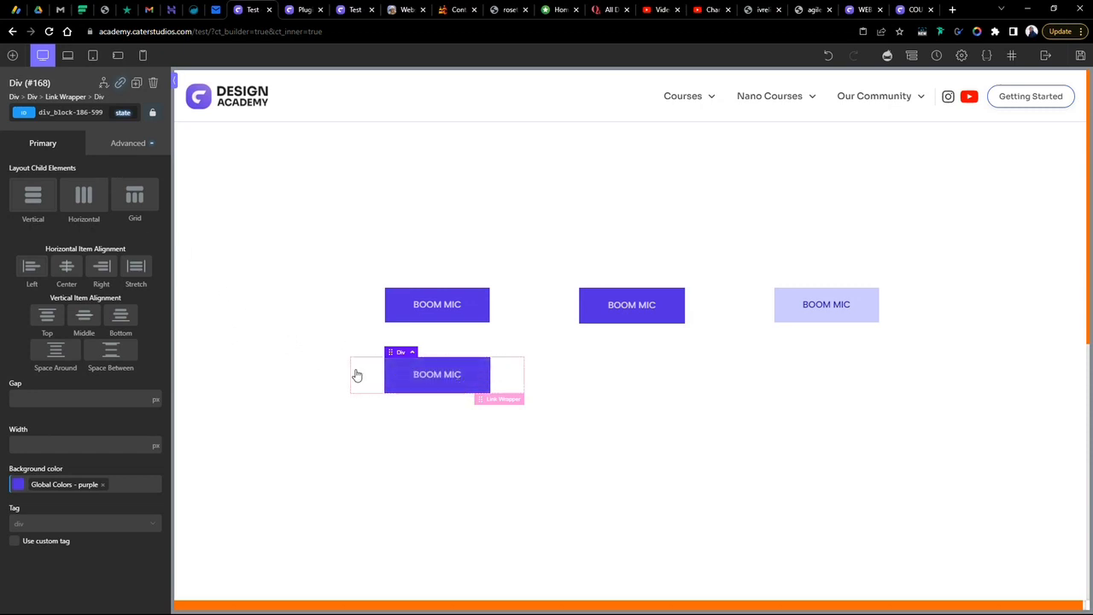
left_click(12, 55)
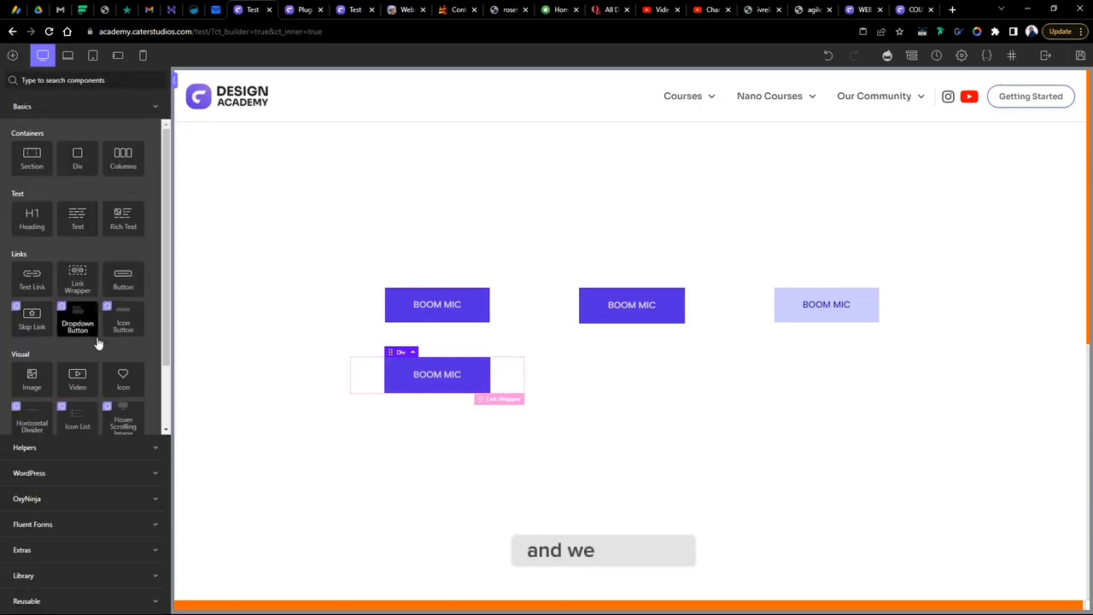
left_click(123, 384)
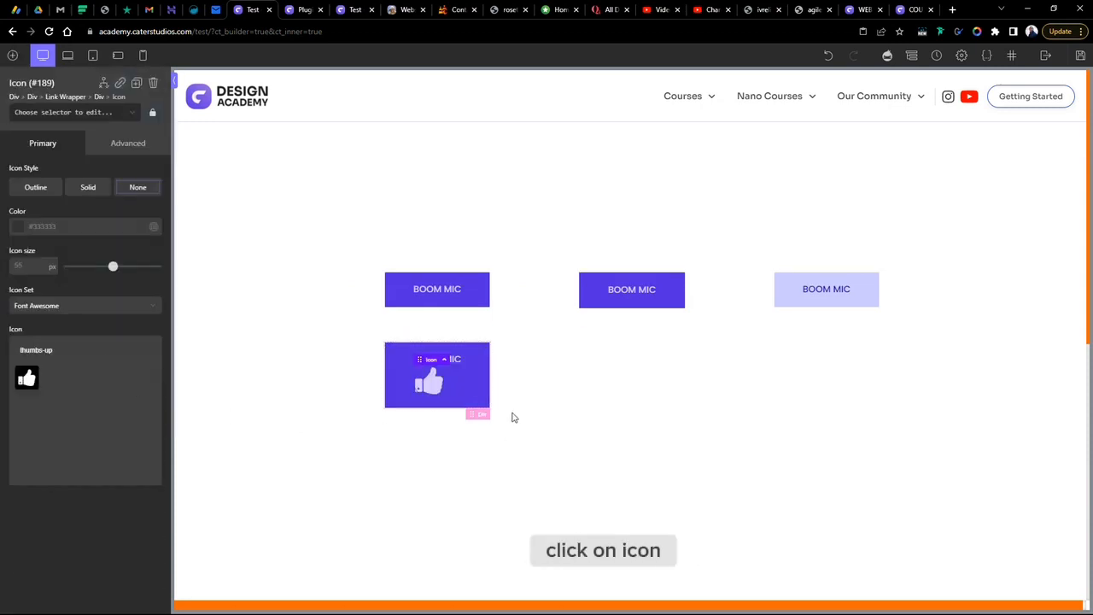
- Set the new button's div to a horizontal layout with middle vertical alignment
left_click(418, 382)
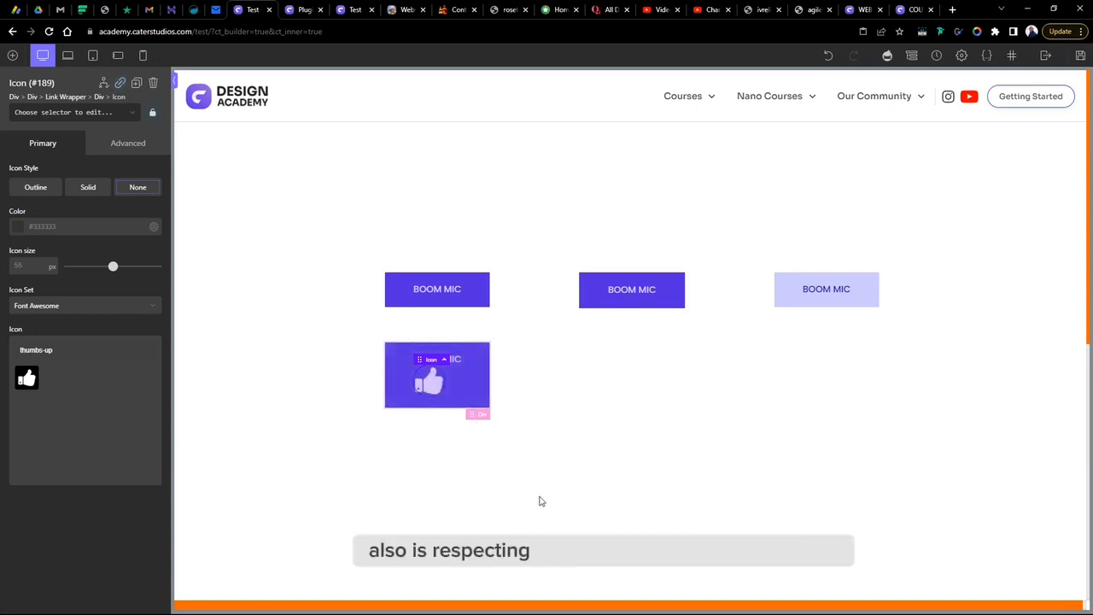
left_click(474, 391)
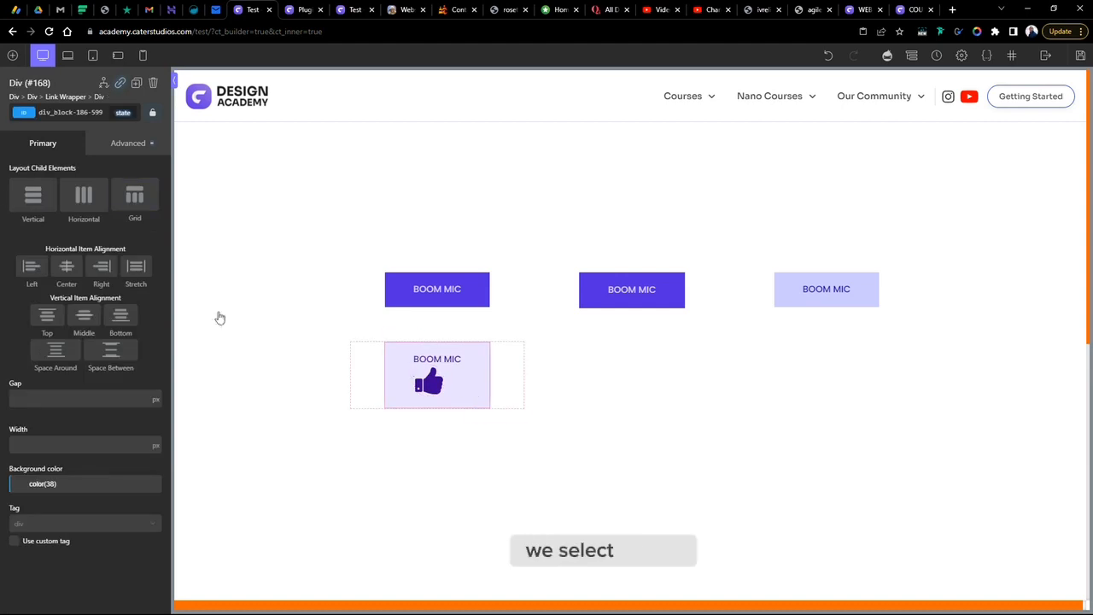
left_click(98, 205)
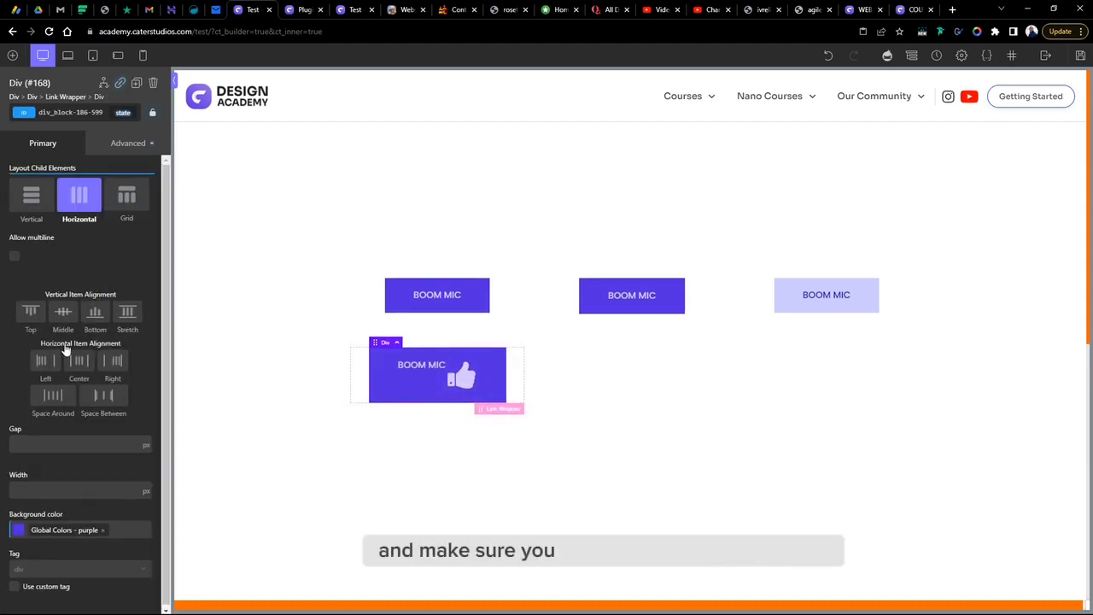
left_click(63, 312)
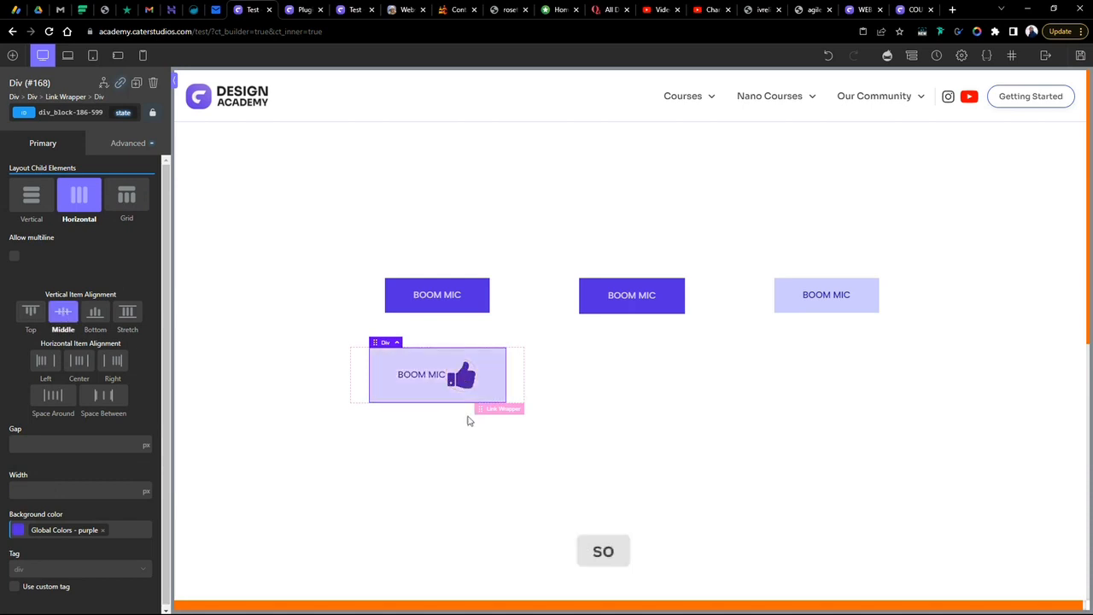
- Set the icon size to 28 px and pick arrow-3-right from the OxyNinja Core icon set
left_click(461, 376)
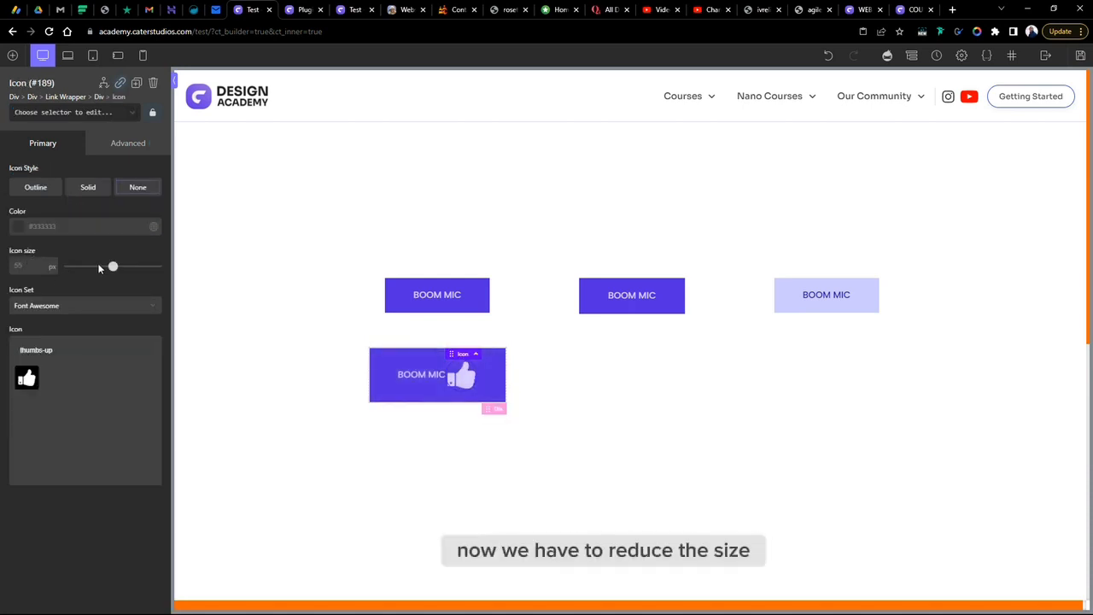
left_click_drag(112, 266, 86, 275)
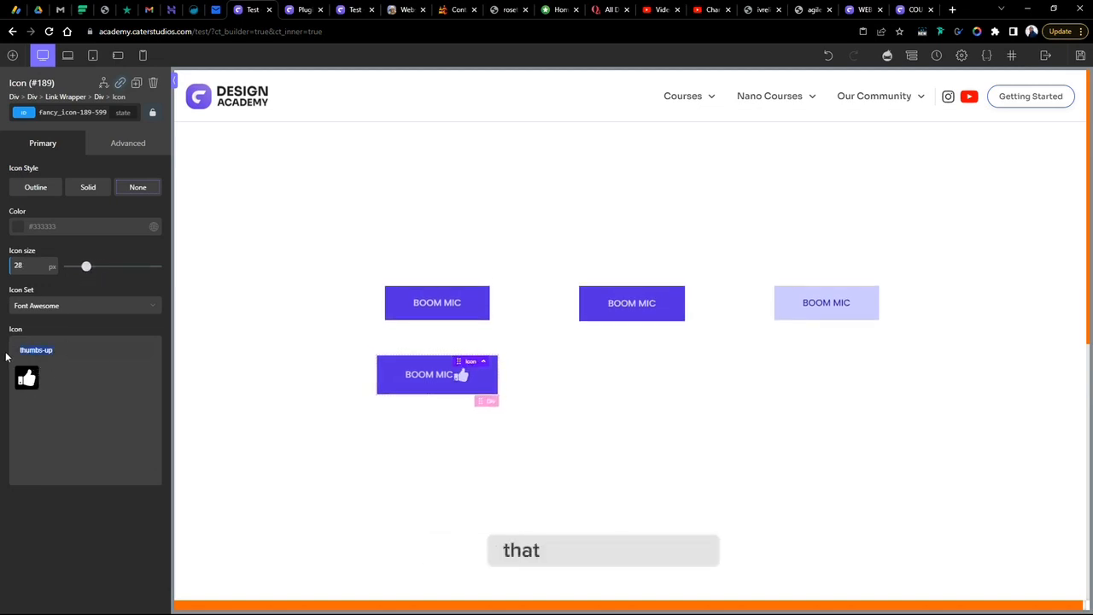
type("RR")
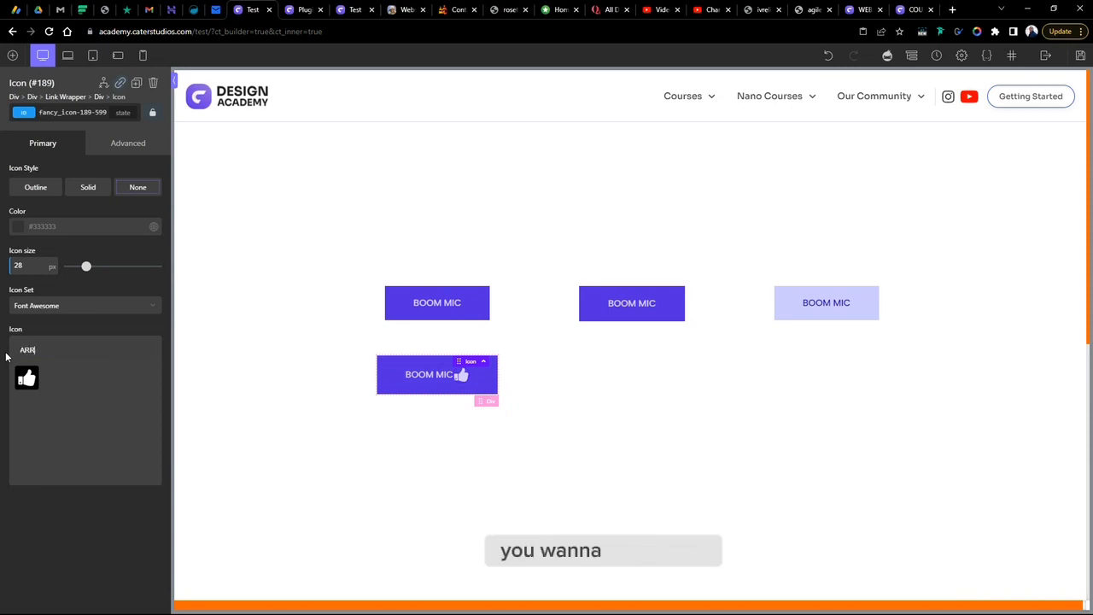
left_click(51, 305)
left_click(53, 340)
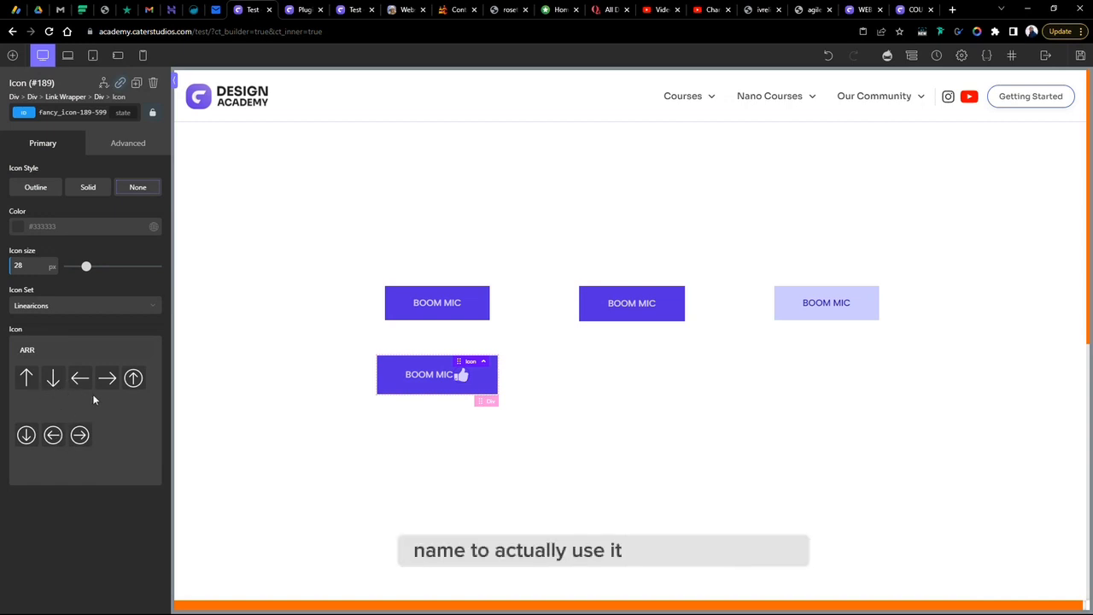
left_click(58, 307)
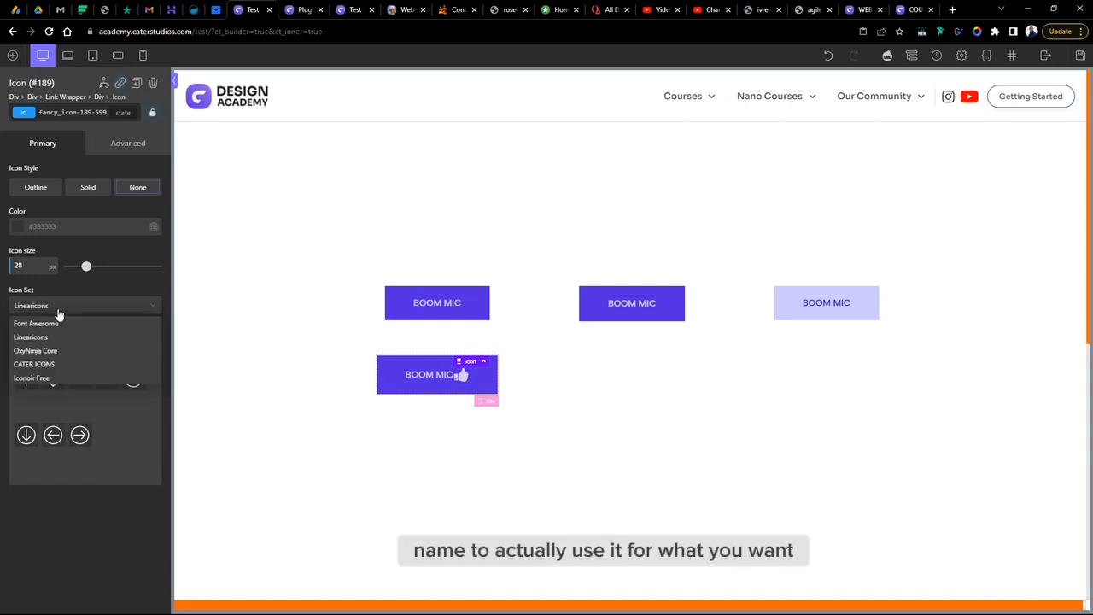
left_click(45, 351)
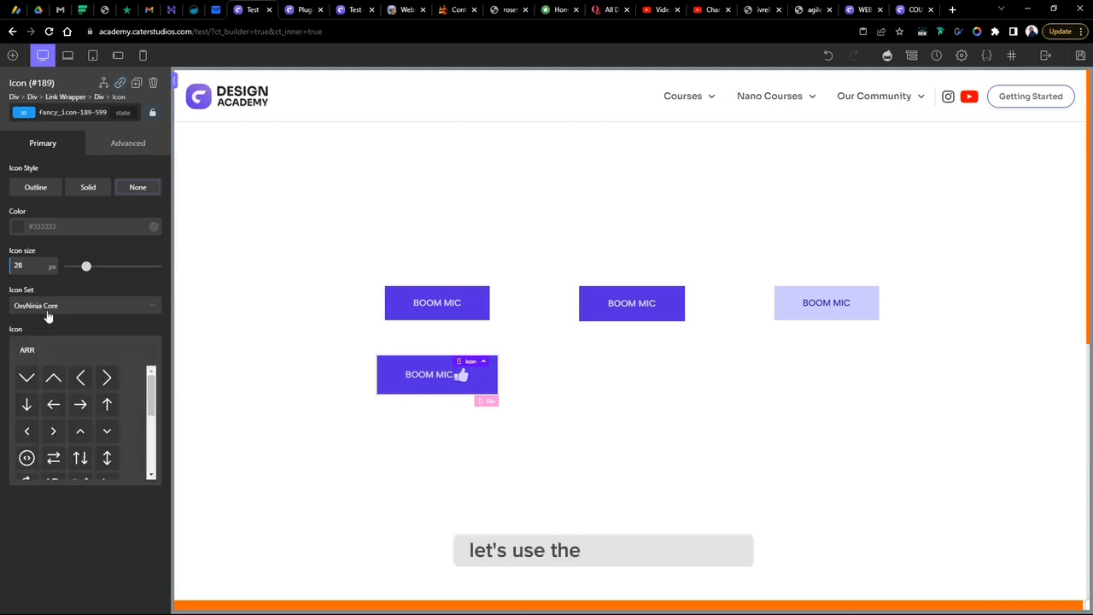
left_click(108, 379)
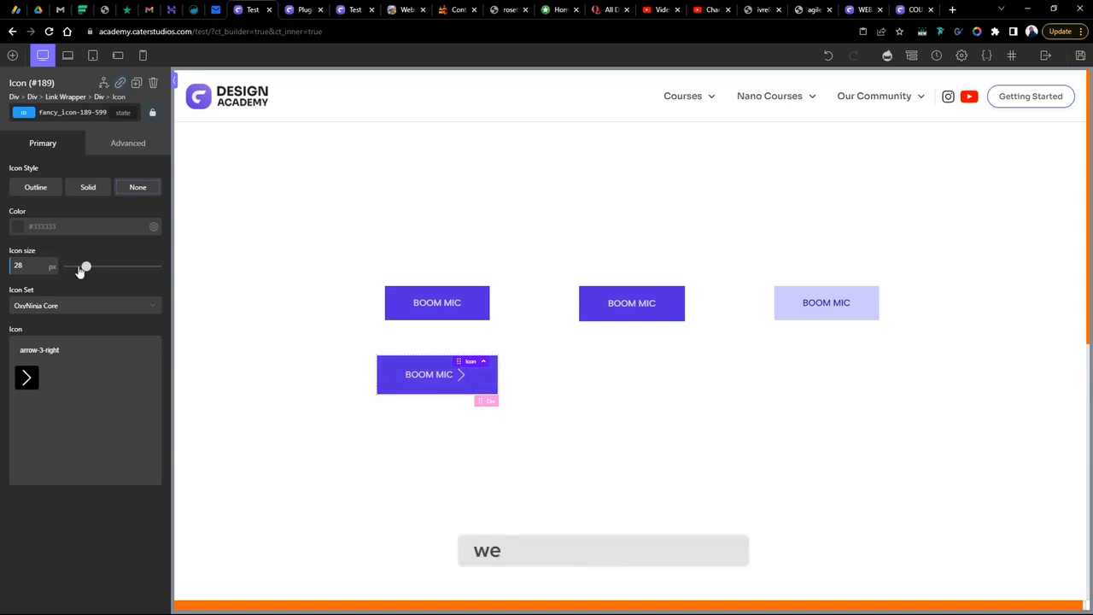
- Replace the icon with the thicker Arrow-2-Right and set its size to 34 px
left_click_drag(83, 269, 79, 271)
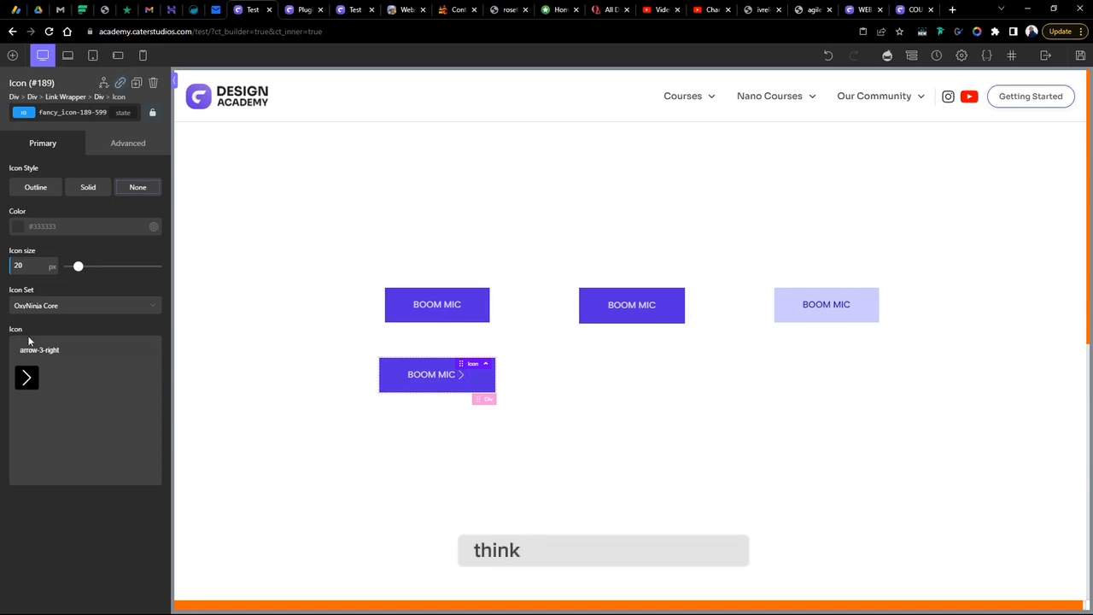
left_click_drag(72, 351, 1, 355)
type("A")
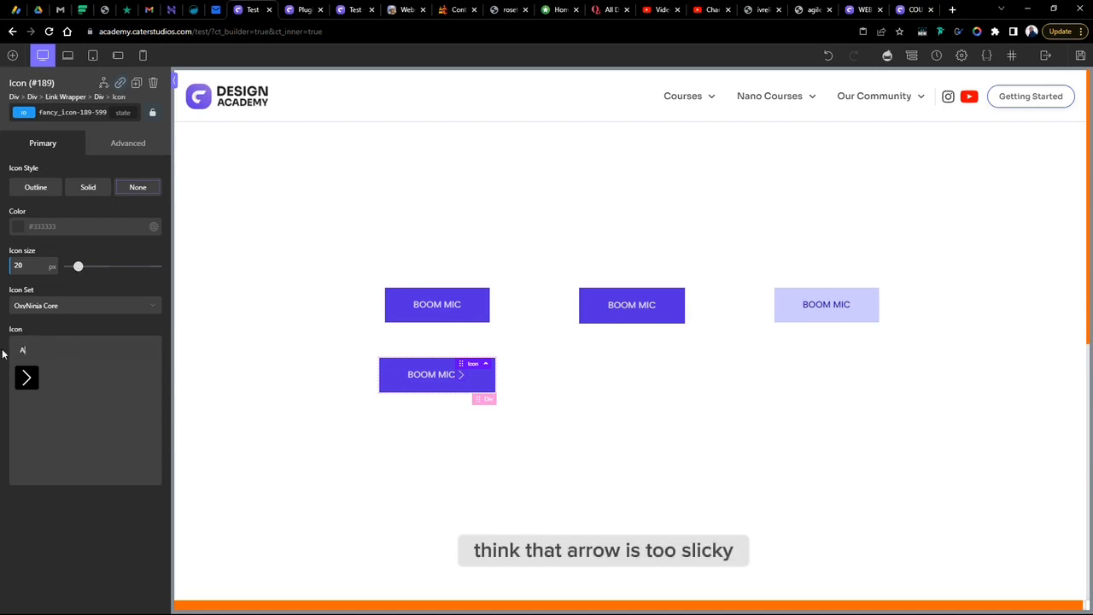
type("RR")
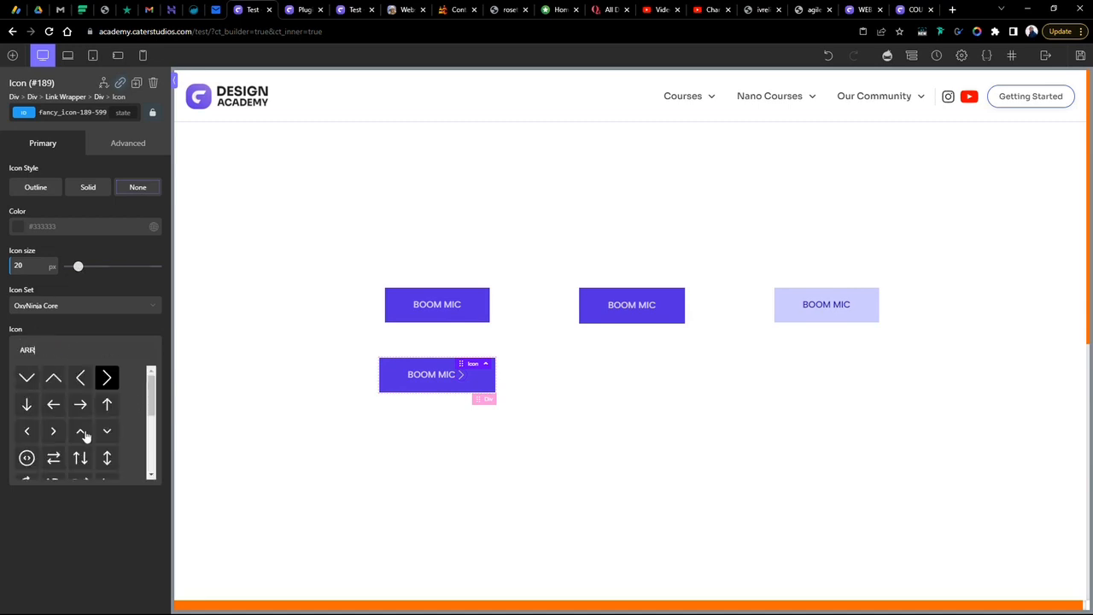
left_click(54, 434)
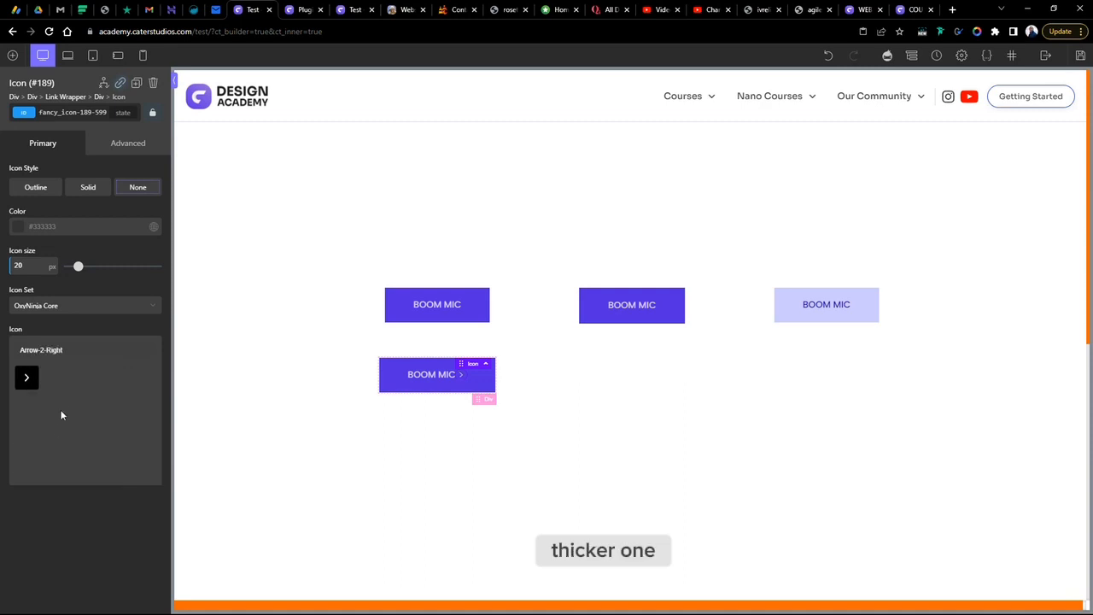
left_click_drag(81, 271, 93, 283)
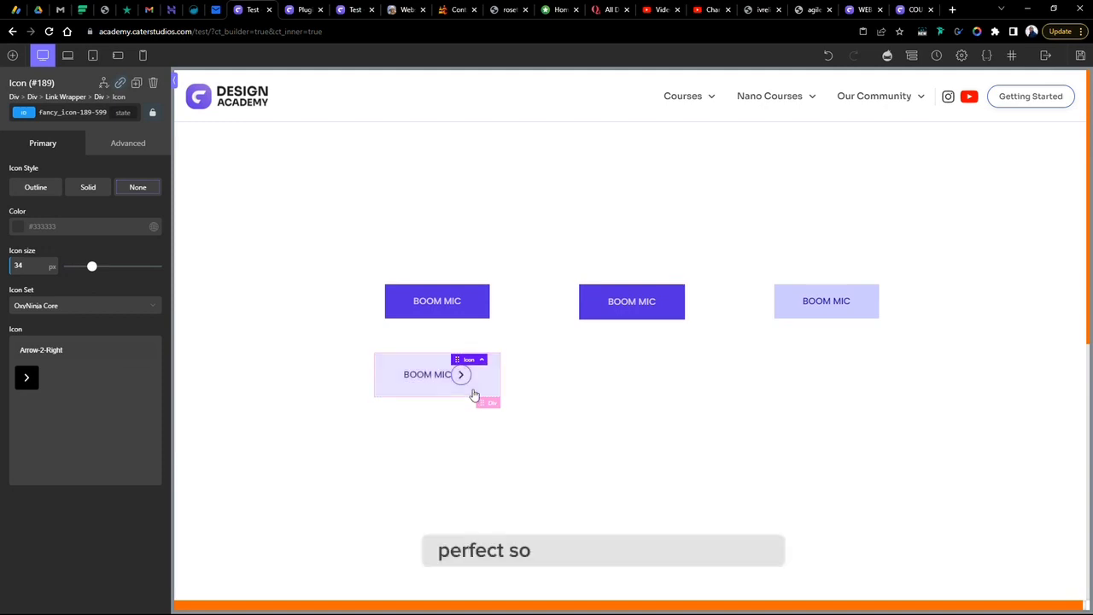
- Set the gap between the new button's text and icon to 10 px
left_click(394, 368)
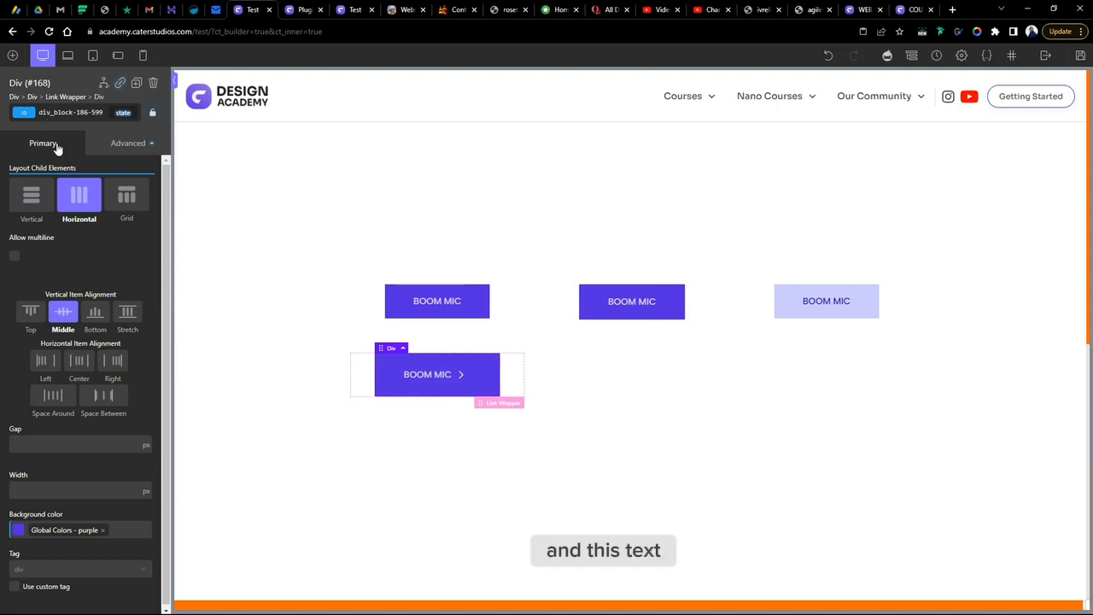
left_click(51, 444)
type("20")
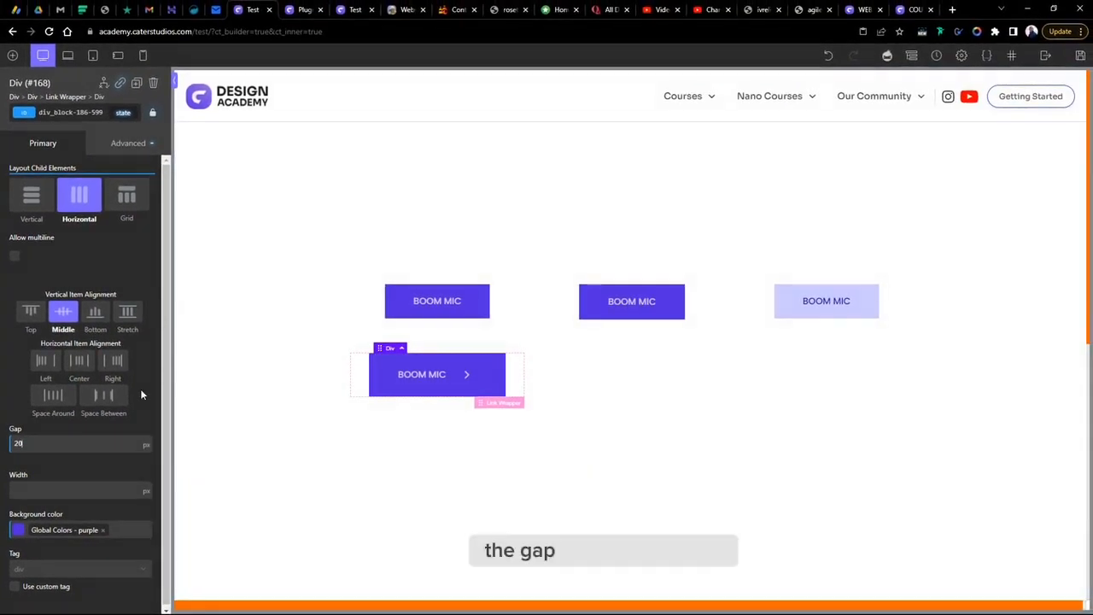
key("Down")
key("Down")
key("Down")
key("Down")
key("Down")
key("Down")
key("Down")
key("Down")
key("Down")
key("Down")
key("Down")
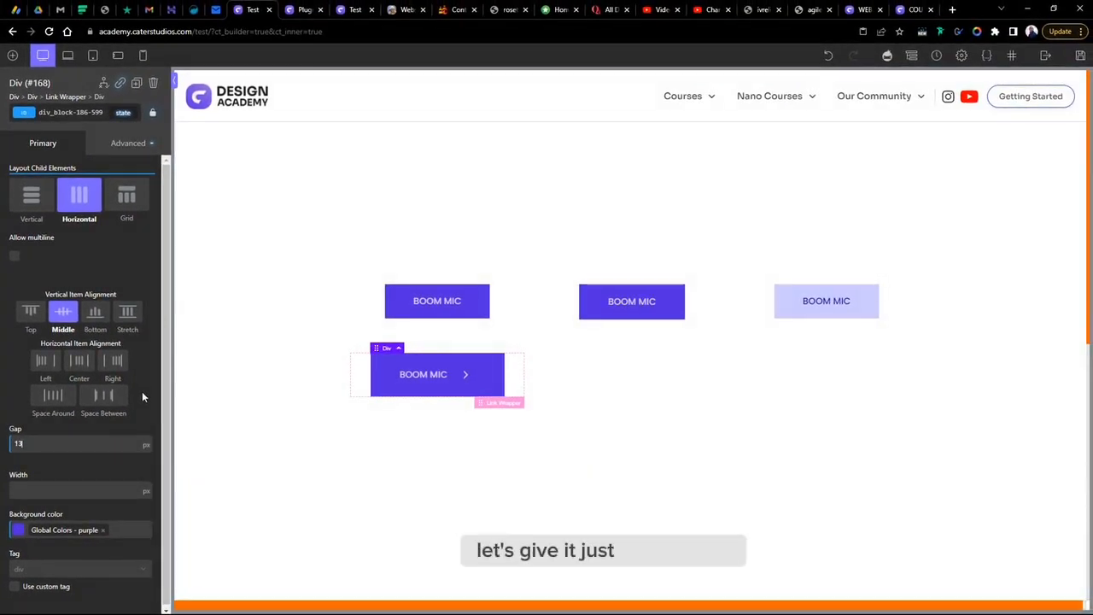
key("Up")
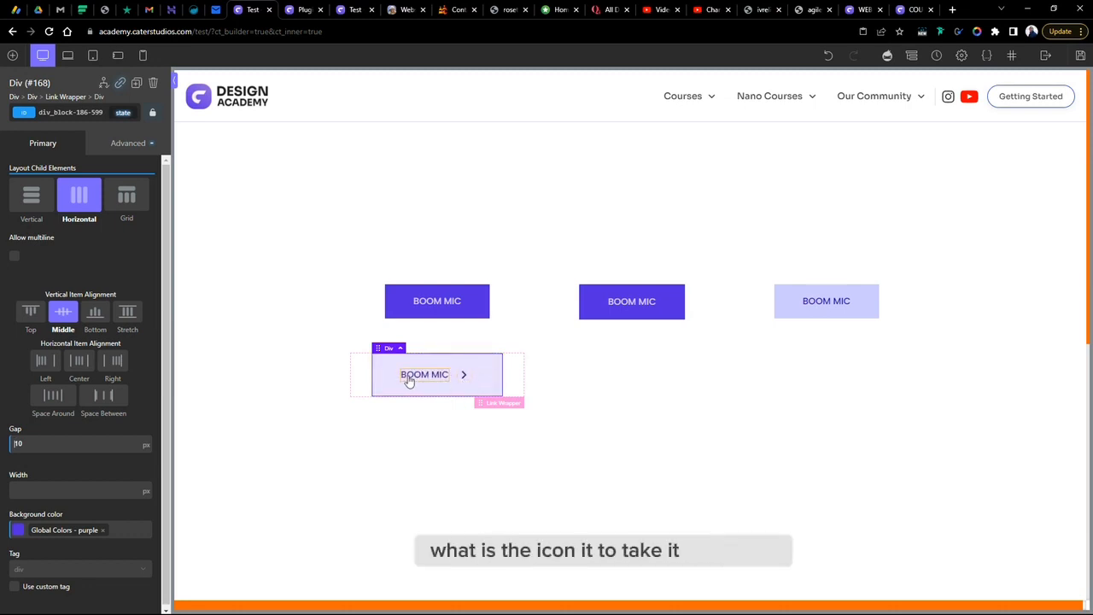
- Select the new button's link wrapper
left_click(507, 405)
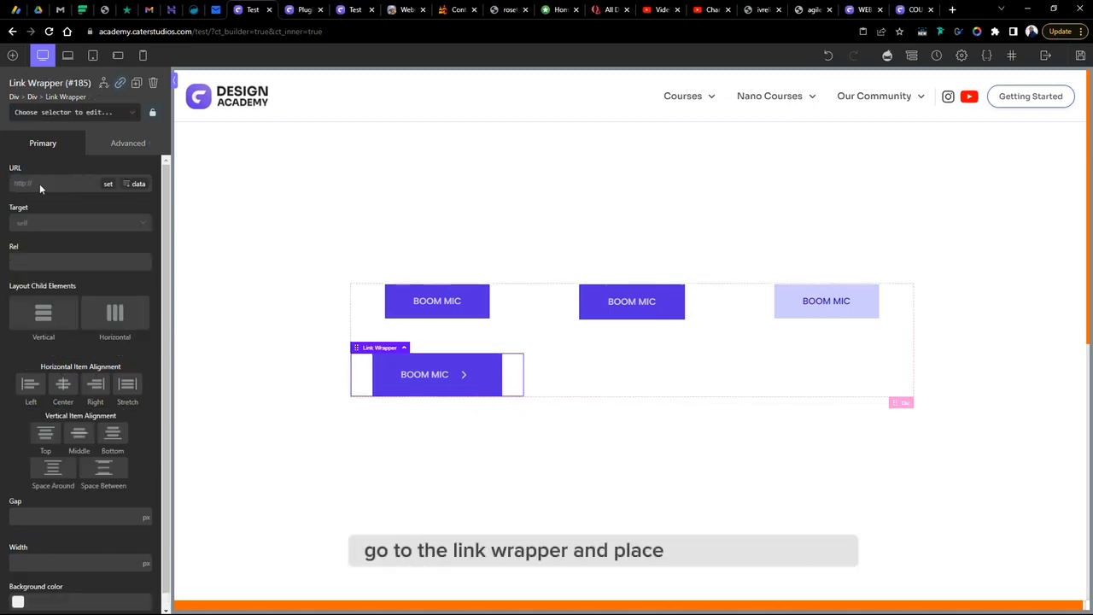
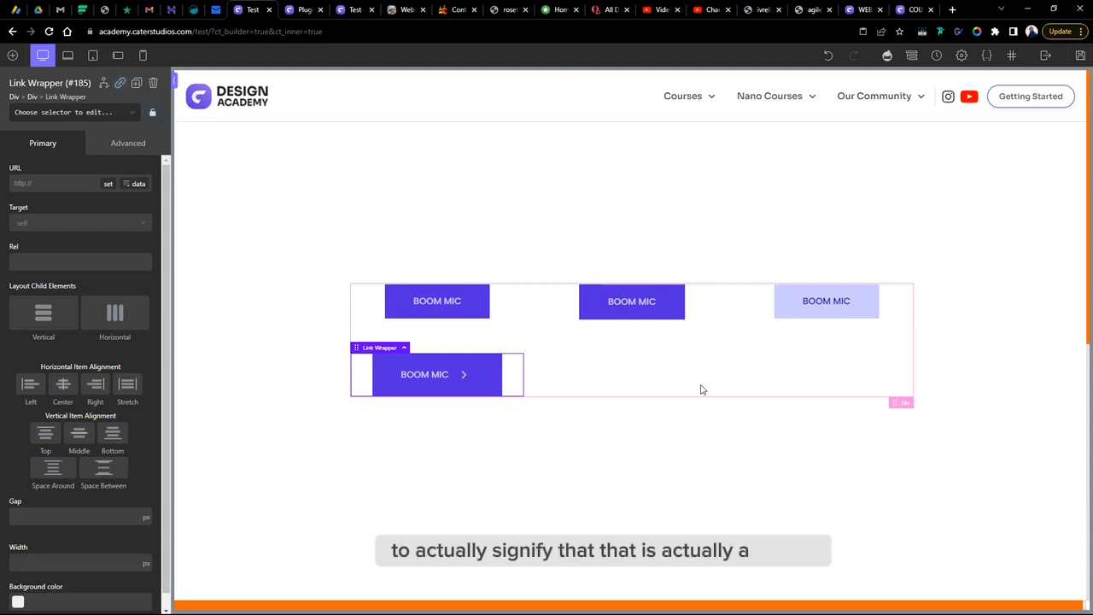
- In the hover state, make all borders of the second button's inner div transparent by setting their colour opacity to 0
left_click(678, 307)
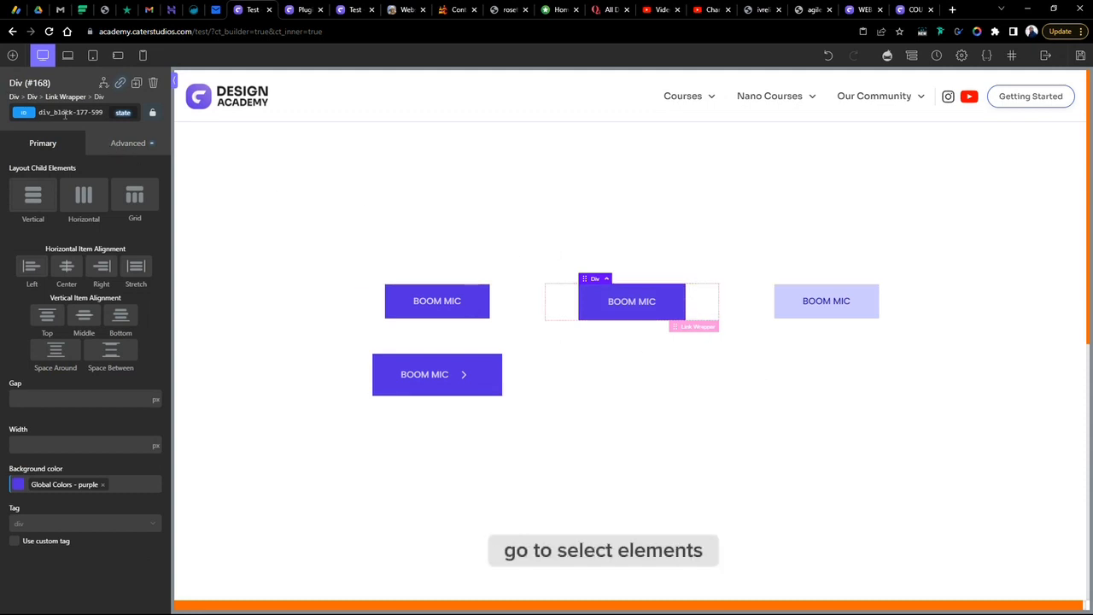
left_click(128, 142)
left_click(66, 297)
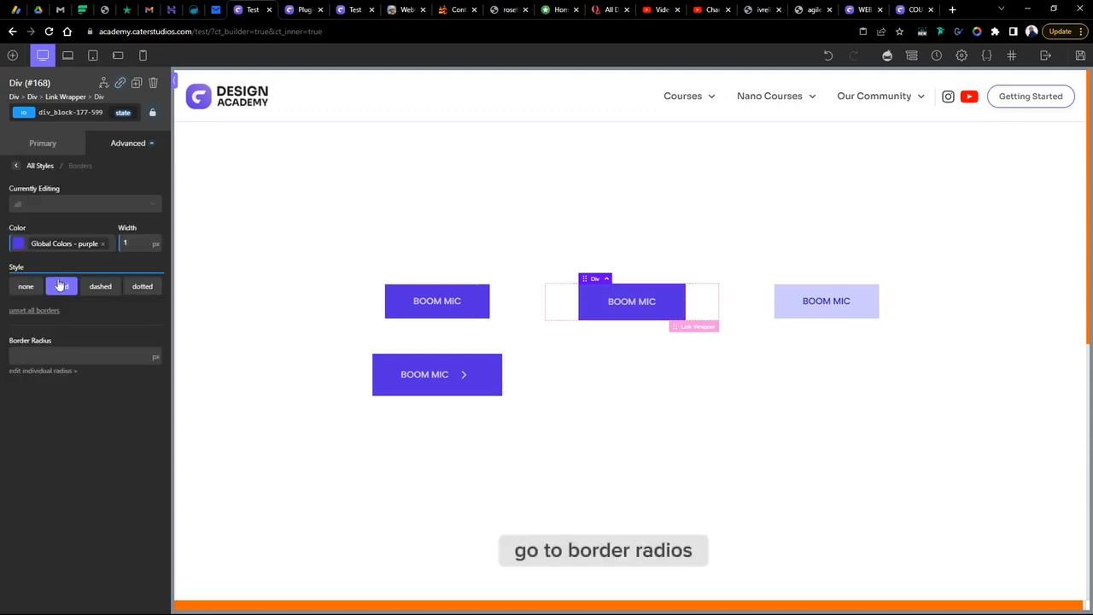
left_click(45, 207)
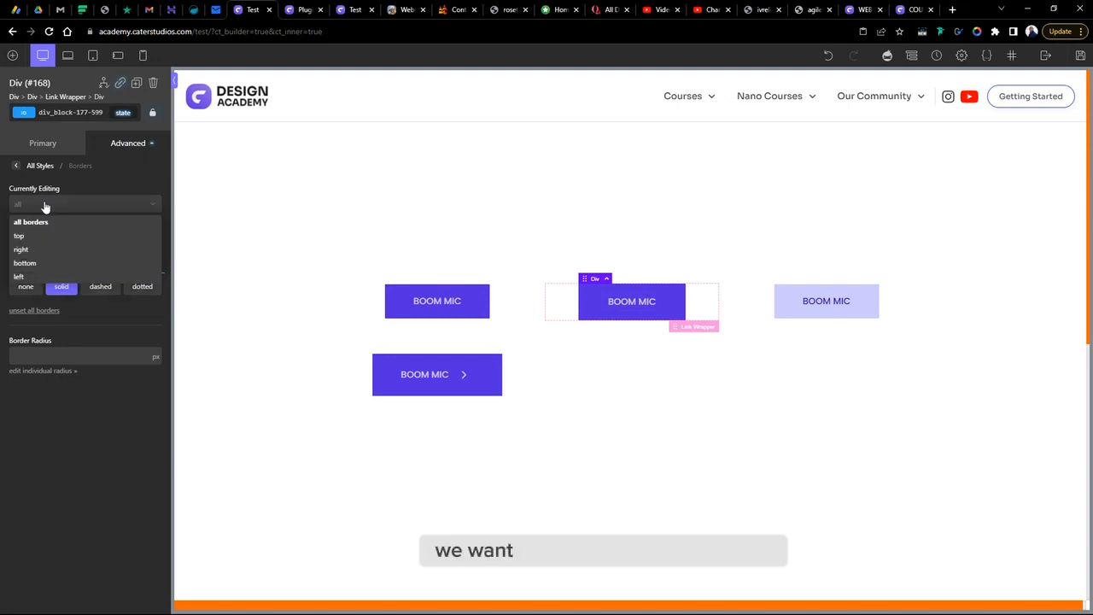
left_click(39, 264)
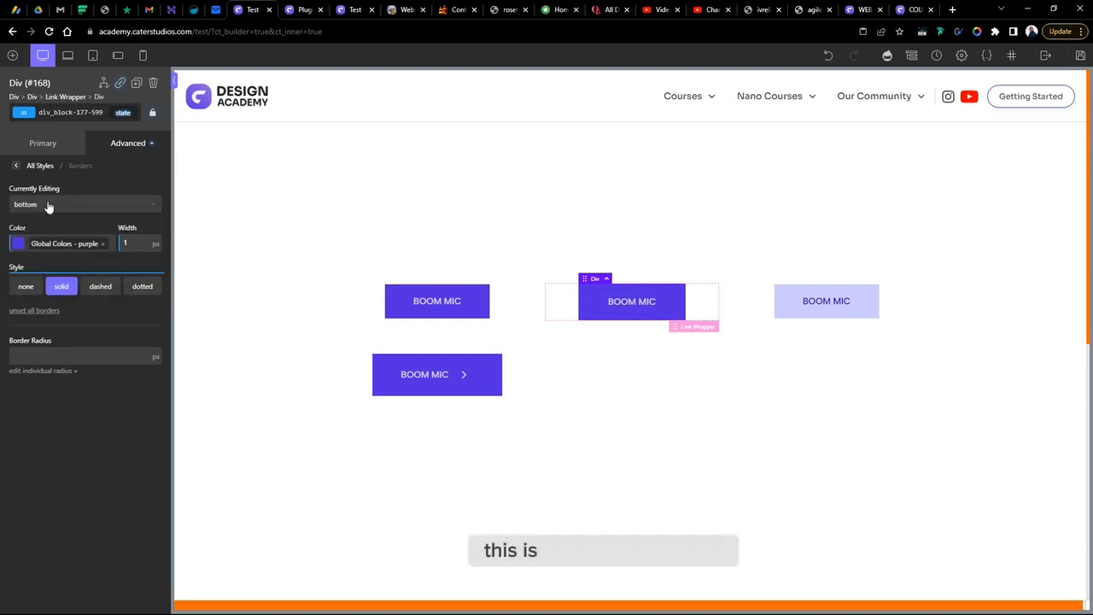
left_click(49, 206)
left_click(47, 219)
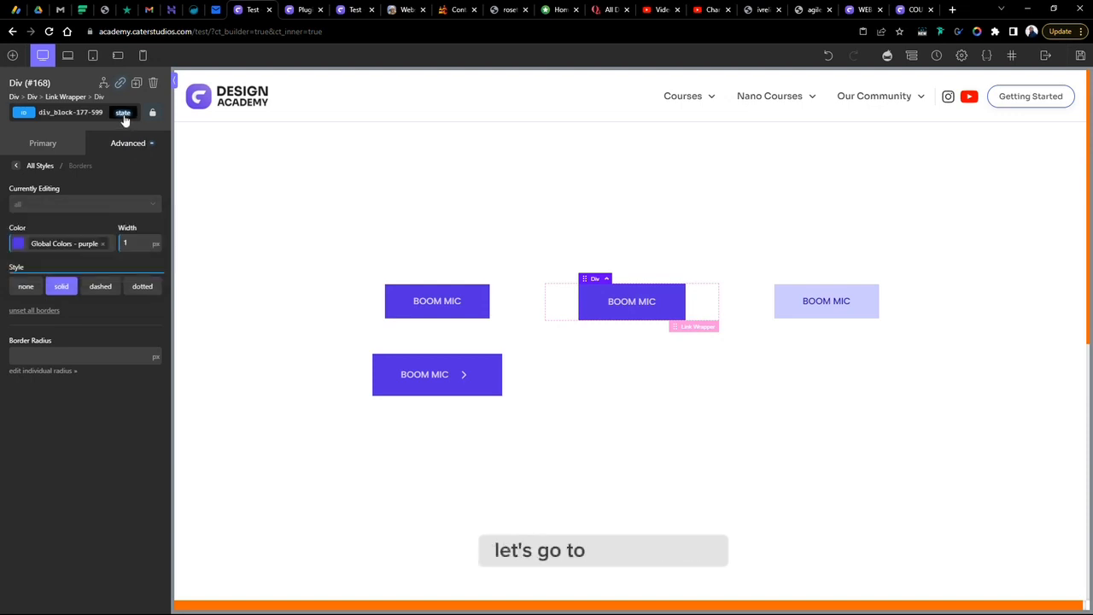
left_click(124, 115)
left_click(127, 154)
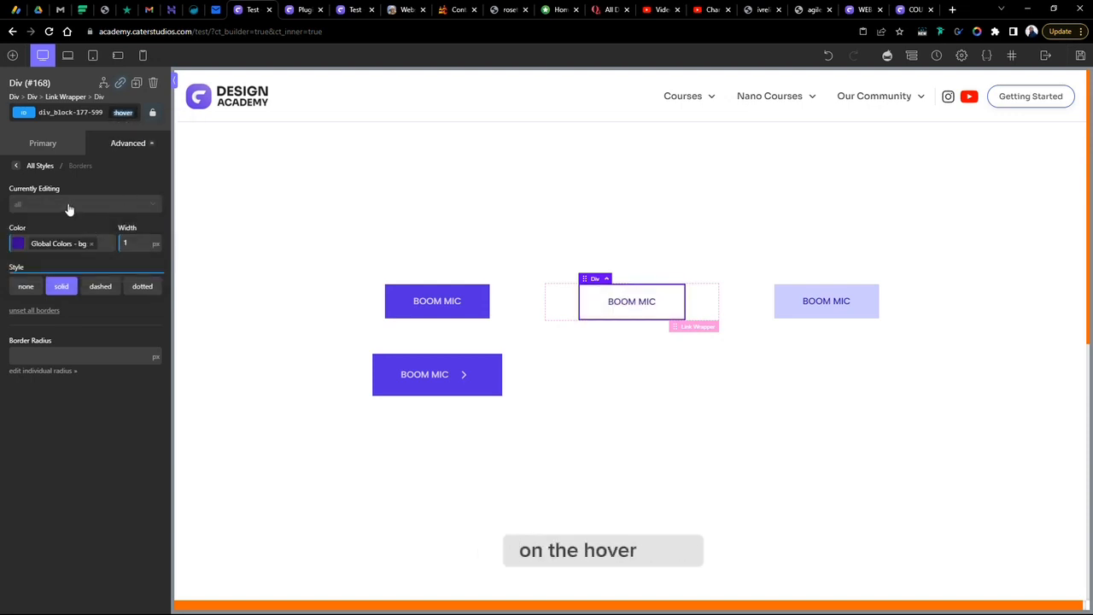
left_click(69, 206)
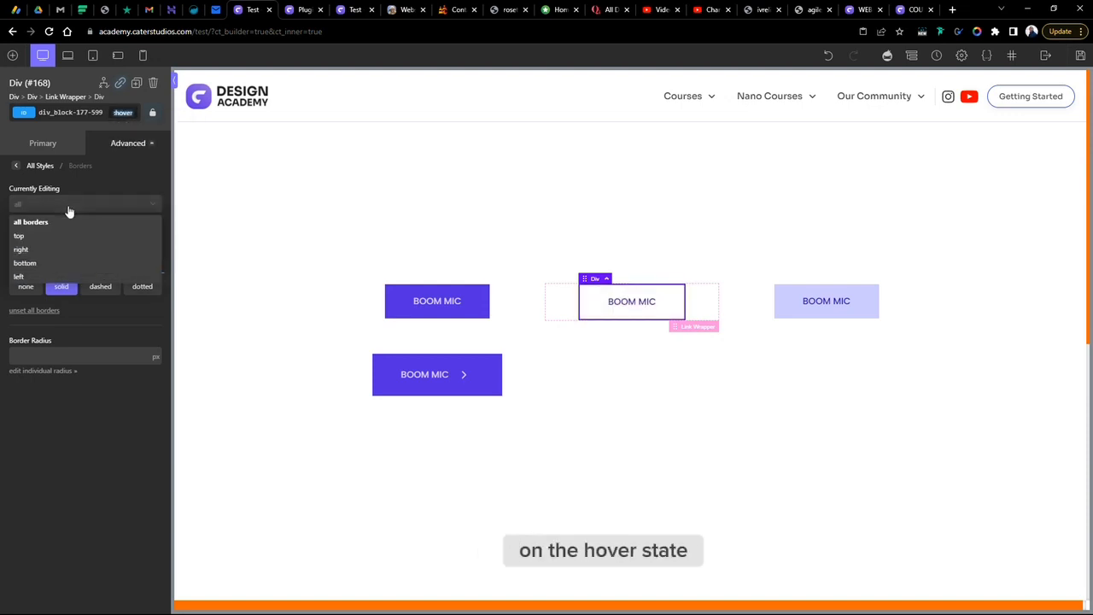
left_click(61, 264)
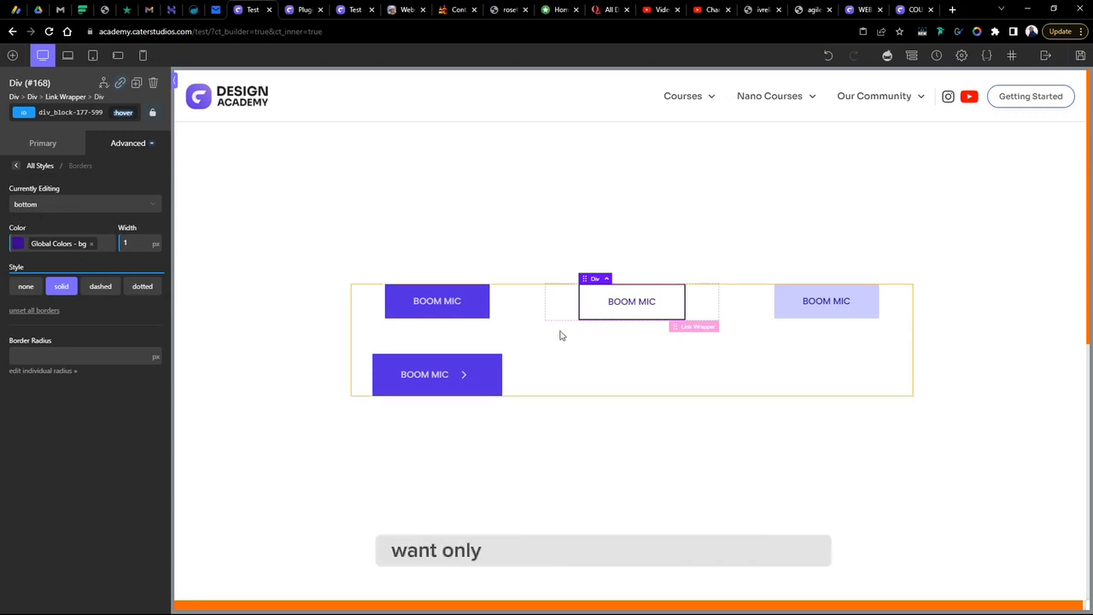
left_click(119, 210)
left_click(71, 220)
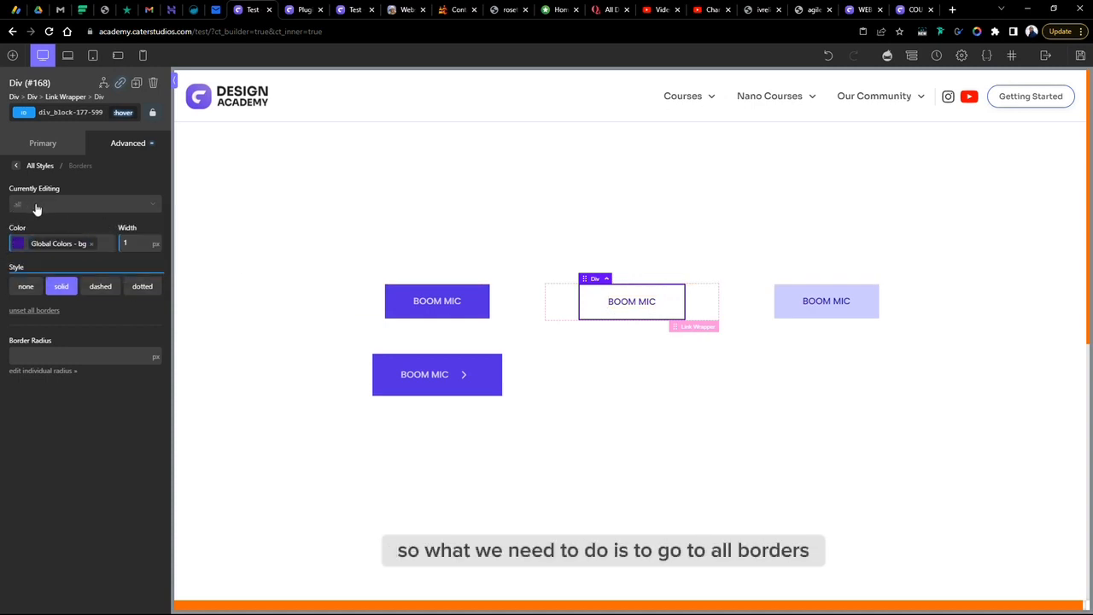
left_click(21, 245)
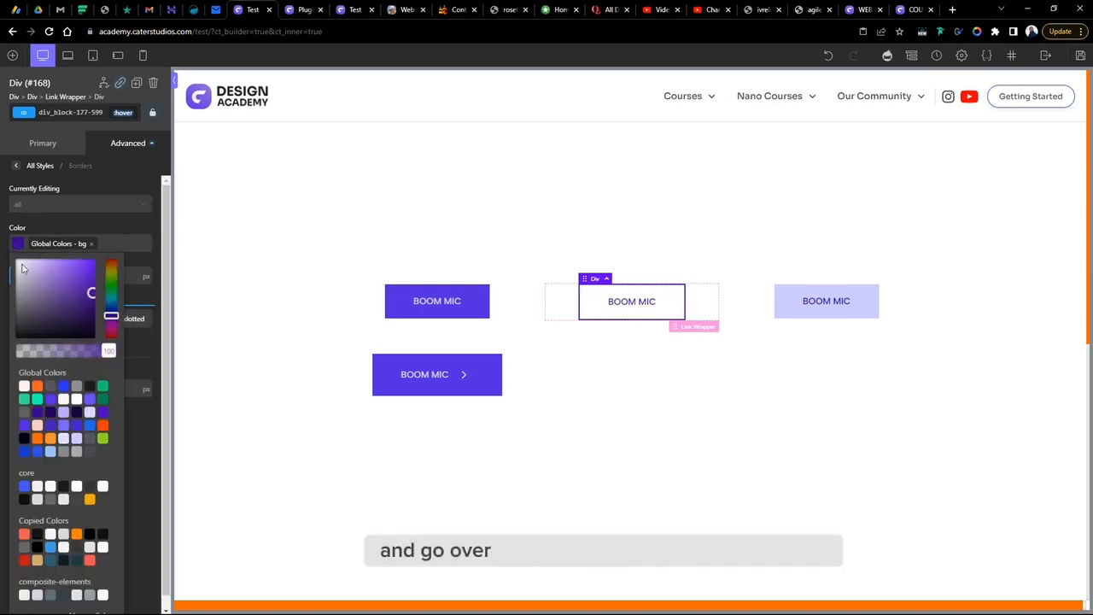
left_click_drag(100, 354, 15, 353)
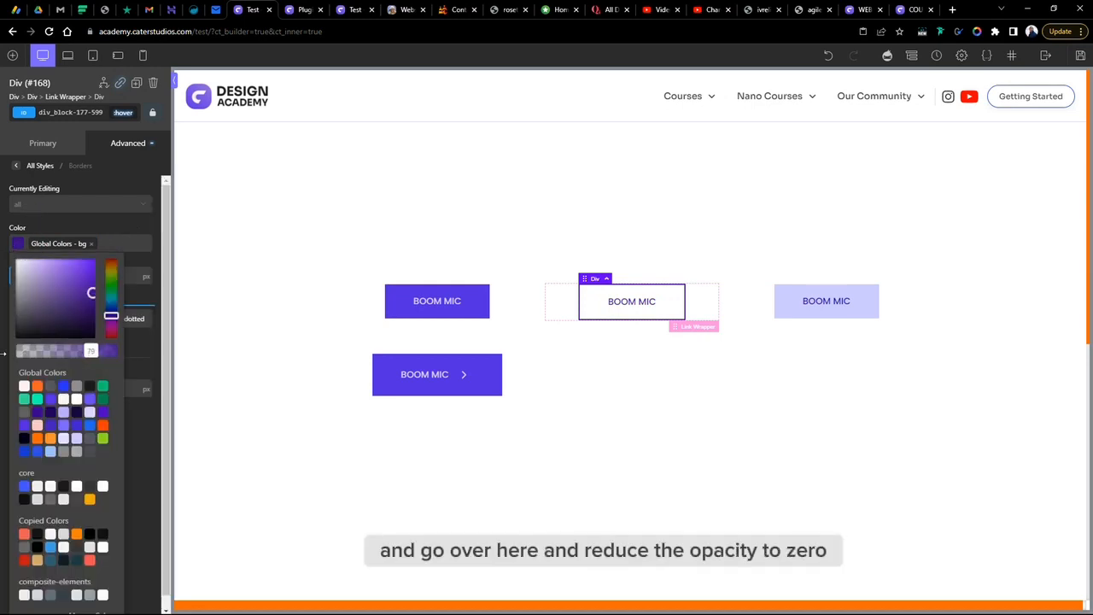
left_click(55, 241)
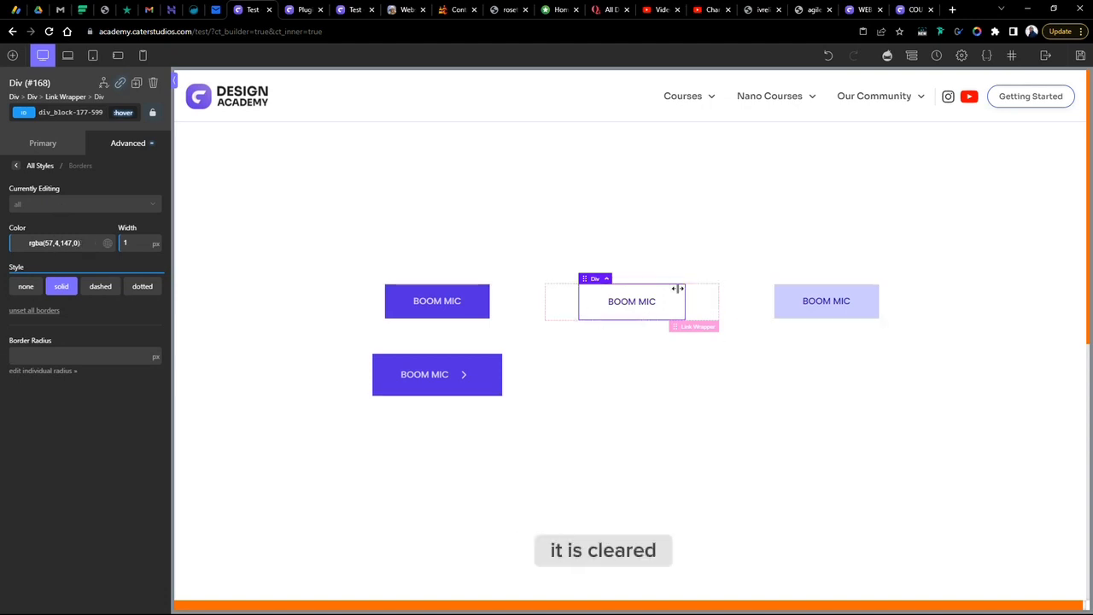
- Switch to editing only the bottom border and set its hover colour to #2c0570
left_click(45, 207)
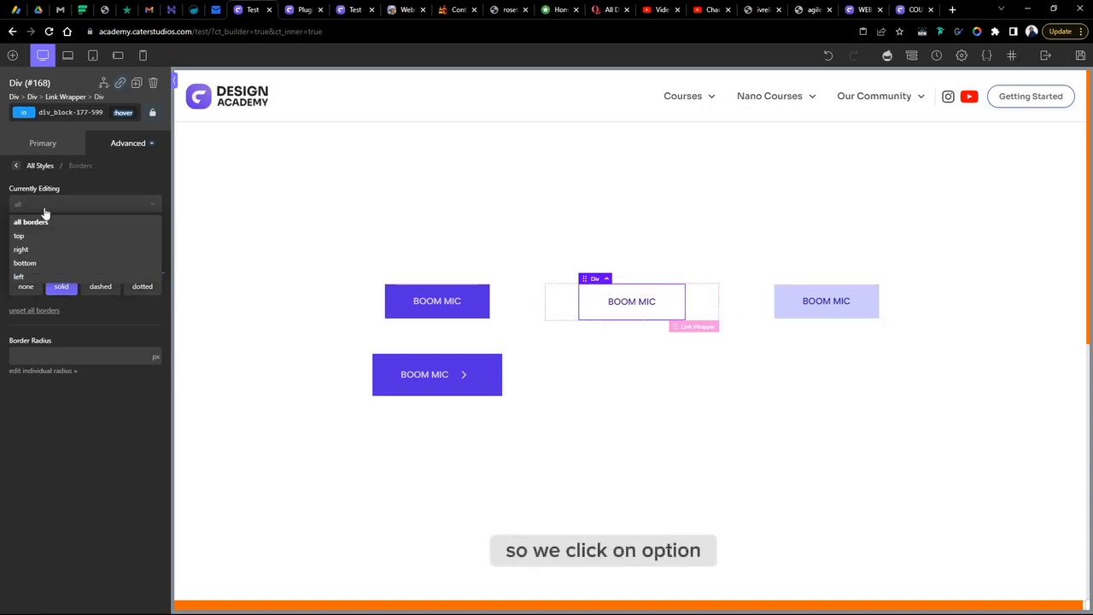
left_click(34, 263)
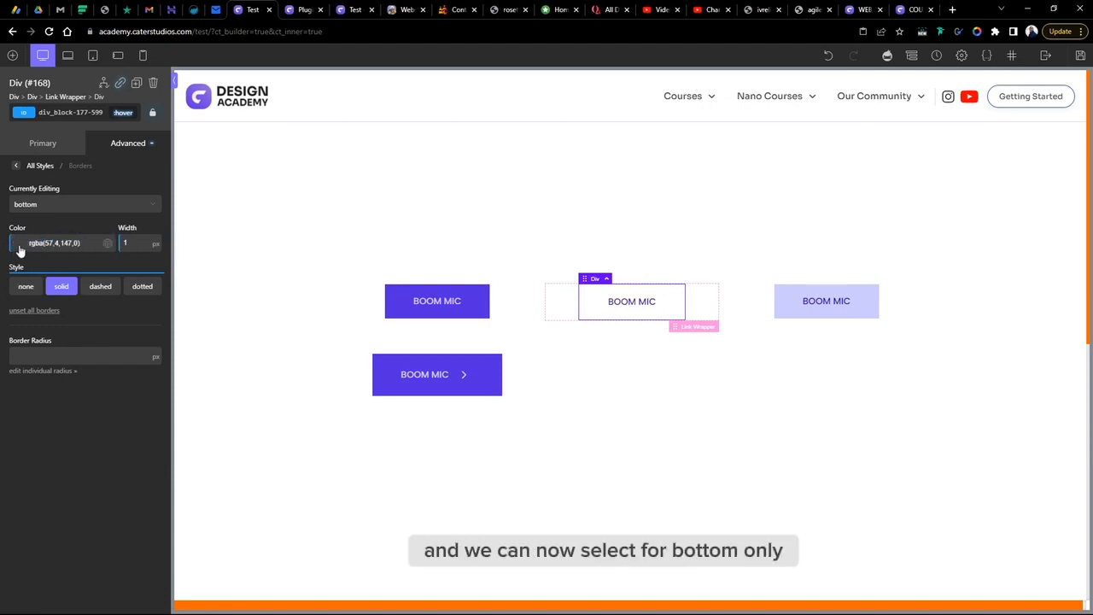
left_click(21, 247)
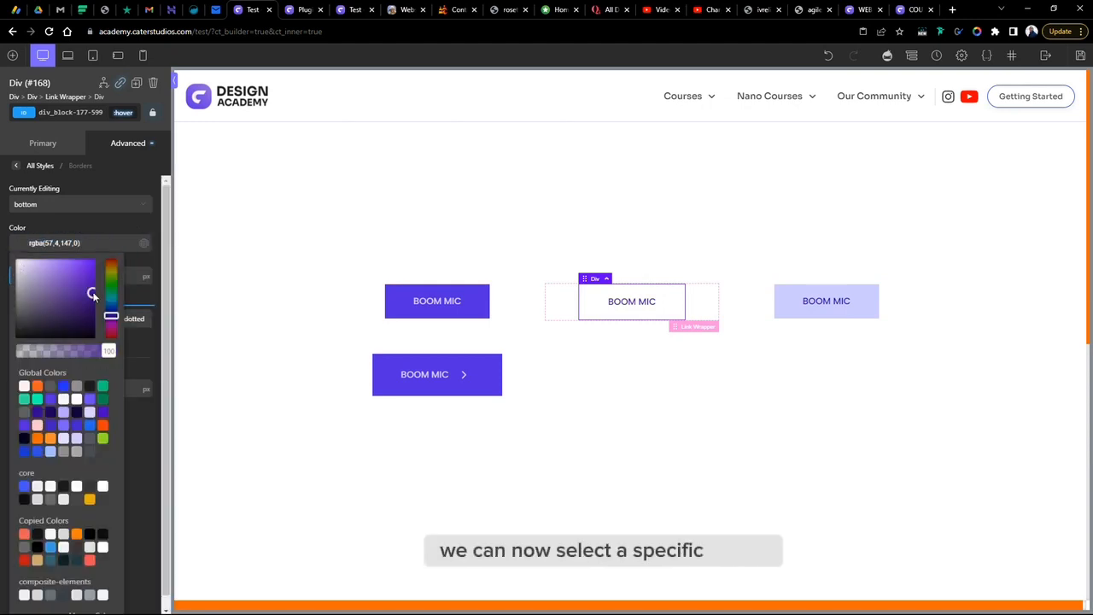
left_click(92, 303)
mouse_move(109, 350)
left_mouse_down()
mouse_move(61, 350)
mouse_move(173, 352)
left_mouse_up()
left_click(225, 361)
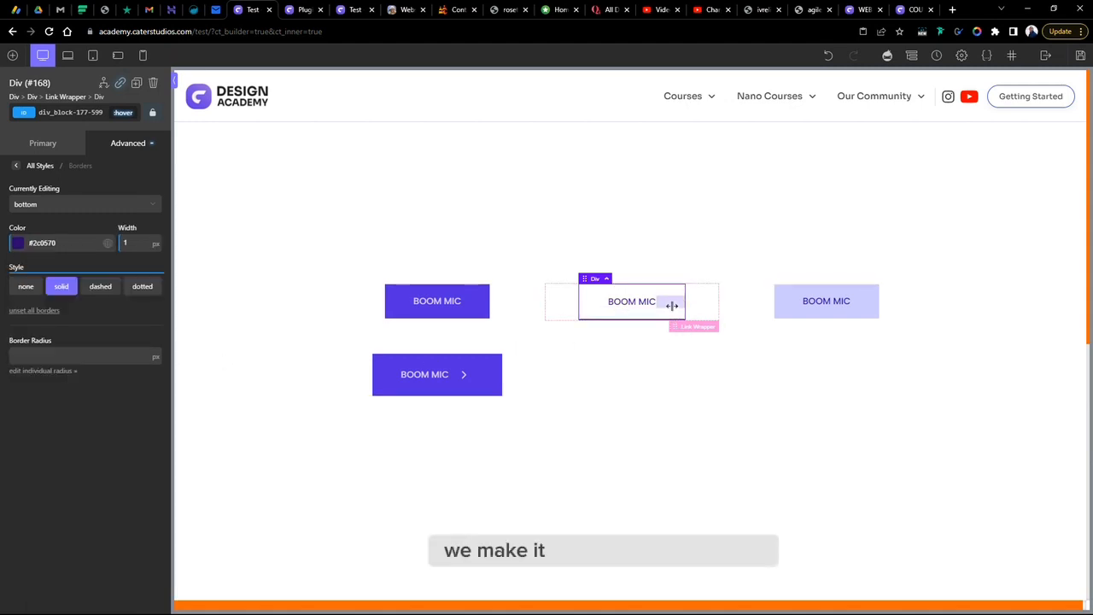
- Reselect the second button's inner div and review its hover border settings
left_click(679, 354)
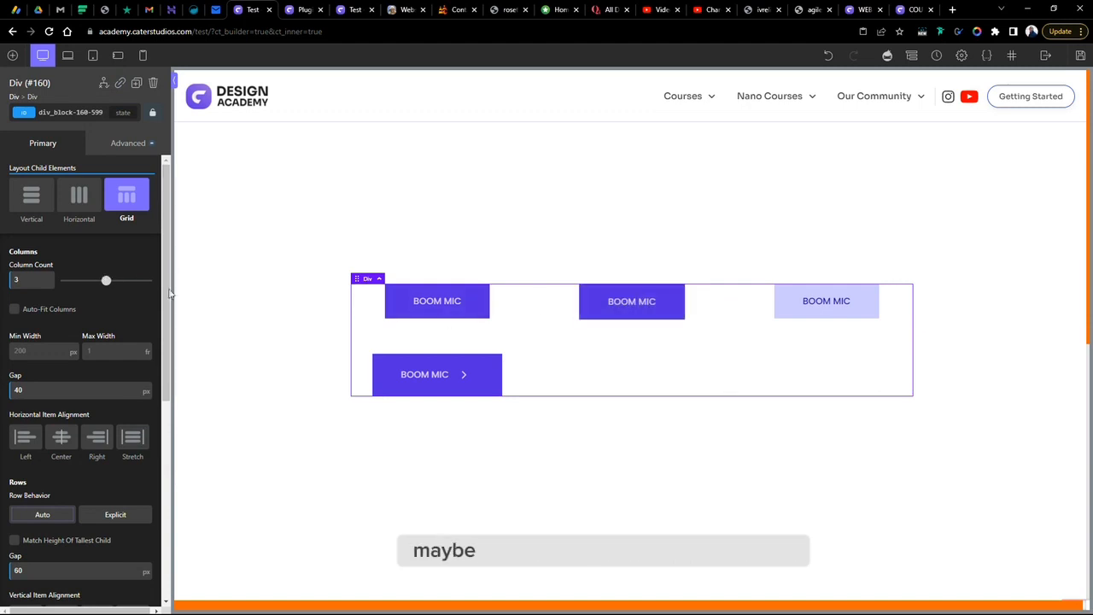
left_click(676, 302)
left_click(128, 143)
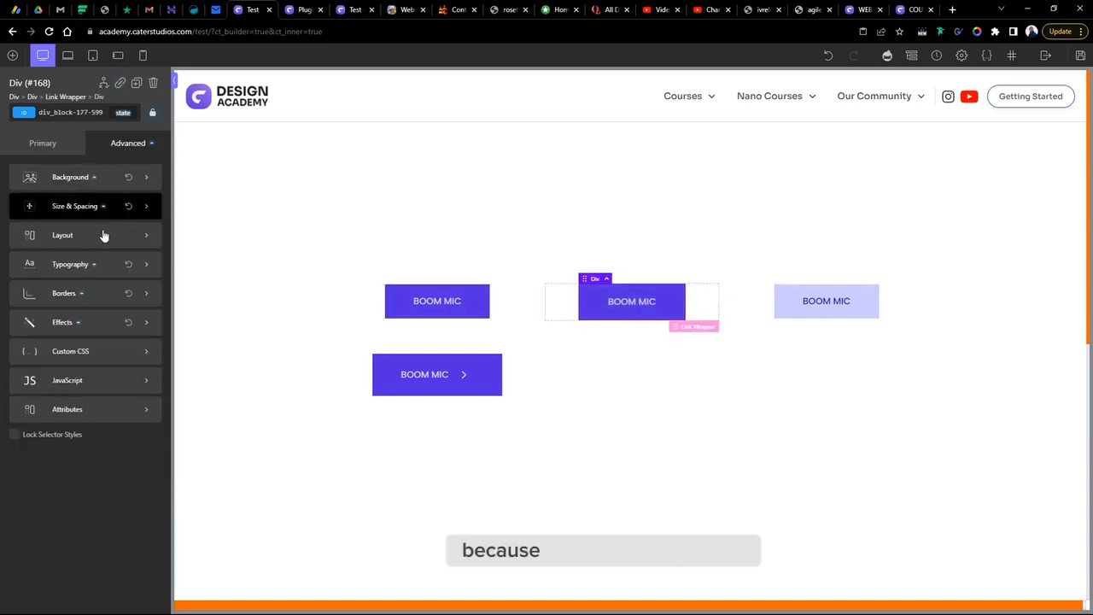
left_click(73, 296)
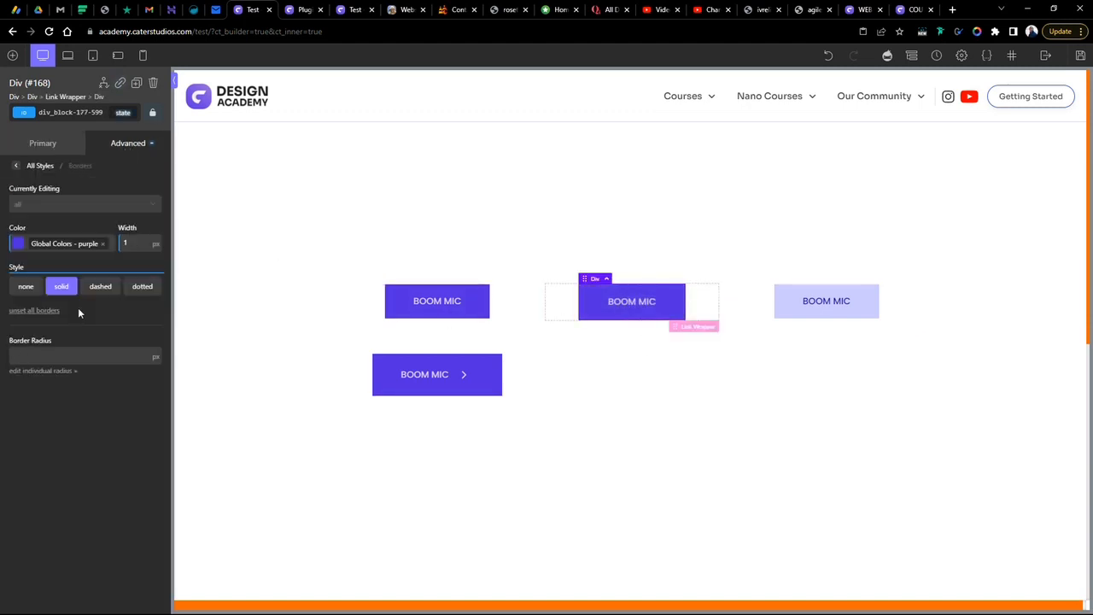
left_click(123, 113)
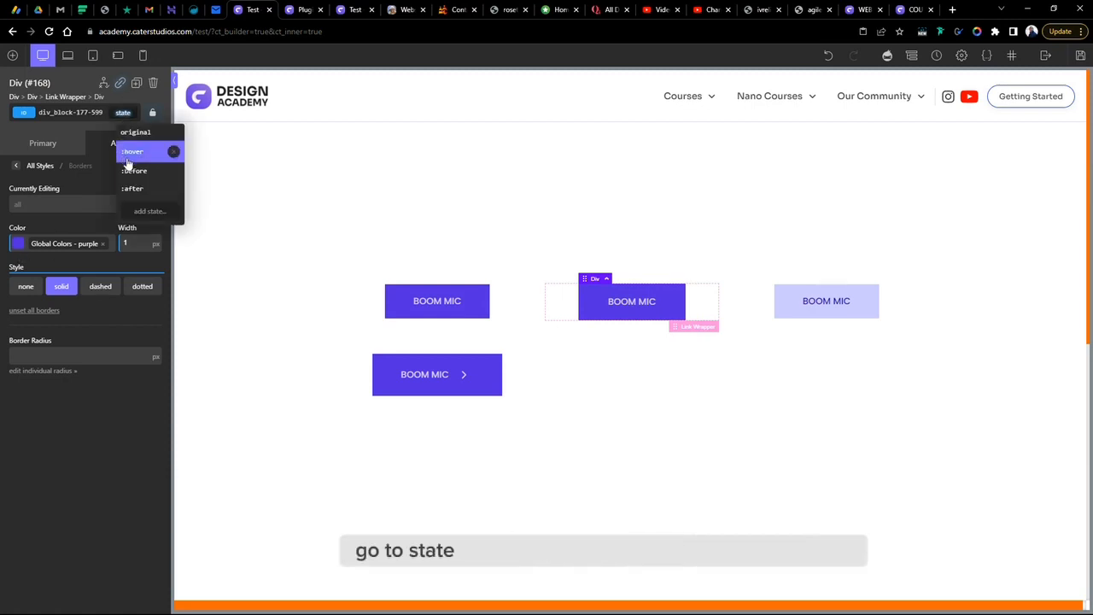
left_click(133, 151)
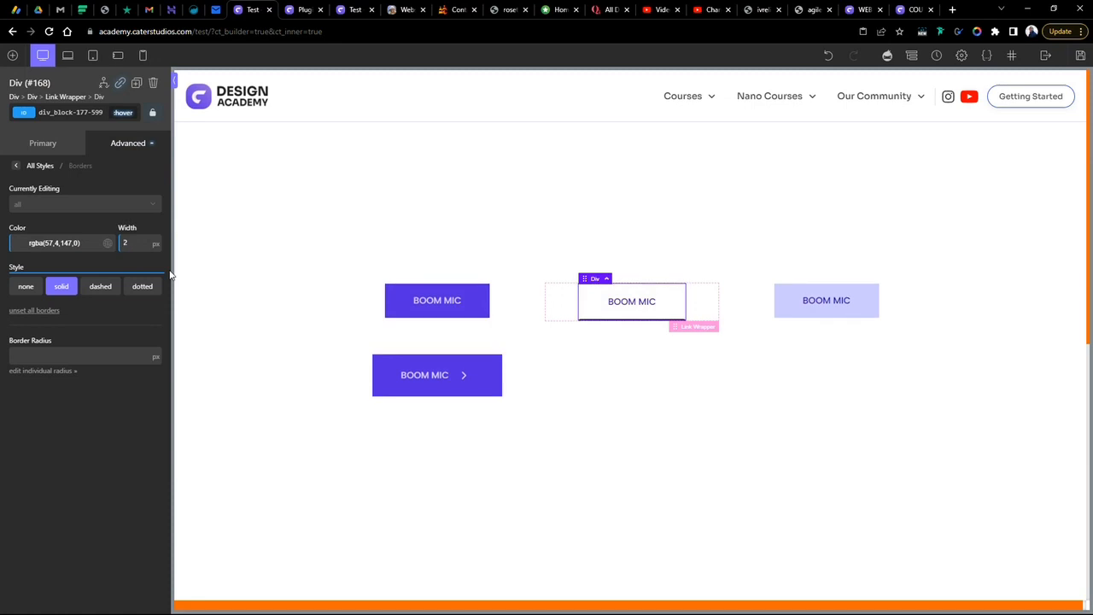
left_click(788, 384)
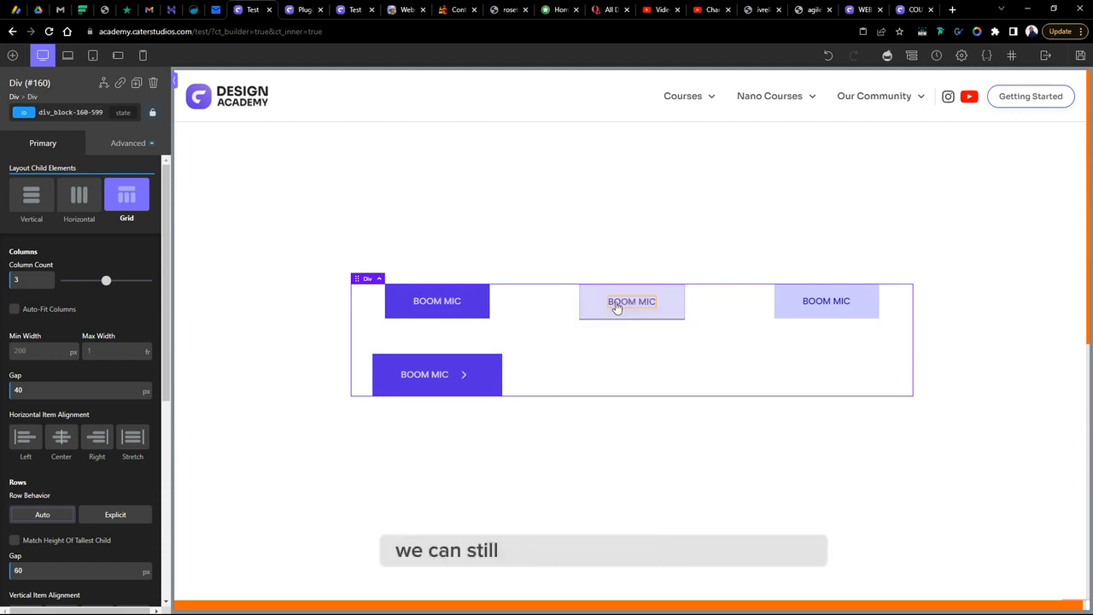
- Duplicate the first button and move the copy beside the arrow button in the second row
right_click(498, 298)
left_click(514, 312)
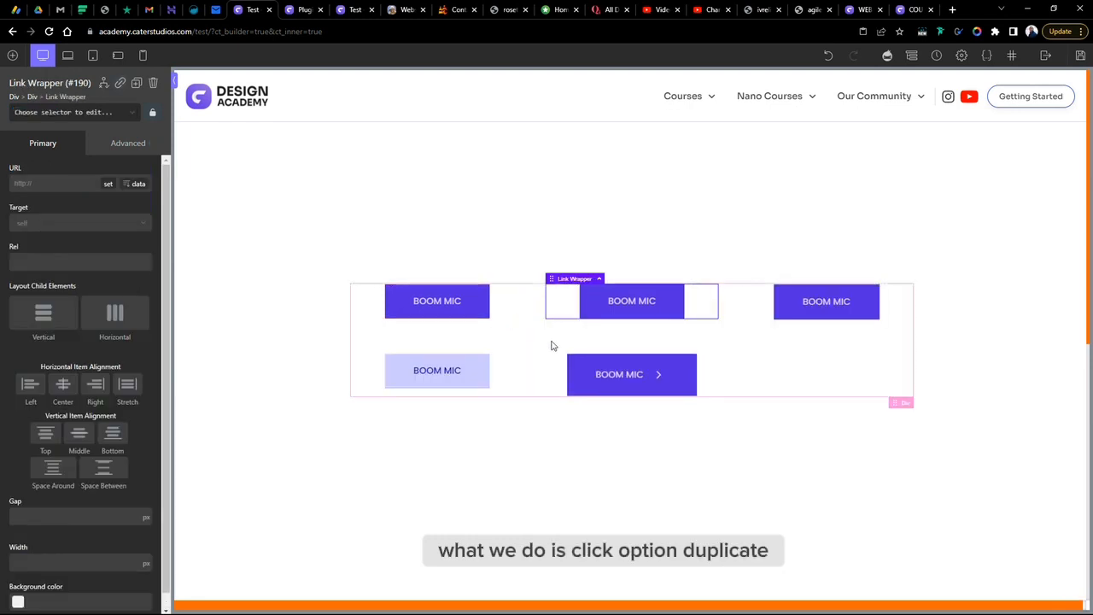
left_click_drag(571, 305, 742, 371)
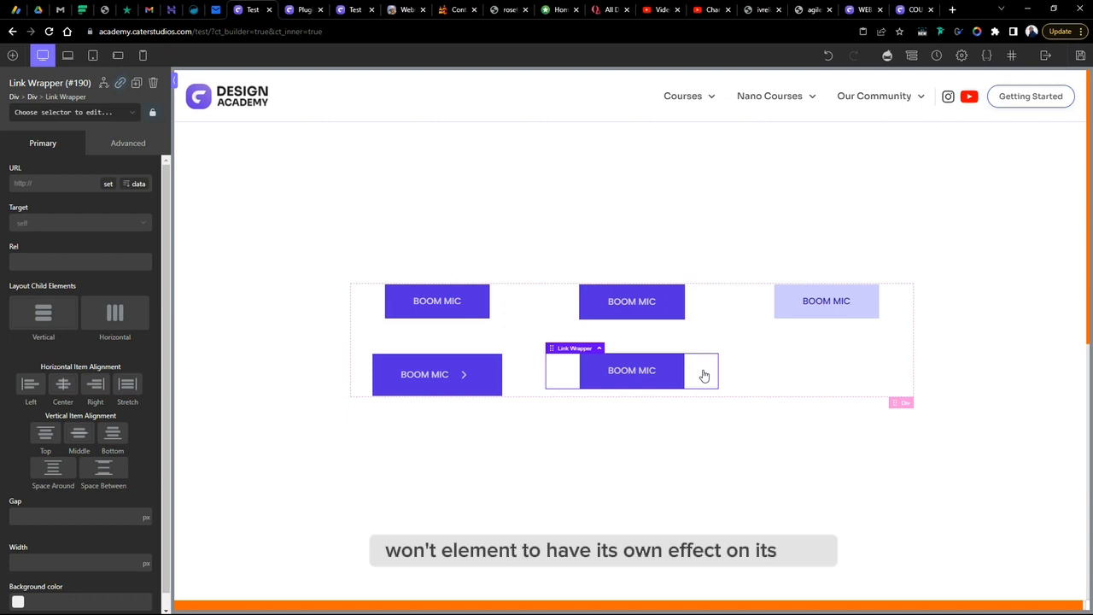
- Add a Div inside the duplicated button's link wrapper
left_click(11, 56)
left_click(77, 156)
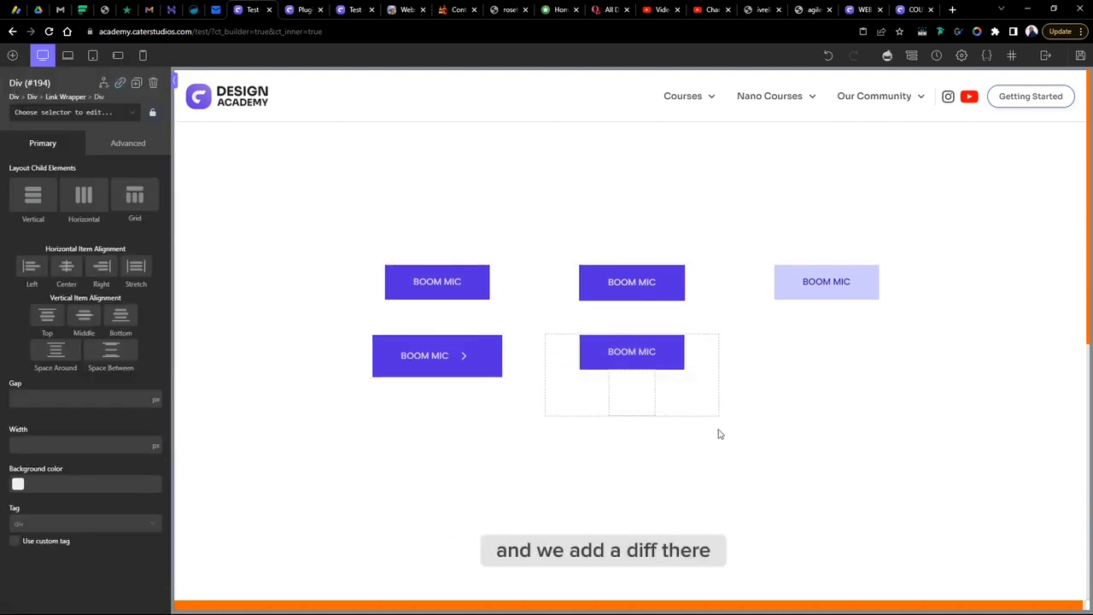
left_click(681, 384)
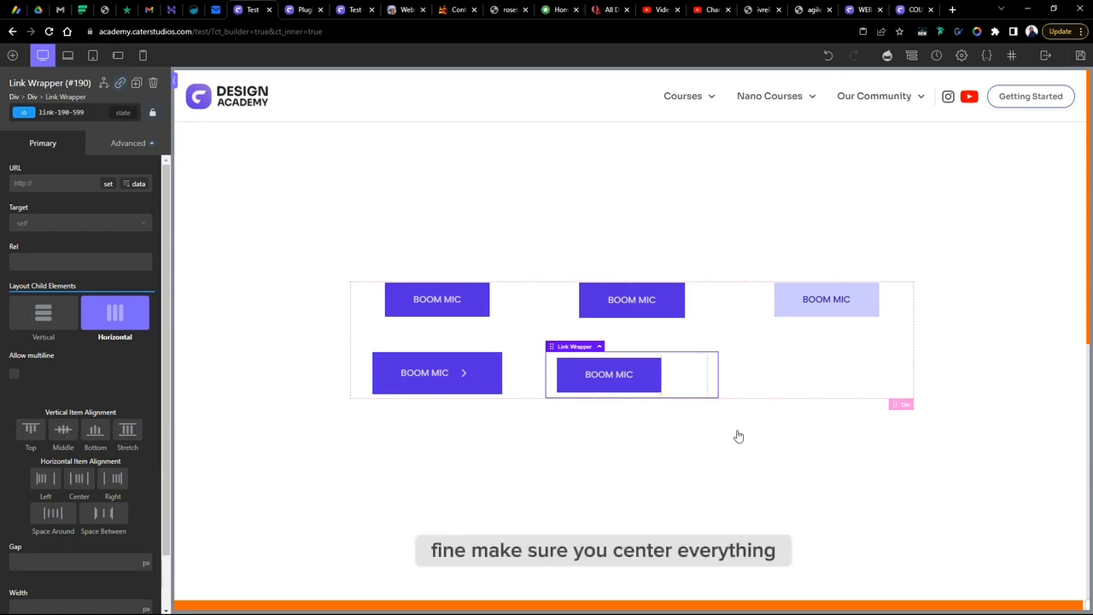
- Insert an Icon element into the new div
left_click(678, 373)
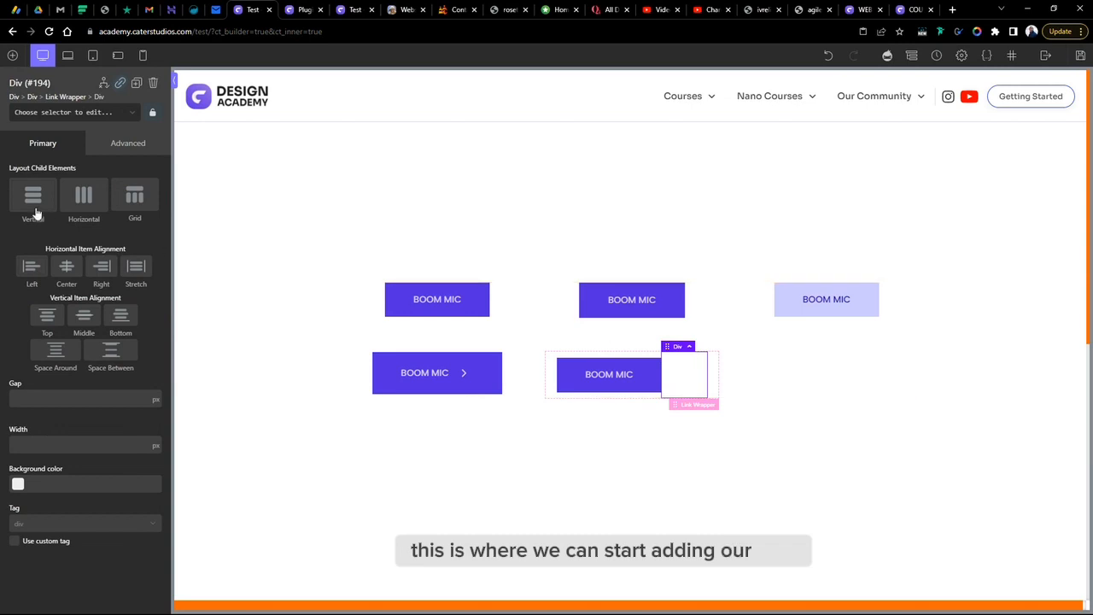
left_click(13, 55)
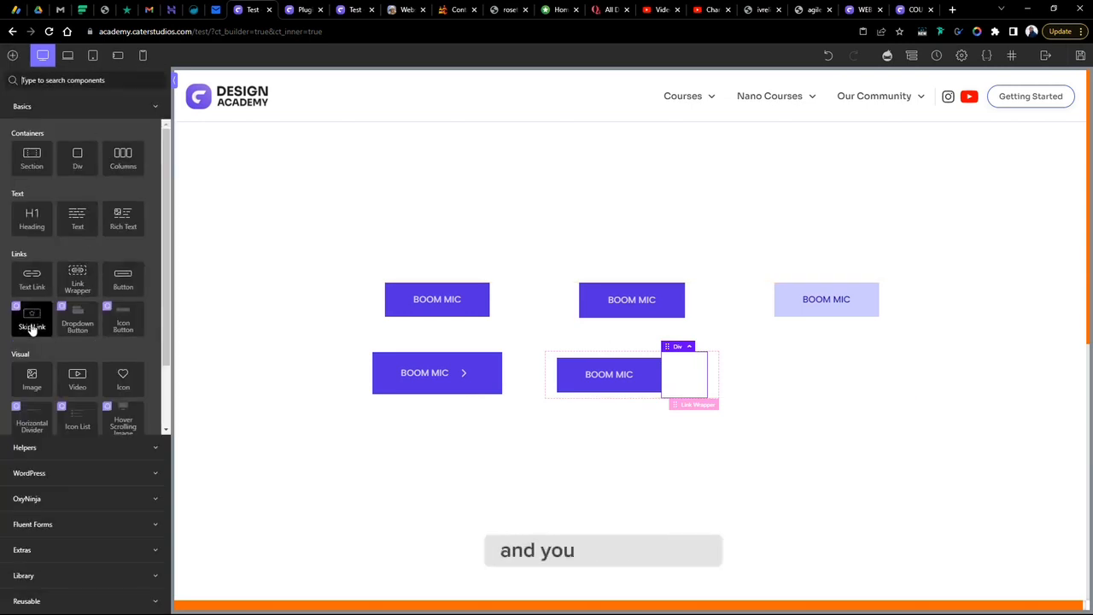
left_click(123, 379)
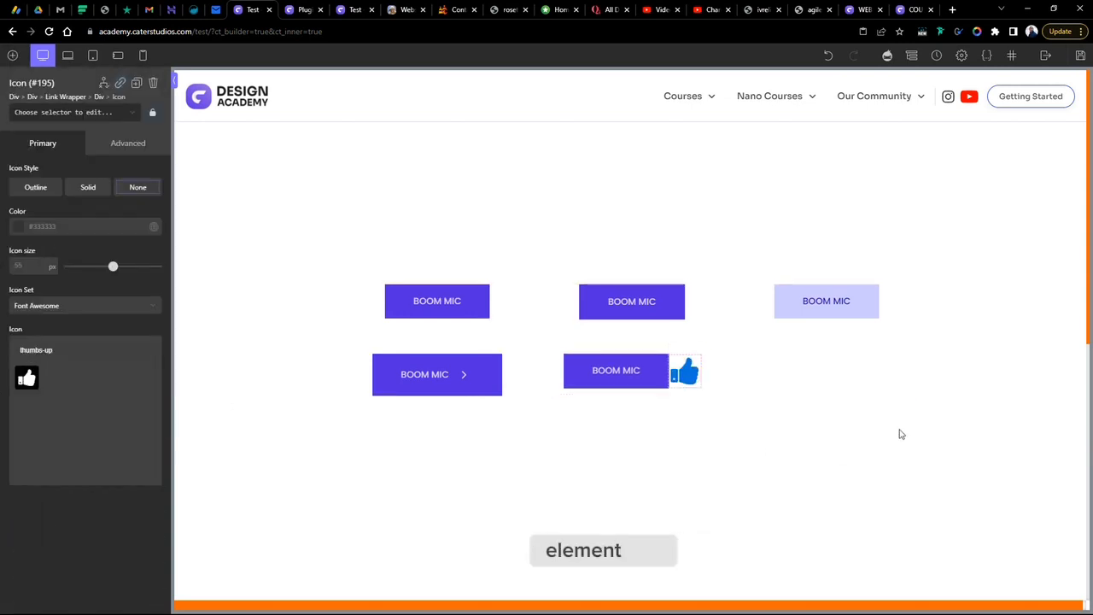
- Replace the new button's purple div with a copy of the light-purple third button's div
left_click(649, 371)
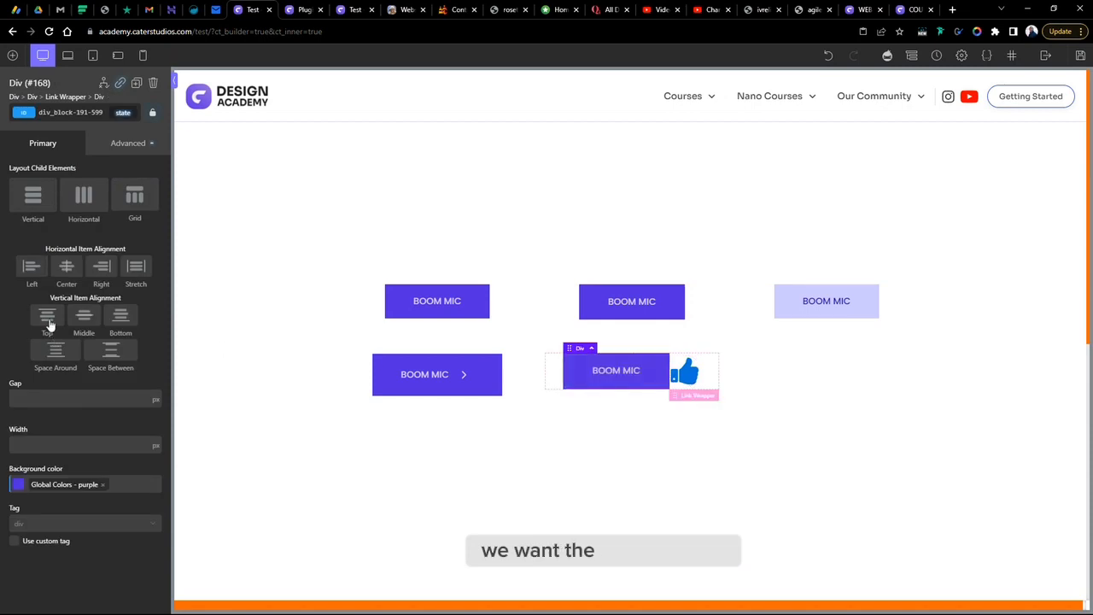
right_click(862, 299)
left_click(893, 306)
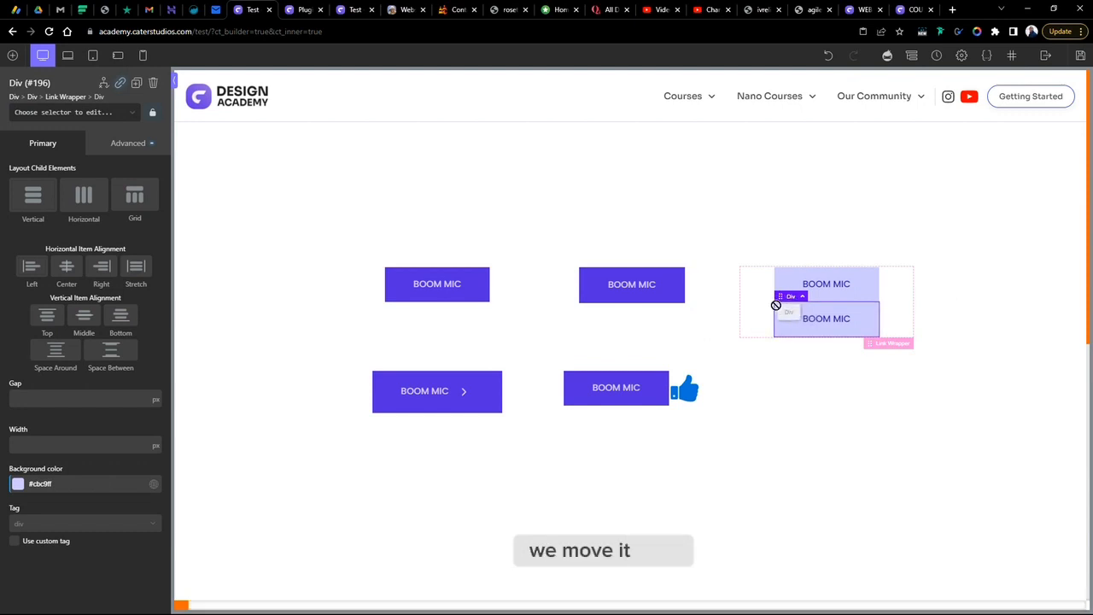
left_click_drag(779, 296, 592, 399)
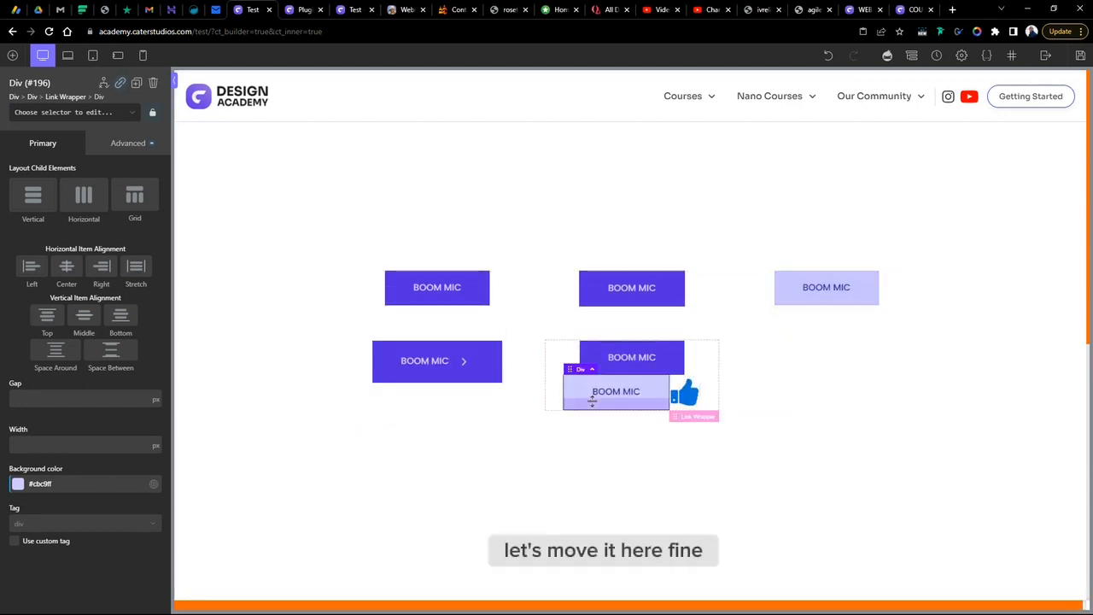
left_click(674, 356)
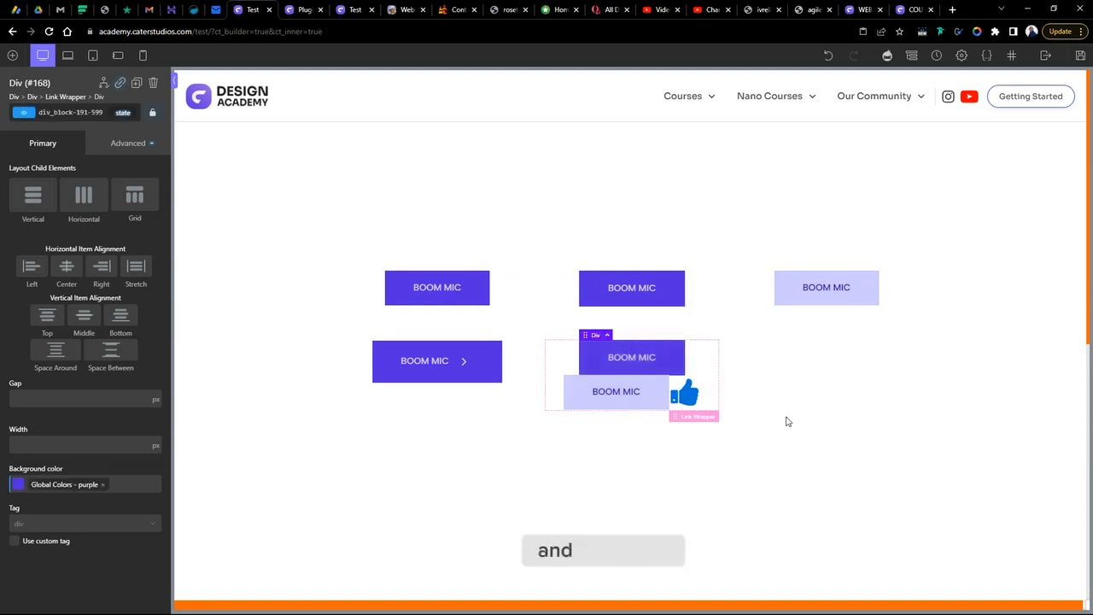
key("Delete")
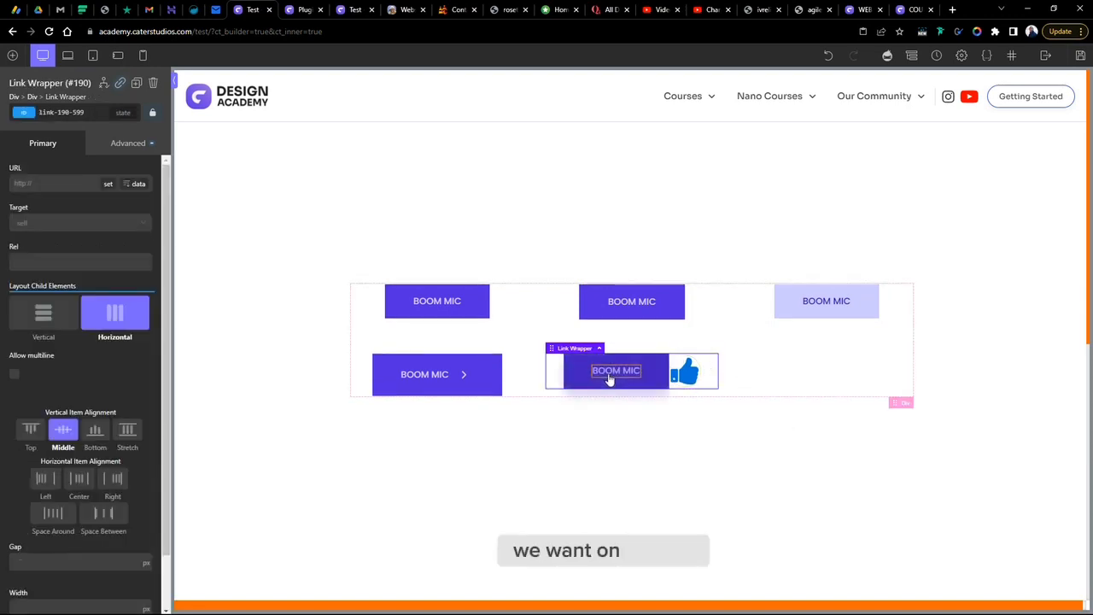
- Give the div wrapping the icon the global "bg" background colour
left_click(688, 373)
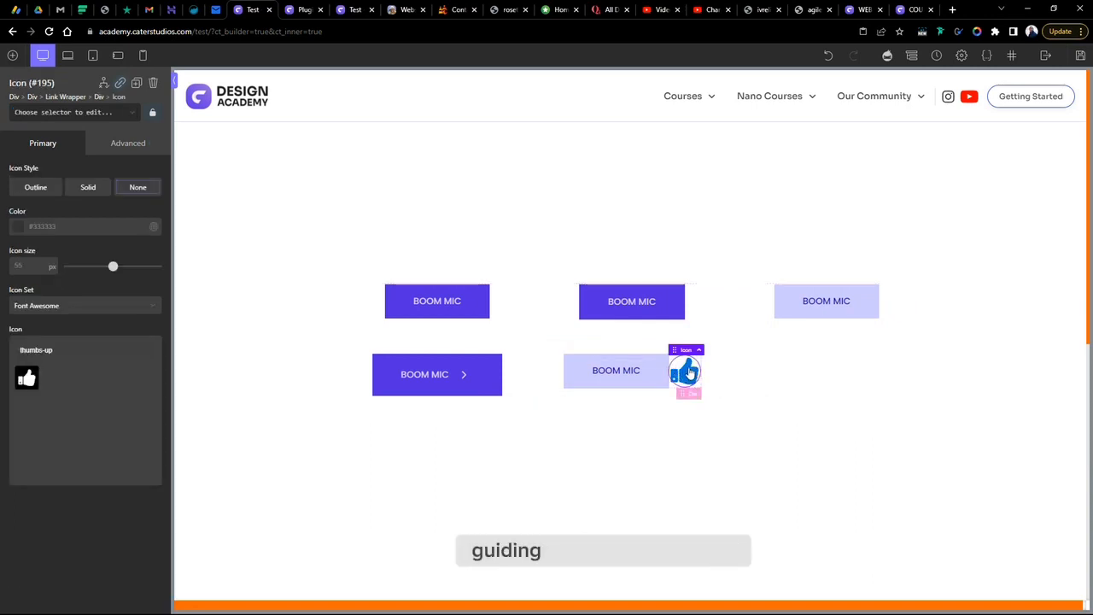
left_click(692, 393)
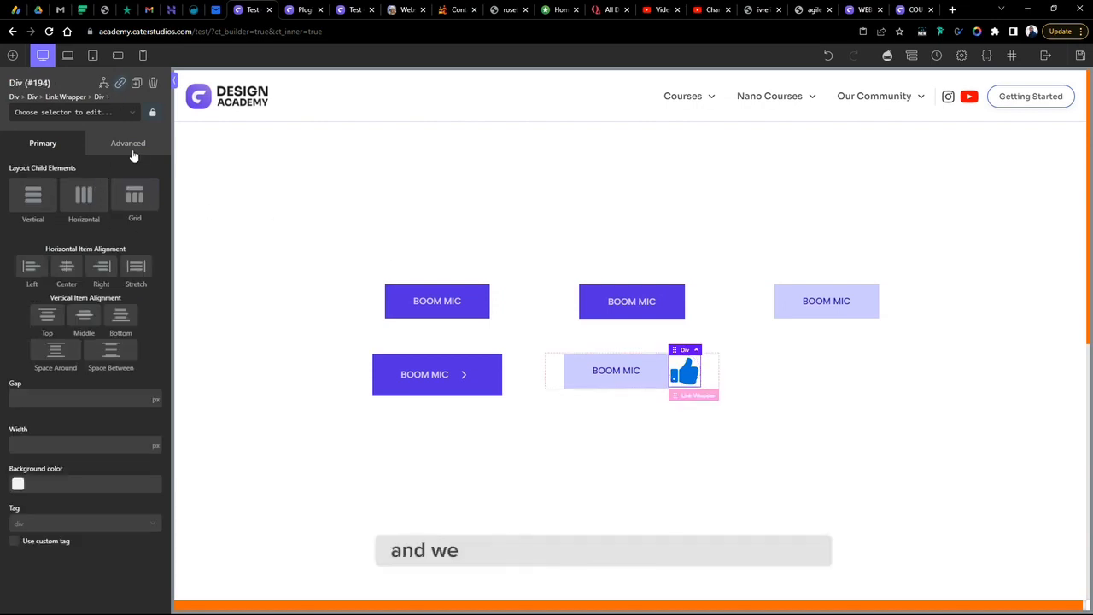
left_click(129, 143)
left_click(86, 180)
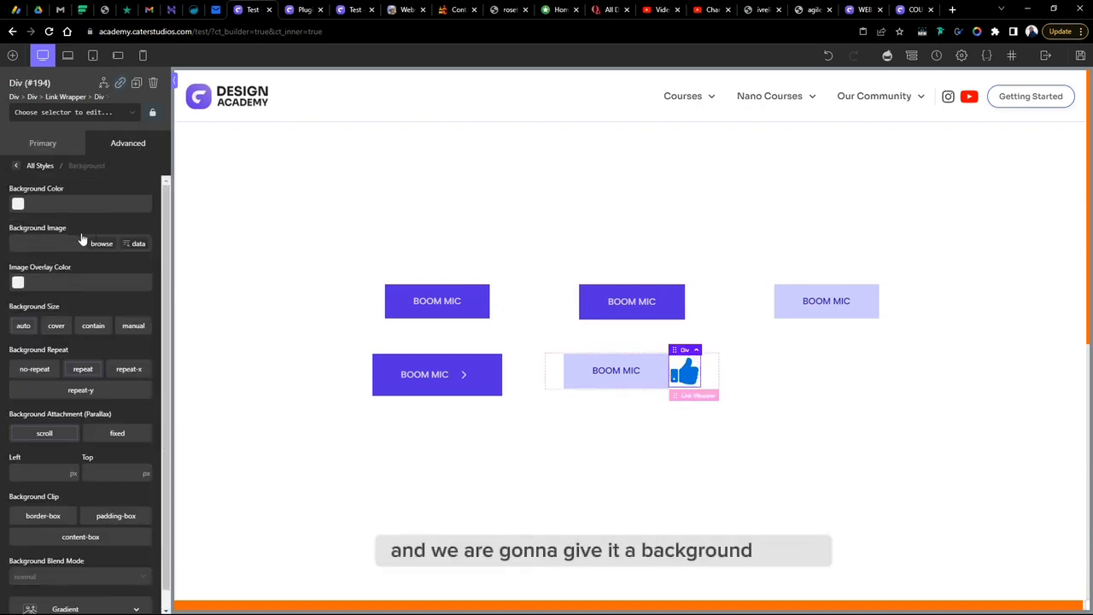
left_click(18, 204)
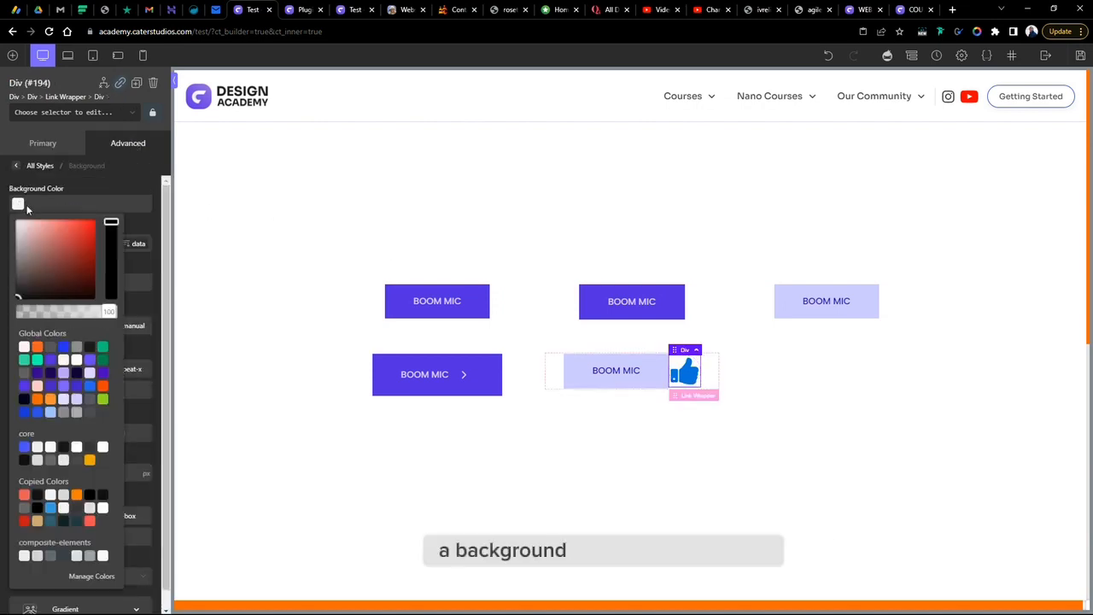
left_click(37, 373)
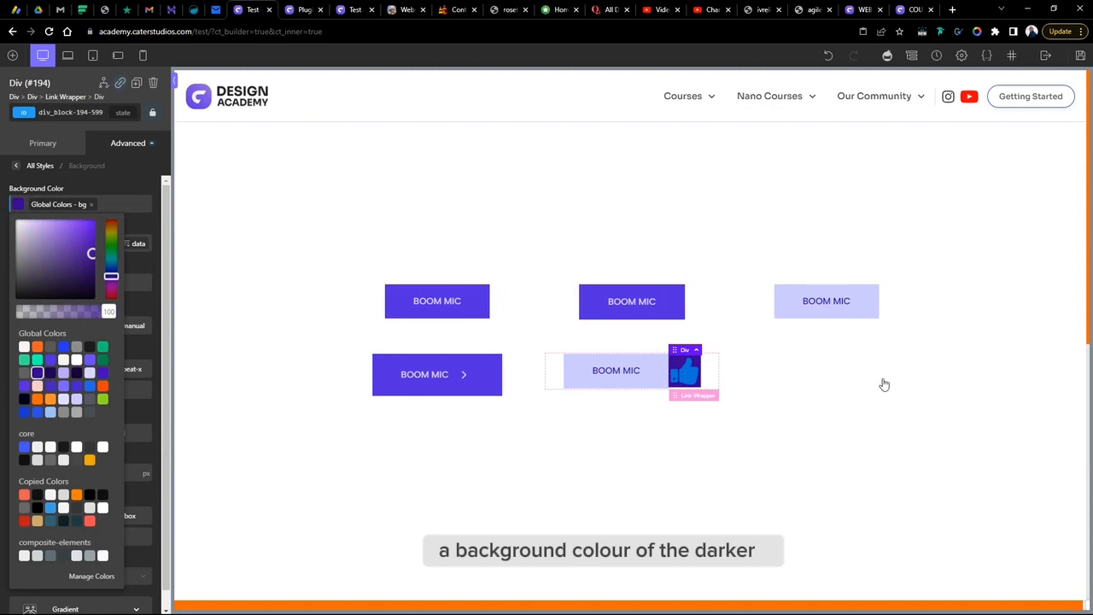
- Set the icon div's typography colour to the global "purpler" colour
left_click(683, 380)
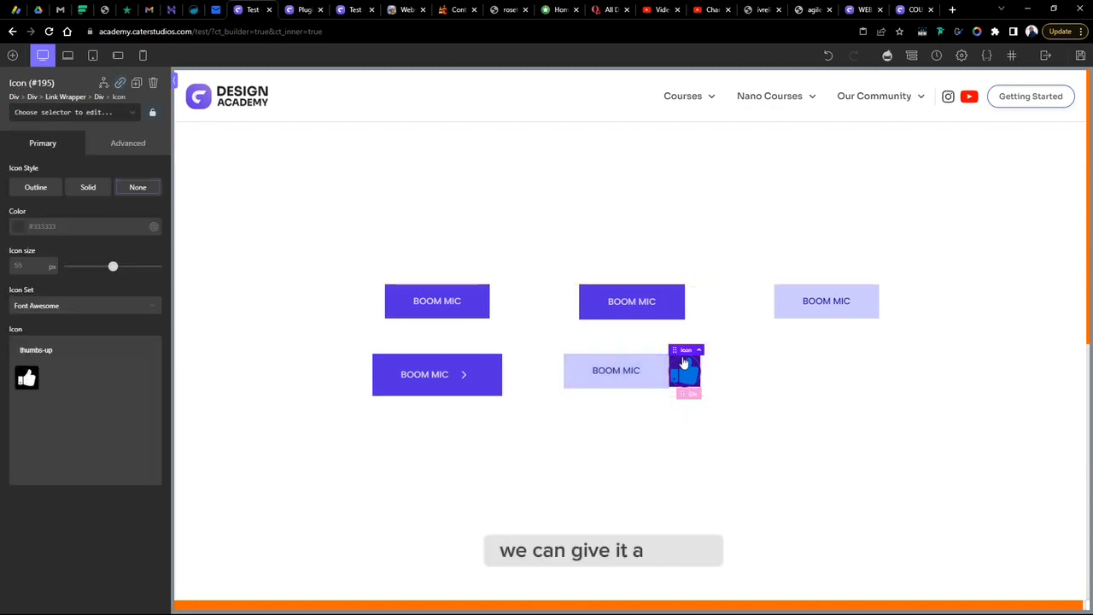
left_click(692, 395)
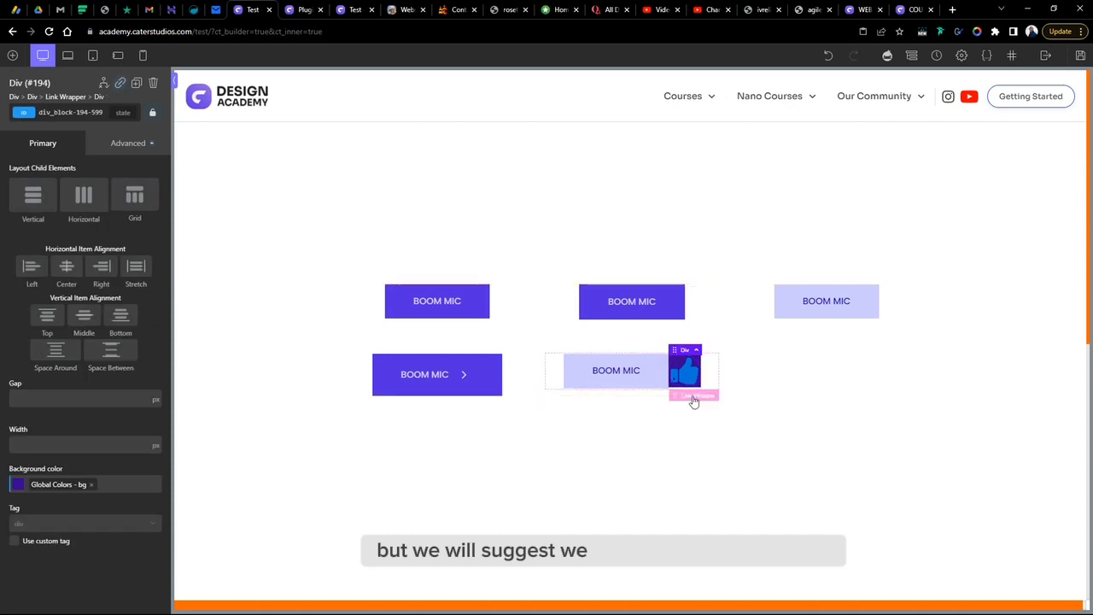
left_click(128, 143)
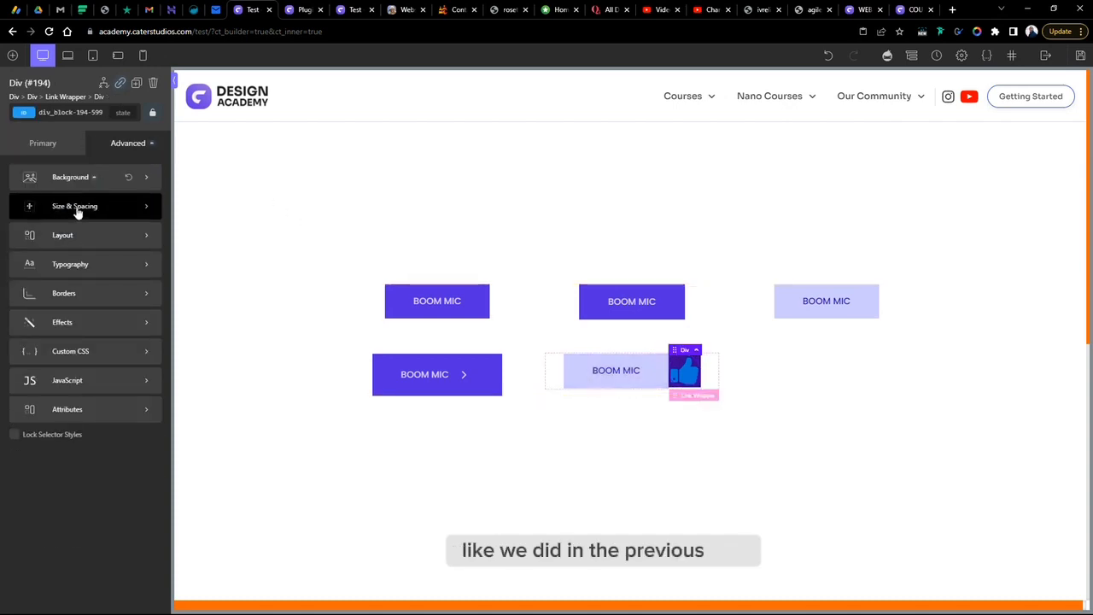
left_click(78, 268)
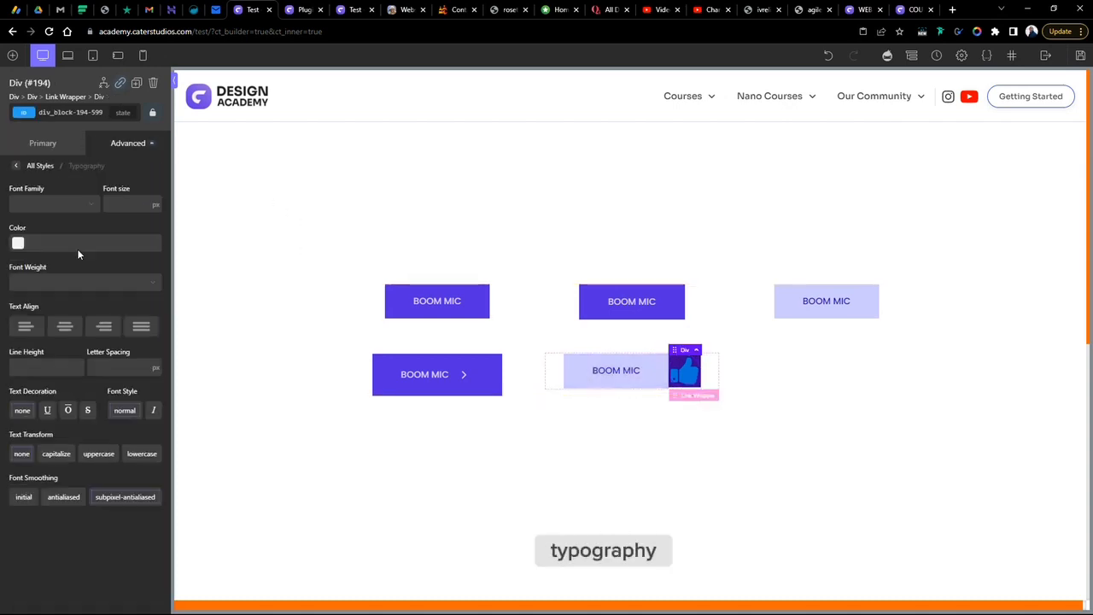
left_click(18, 242)
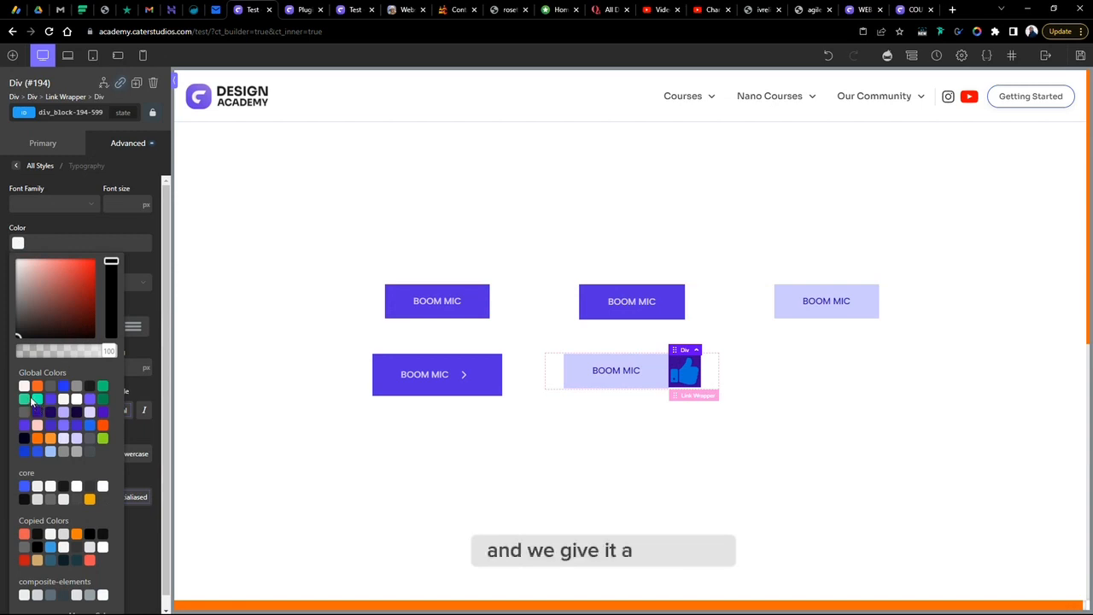
left_click(75, 439)
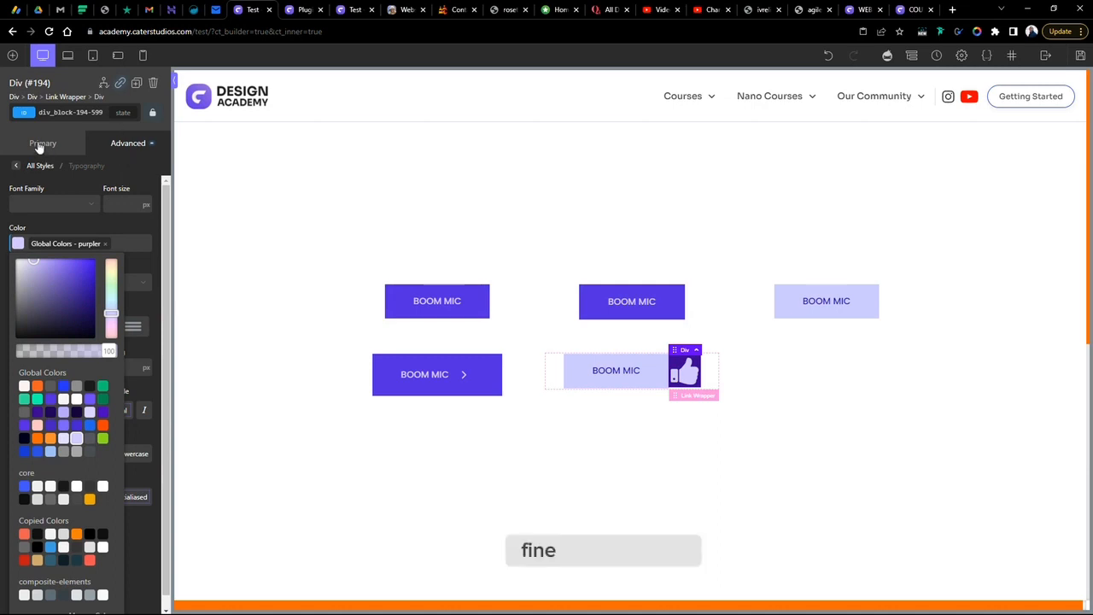
- Reduce the thumbs-up icon's size to 30 px
left_click(685, 371)
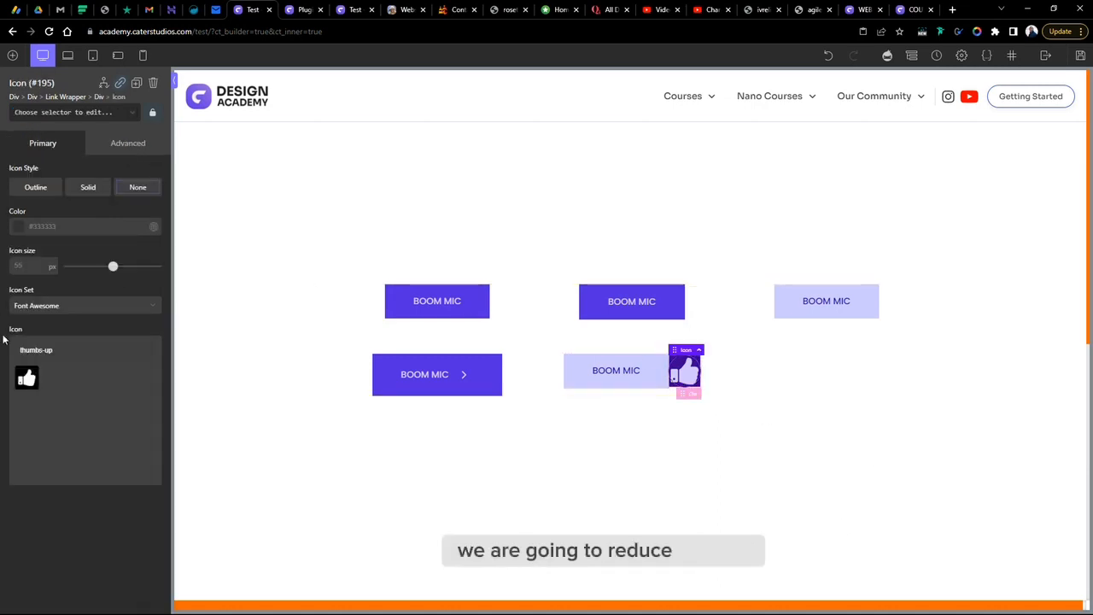
left_click_drag(116, 270, 95, 274)
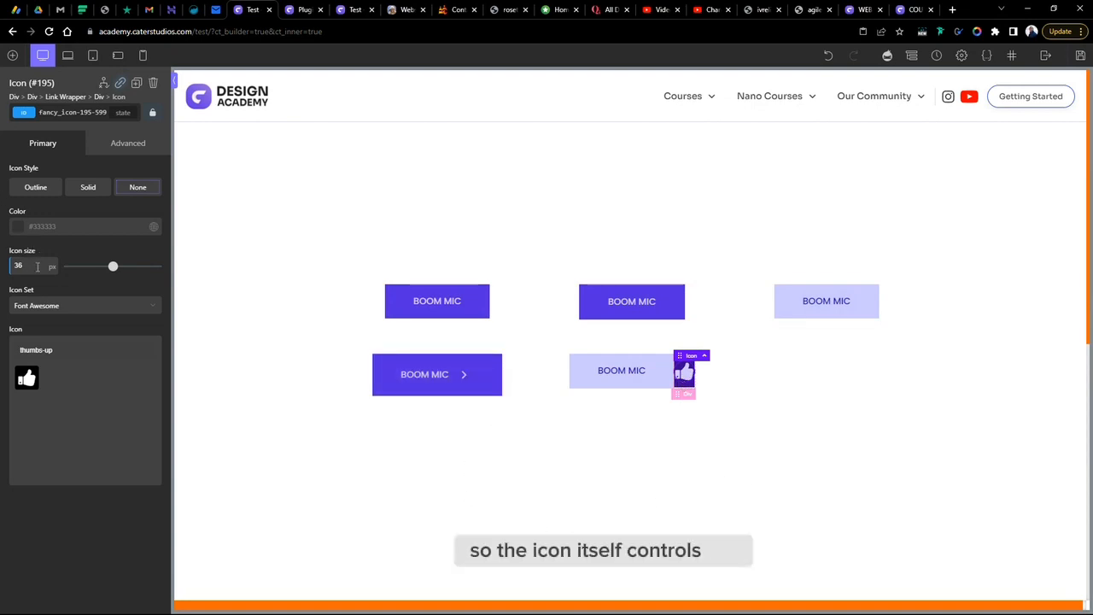
left_click_drag(112, 267, 90, 309)
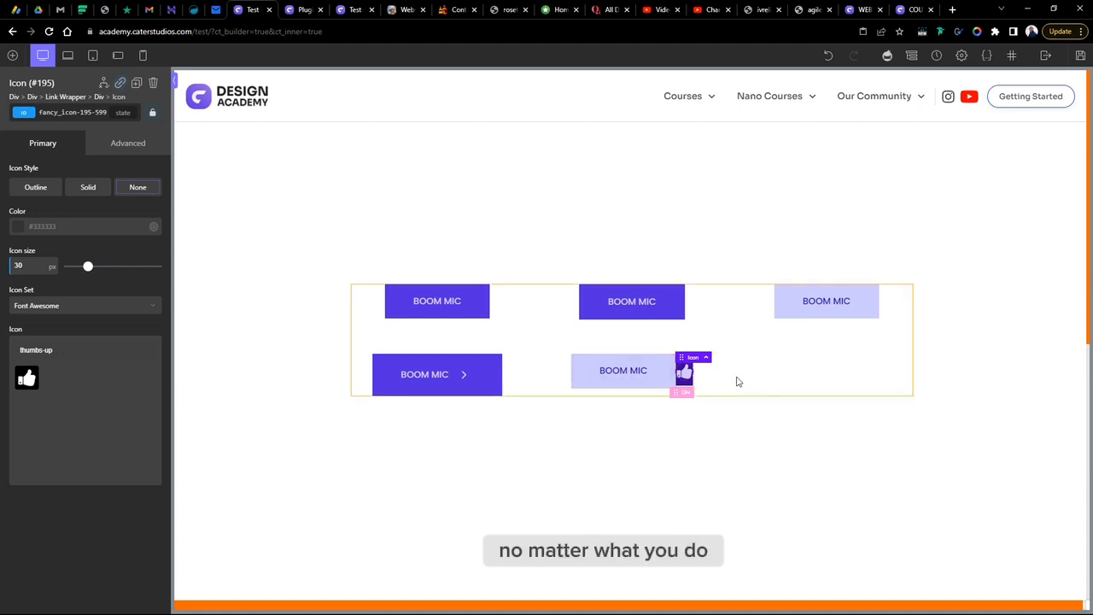
- Replace the icon with Arrow-2-Right from the OxyNinja Core icon set and set its size to 42 px
left_click(689, 395)
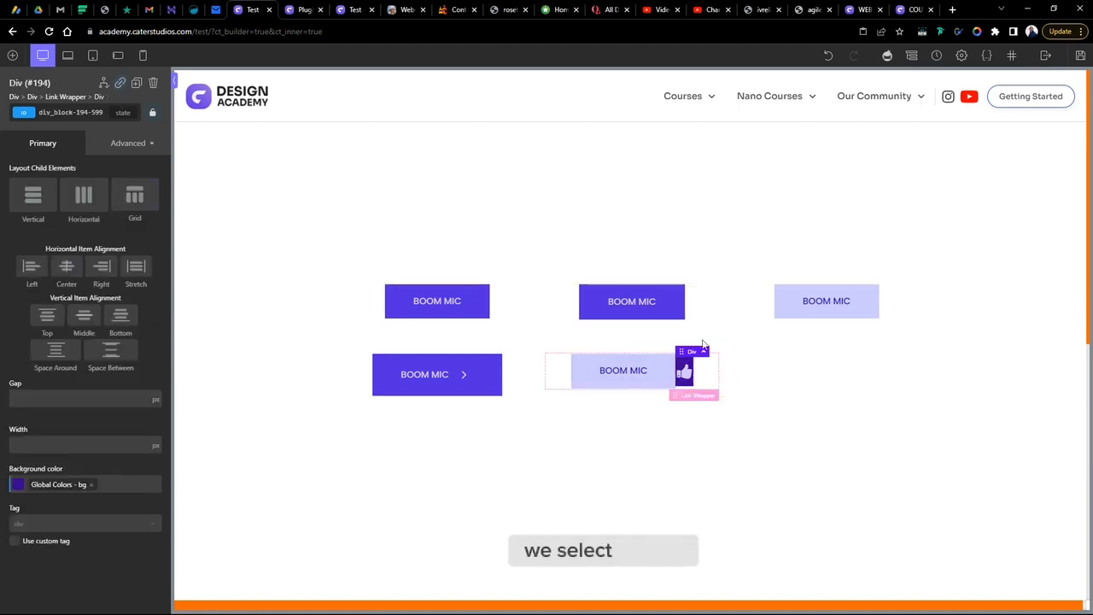
left_click(684, 374)
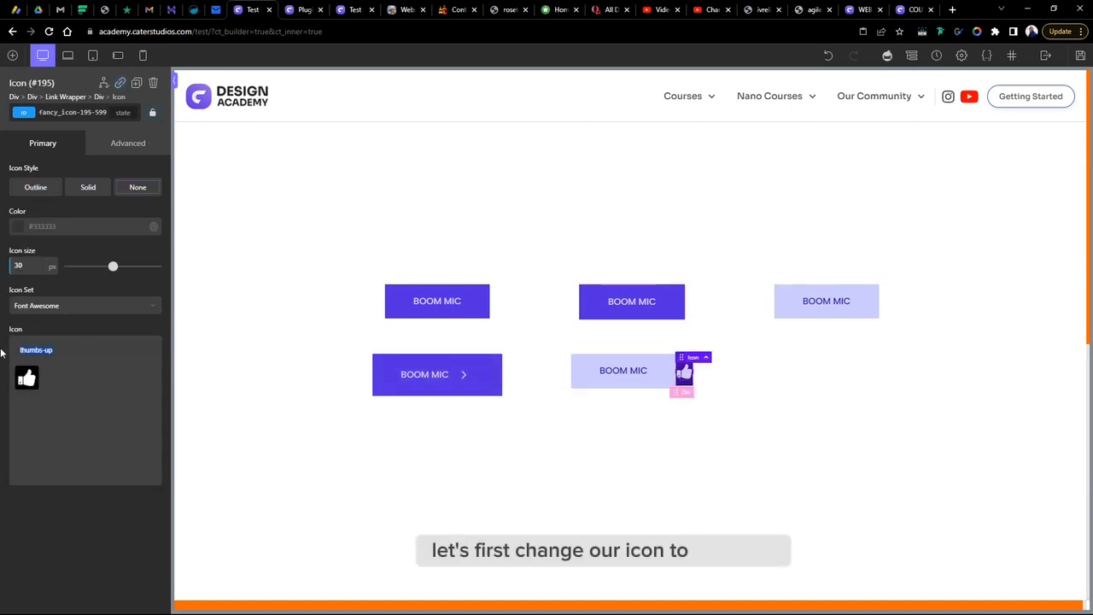
type("ARR")
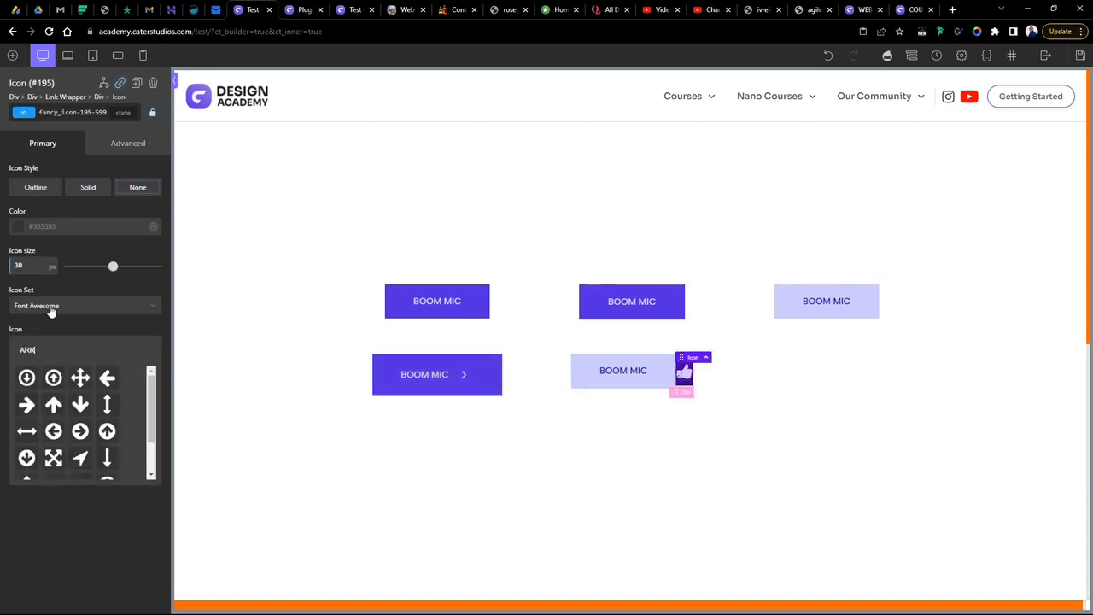
left_click(52, 309)
left_click(58, 350)
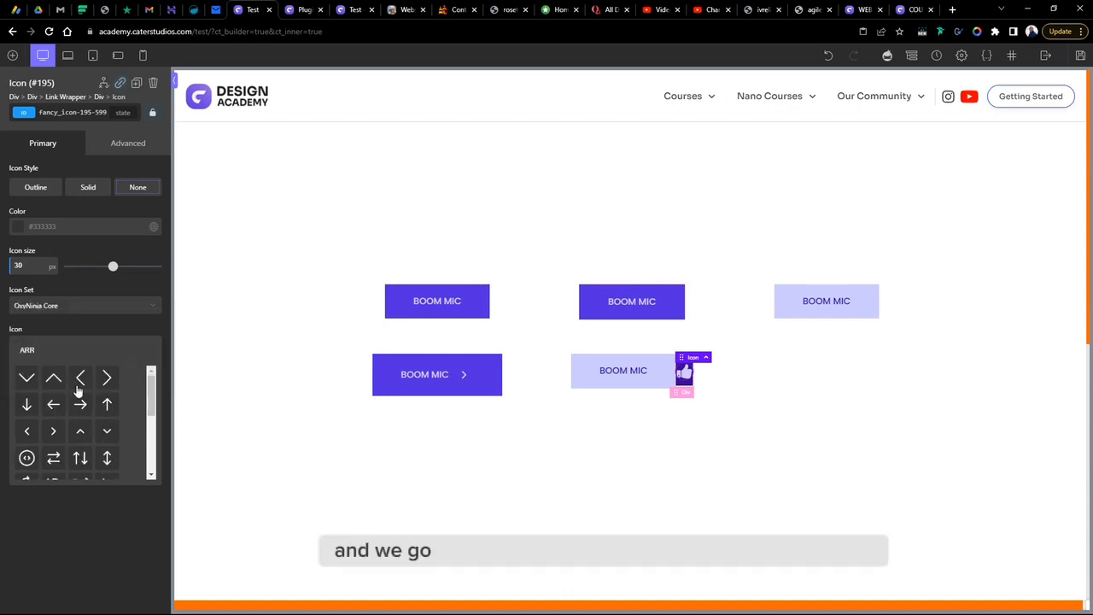
left_click(52, 431)
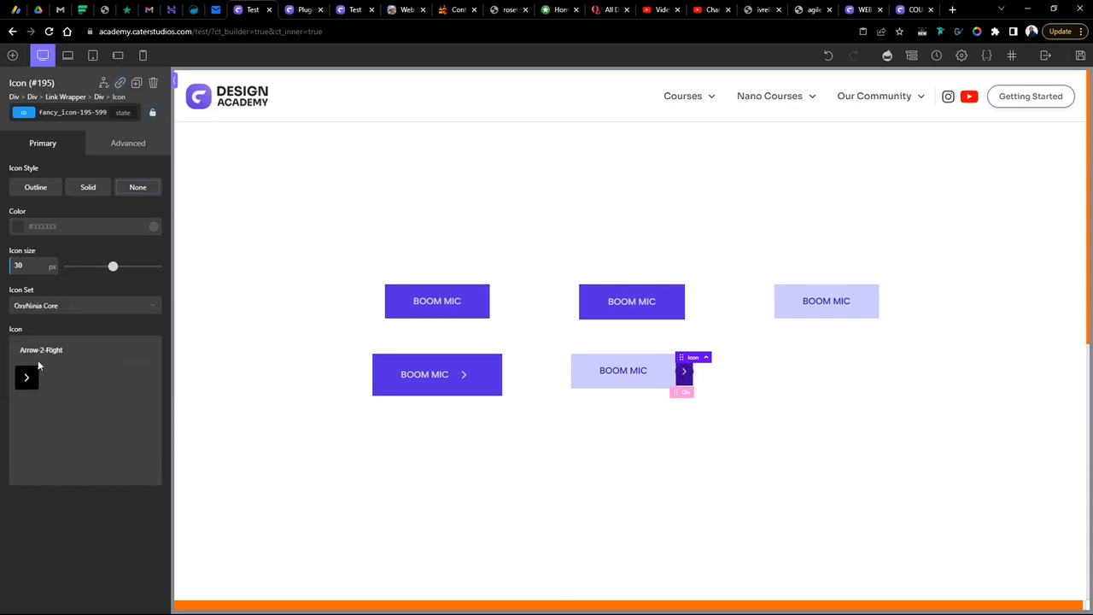
left_click_drag(112, 270, 101, 267)
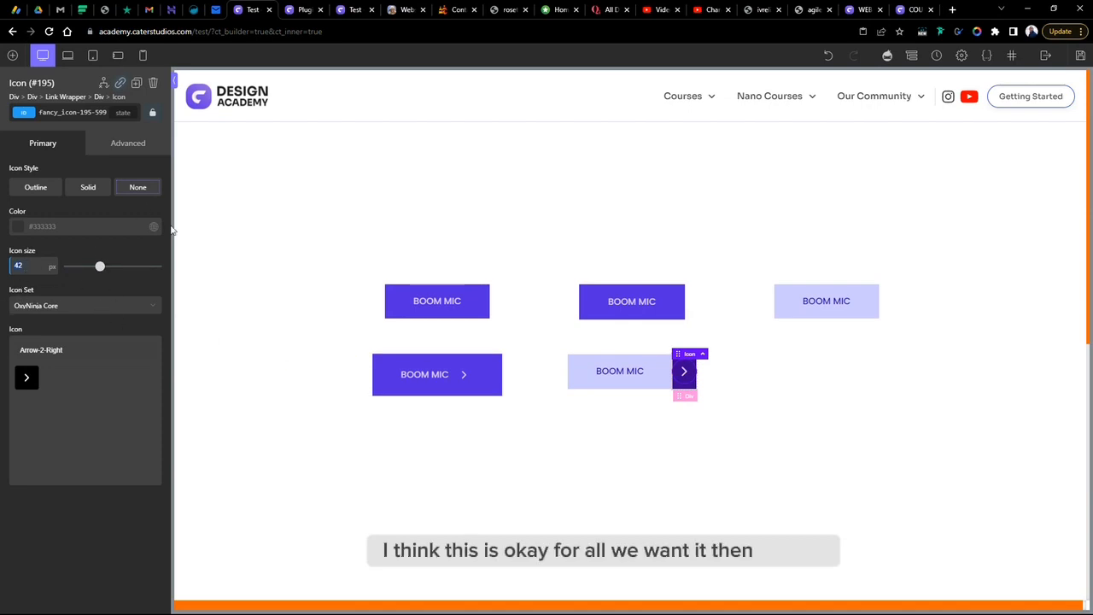
- Set the icon div's left and right padding to 10 px and nudge its vertical padding down by one pixel
left_click(690, 397)
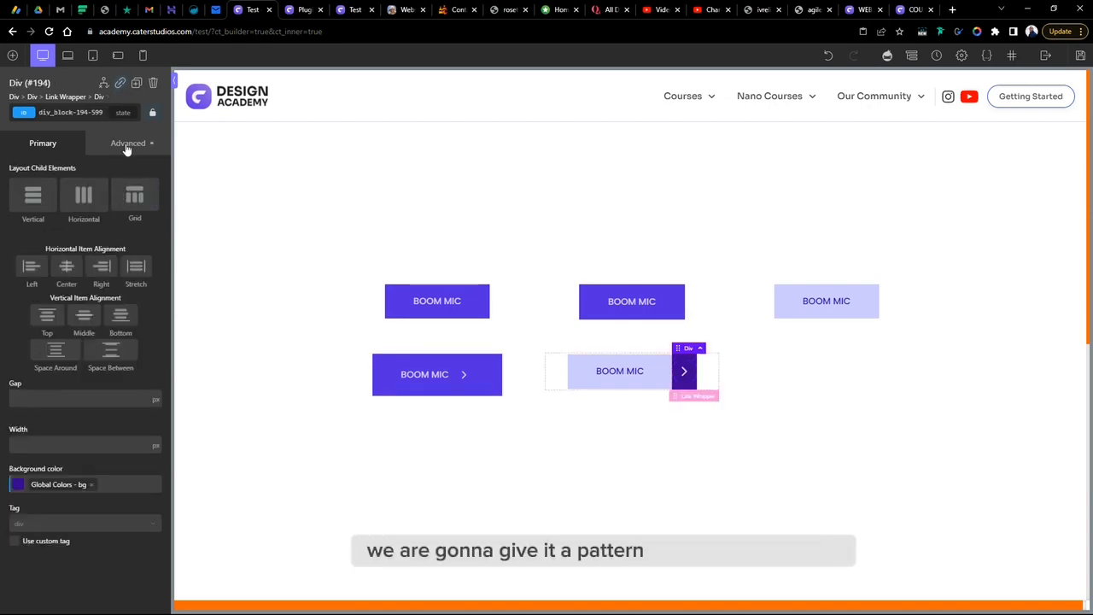
left_click(126, 144)
left_click(74, 211)
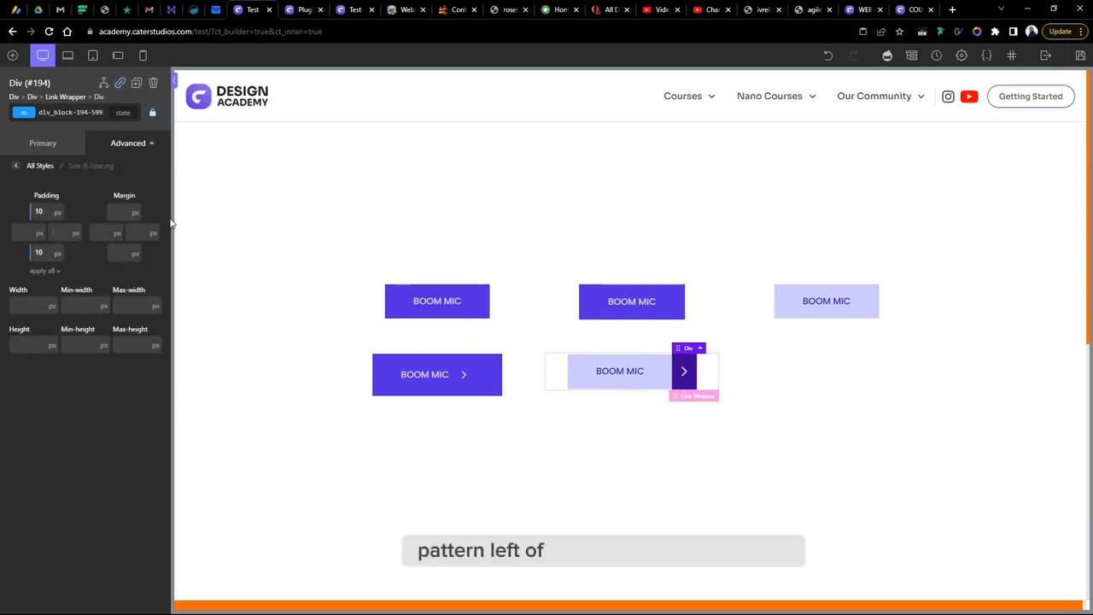
type("10")
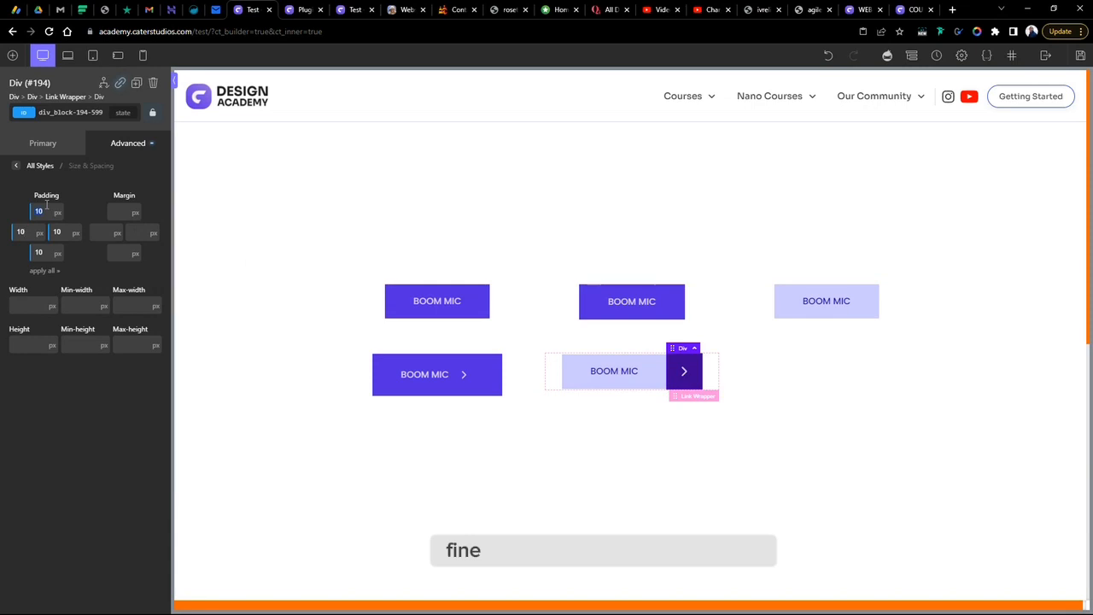
key("Down")
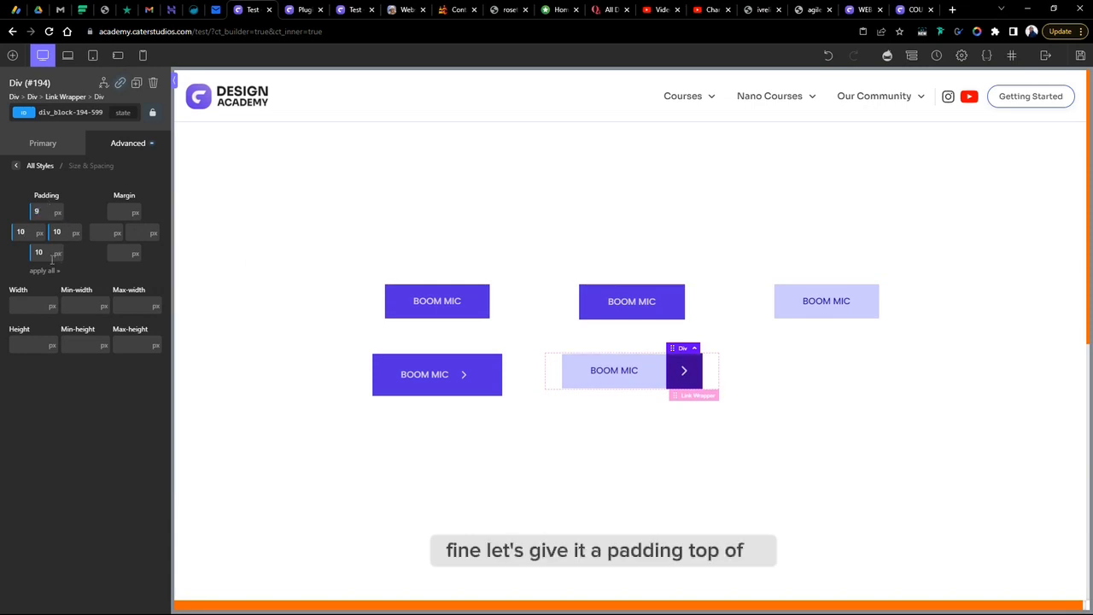
left_click(43, 253)
key("Down")
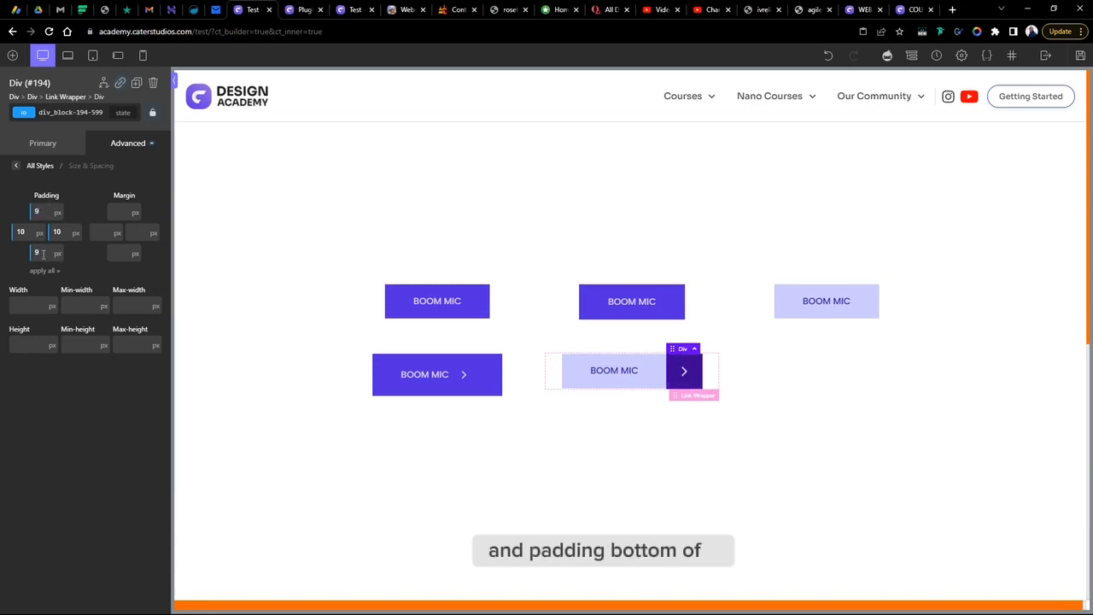
left_click(876, 419)
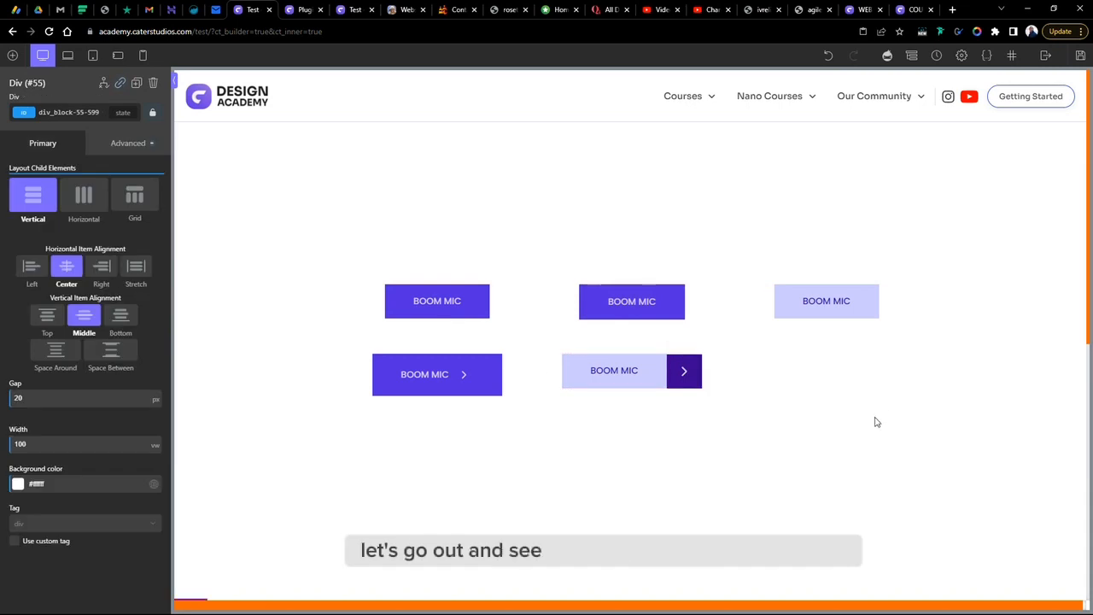
left_click(696, 366)
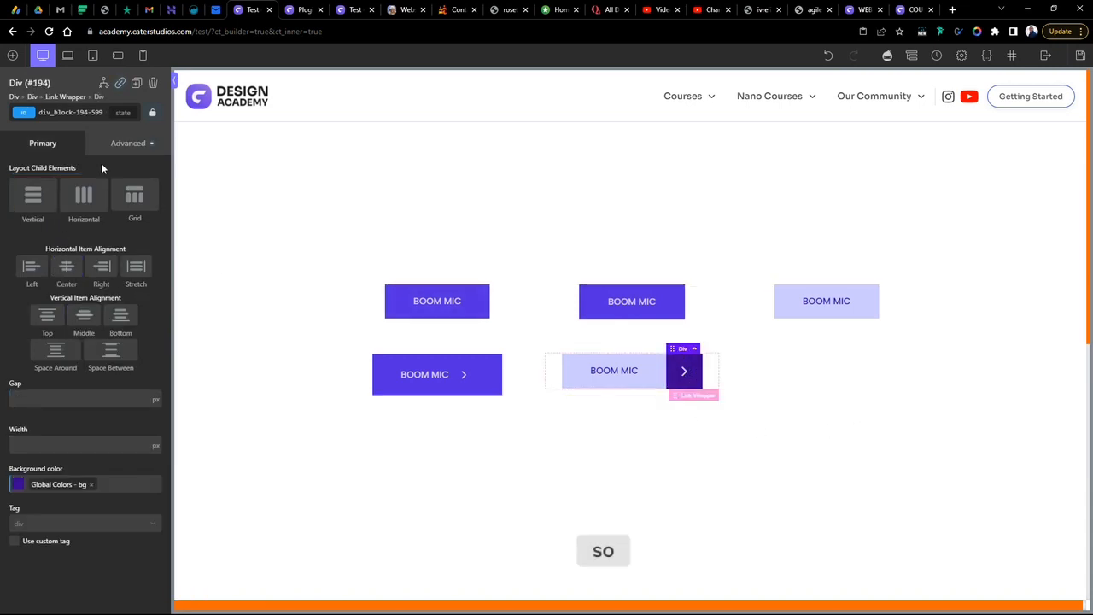
left_click(124, 143)
left_click(70, 217)
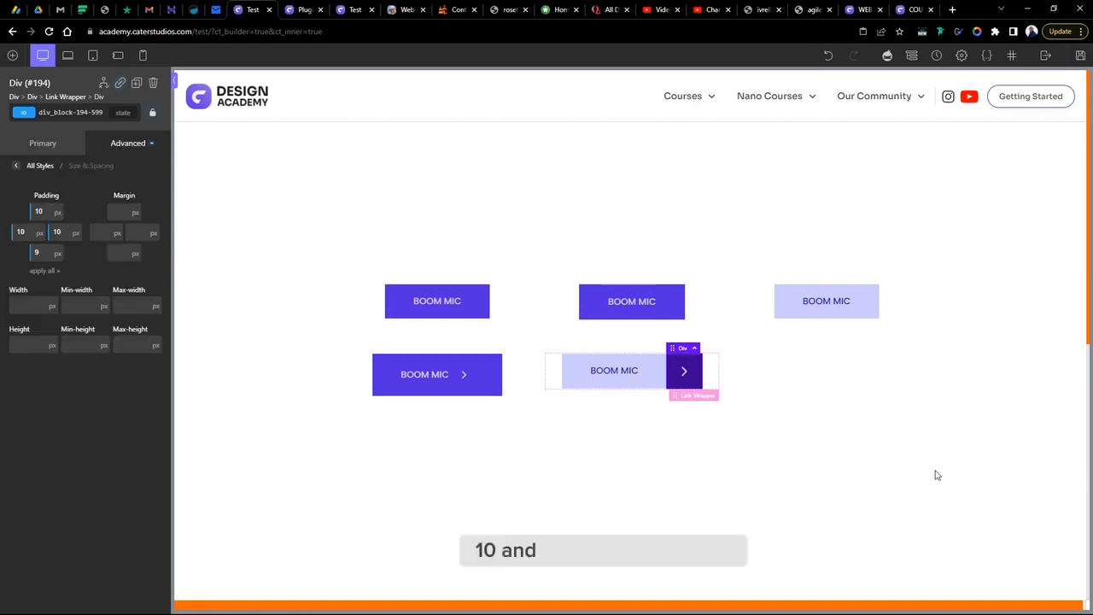
left_click(794, 467)
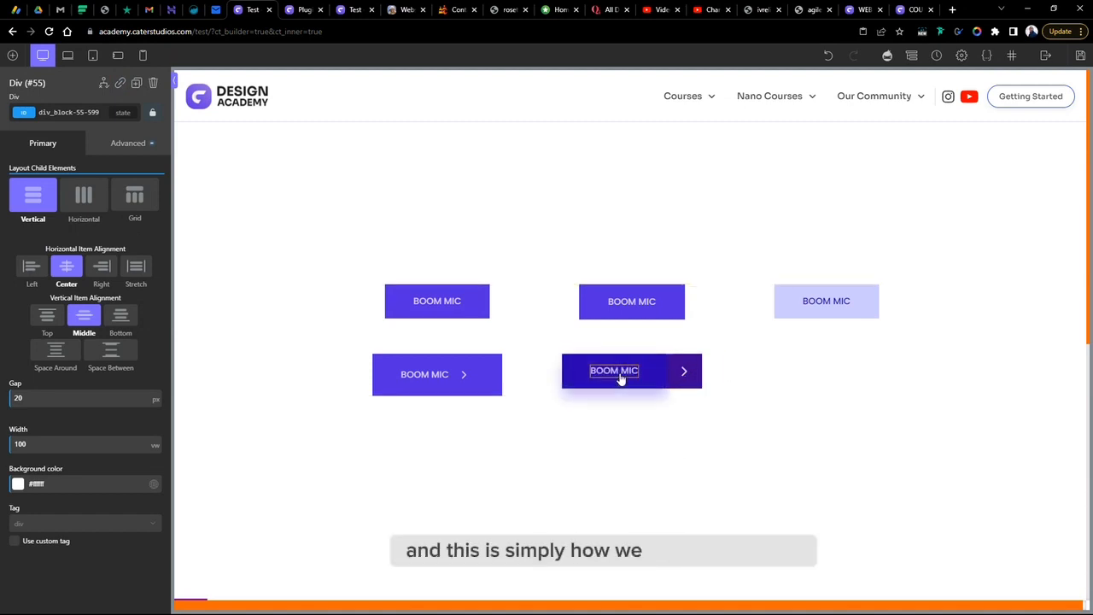
- Set the text div's hover-state background colour, on its ID selector, to the global "darker" colour
left_click(664, 381)
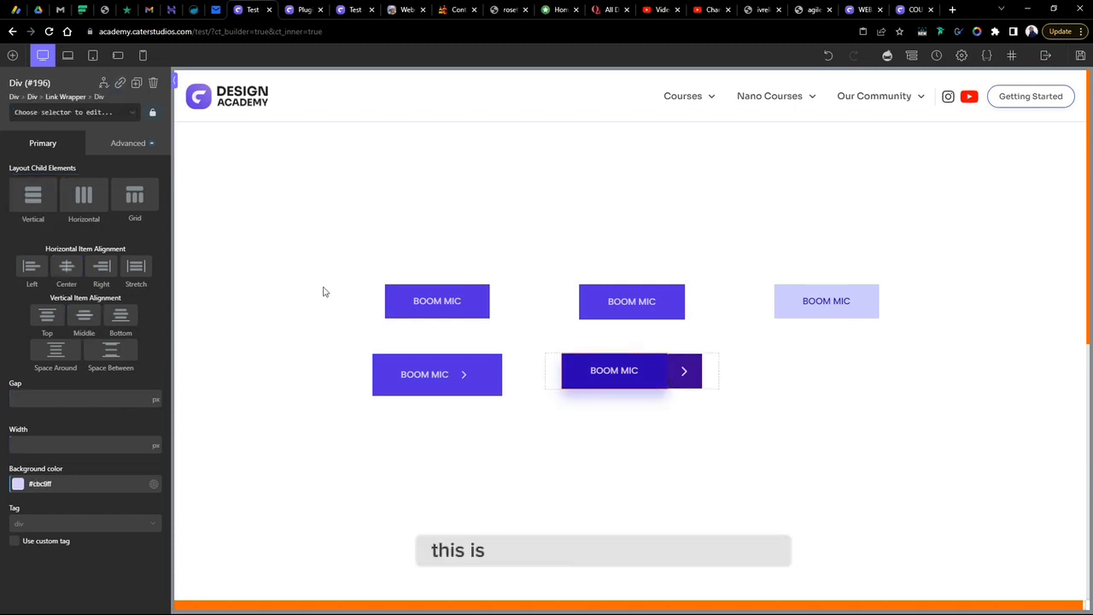
left_click(128, 148)
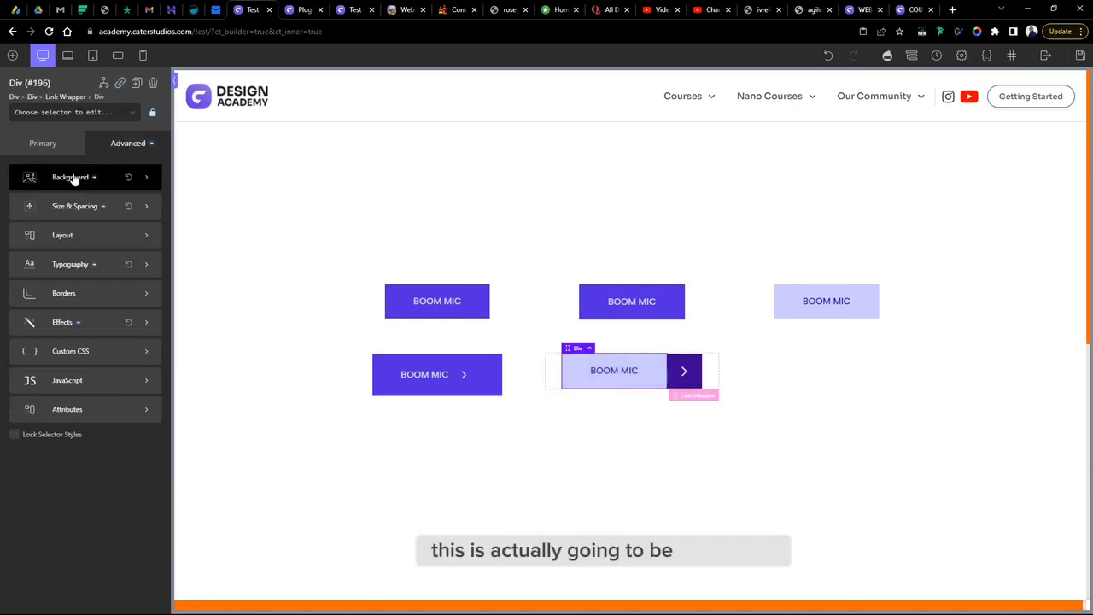
left_click(107, 114)
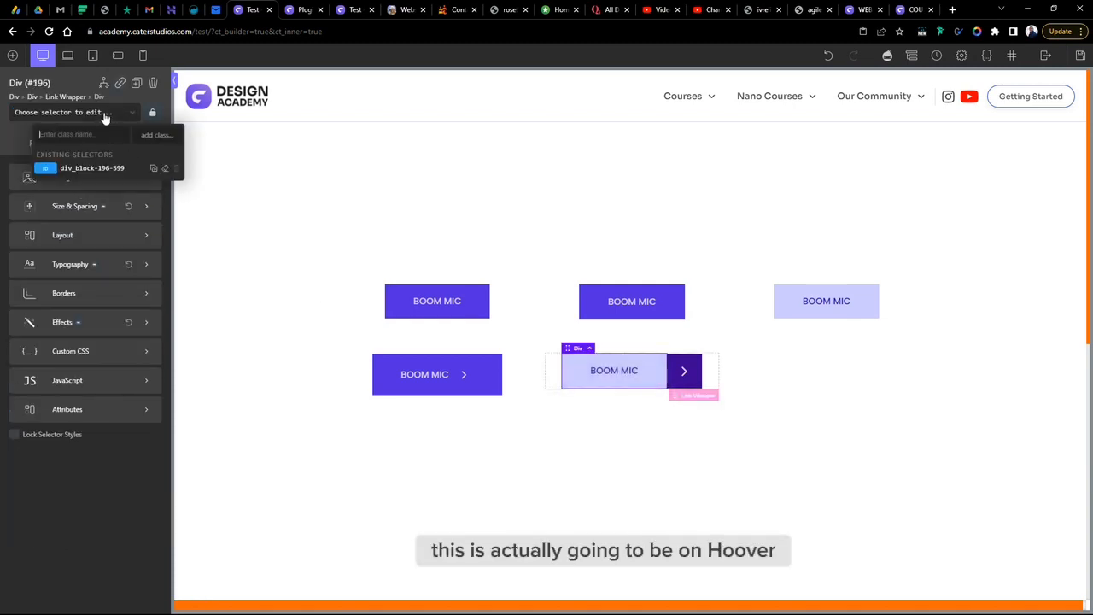
left_click(90, 169)
left_click(77, 178)
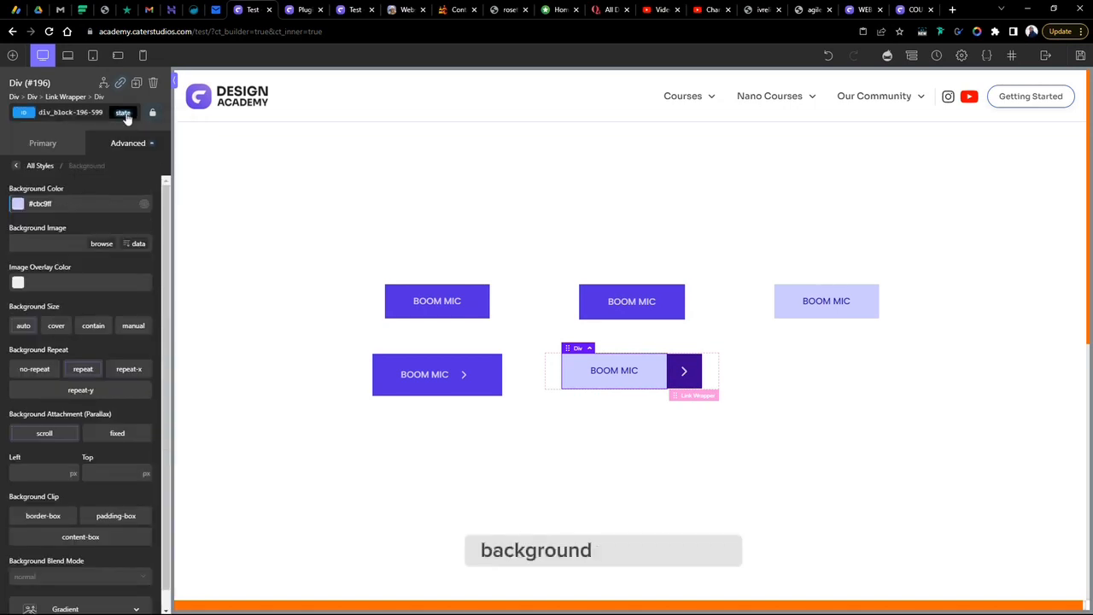
left_click(124, 114)
left_click(19, 209)
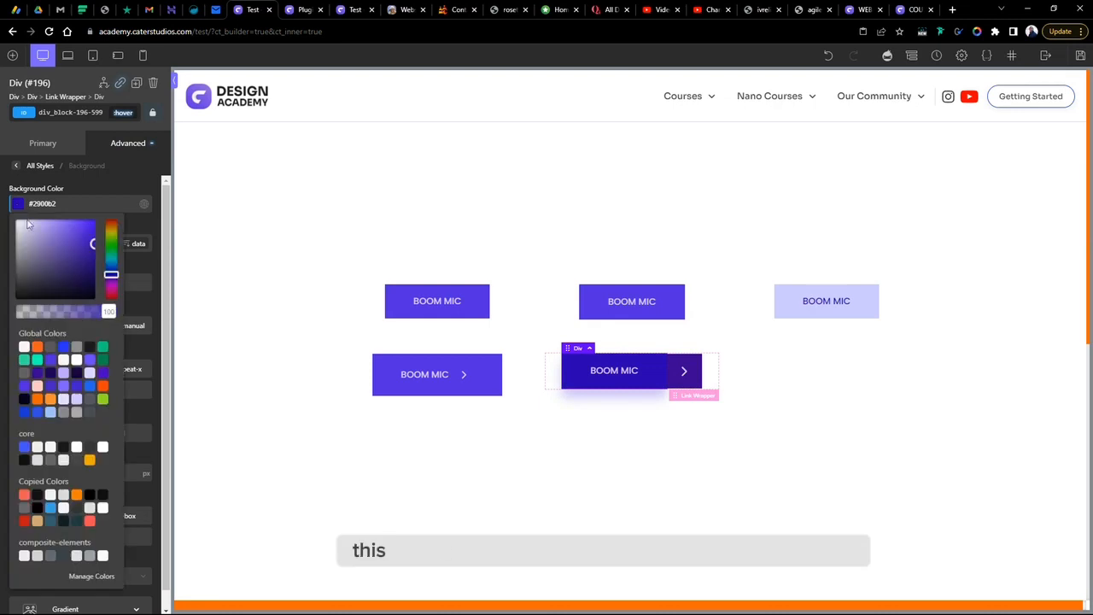
left_click(50, 373)
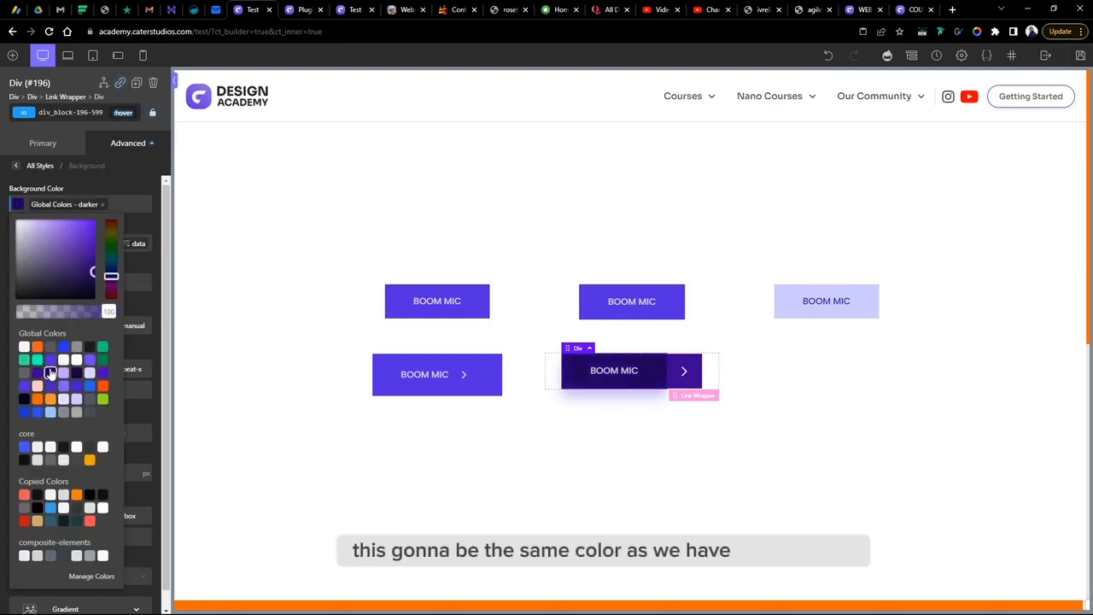
- Change the text div's hover background colour to the global "bg" colour
left_click(37, 373)
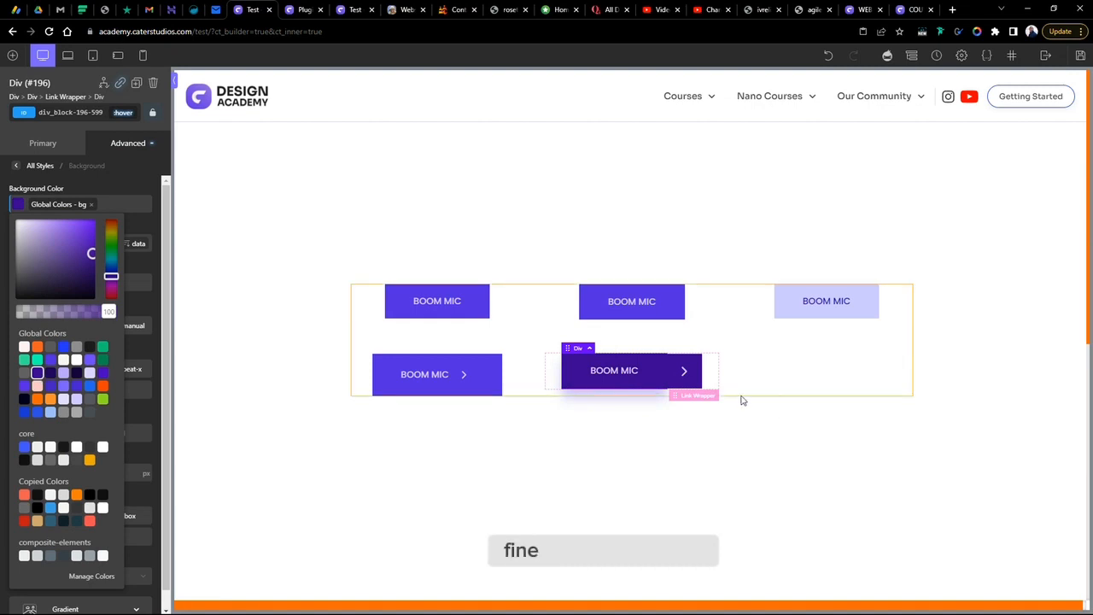
left_click(719, 450)
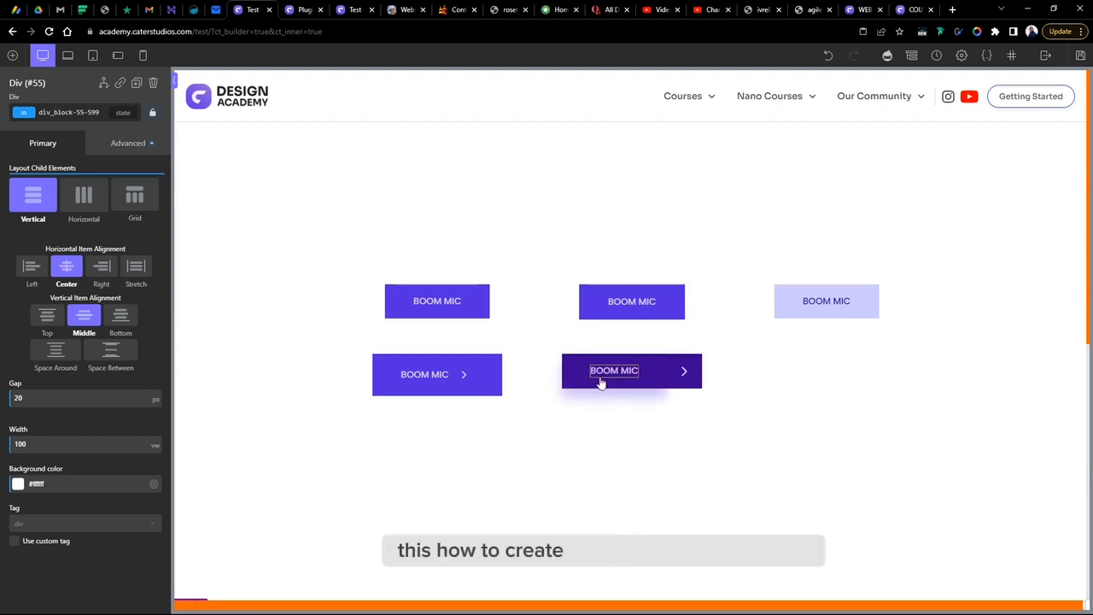
- Duplicate the first solid button and move the copy to the end of the second row
left_click(680, 371)
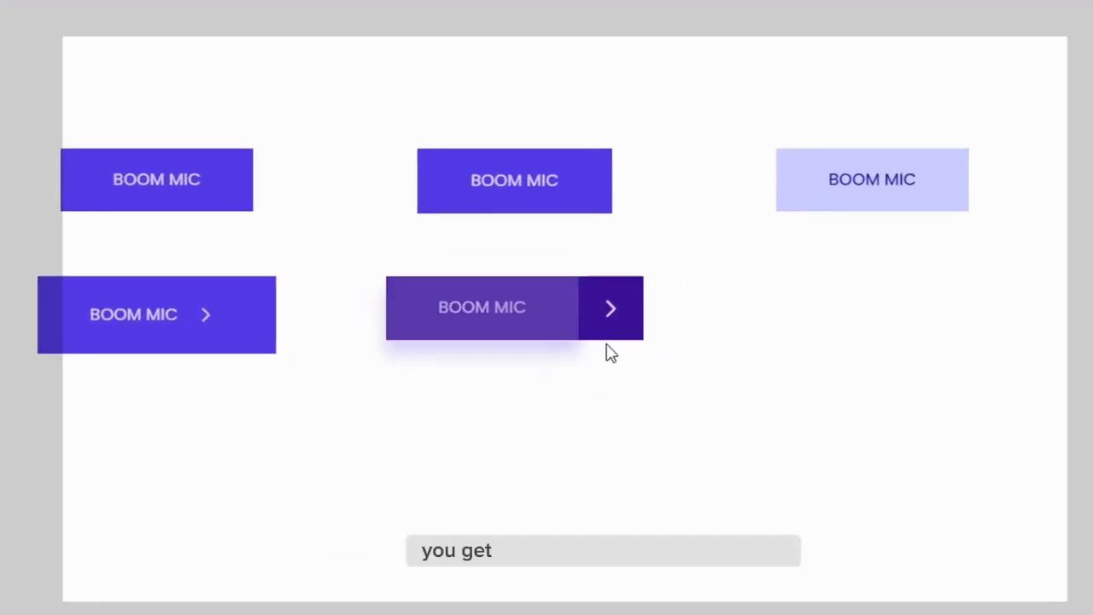
left_click(683, 373)
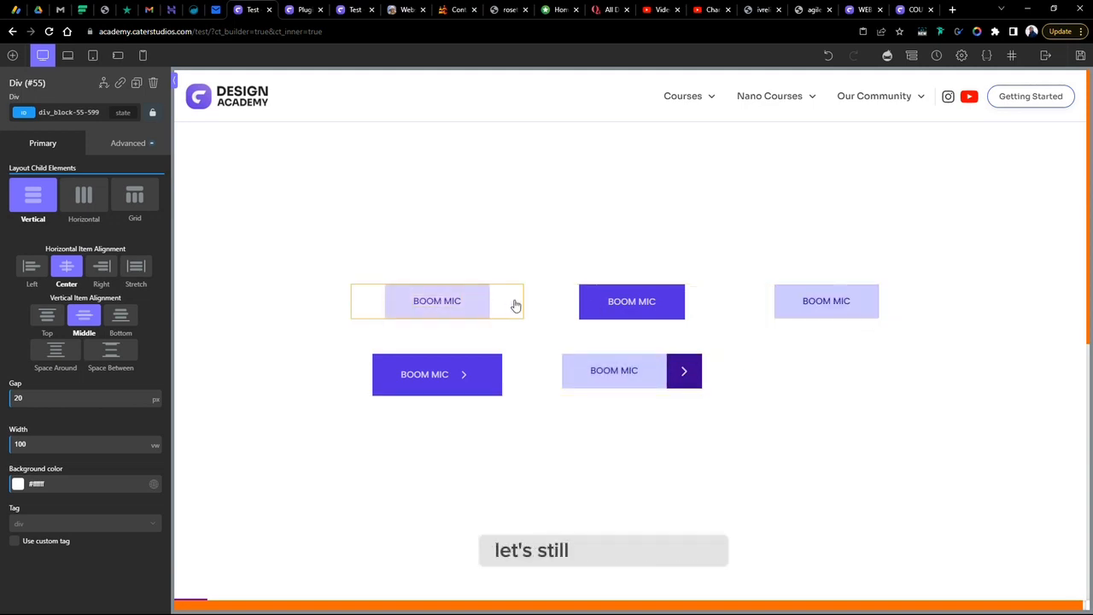
left_click(516, 305)
right_click(515, 305)
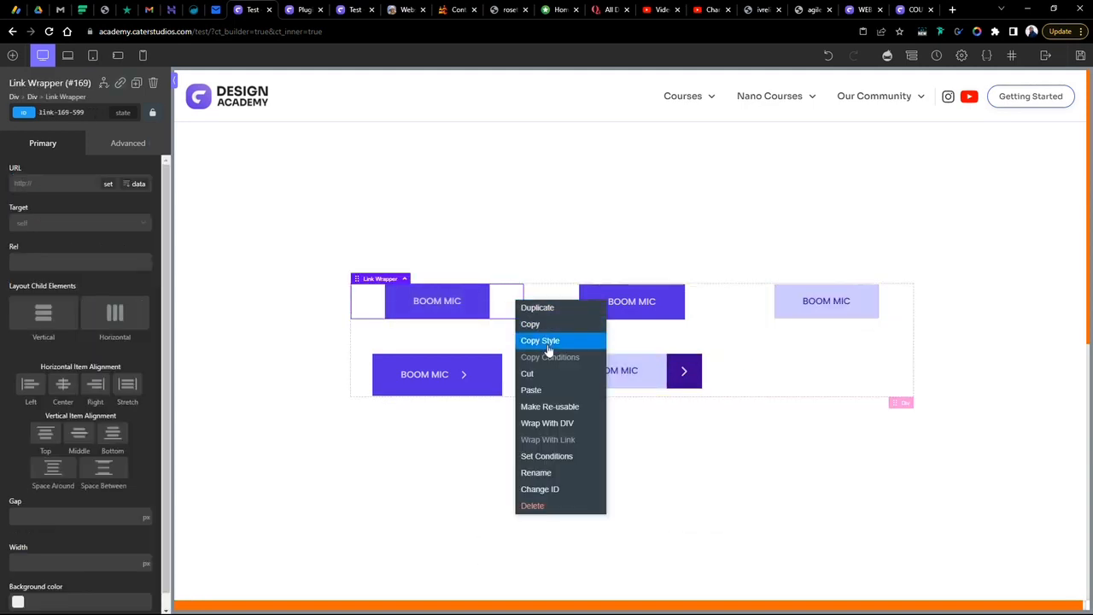
left_click(545, 309)
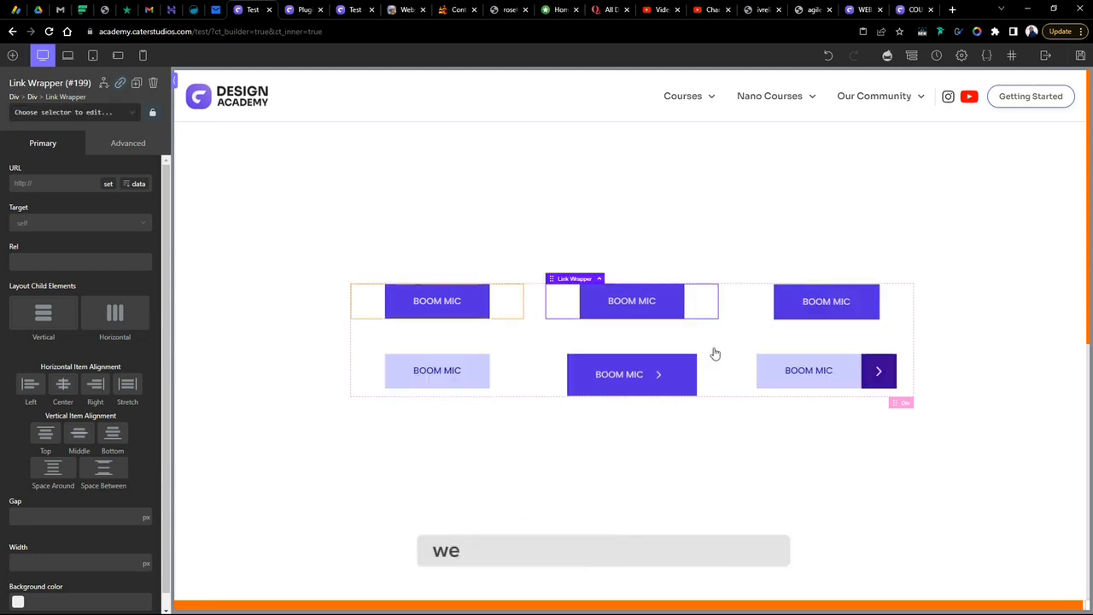
left_click_drag(556, 305, 802, 373)
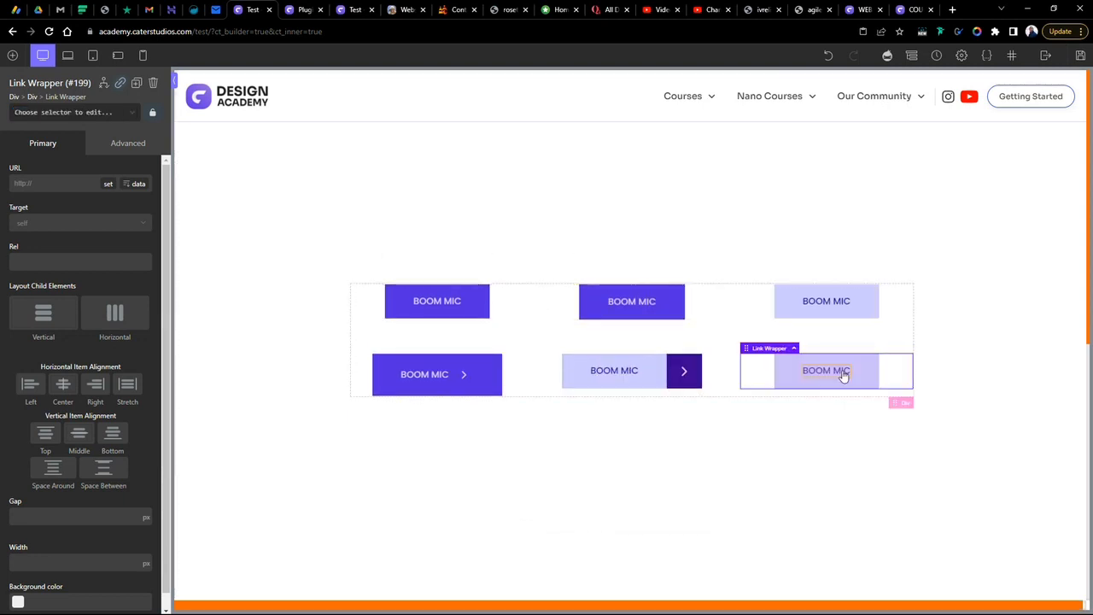
- Delete the copied button's text and add an icon element in its place
left_click(842, 373)
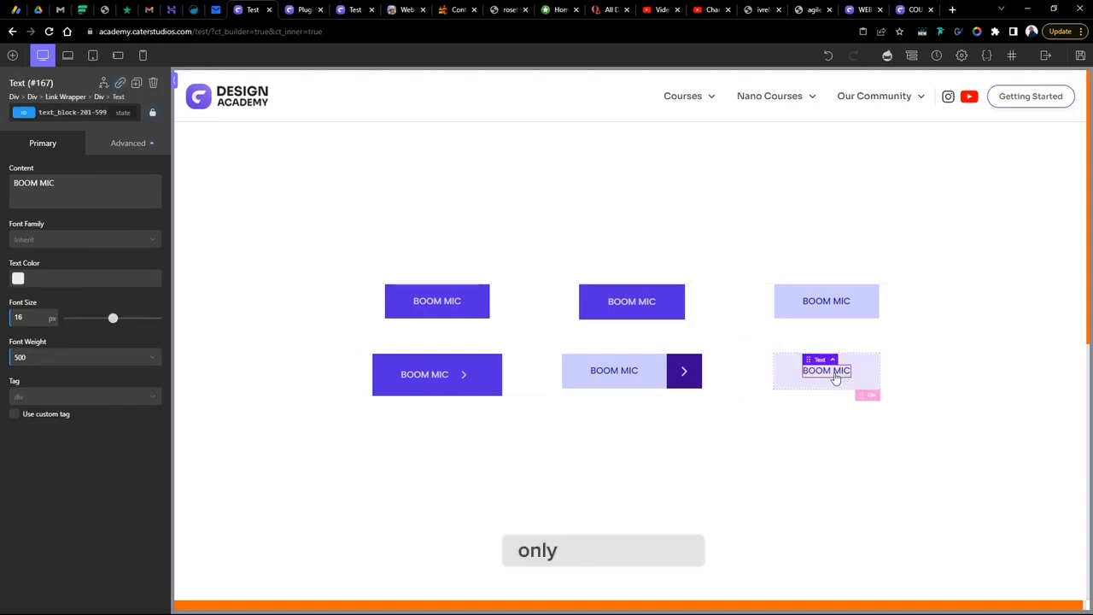
key("Delete")
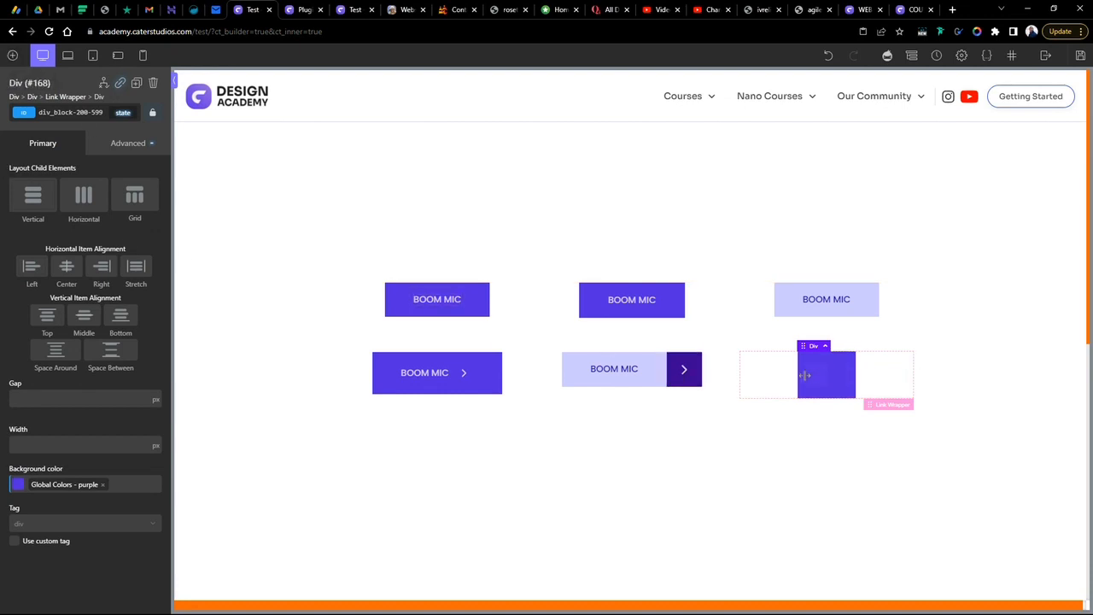
left_click(12, 54)
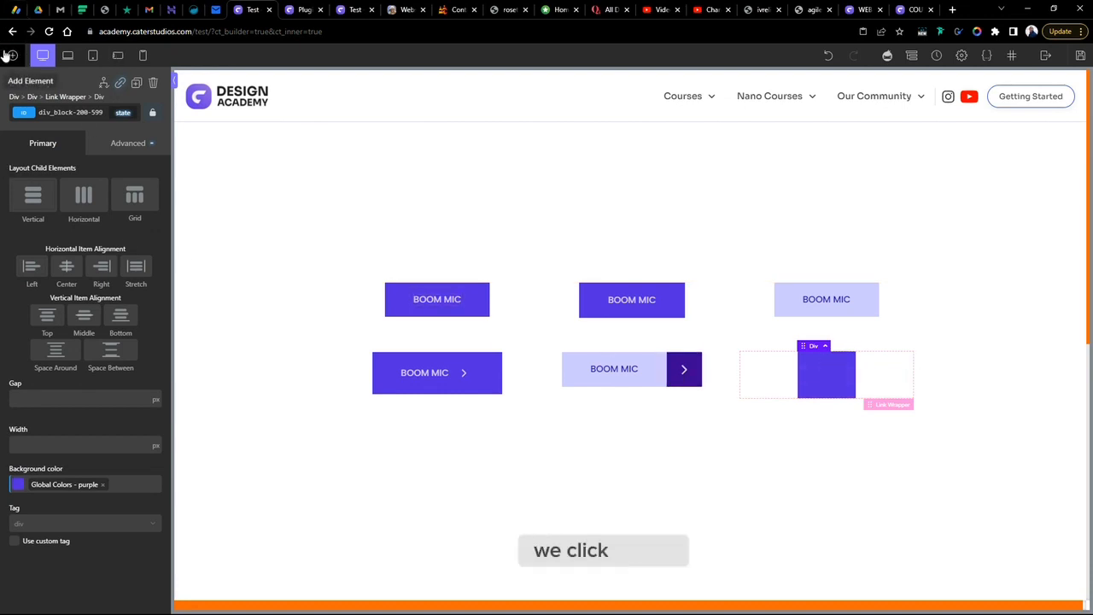
left_click(132, 388)
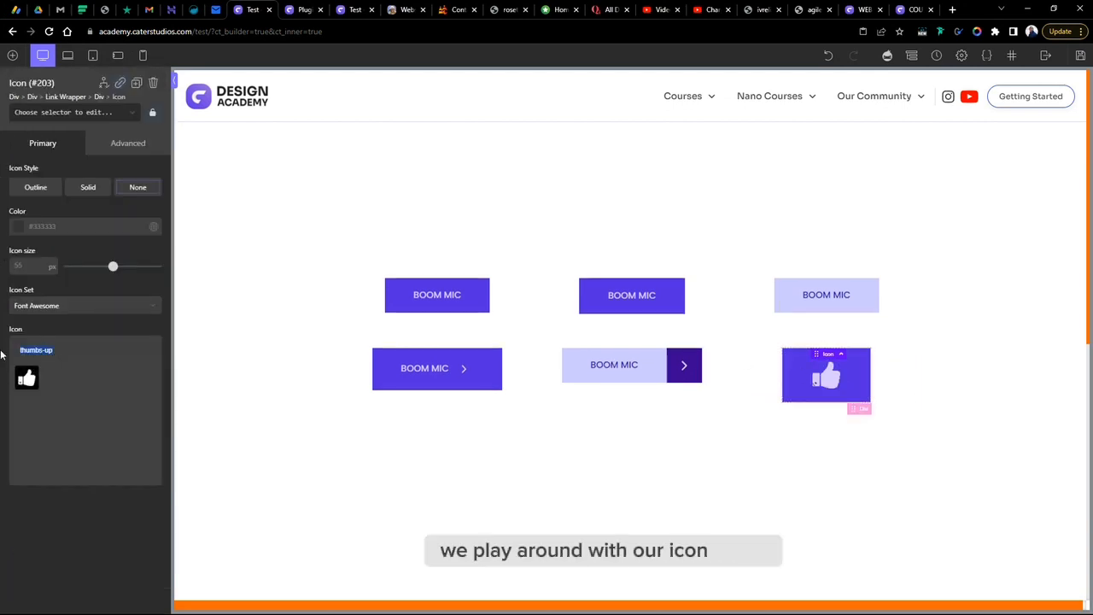
- Set the icon to Arrow-1-Right from the OxyNinja Core icon set
left_click(67, 305)
left_click(65, 349)
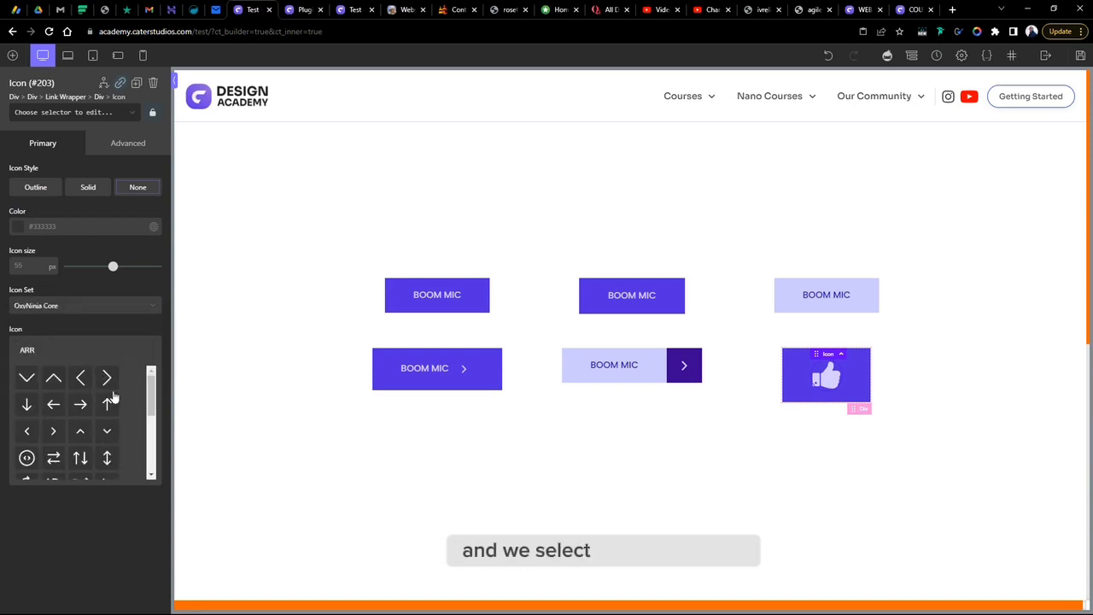
left_click(54, 432)
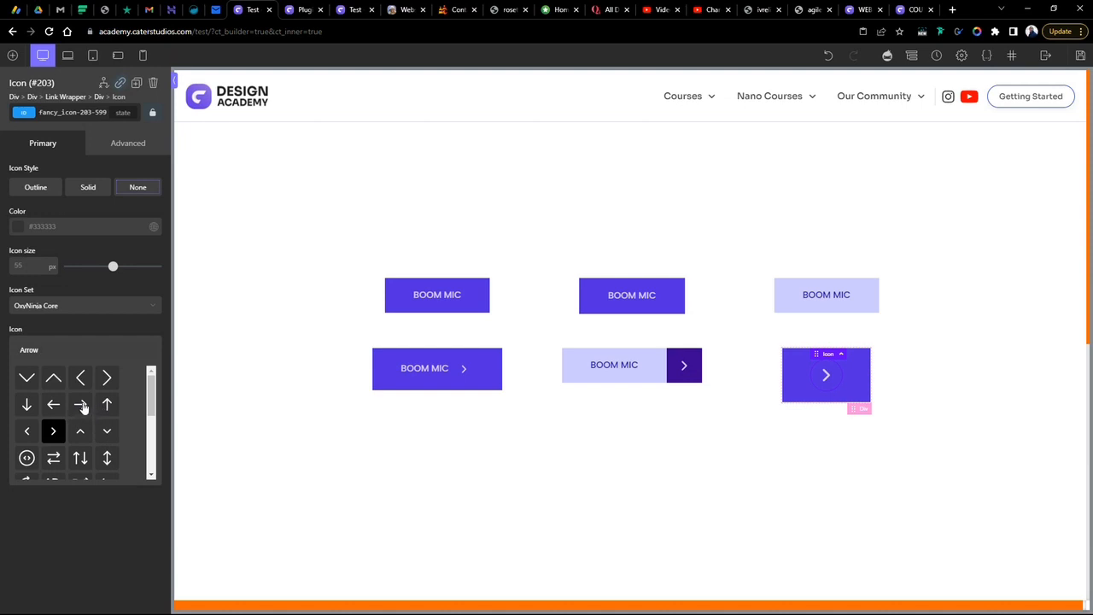
left_click(81, 406)
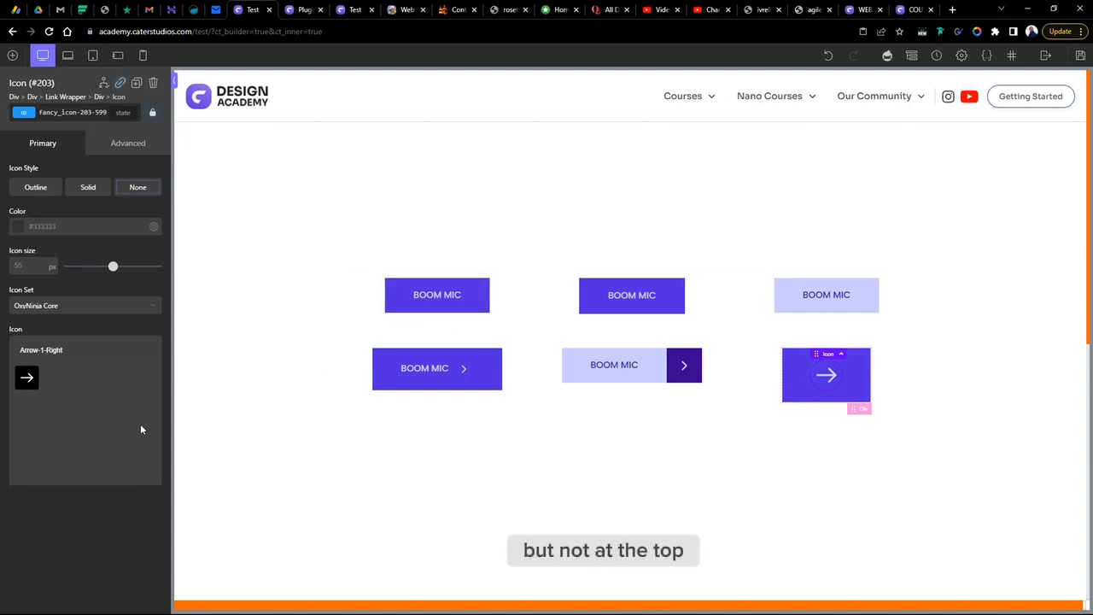
- Add a rotate transform to the arrow icon's effects
left_click(128, 145)
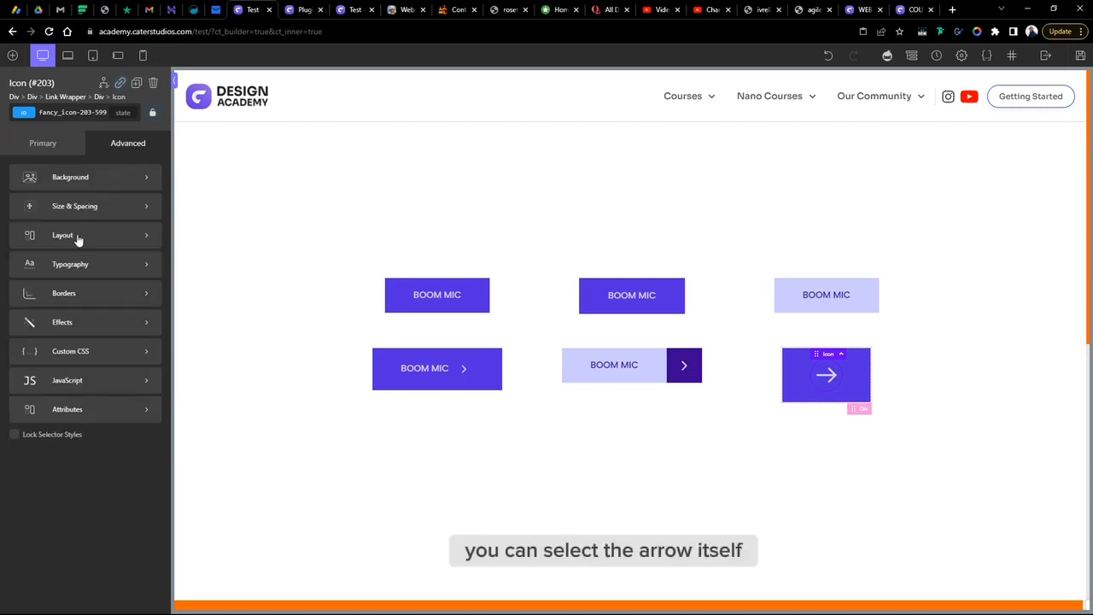
left_click(62, 324)
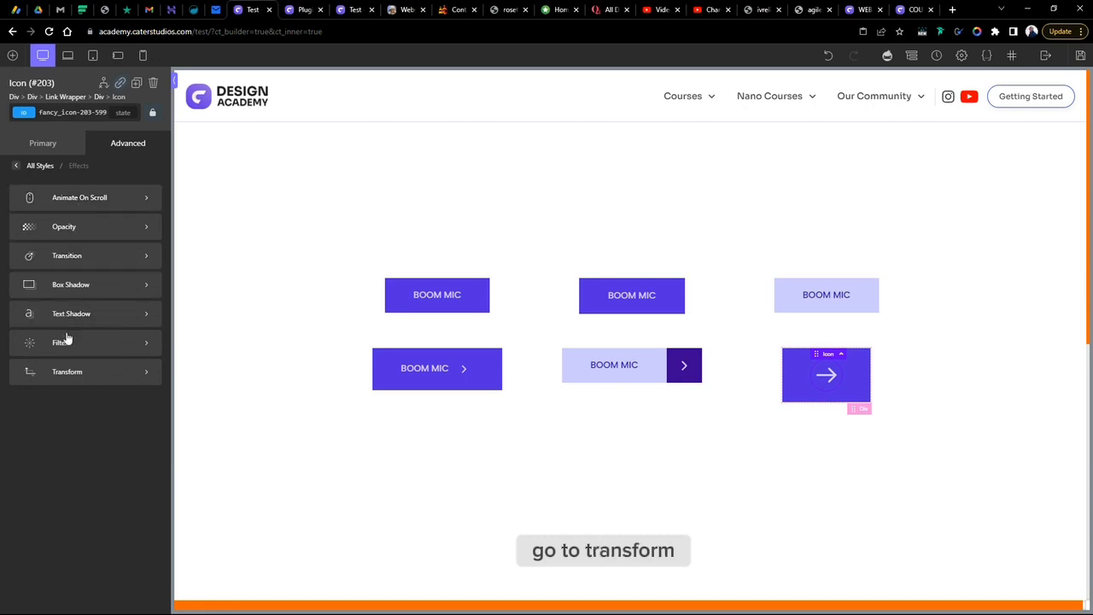
left_click(67, 372)
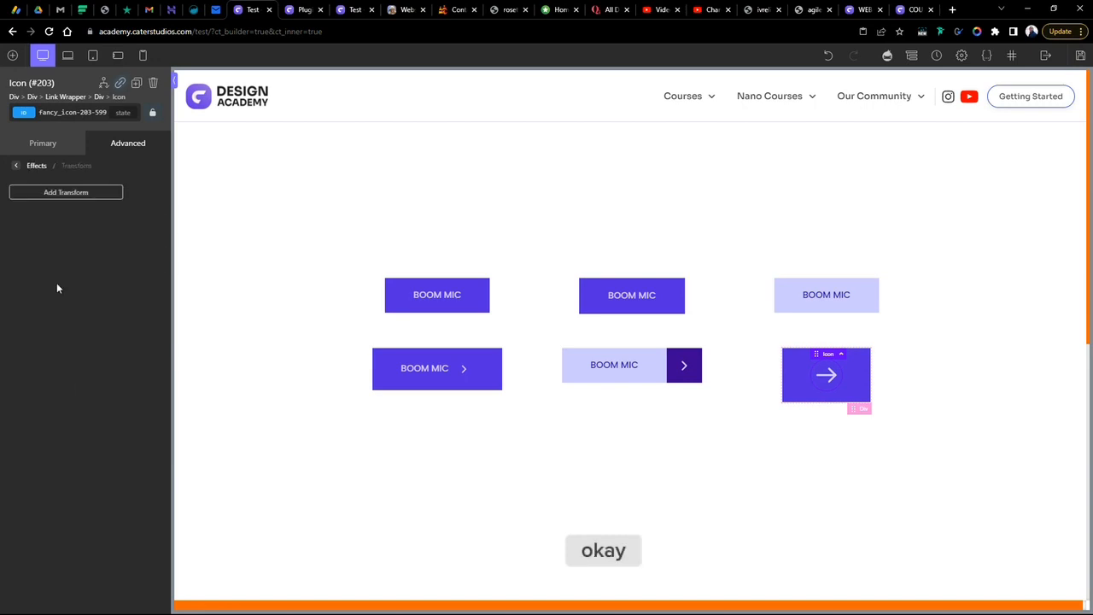
left_click(44, 193)
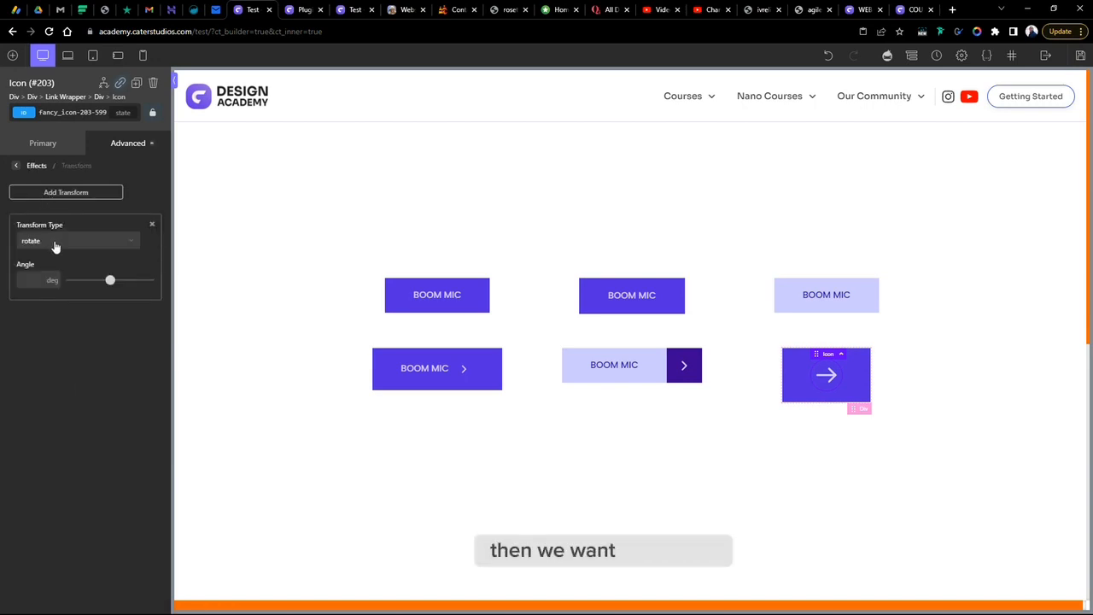
- Adjust the icon's rotation angle so the arrow points diagonally down and to the right
left_click(37, 280)
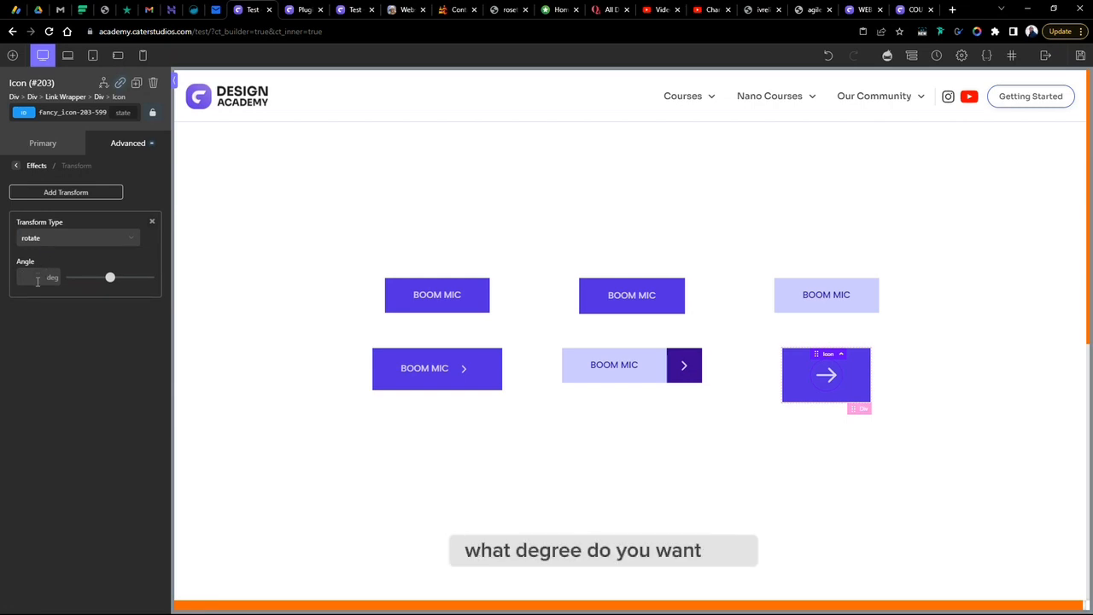
type("180")
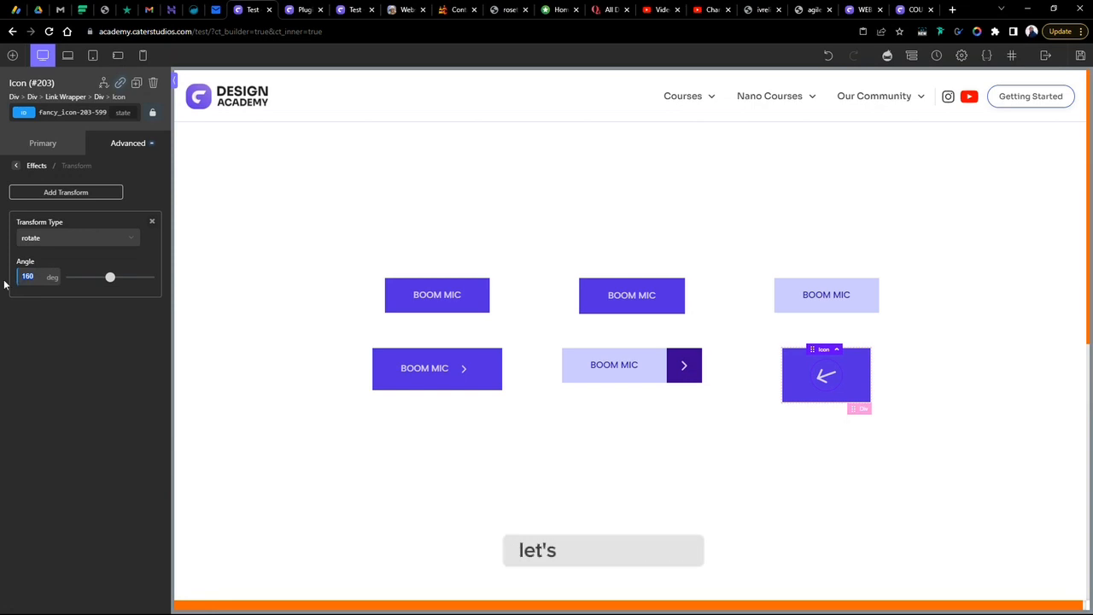
type("9")
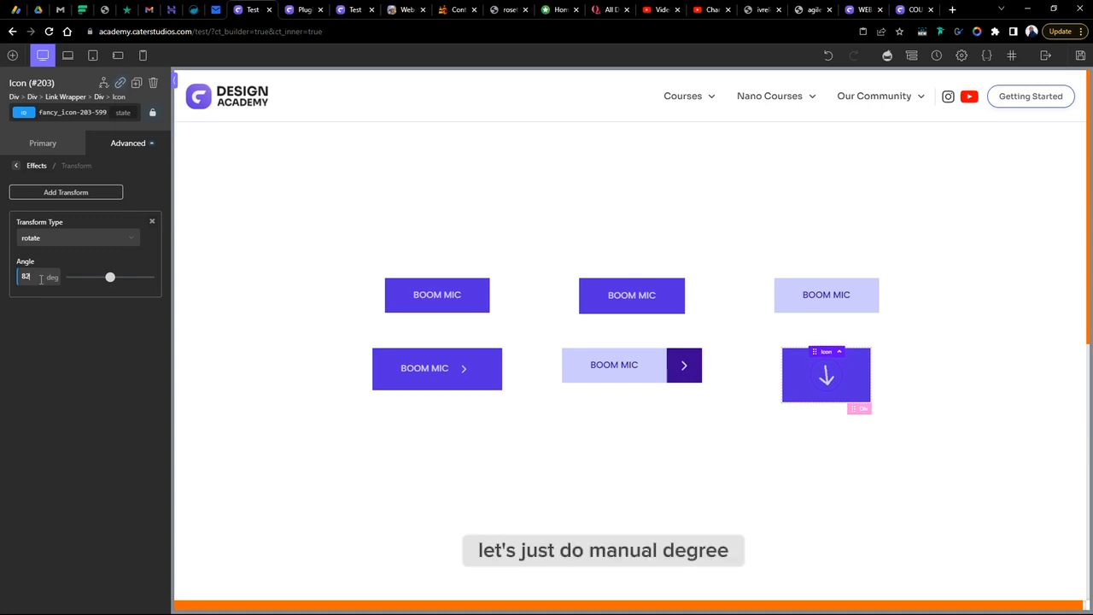
type("8")
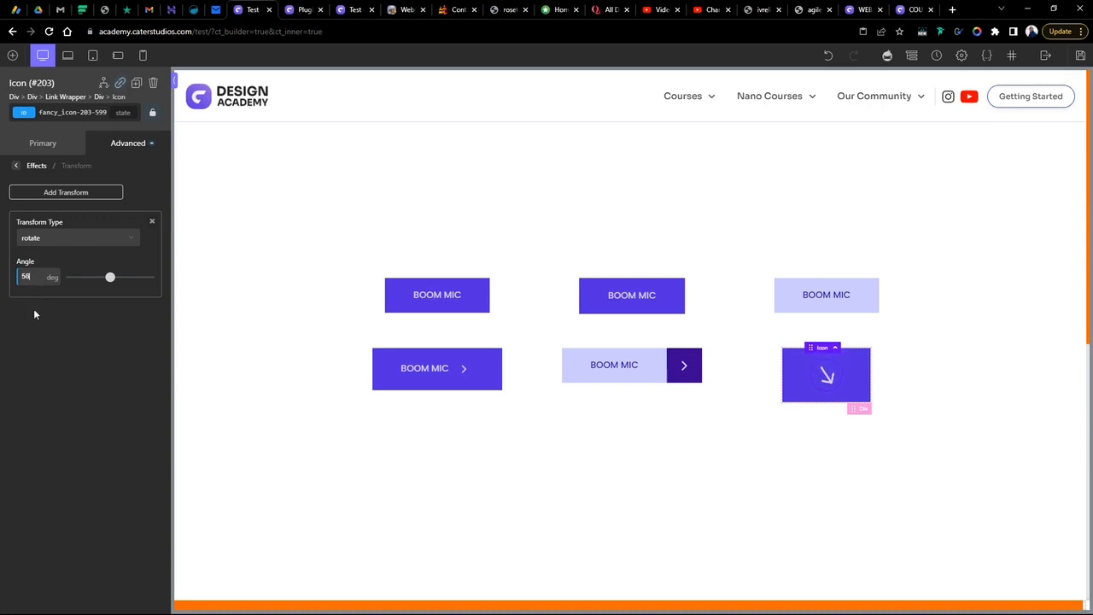
key("BackSpace")
type("1")
key("Down")
key("Down")
key("Down")
key("Down")
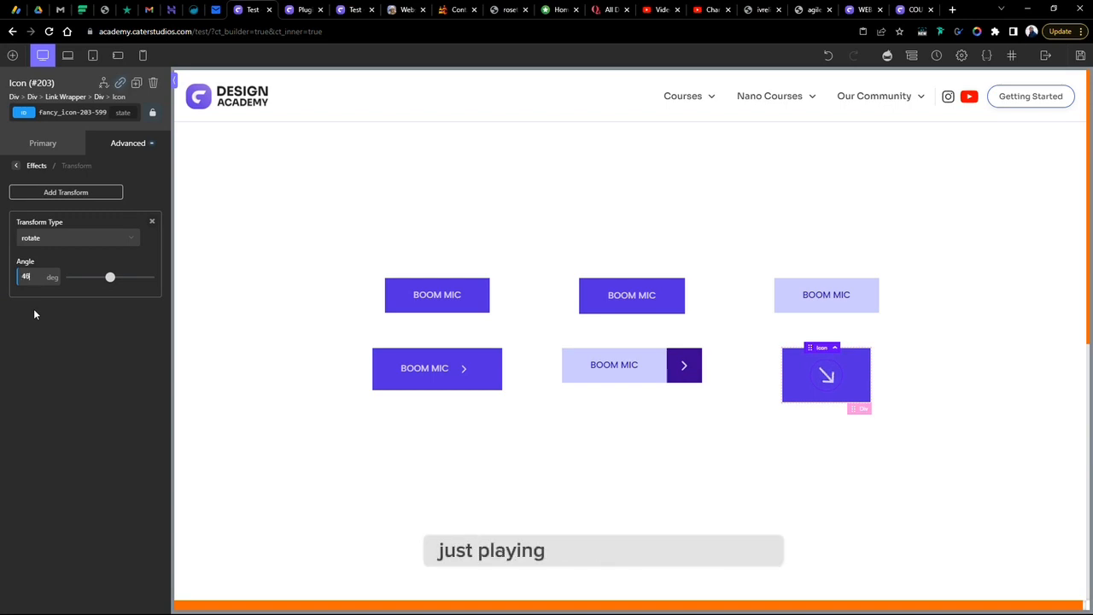
key("Up")
key("Up")
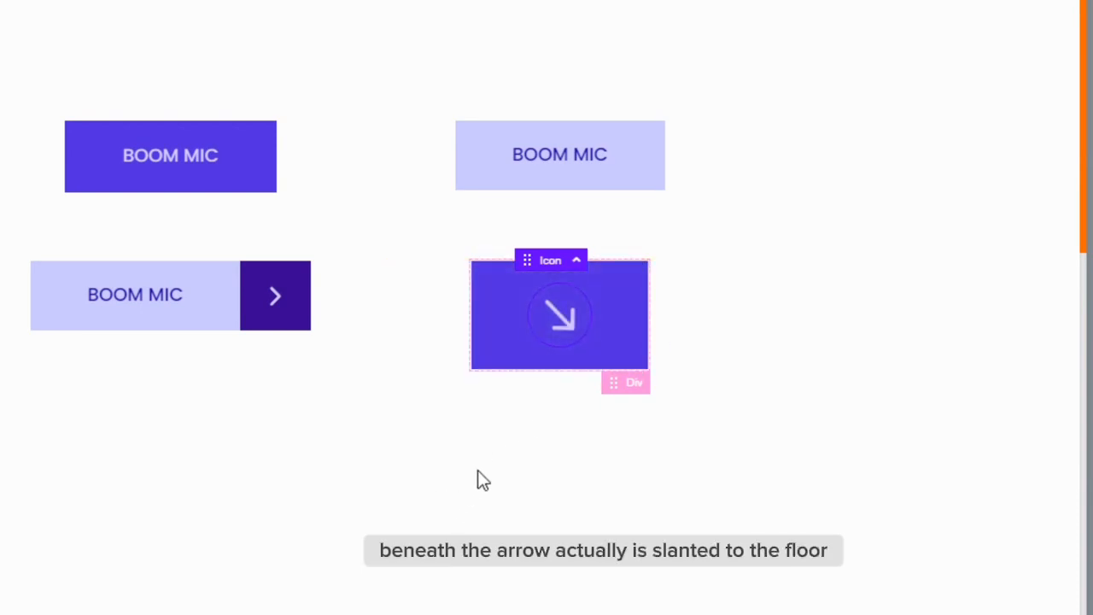
- Set the icon's parent div border radius to 100%
left_click(624, 339)
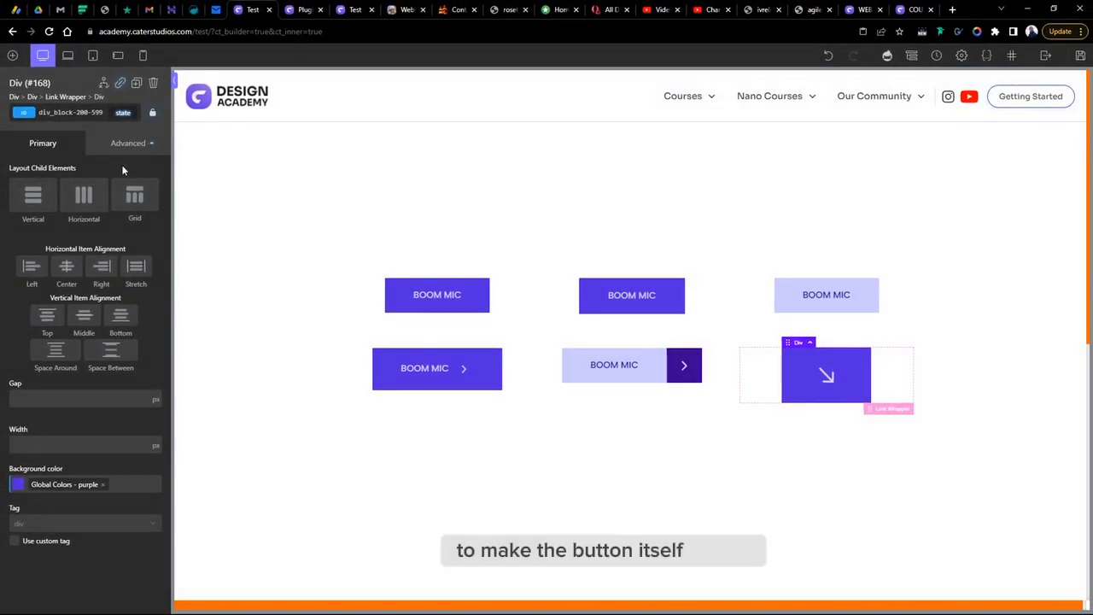
left_click(128, 142)
left_click(66, 293)
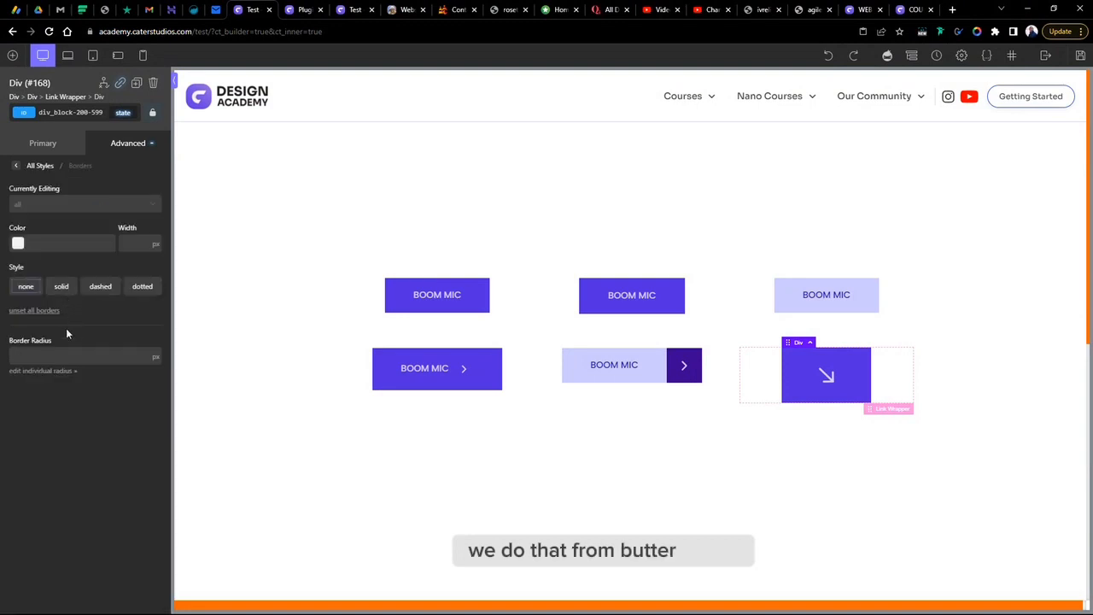
left_click(51, 355)
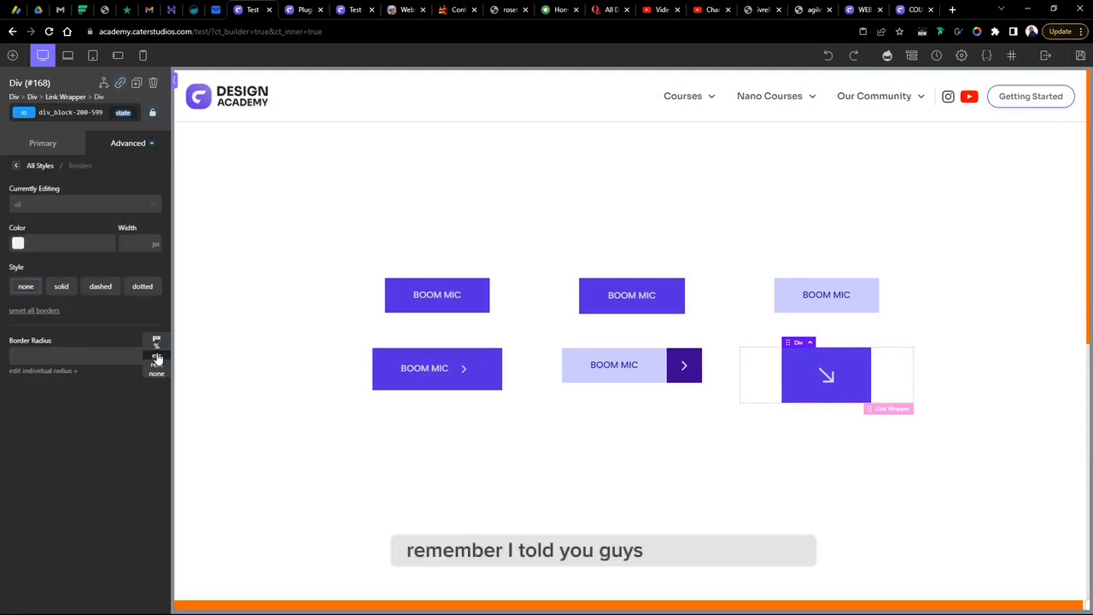
left_click(158, 342)
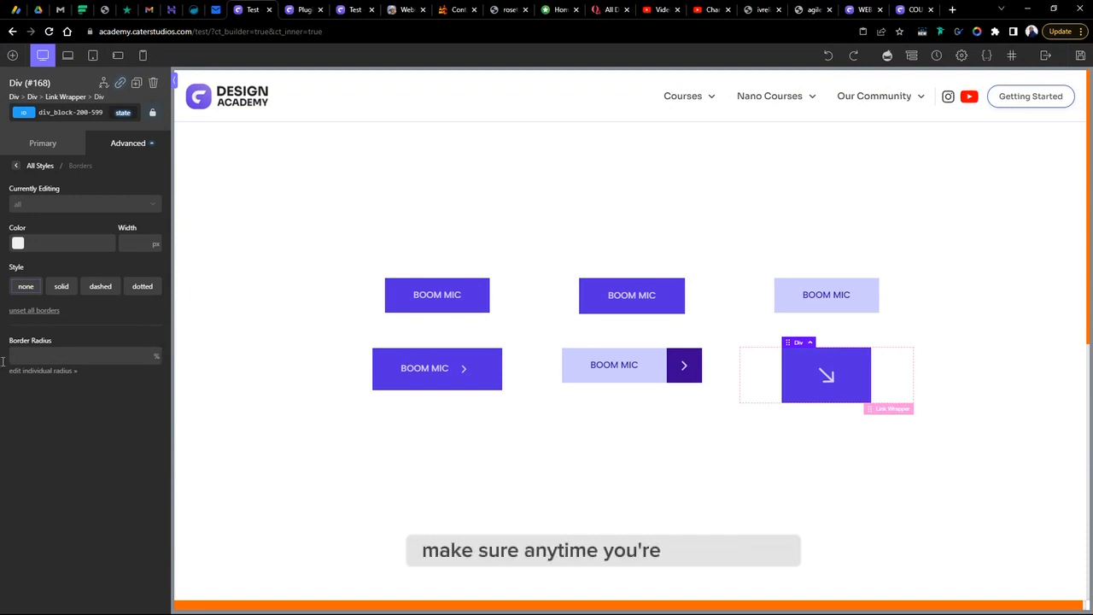
left_click(30, 351)
type("10")
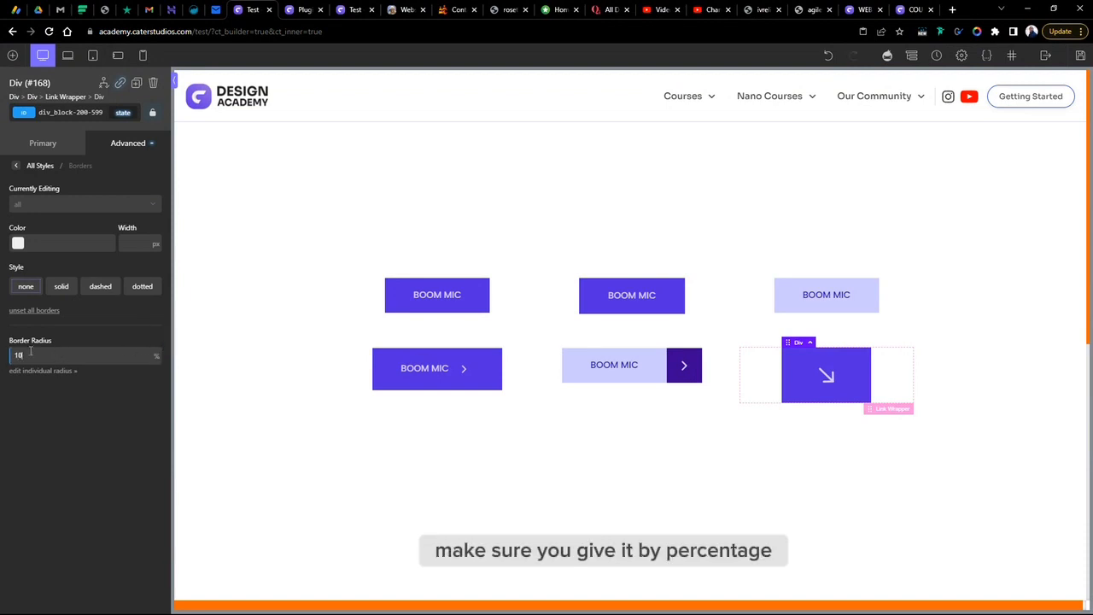
type("0")
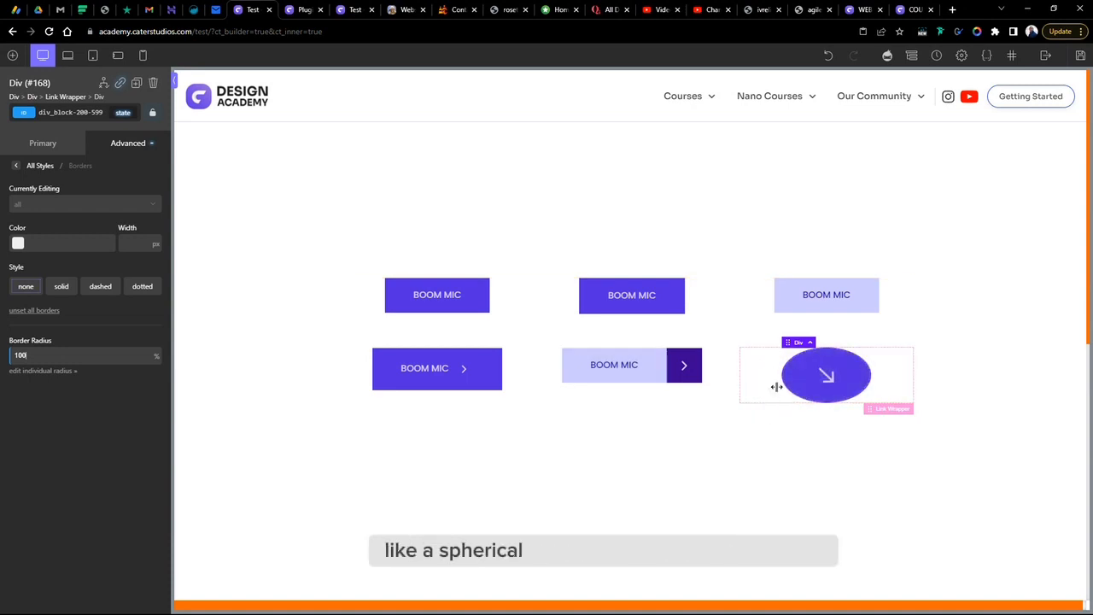
- Set the icon div's left and right padding to 20 px so it becomes a circle
left_click(126, 147)
left_click(85, 208)
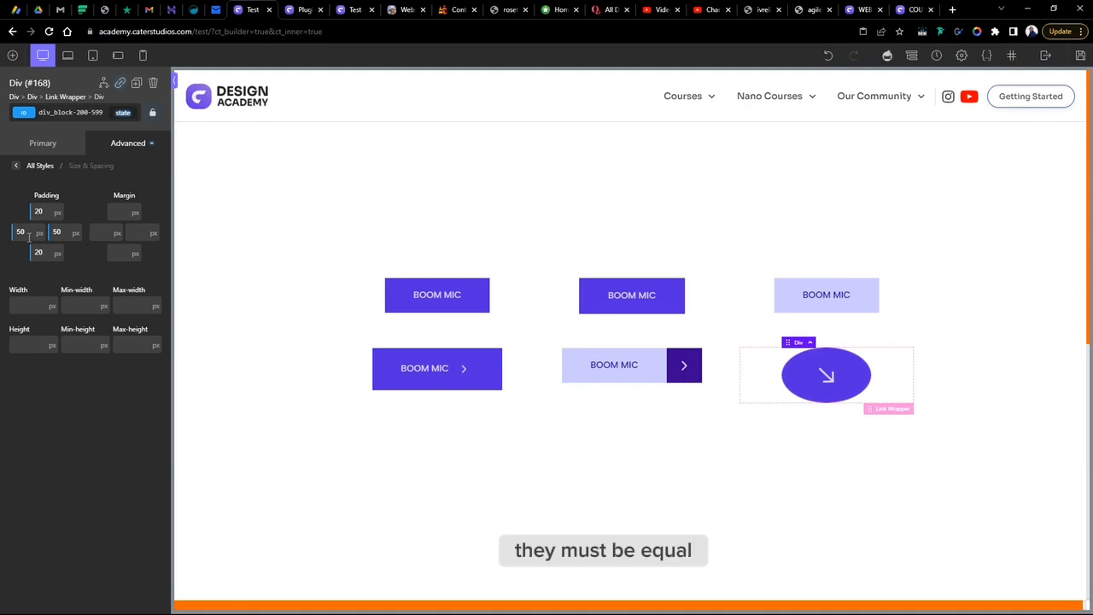
mouse_move(41, 274)
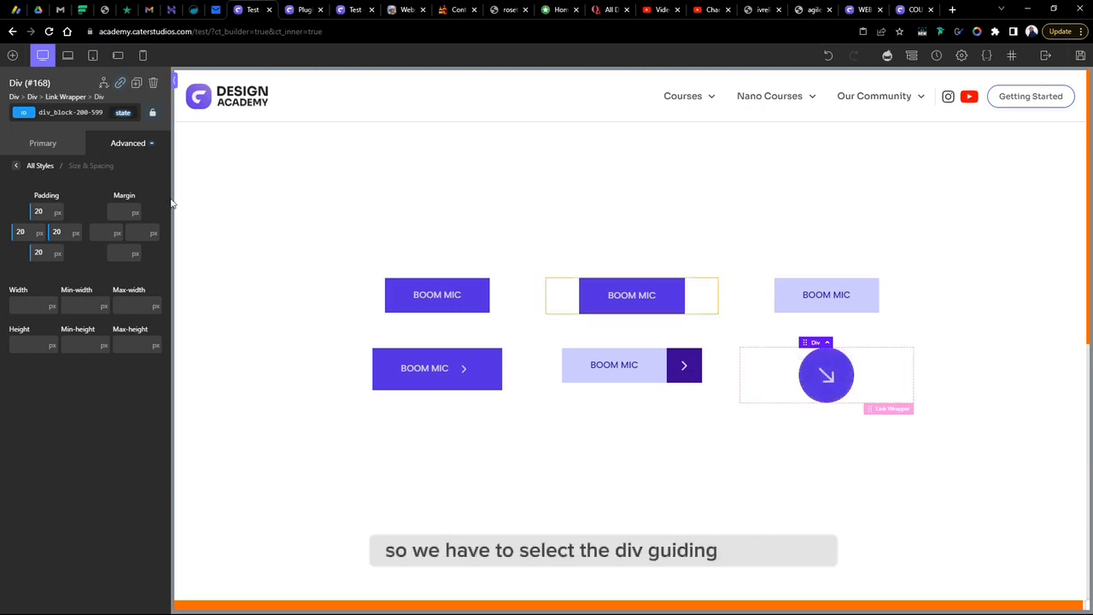
- Add a rotate transform of 180 deg to the icon div's hover state
left_click(126, 144)
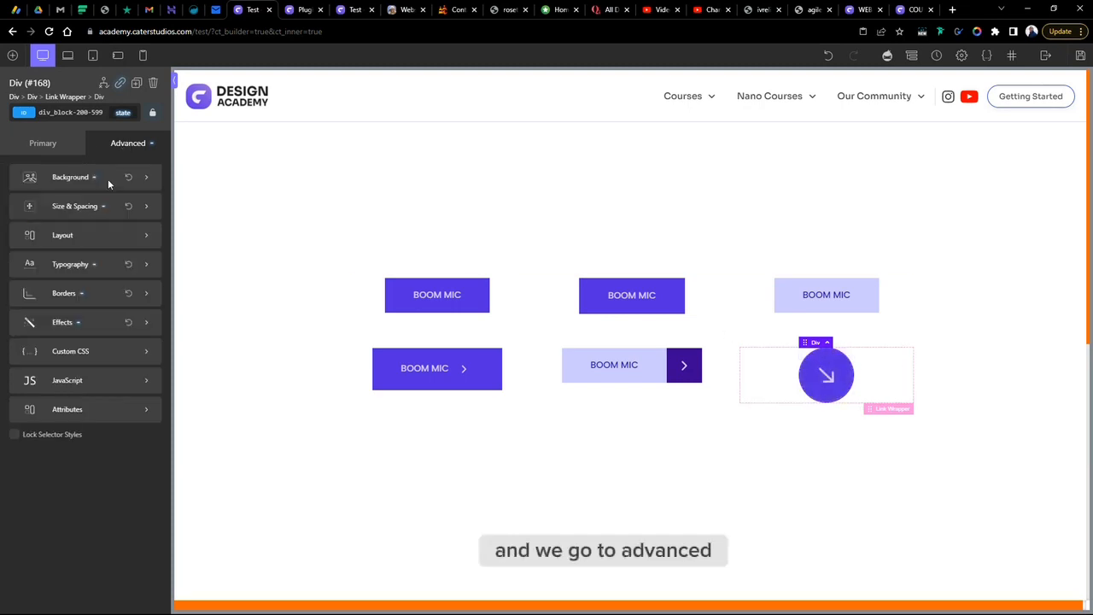
left_click(67, 325)
left_click(69, 369)
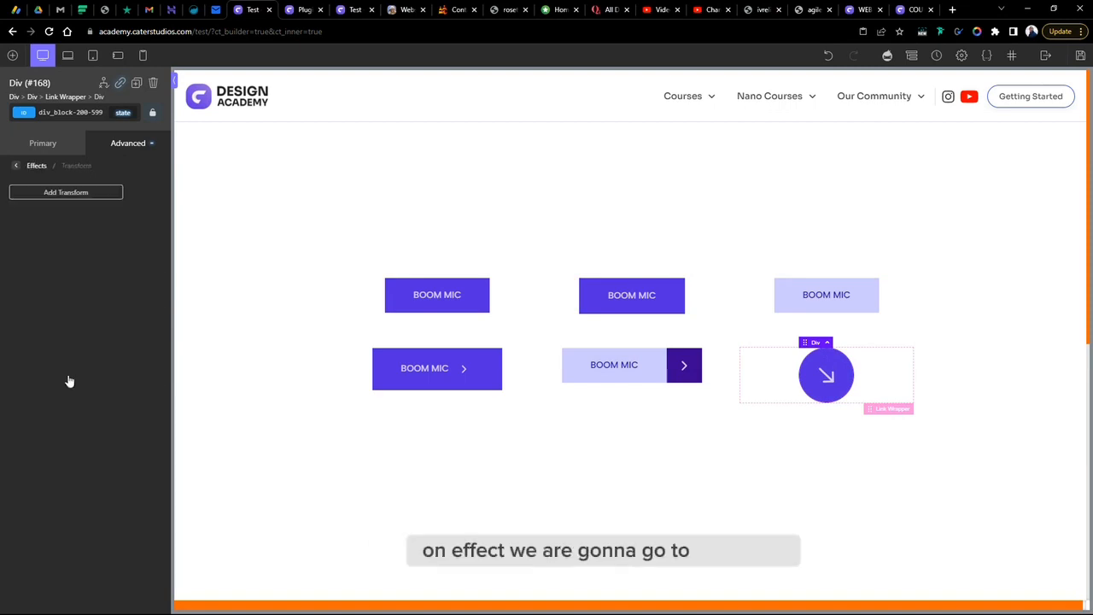
left_click(123, 113)
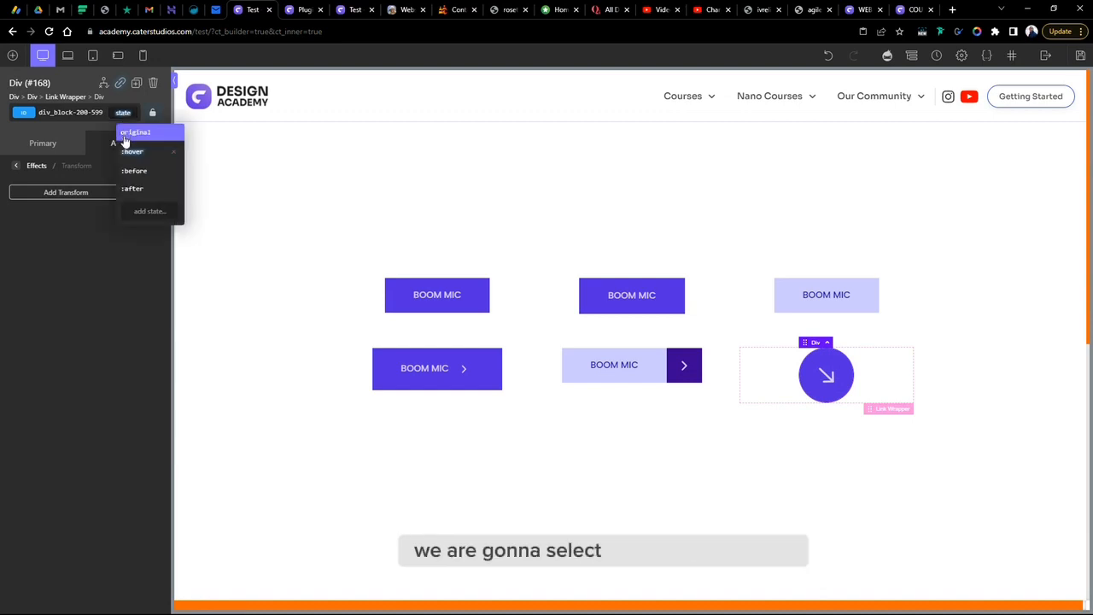
left_click(128, 155)
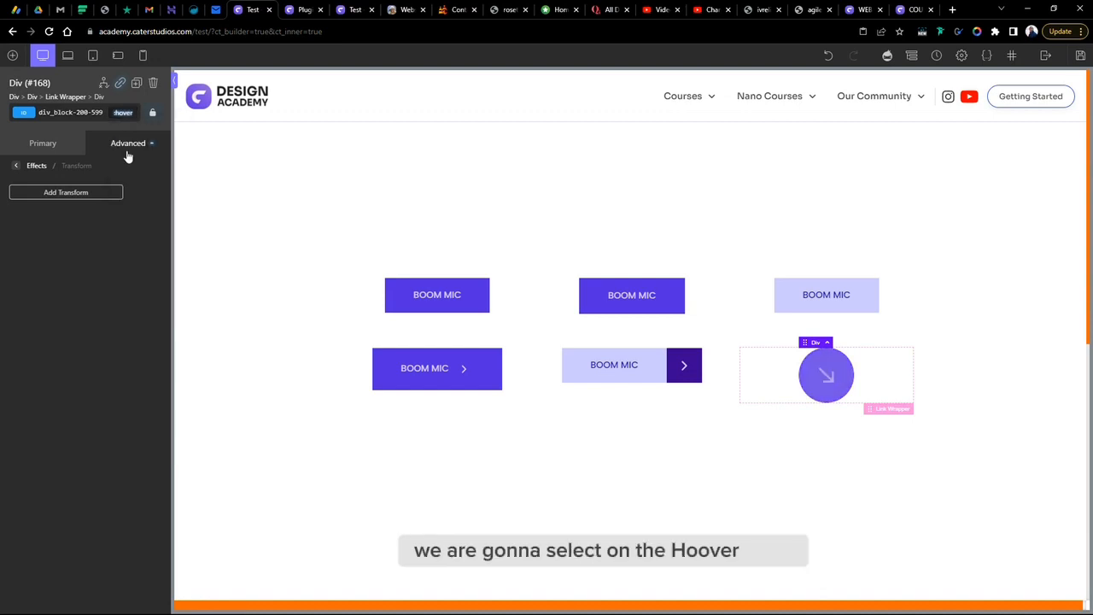
left_click(47, 194)
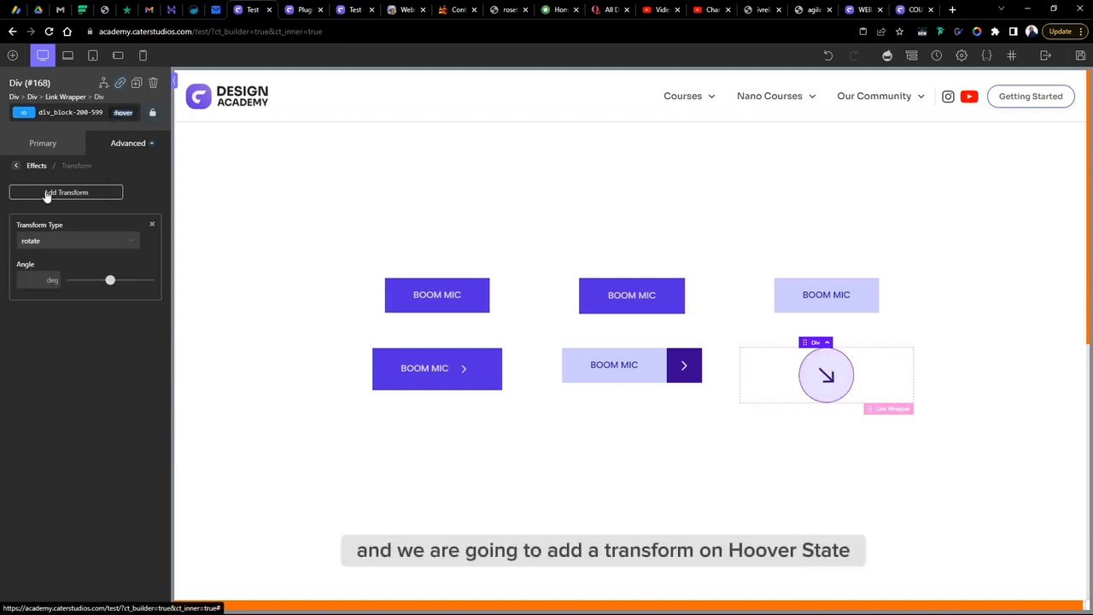
left_click(39, 282)
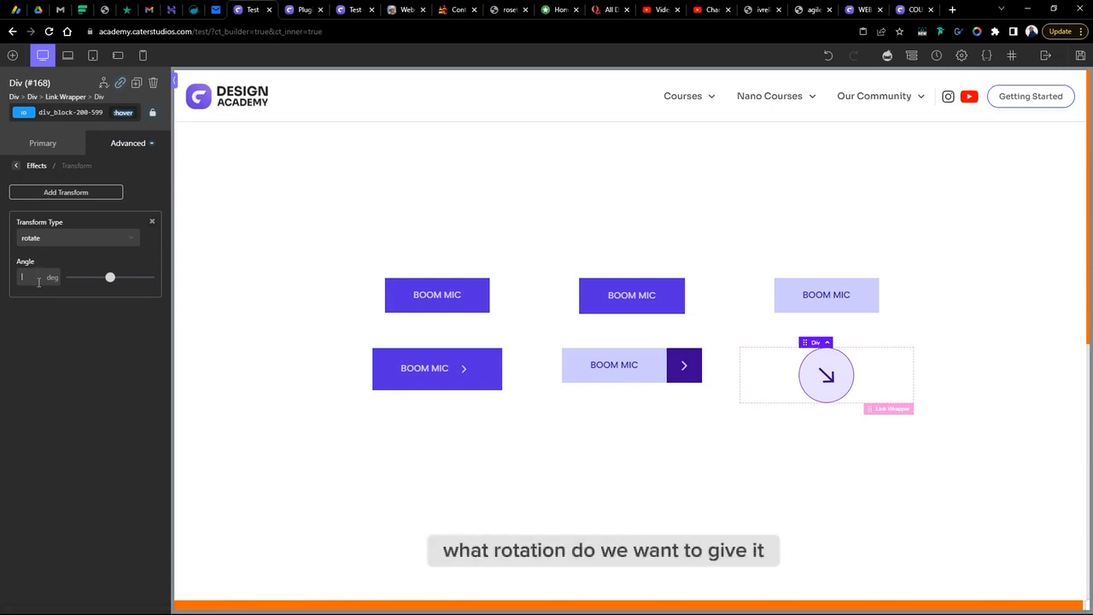
type("180")
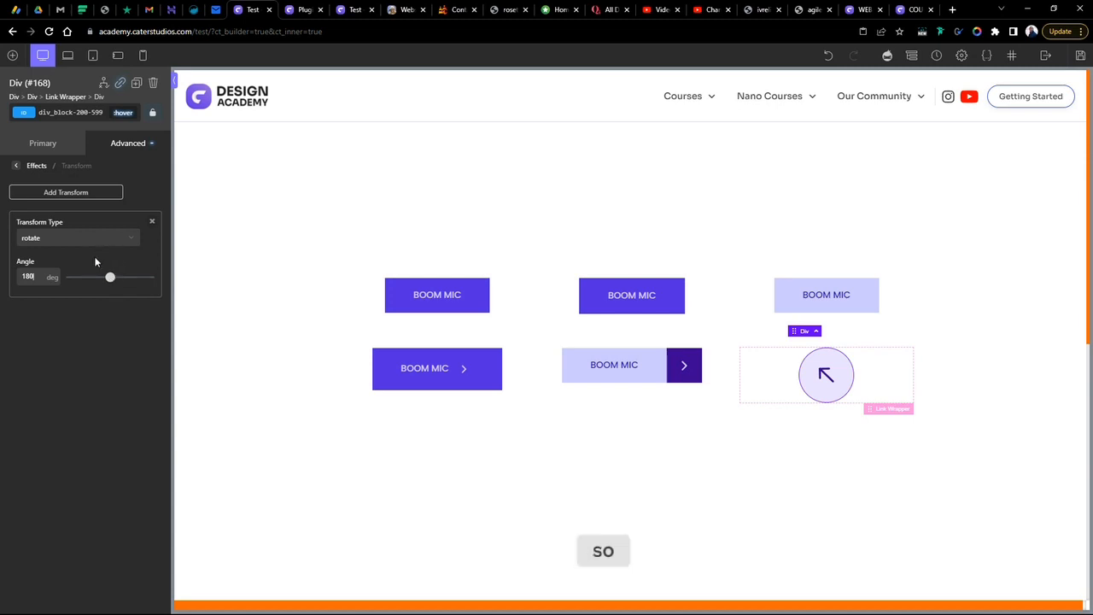
- Set the hover rotation angle to 316 deg so the arrow points right
double_click(26, 276)
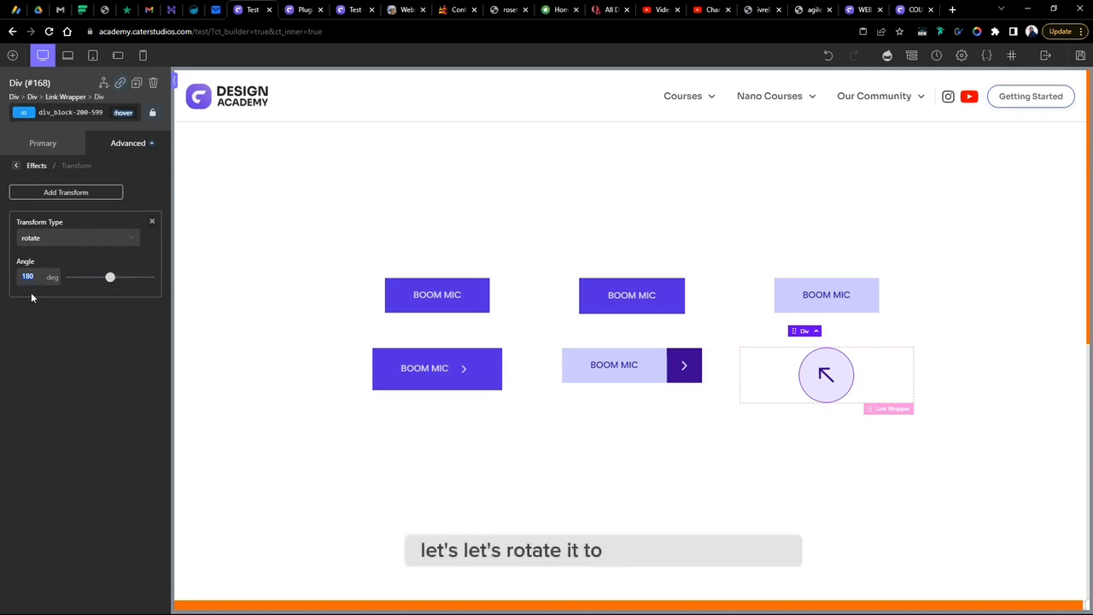
key("Up")
key("Up")
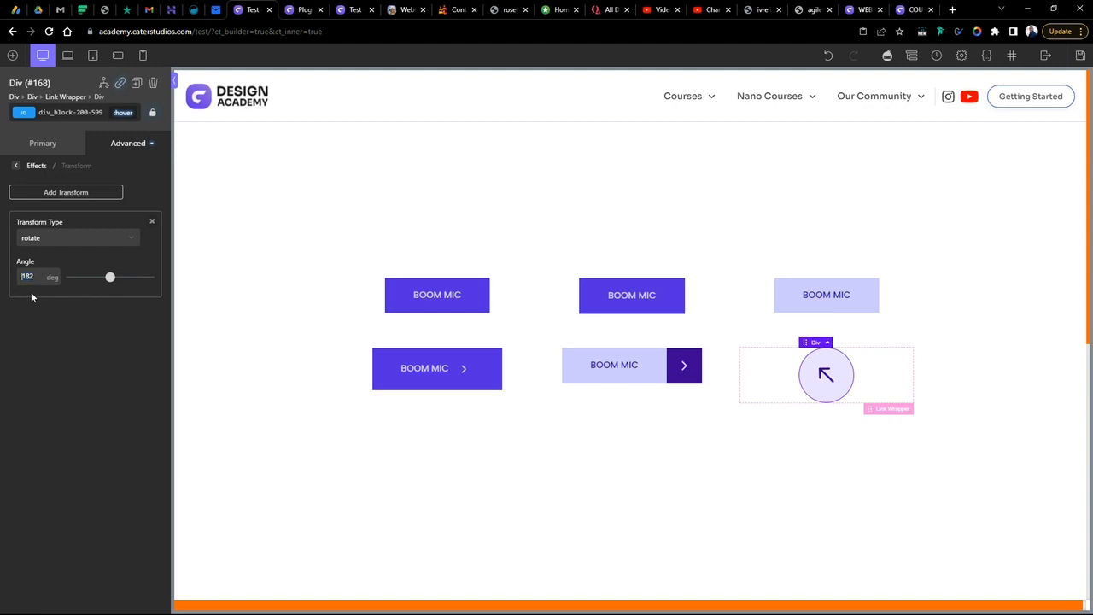
key("Up")
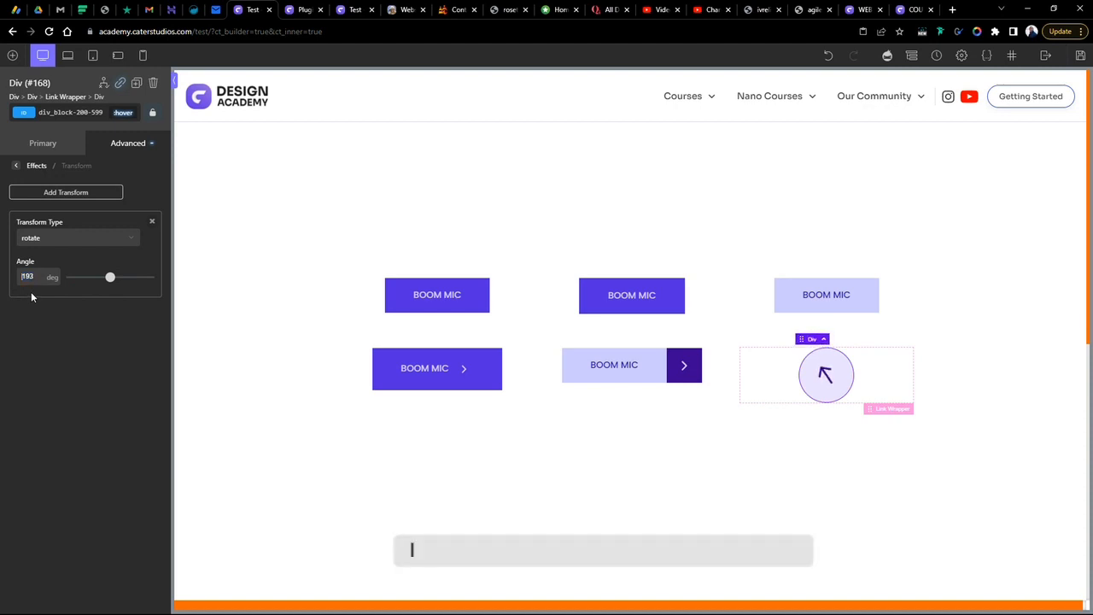
key("Up")
type("300")
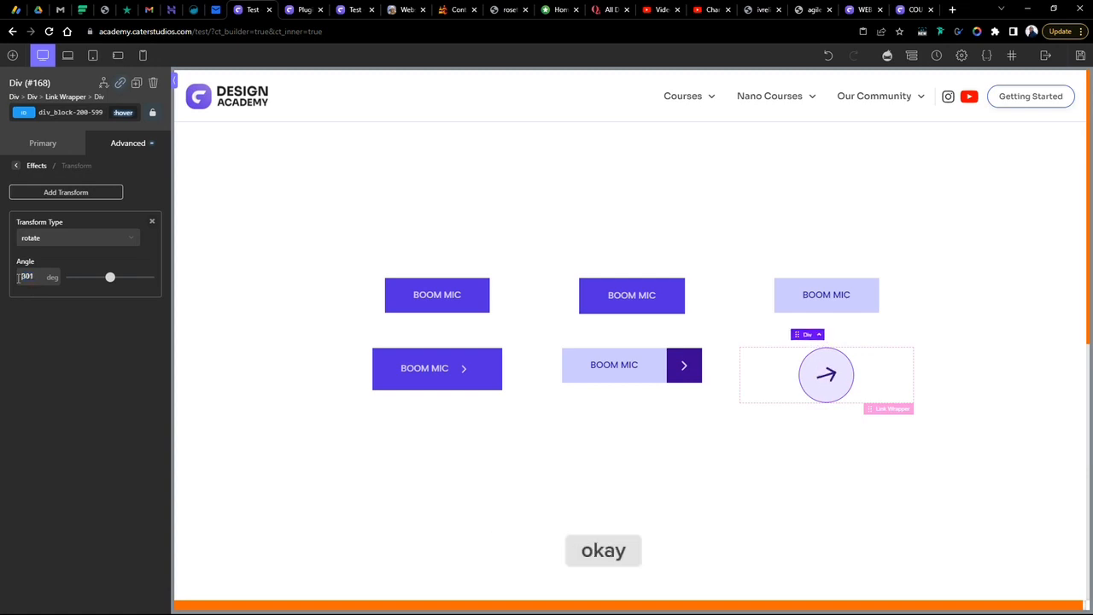
key("shift+Up")
key("Up")
key("Up")
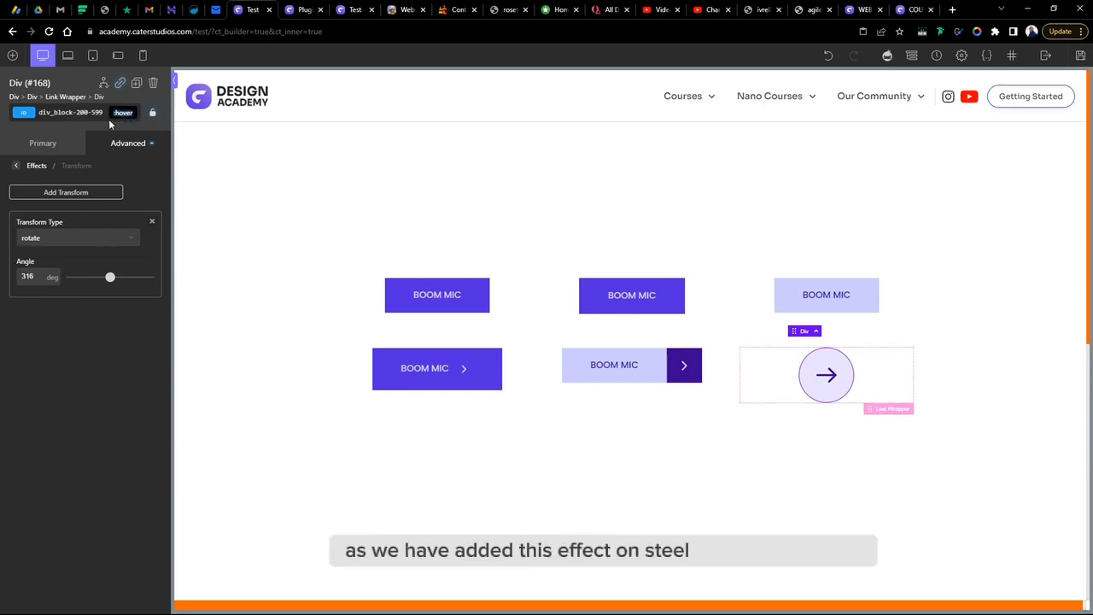
left_click(16, 166)
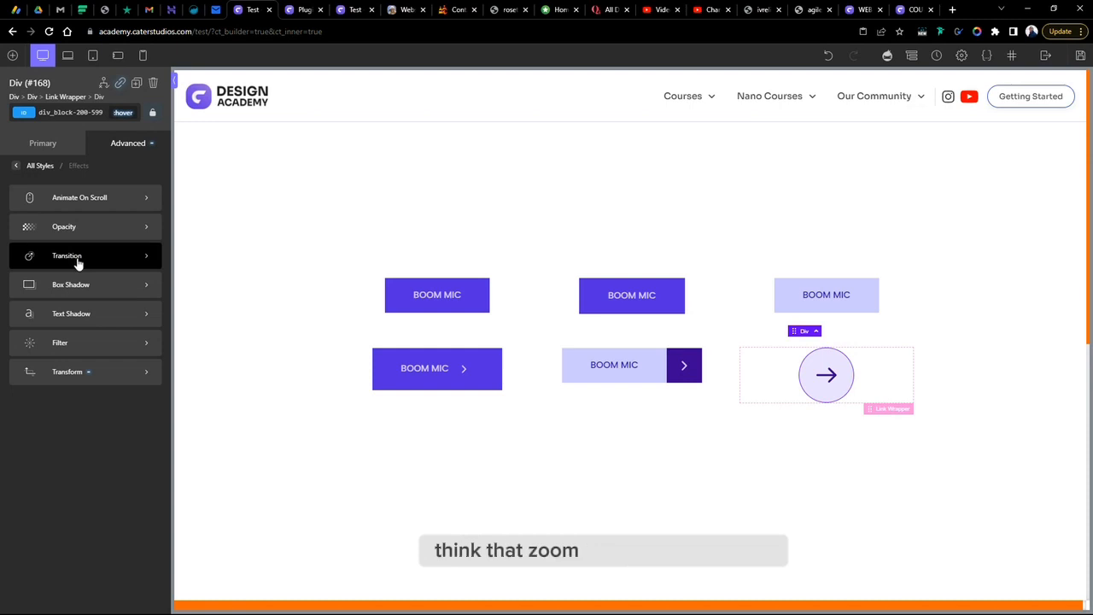
left_click(77, 261)
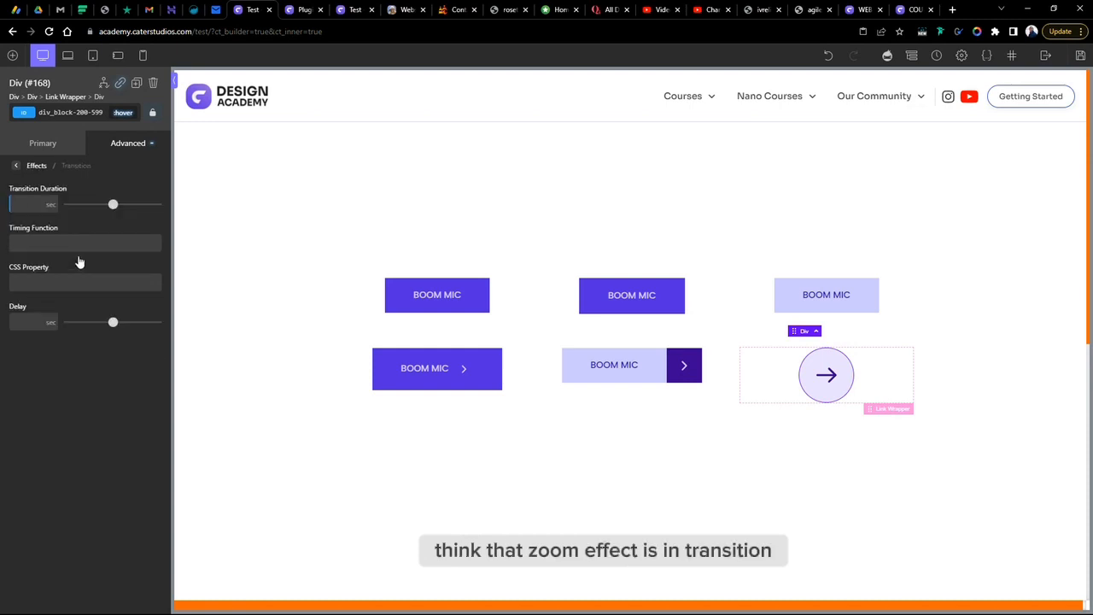
left_click(16, 165)
- Add a second hover transform of type scale to the icon div
left_click(73, 373)
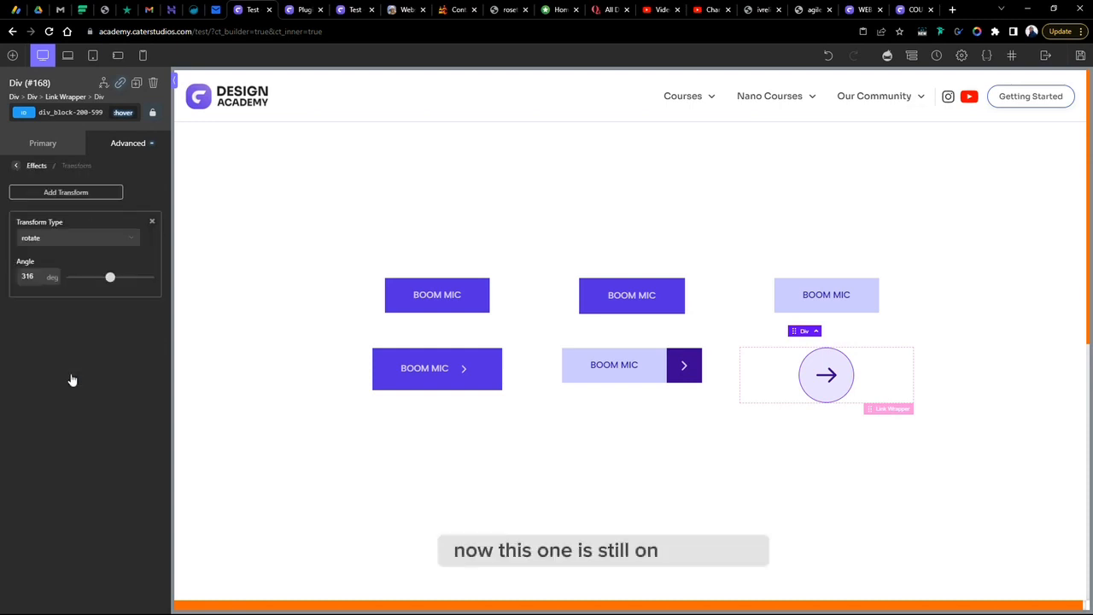
left_click(63, 192)
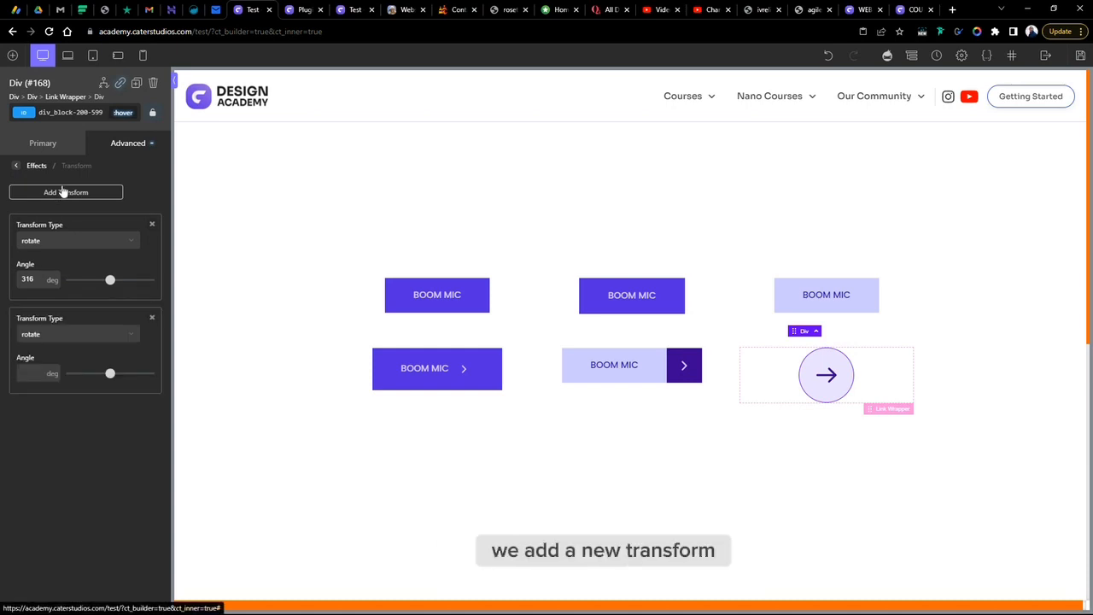
left_click(81, 333)
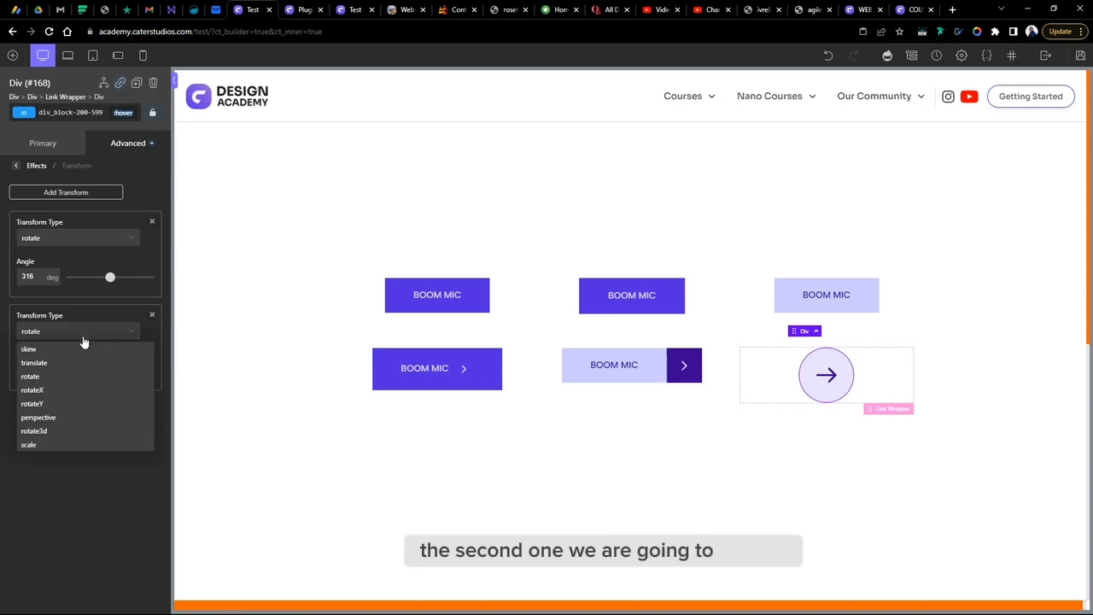
left_click(48, 445)
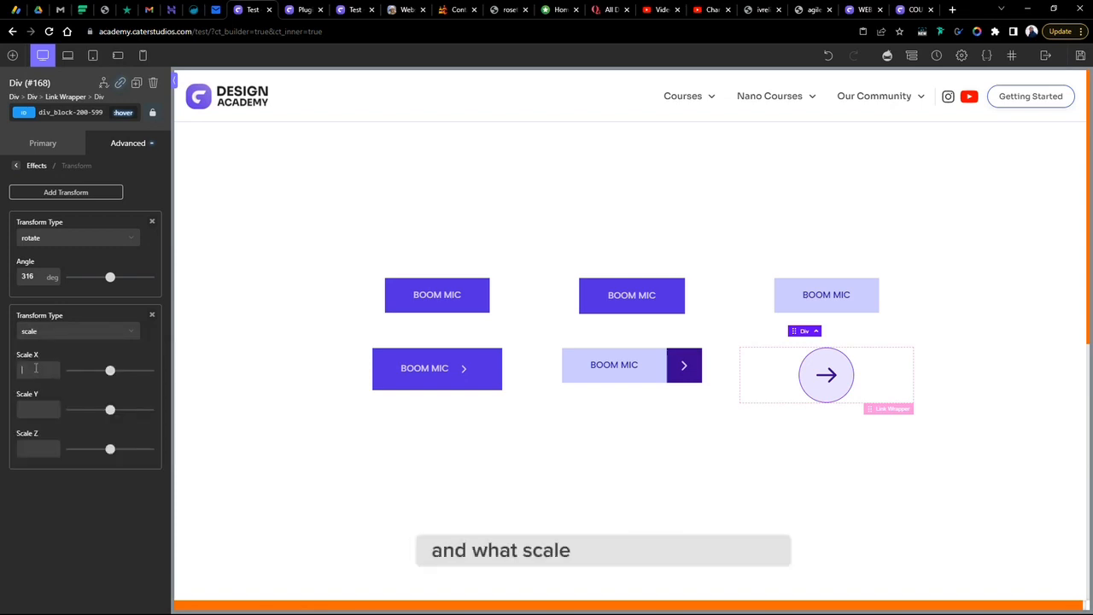
- Experiment with scale X, Y and Z values of 1 and 2, then clear all three scale fields
type("1")
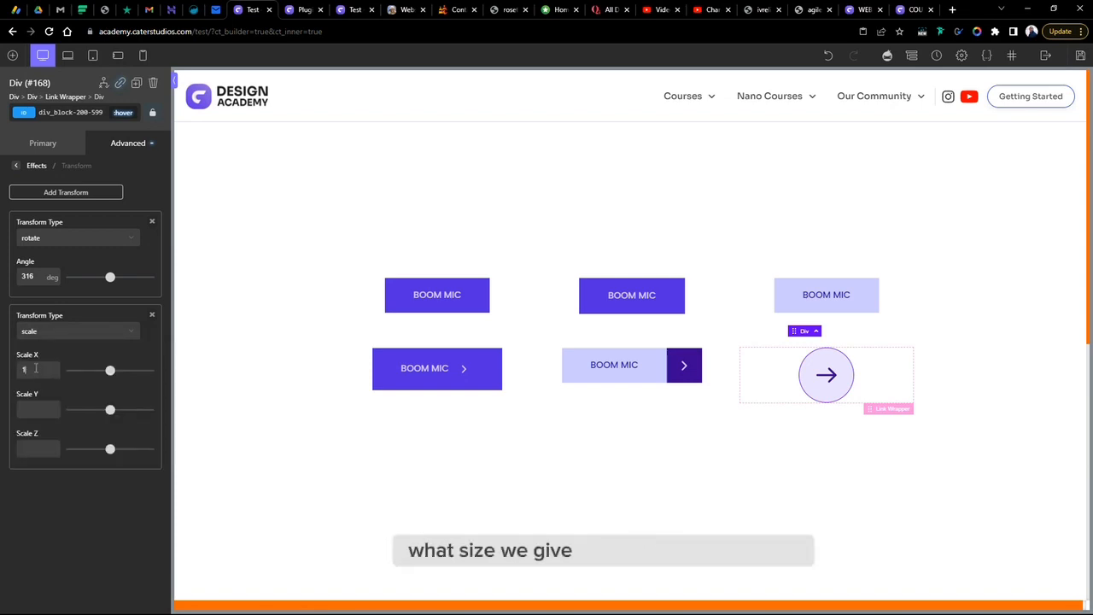
left_click(38, 411)
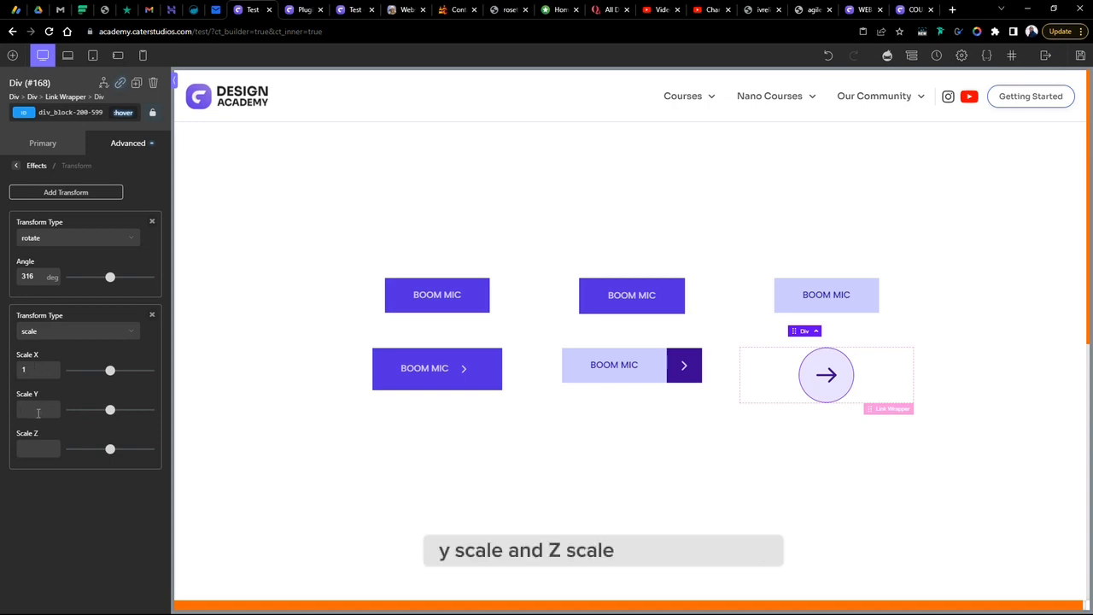
type("1")
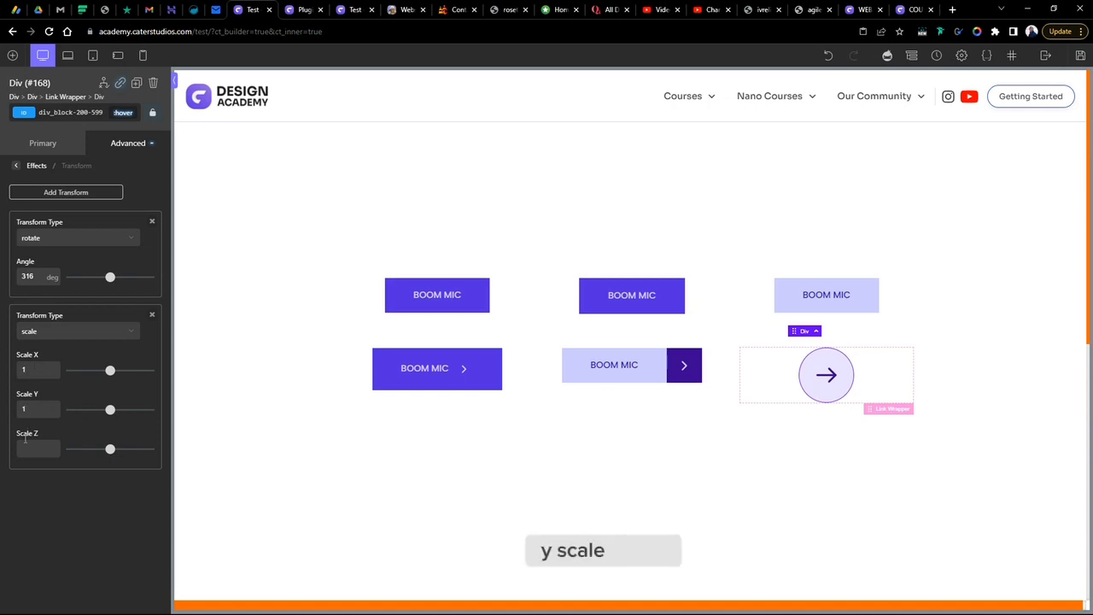
left_click(24, 448)
type("1")
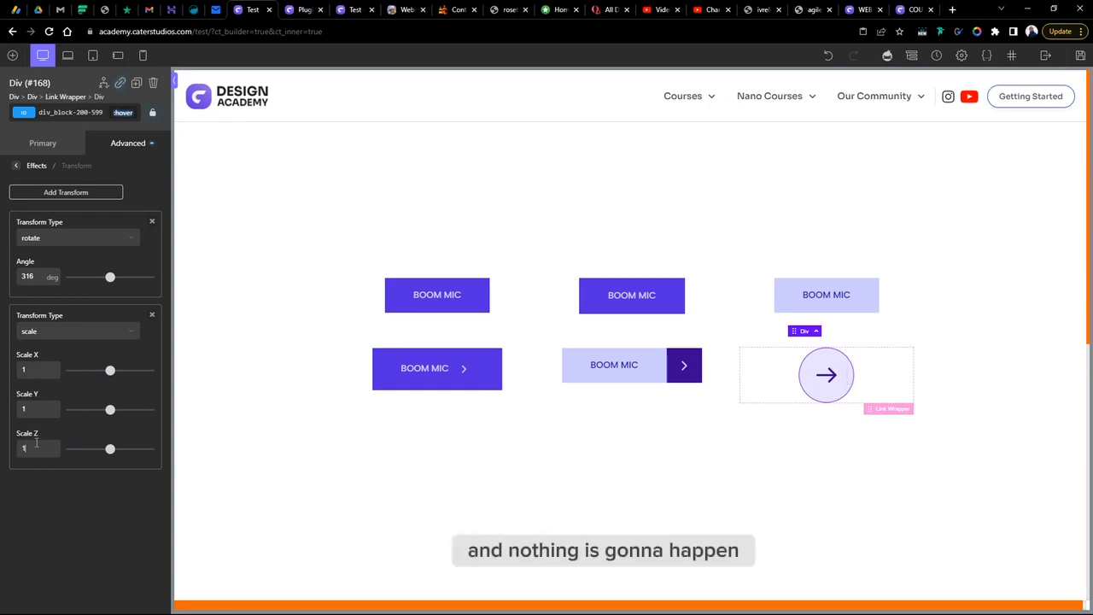
type("2")
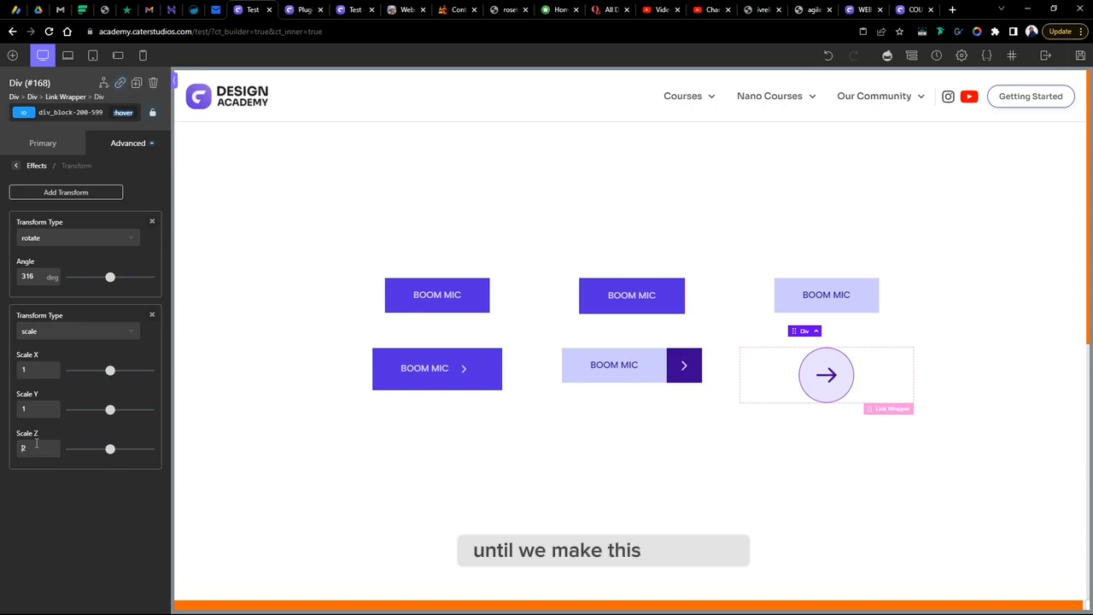
left_click(26, 408)
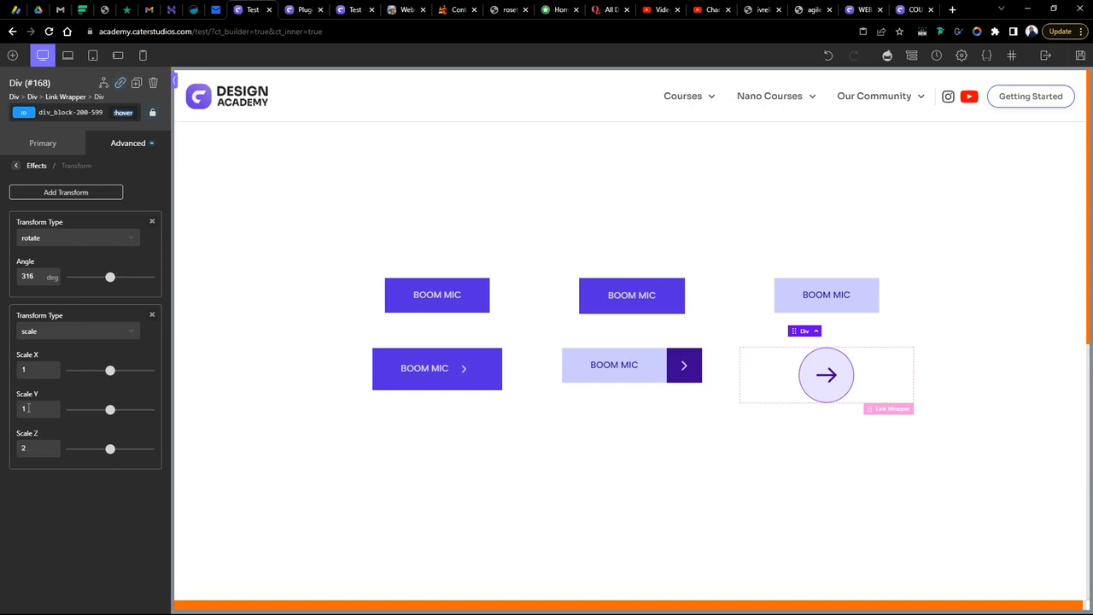
type("2")
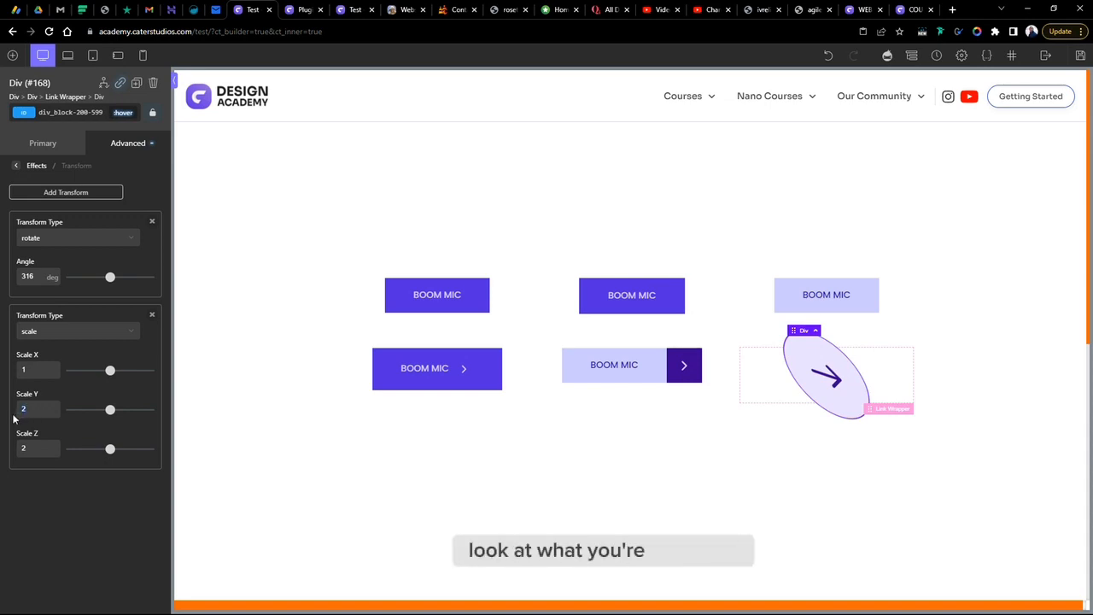
key("BackSpace")
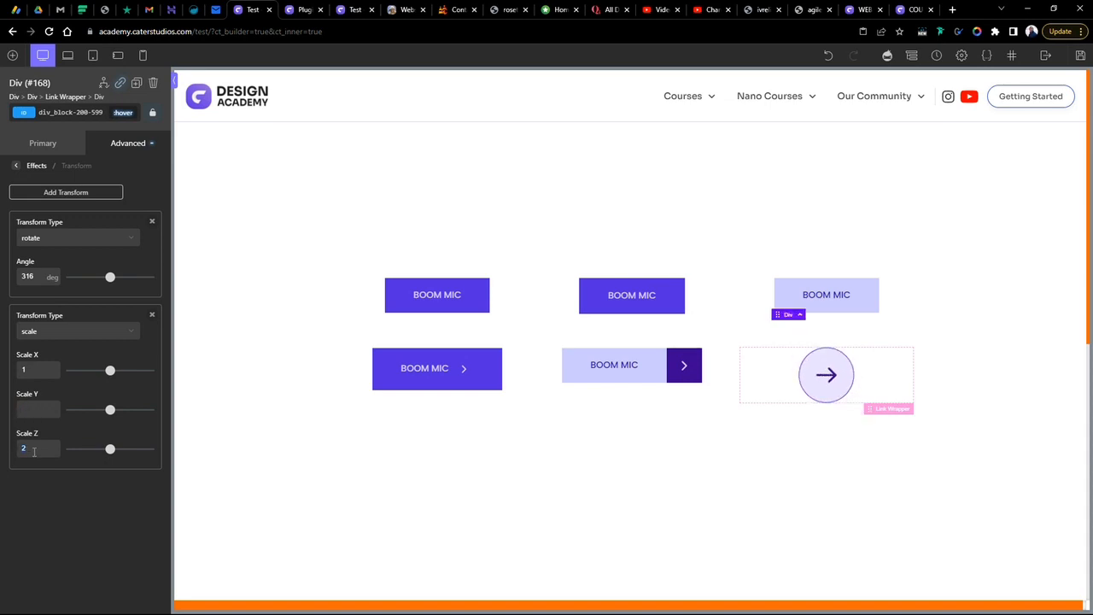
left_click(35, 452)
key("BackSpace")
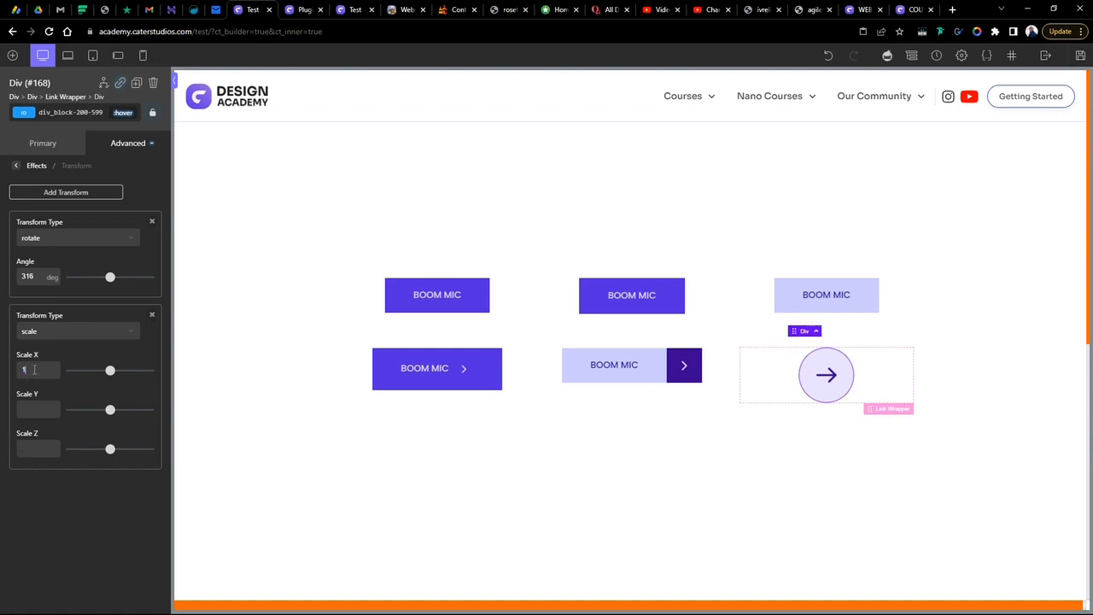
key("BackSpace")
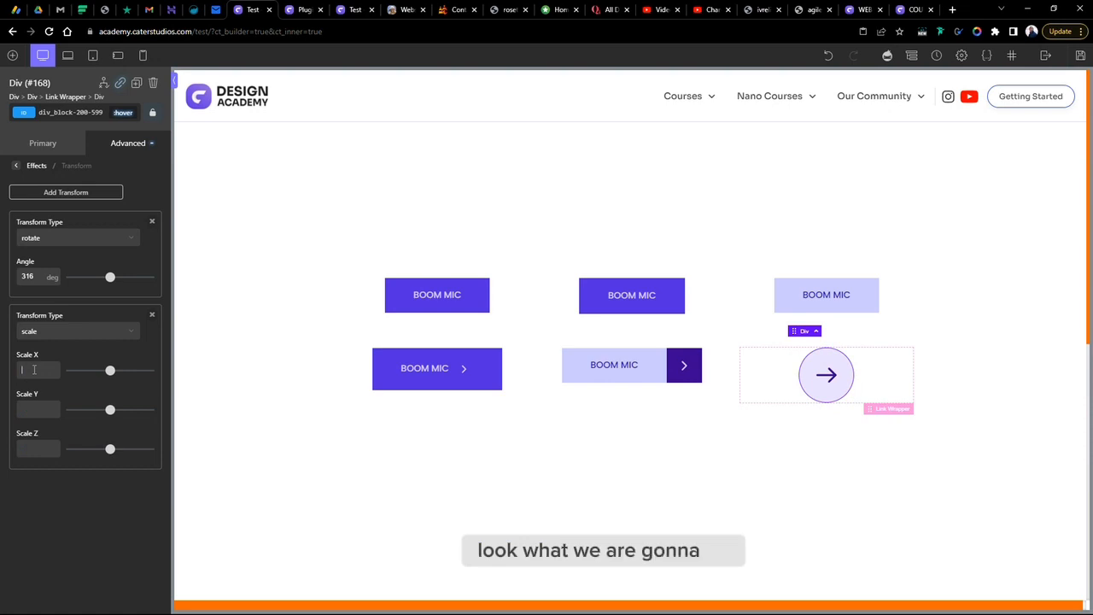
- Set the hover scale X and Y to 1.1
type("2")
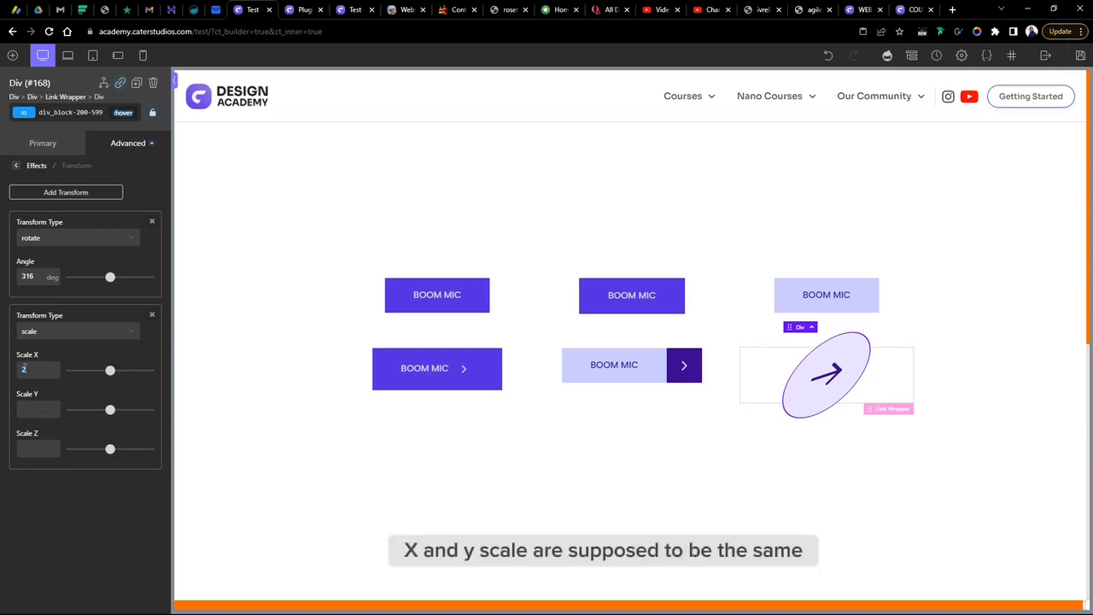
type("1.1")
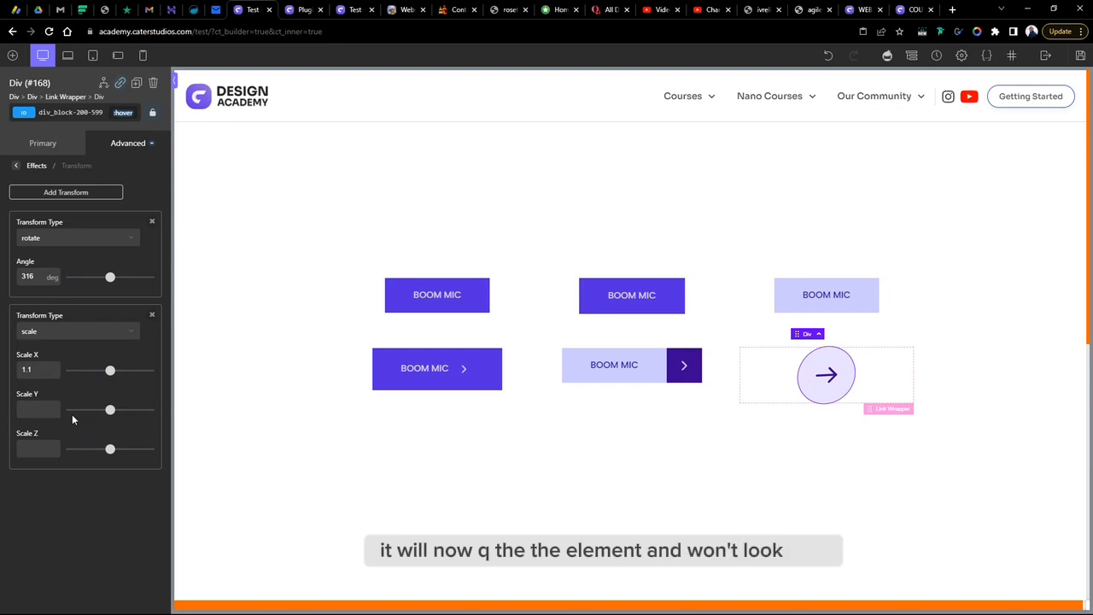
type("1")
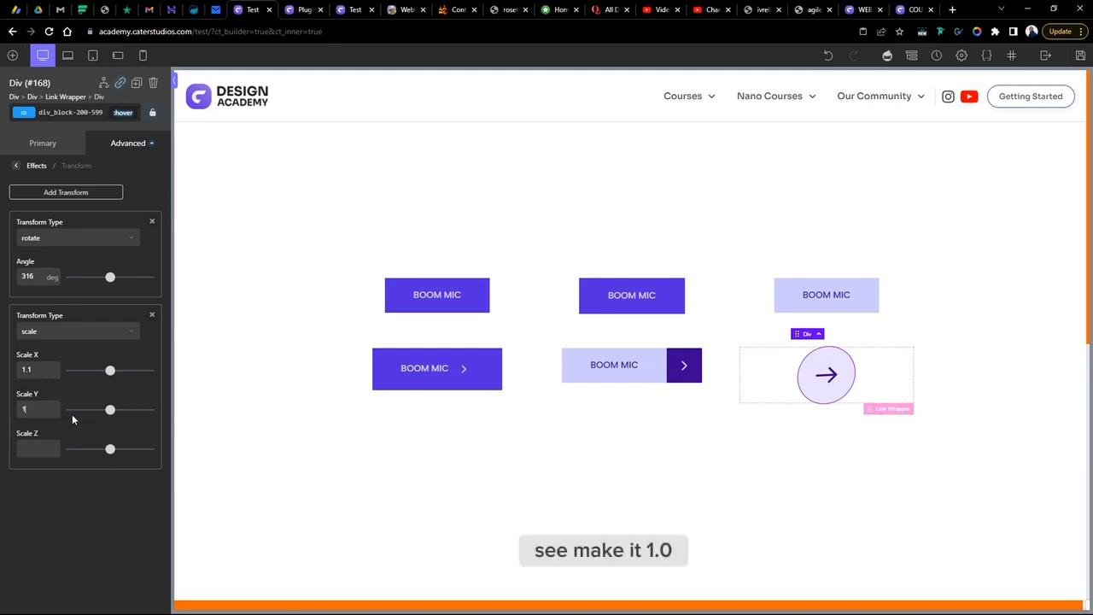
type(".0")
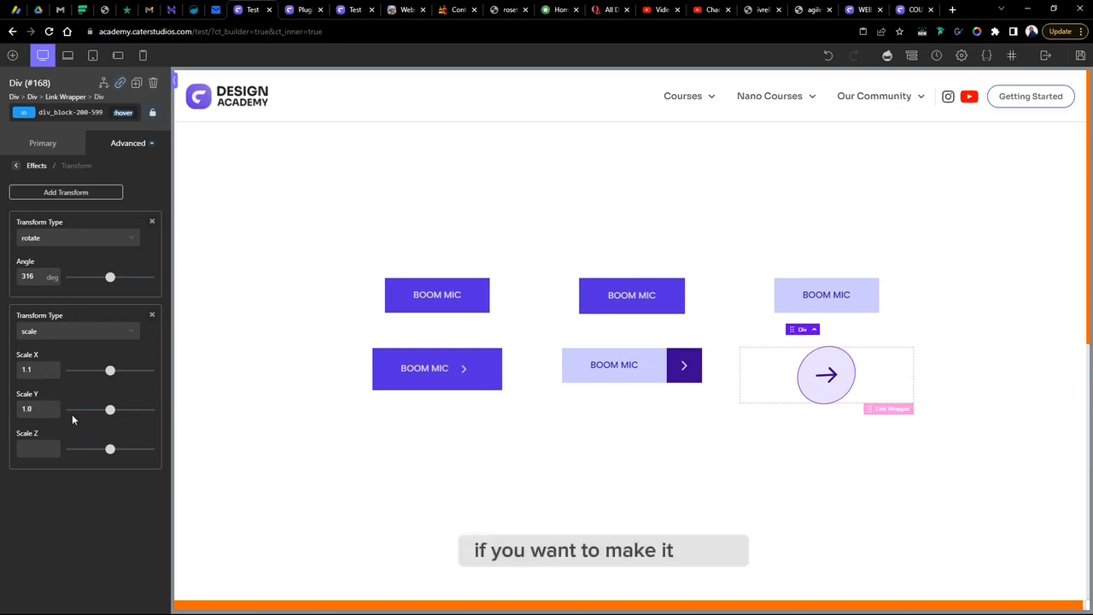
key("BackSpace")
type("1")
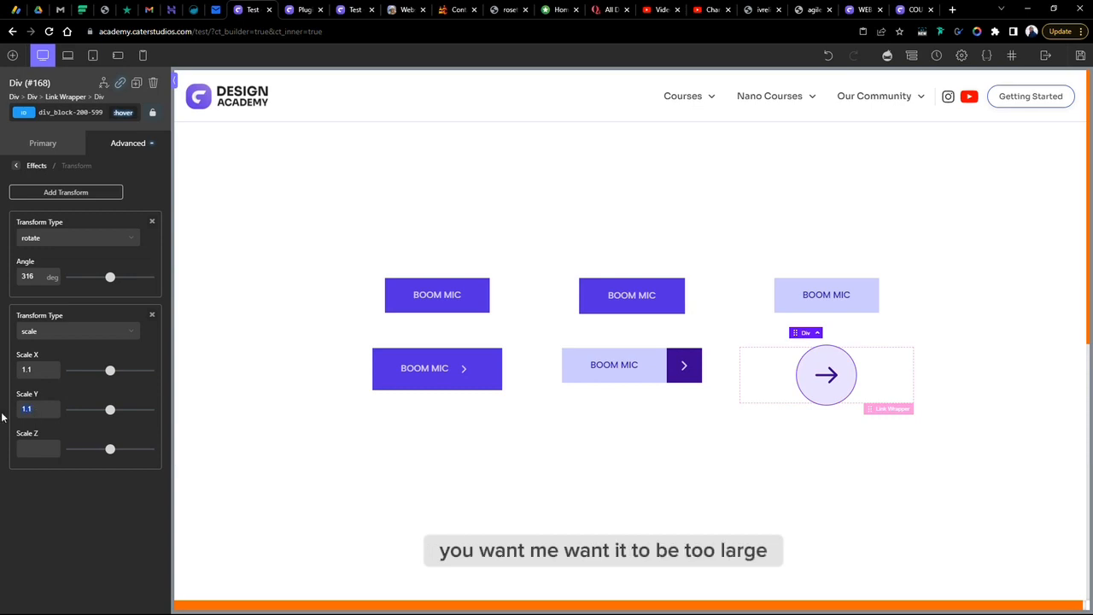
- Try a hover scale of 2 on X and Y, then set both scale values back to 1.1
type("2")
left_click_drag(36, 368, 9, 375)
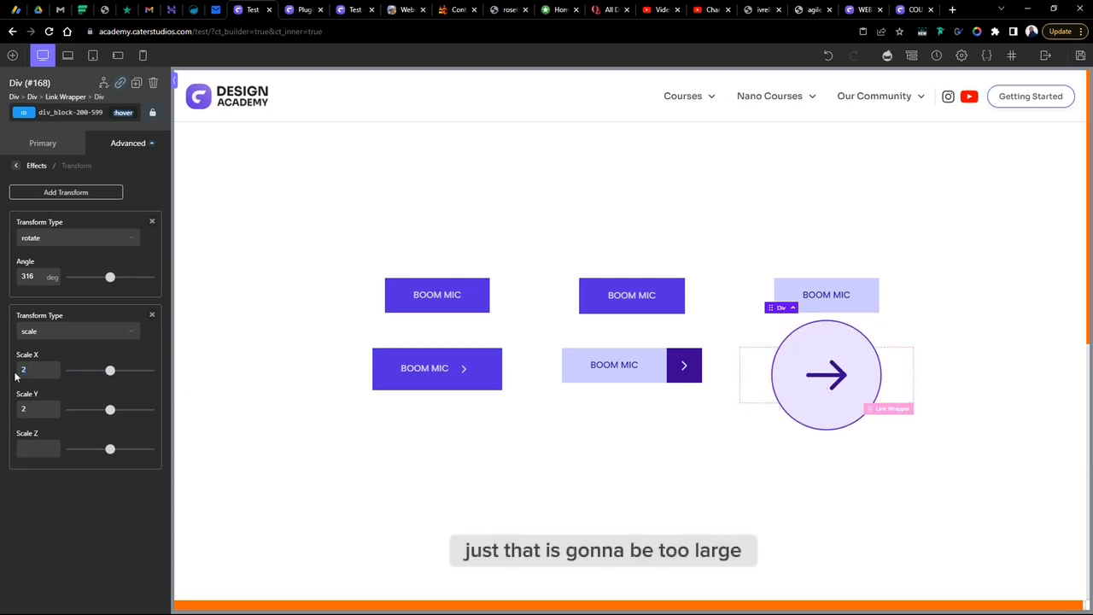
key("BackSpace")
type("1")
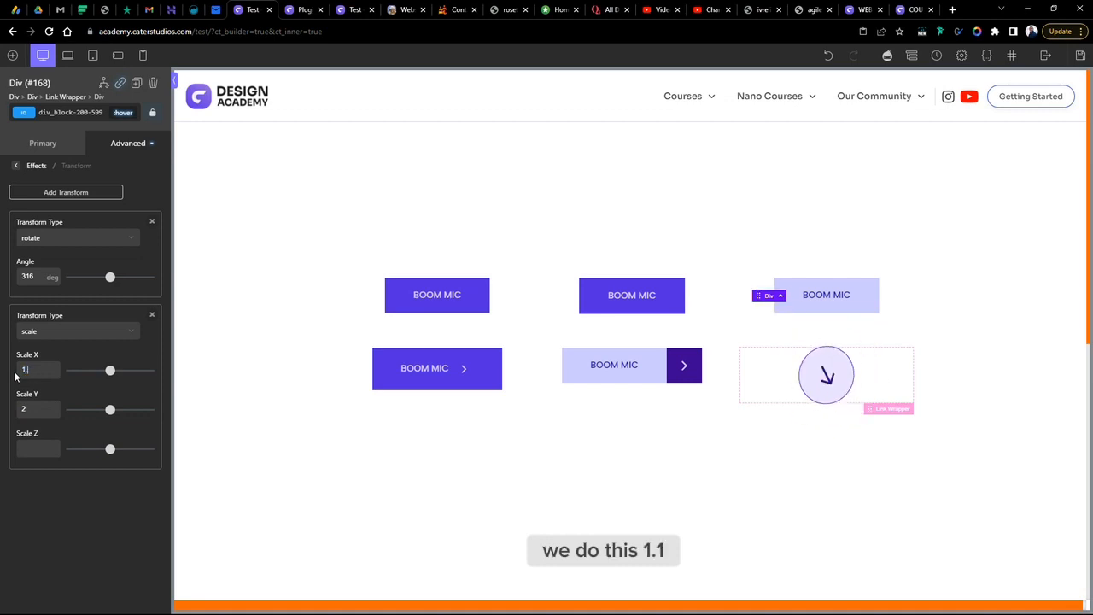
type(".1")
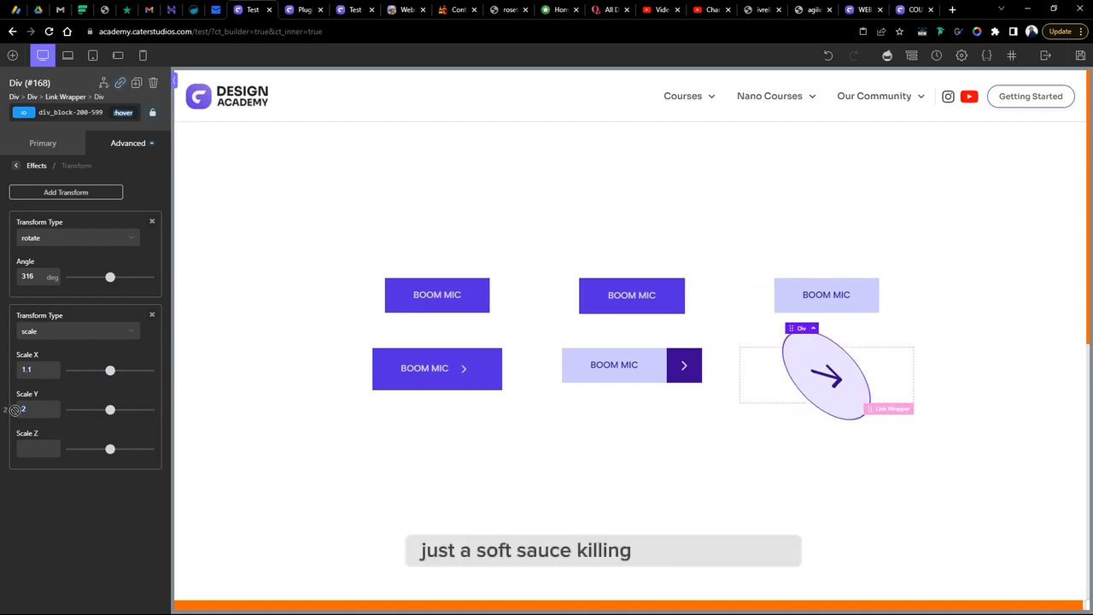
key("BackSpace")
type("1.1")
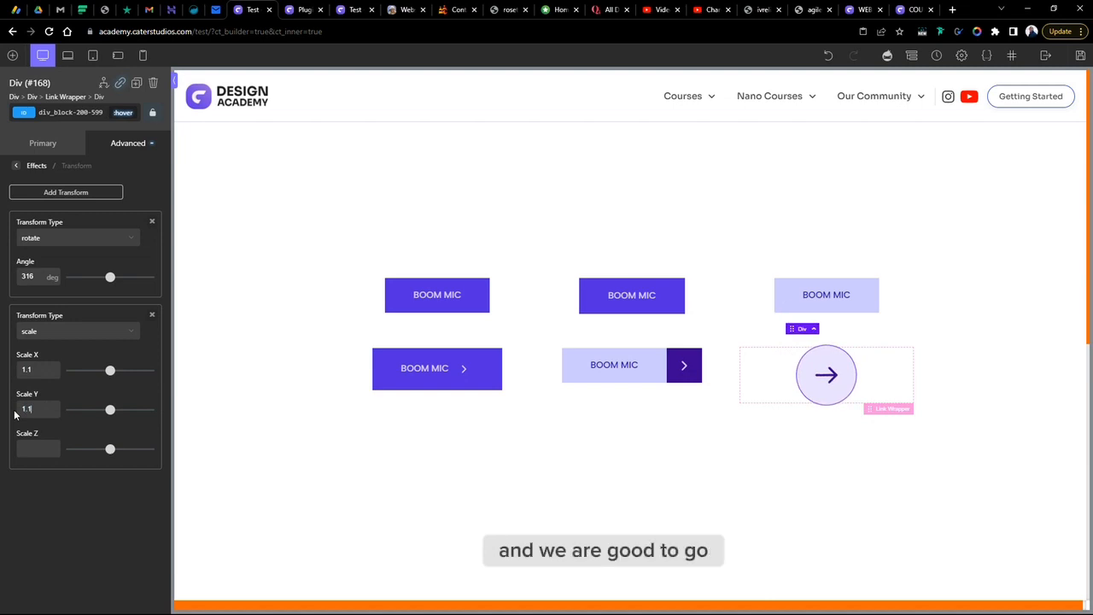
- Preview the hover effect, reopen the icon div's hover transform and adjust its rotation angle with the slider
left_click(925, 495)
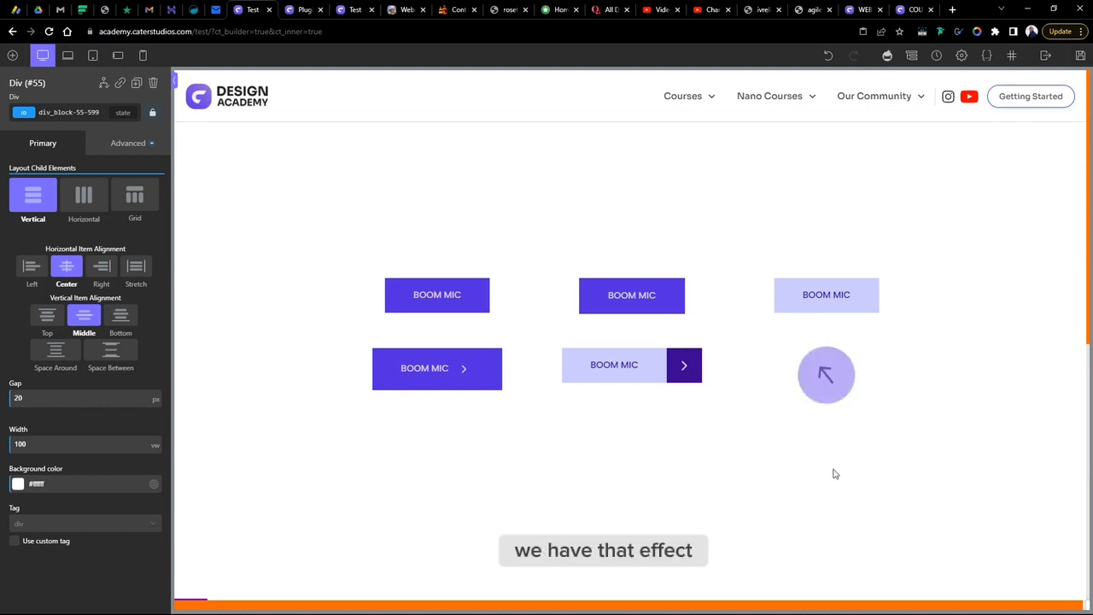
left_click(846, 365)
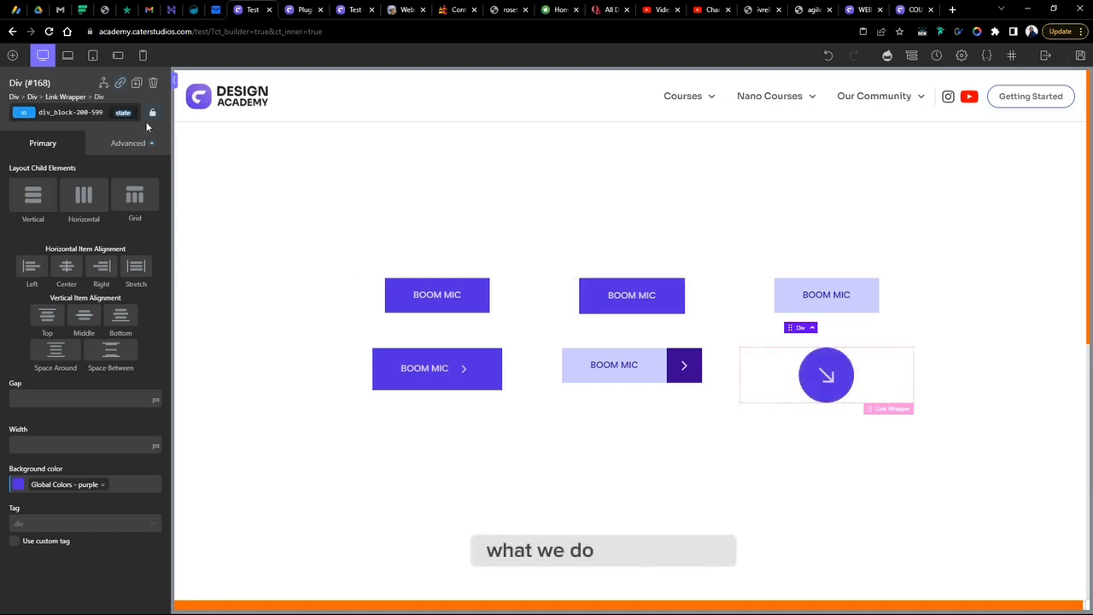
left_click(114, 143)
left_click(122, 112)
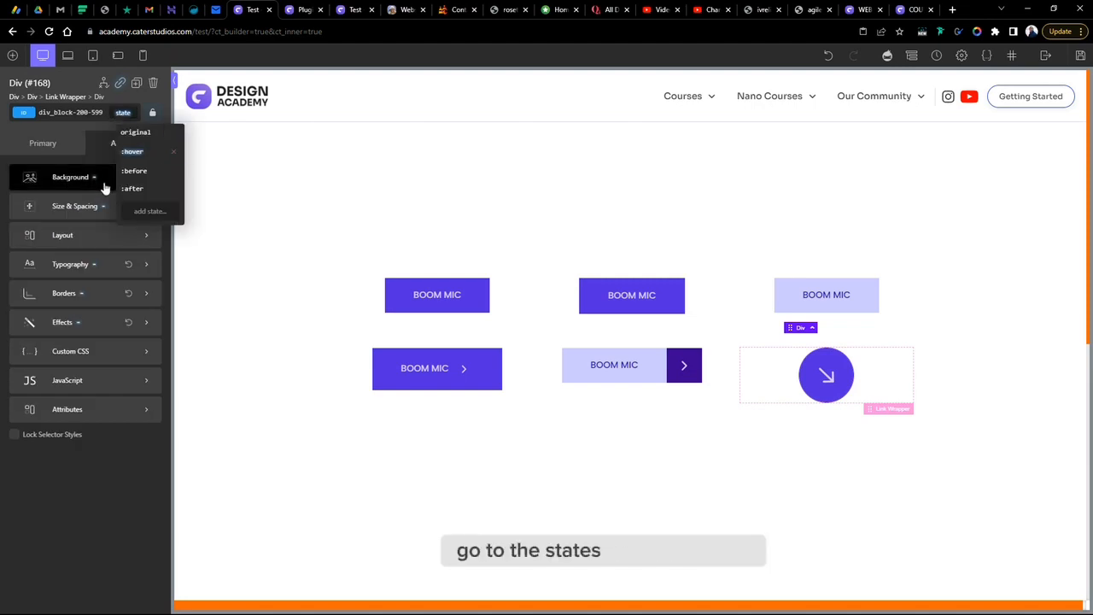
left_click(141, 150)
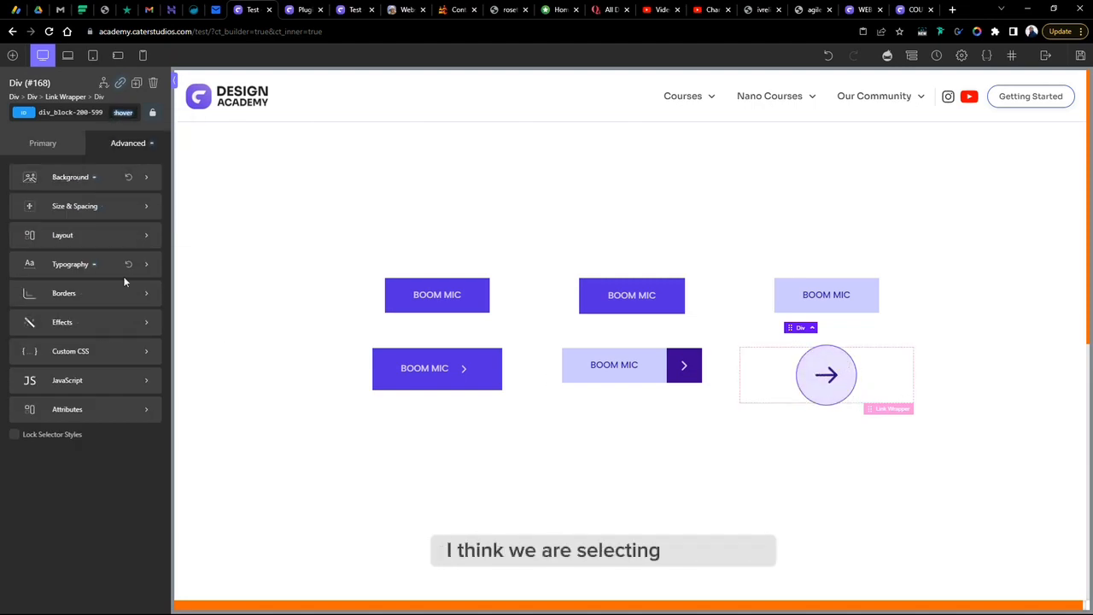
left_click(58, 324)
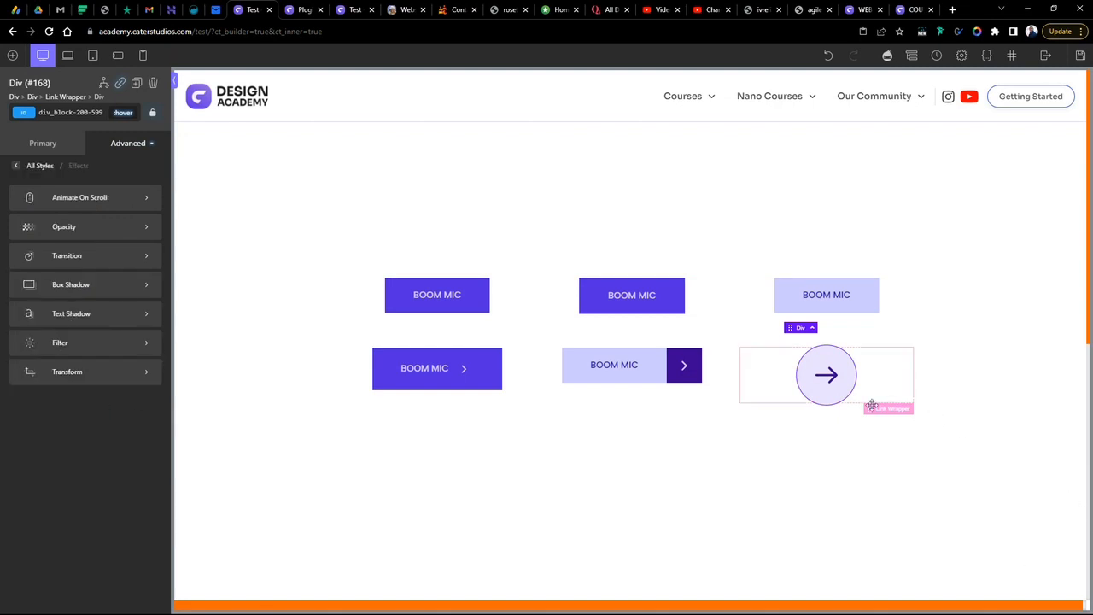
left_click(59, 372)
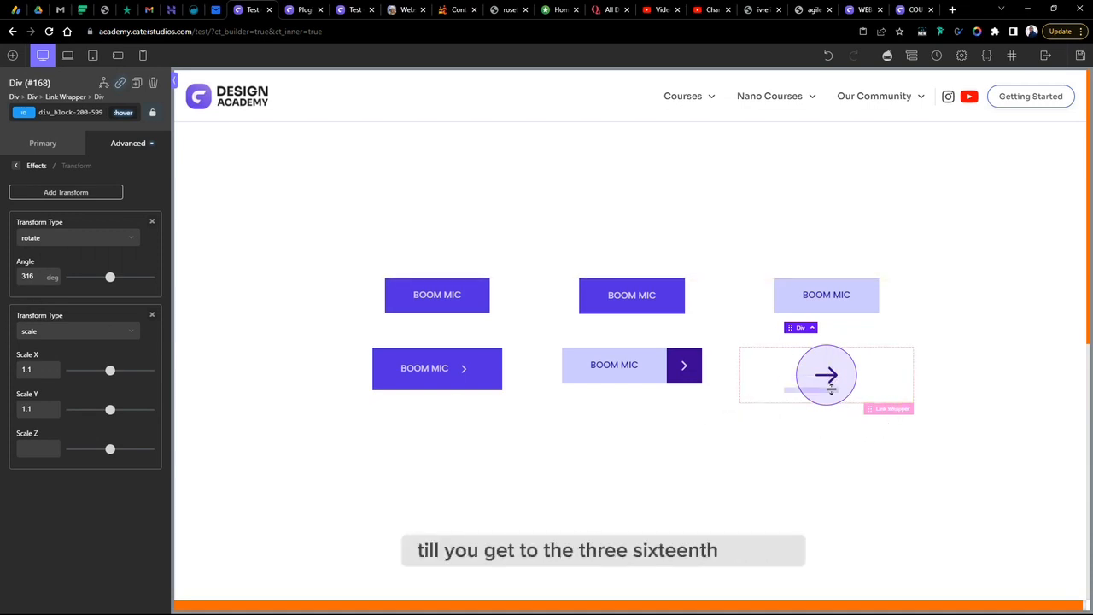
double_click(33, 275)
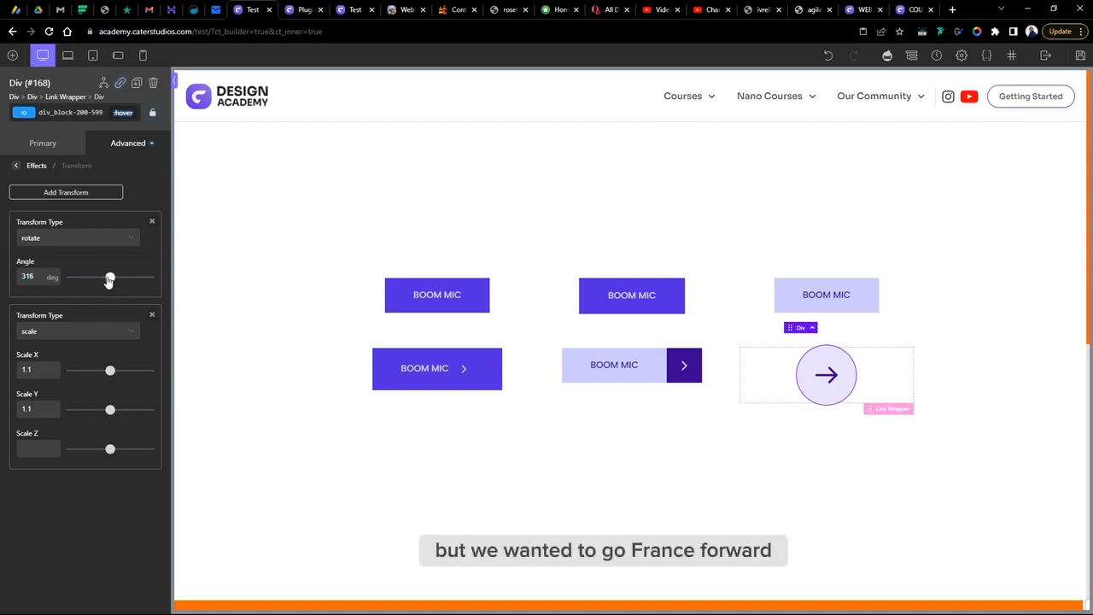
mouse_move(109, 281)
left_mouse_down()
mouse_move(95, 284)
mouse_move(124, 285)
mouse_move(107, 282)
left_mouse_up()
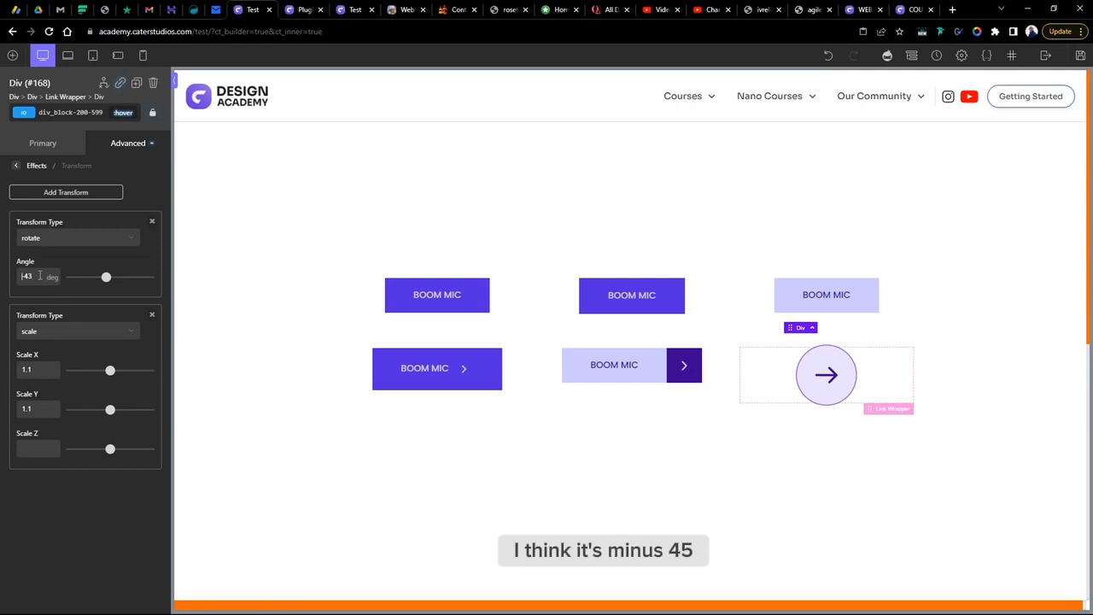
left_click(1005, 434)
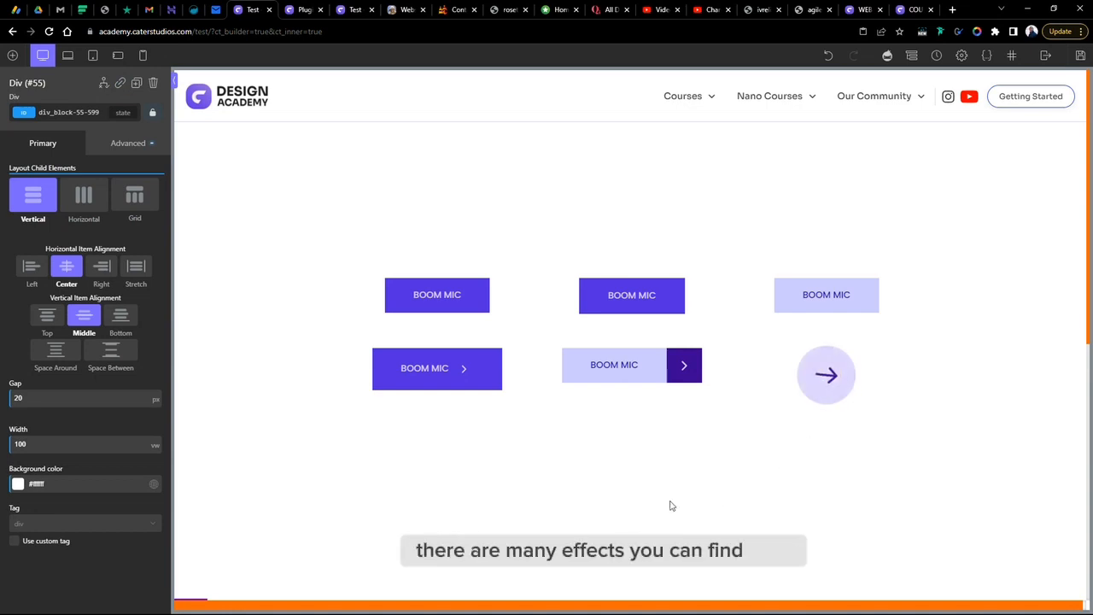
- Give the icon div a solid 1 px hover border in a global purple colour and preview it
left_click(854, 384)
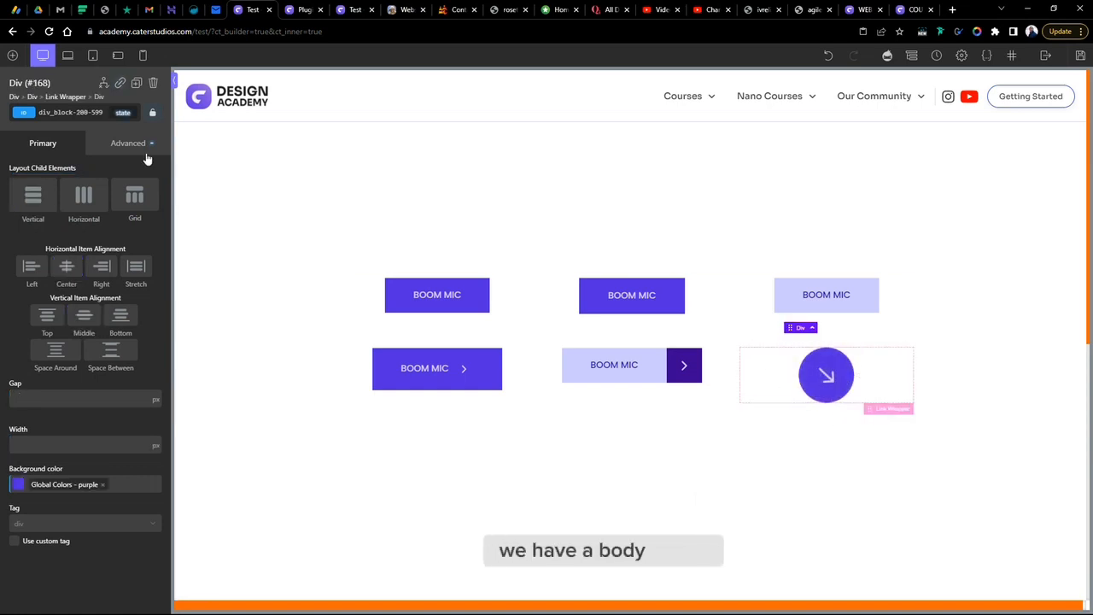
left_click(123, 112)
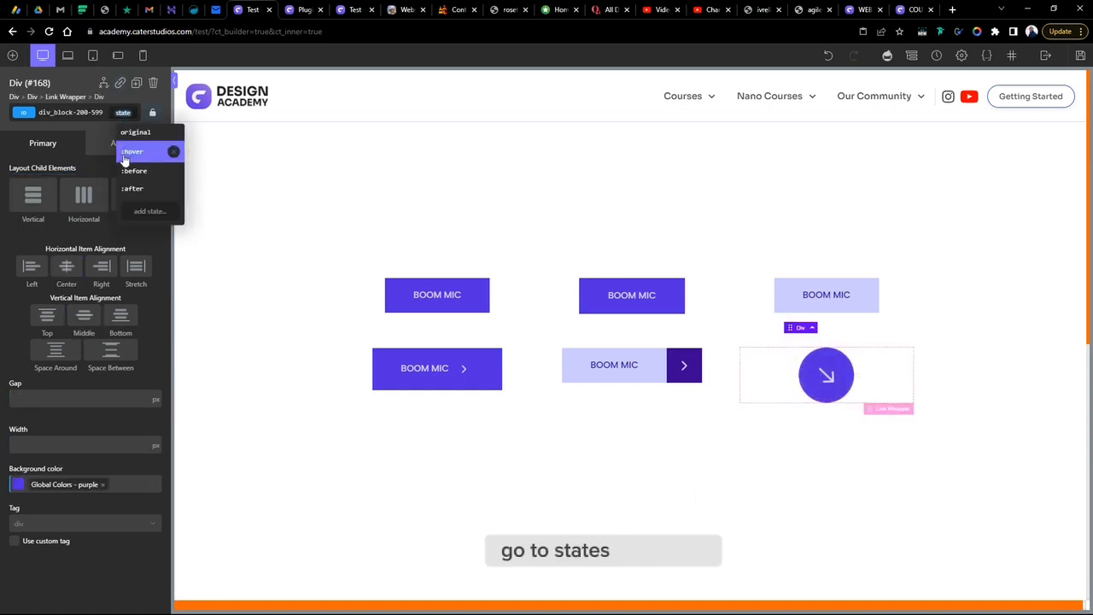
left_click(128, 152)
left_click(71, 295)
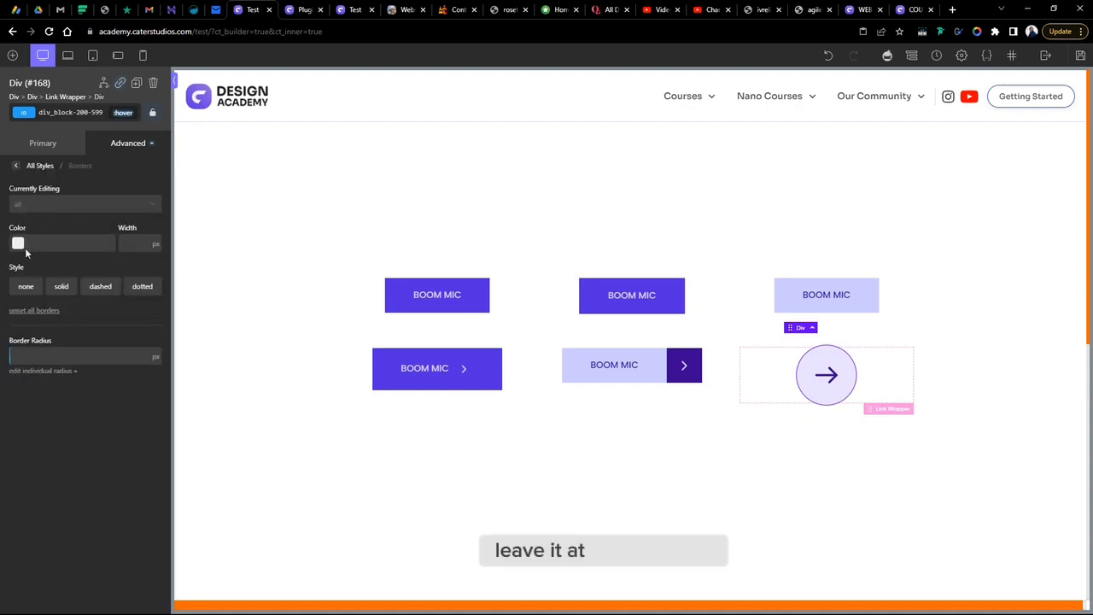
left_click(17, 243)
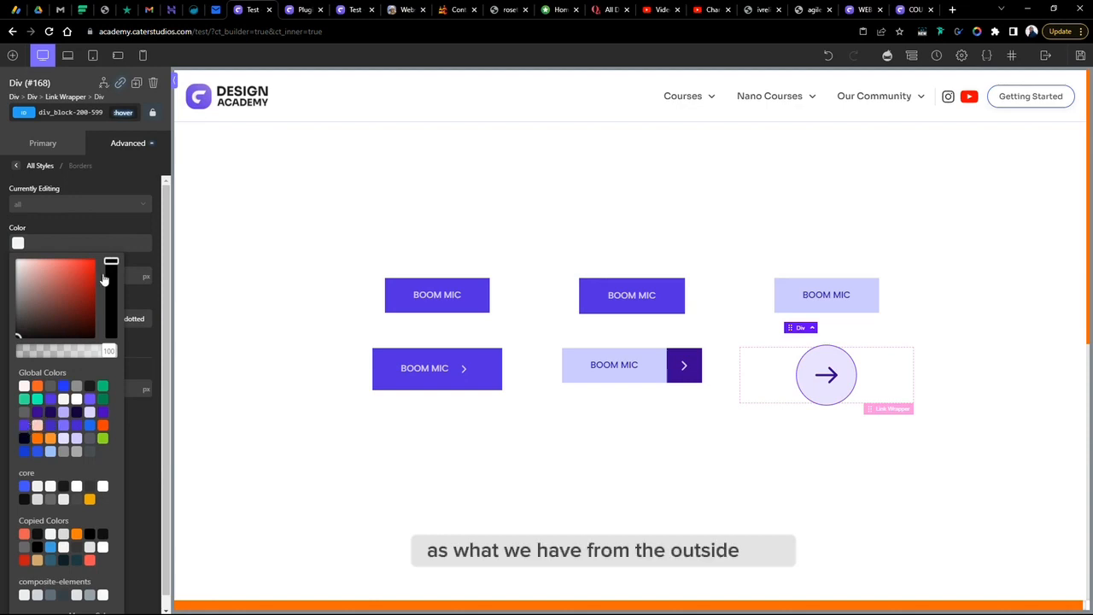
left_click(116, 230)
left_click(133, 243)
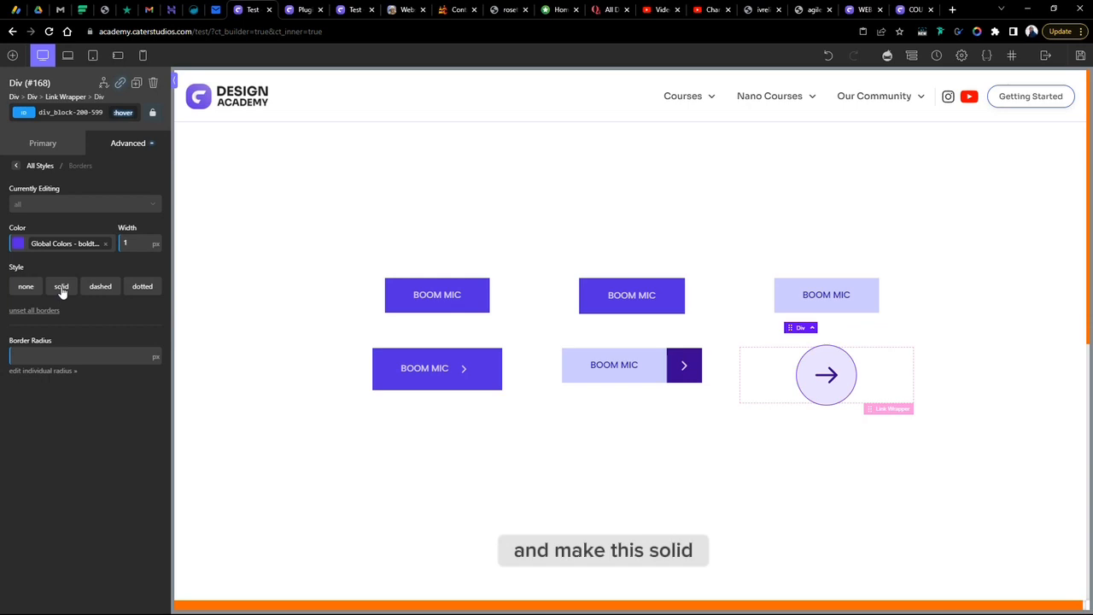
left_click(845, 509)
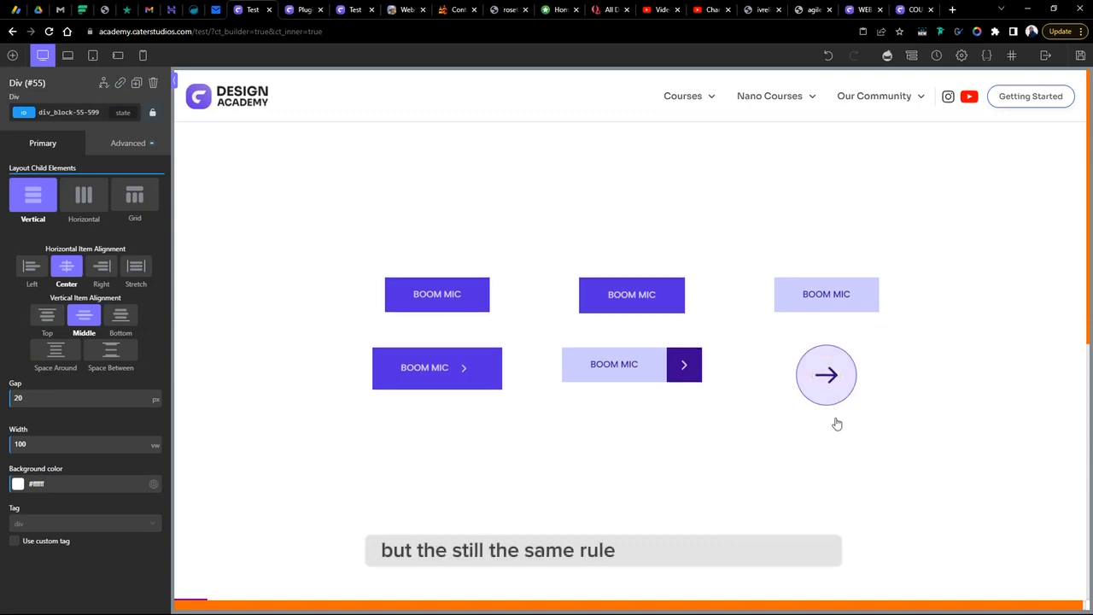
- Add a 1 px border in the same global purple colour to the icon div's normal state and preview it
left_click(833, 393)
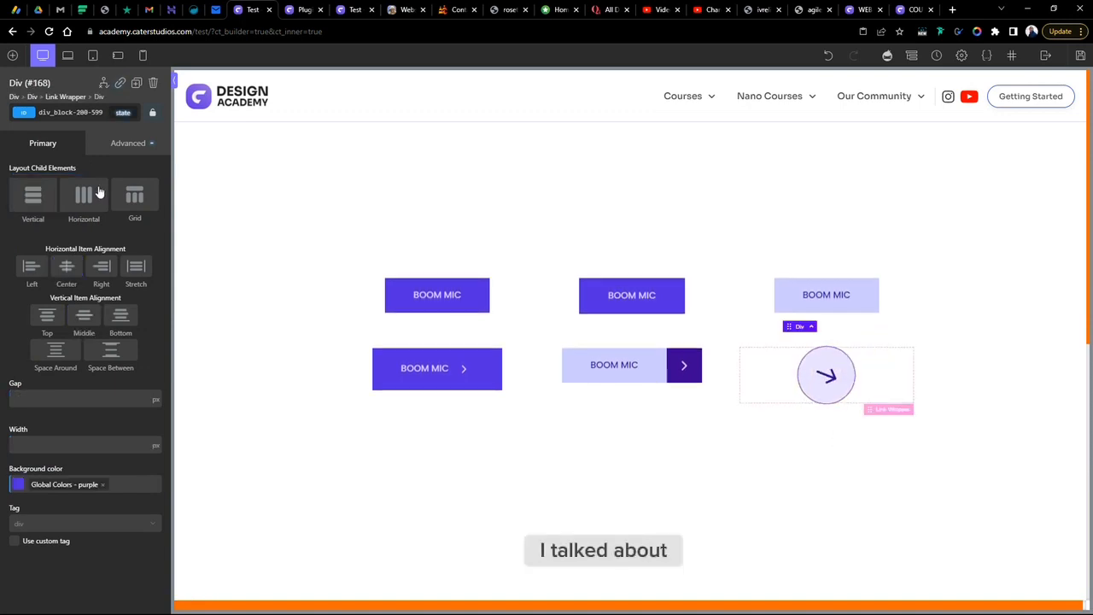
left_click(126, 144)
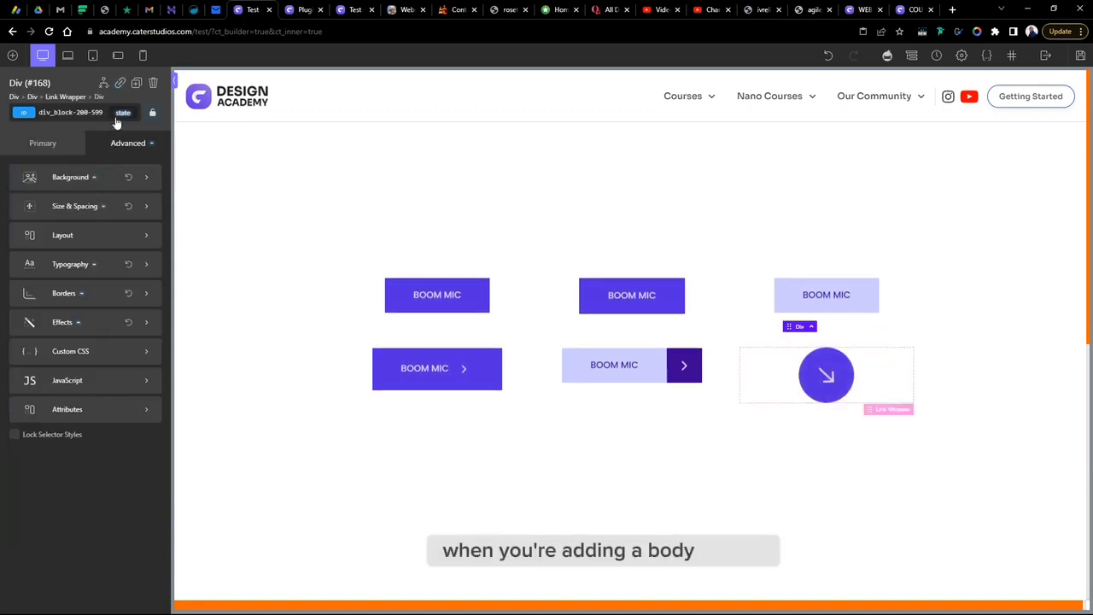
left_click(76, 296)
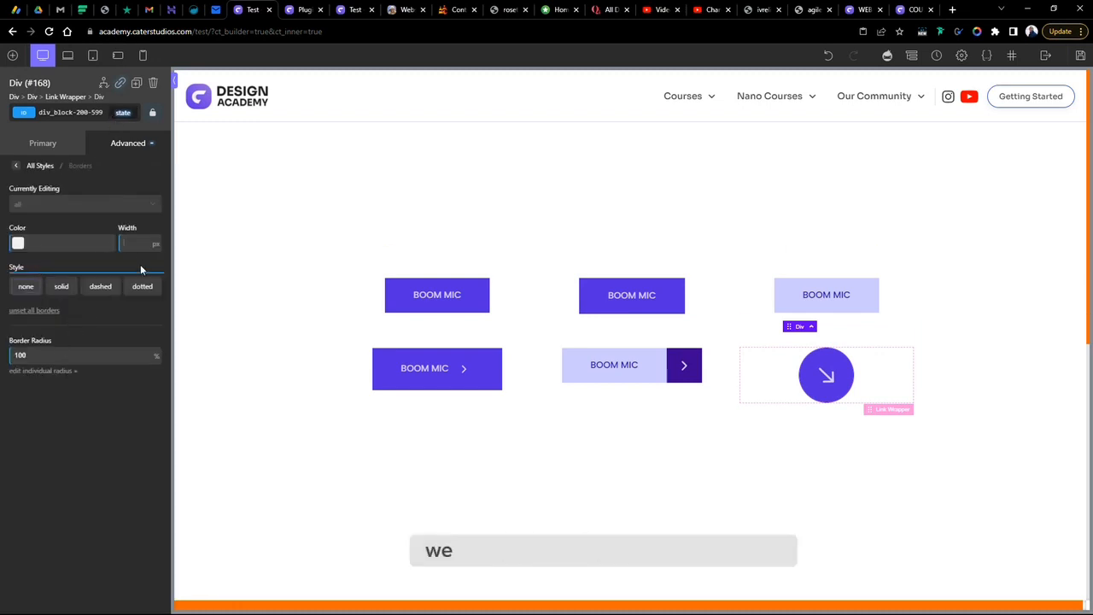
type("1")
left_click(18, 244)
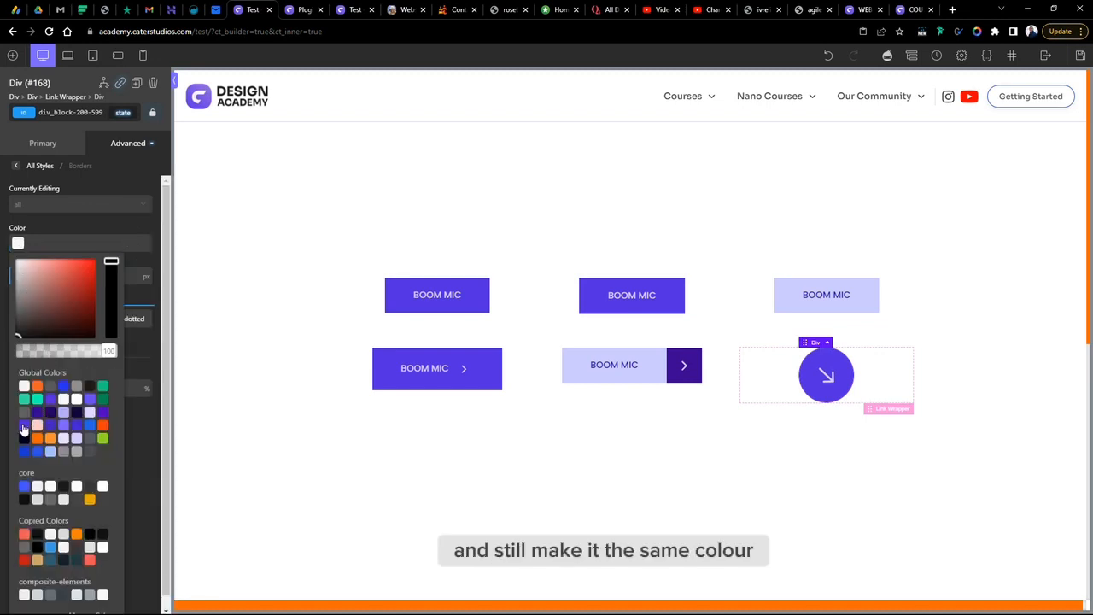
left_click(23, 426)
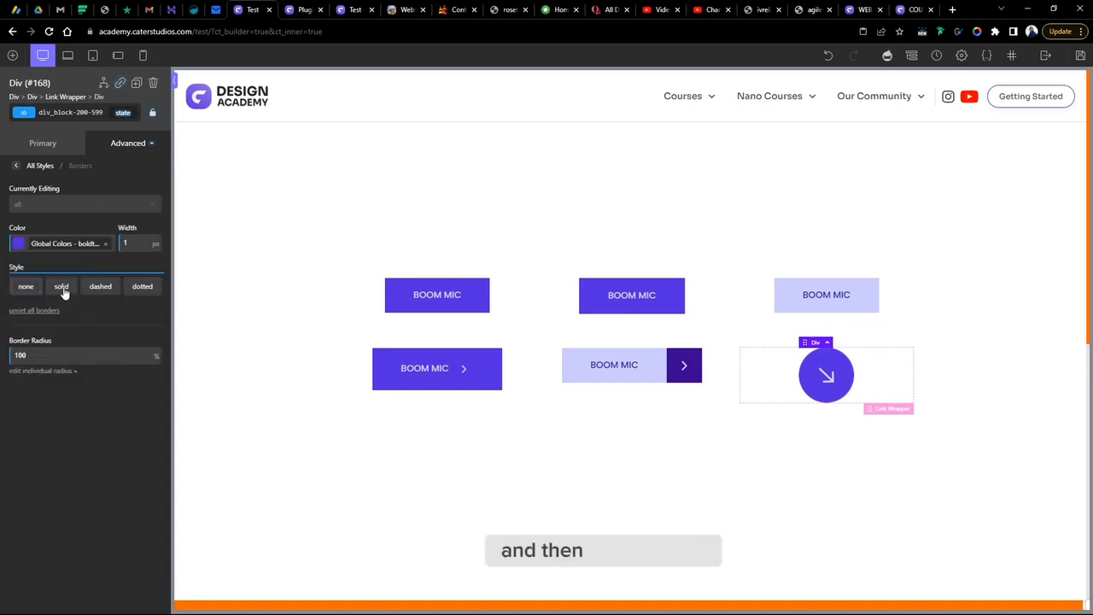
left_click(1008, 516)
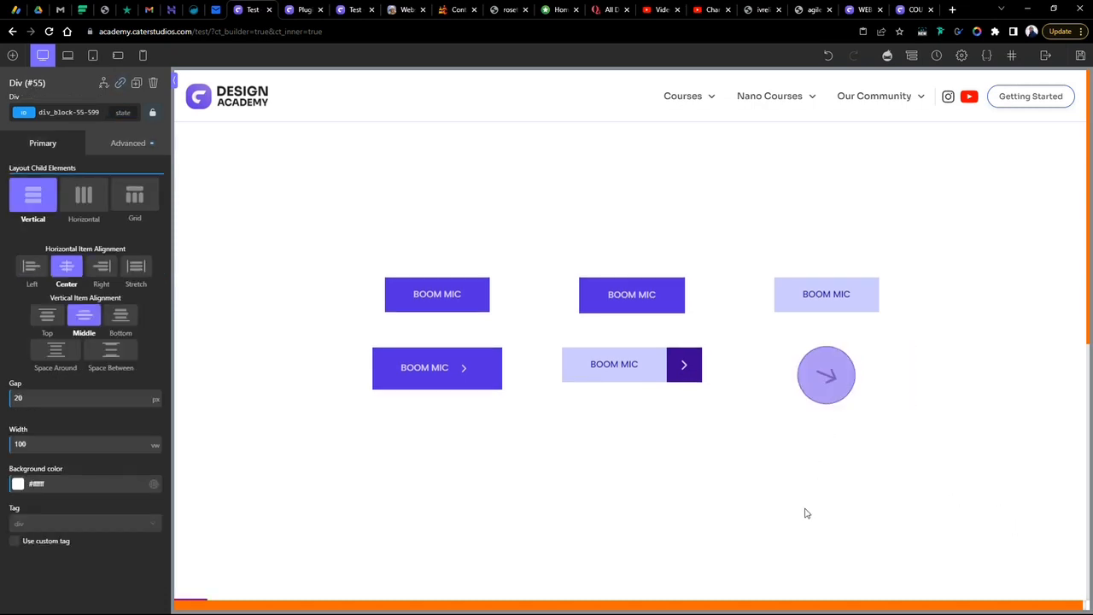
- Inspect the second top button div's border settings in its normal and hover states
left_click(667, 309)
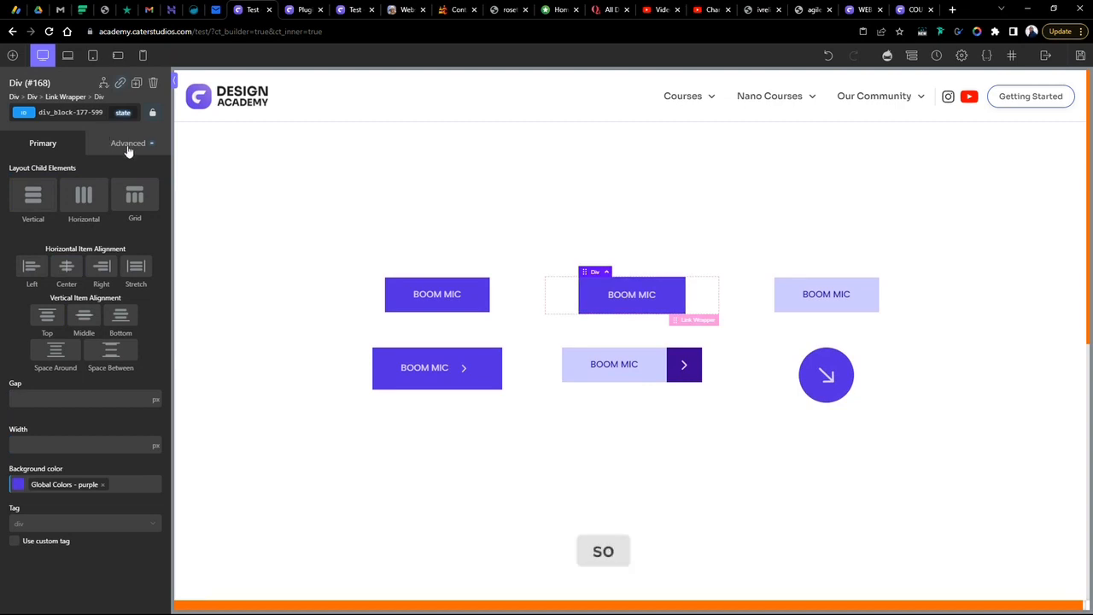
left_click(128, 143)
left_click(64, 299)
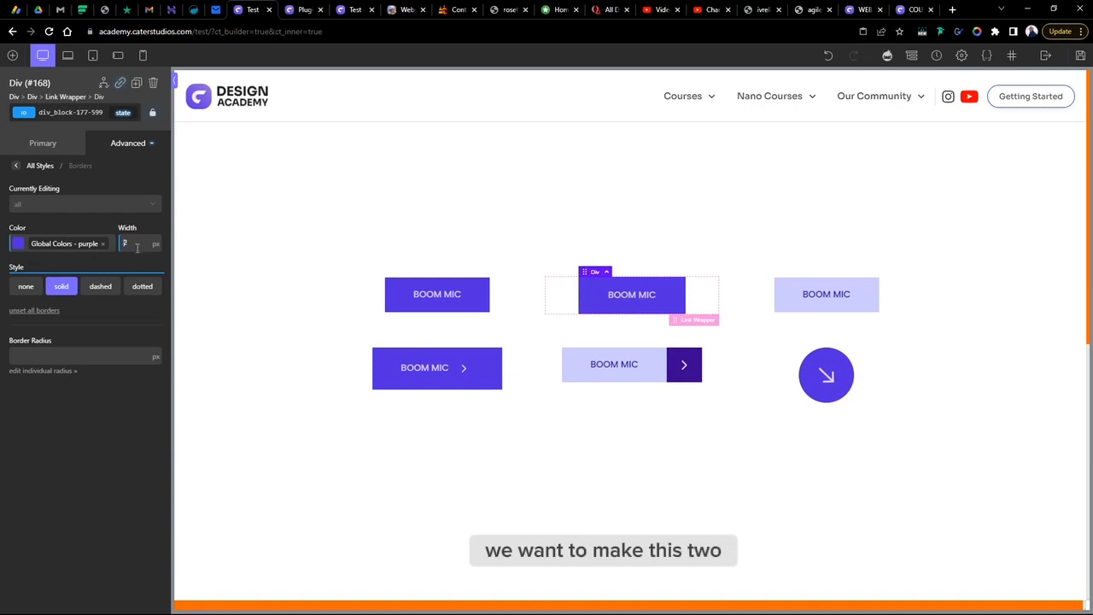
left_click(134, 113)
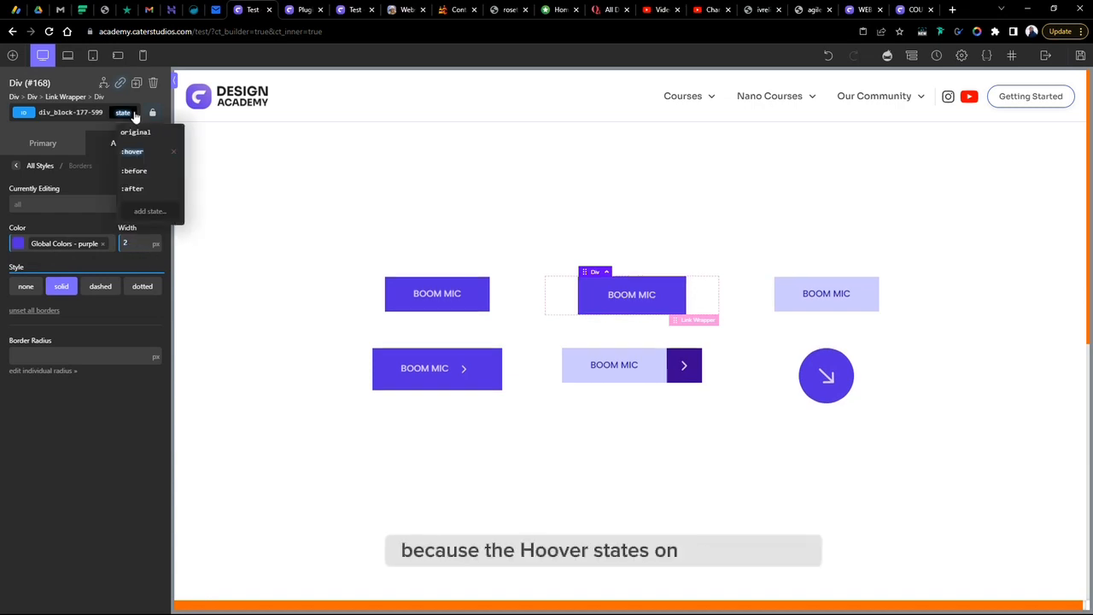
left_click(136, 154)
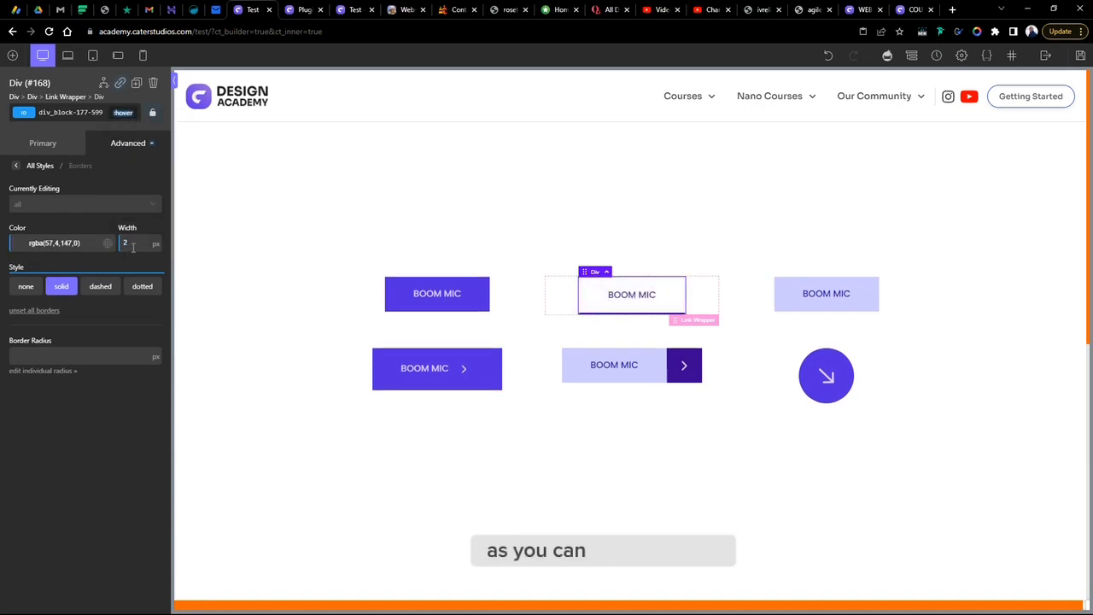
left_click(726, 404)
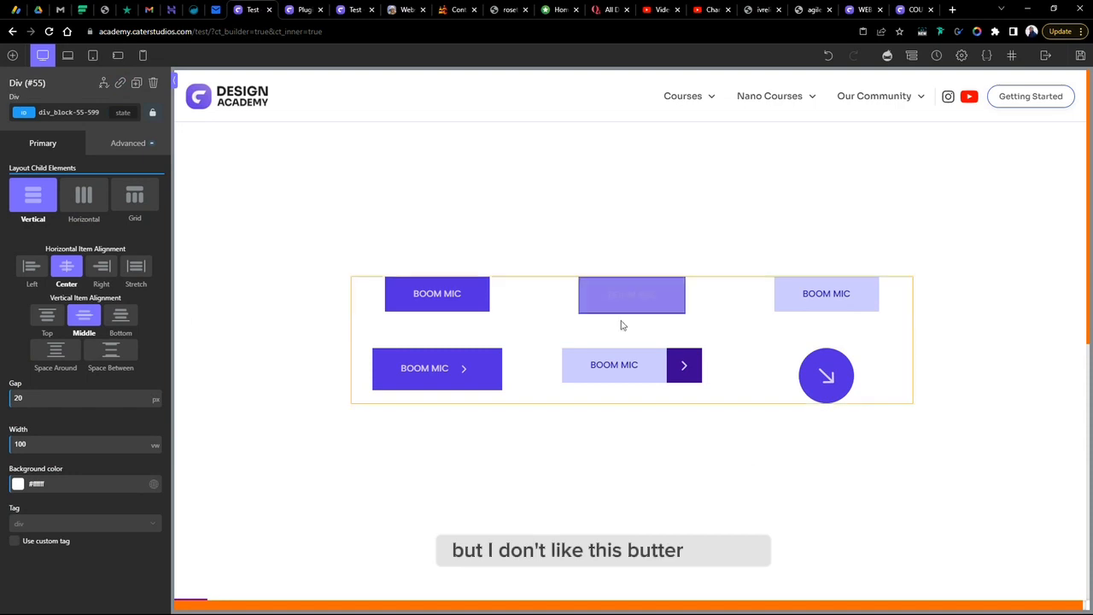
left_click(662, 292)
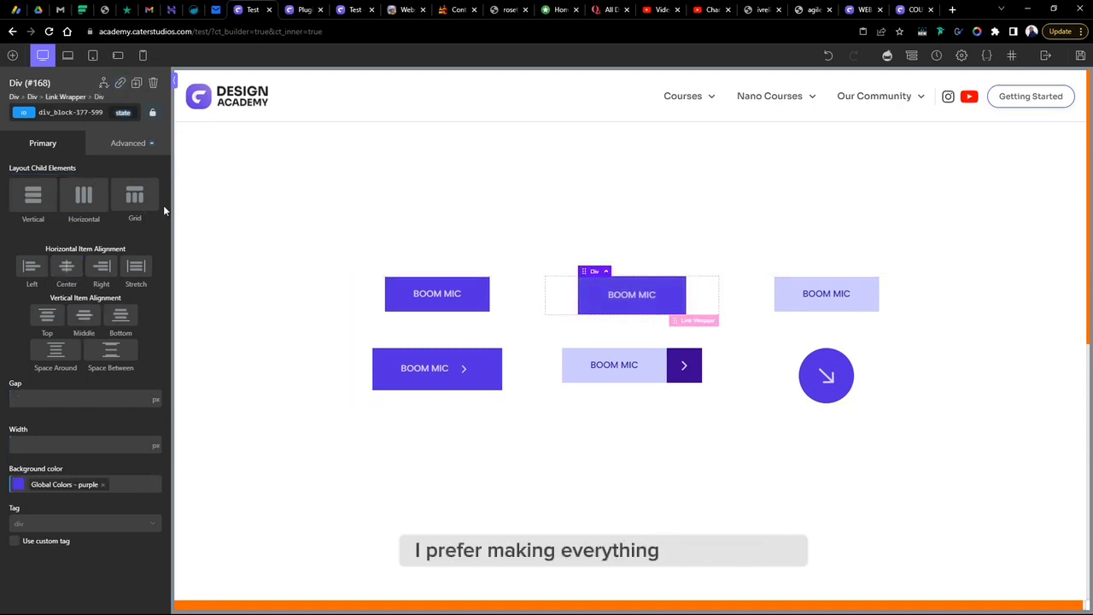
left_click(139, 146)
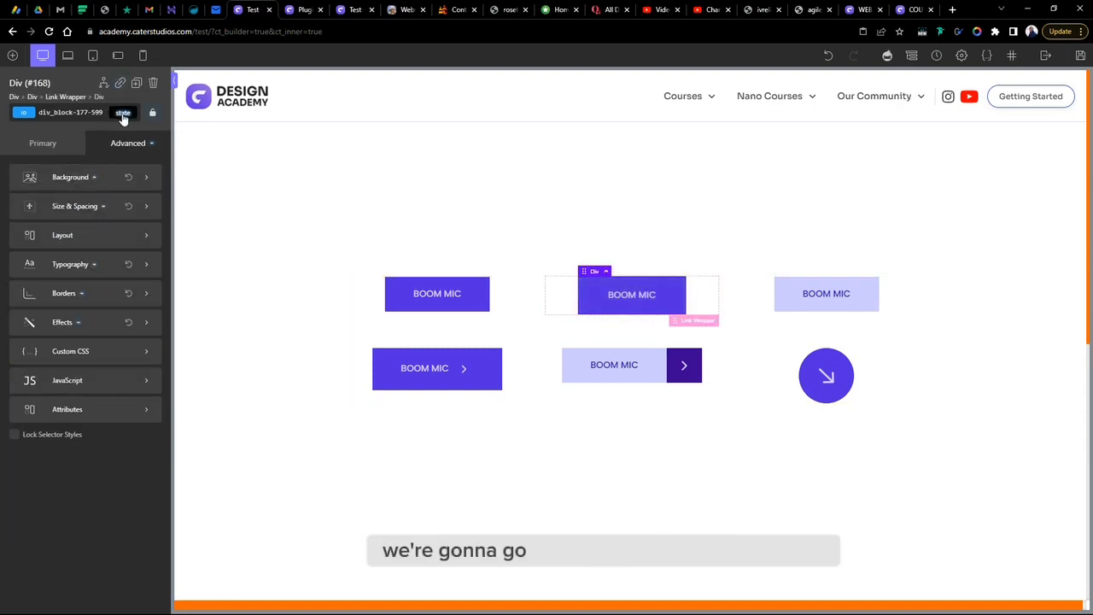
left_click(123, 111)
left_click(129, 151)
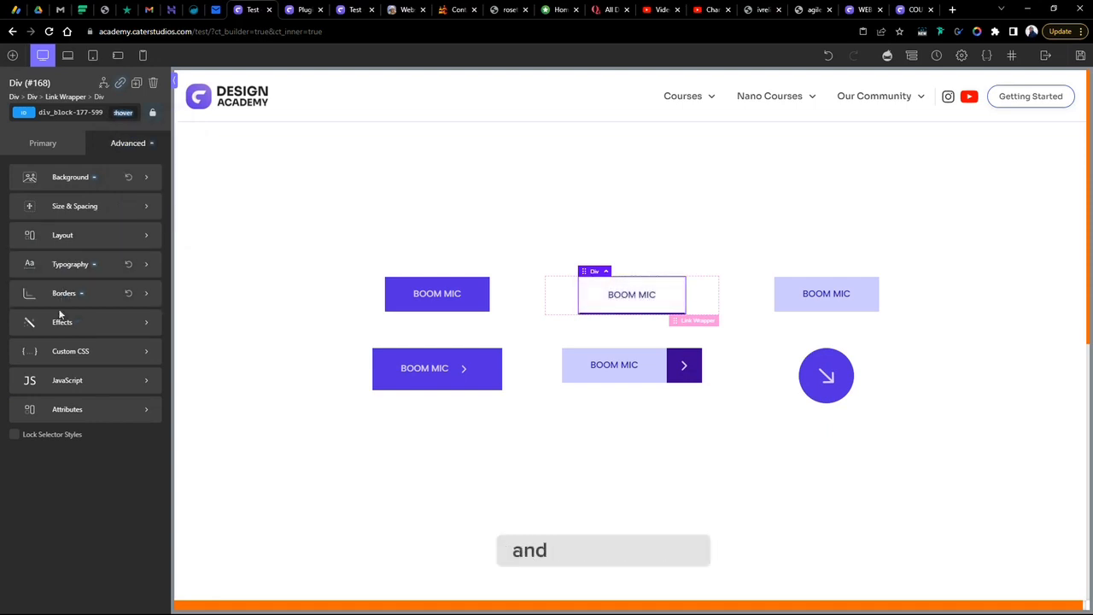
left_click(64, 293)
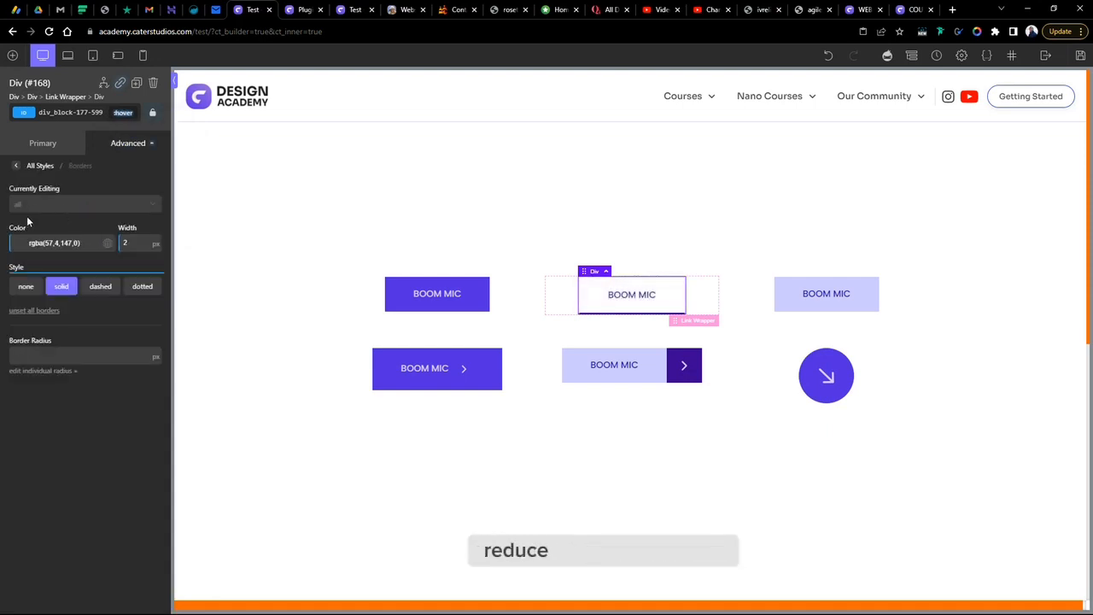
left_click(46, 205)
left_click(37, 209)
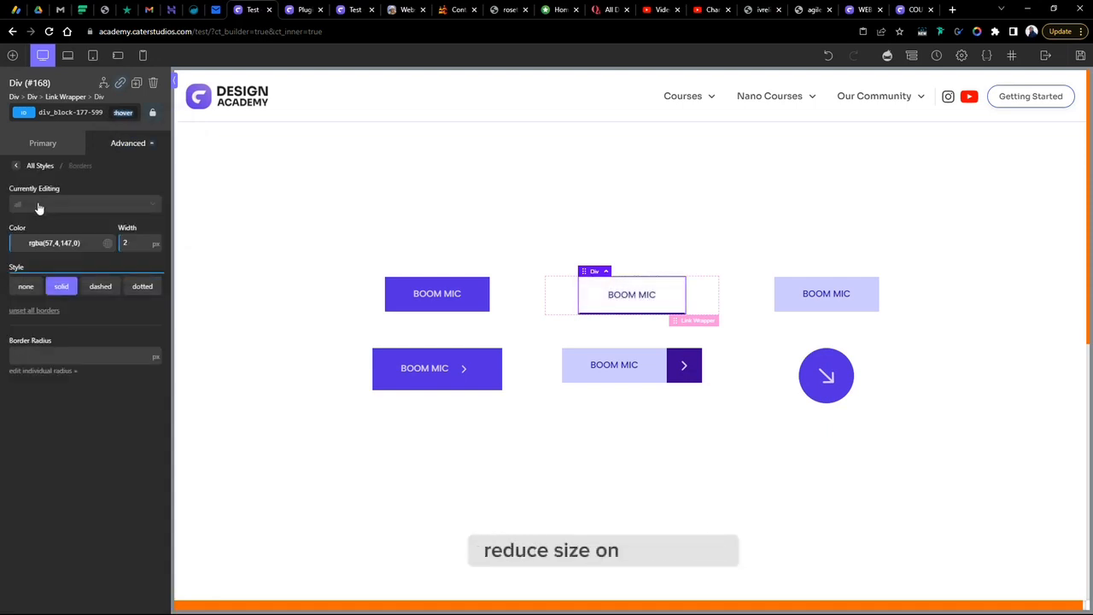
- Set the second top button div's hover border colour to an opaque #34008e with a 1 px width, then preview it
left_click(19, 246)
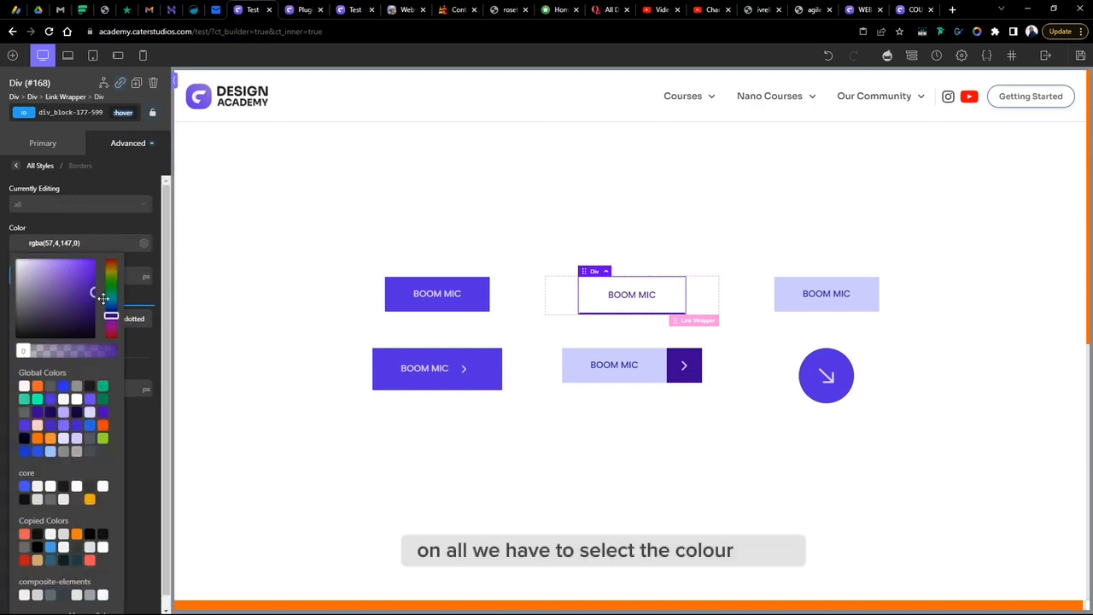
left_click(96, 294)
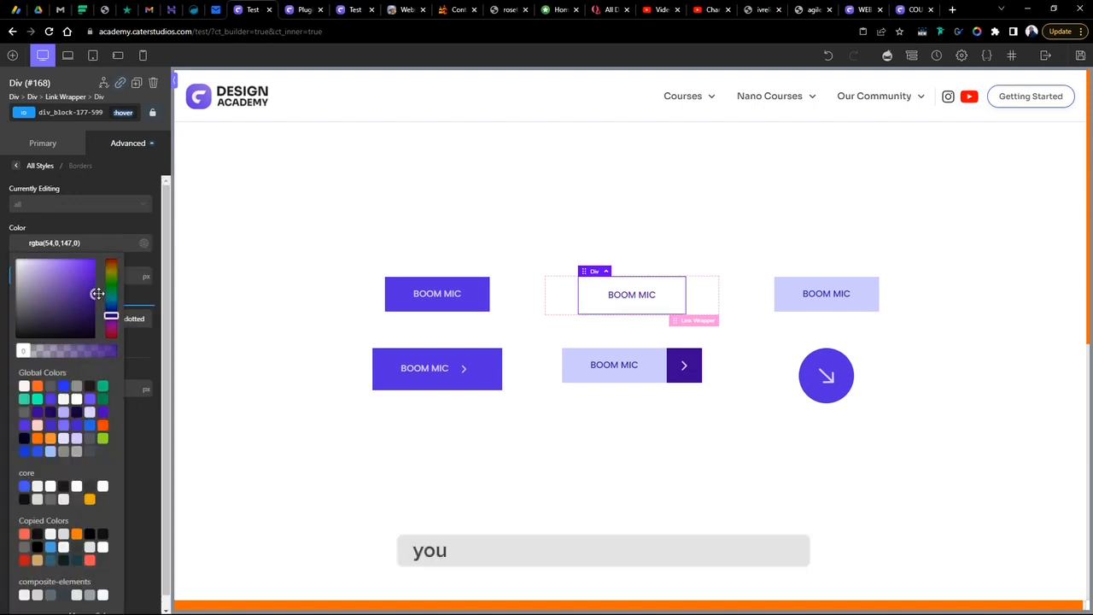
left_click(87, 215)
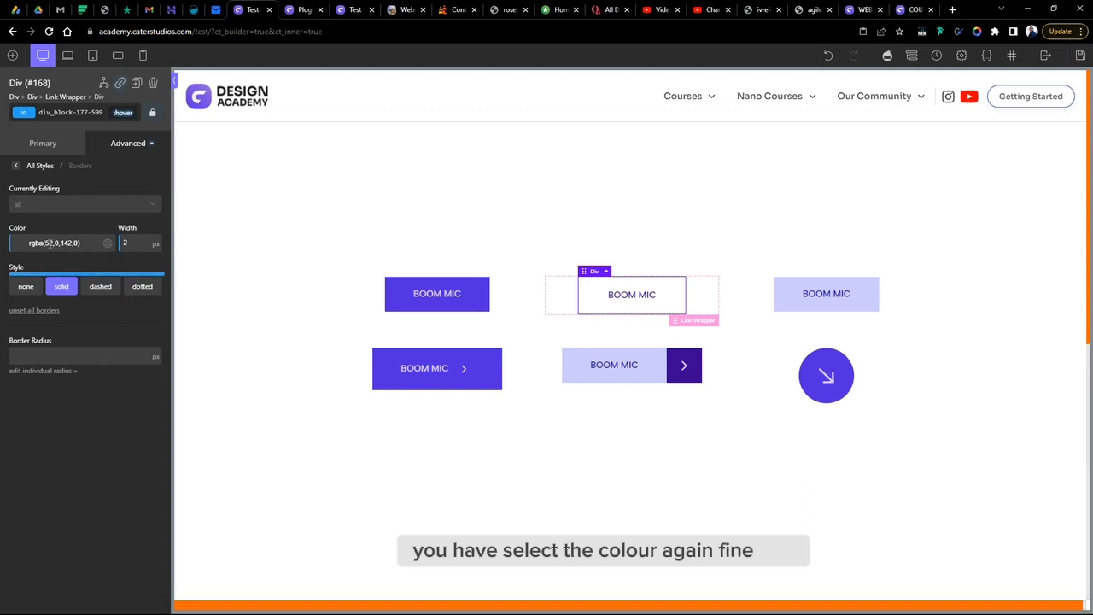
left_click(22, 246)
left_click(23, 246)
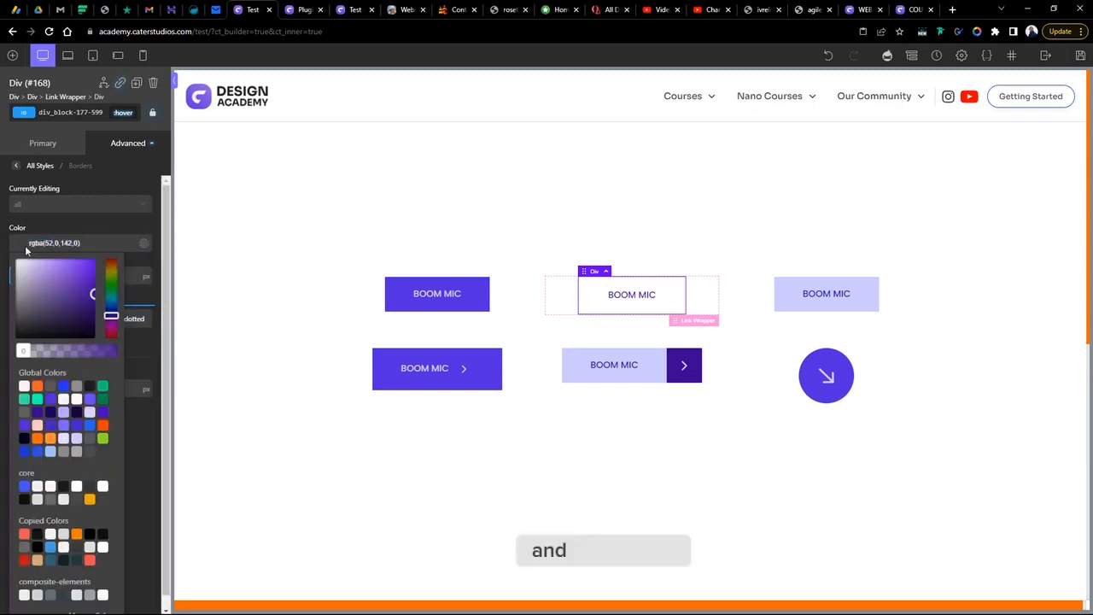
left_click_drag(24, 350, 97, 350)
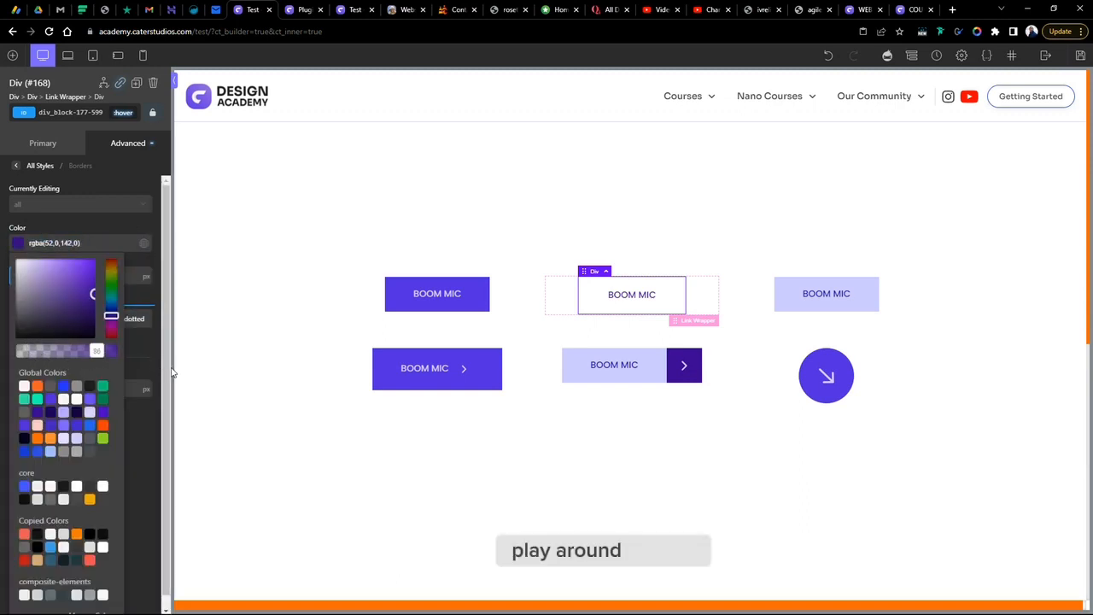
left_click(172, 373)
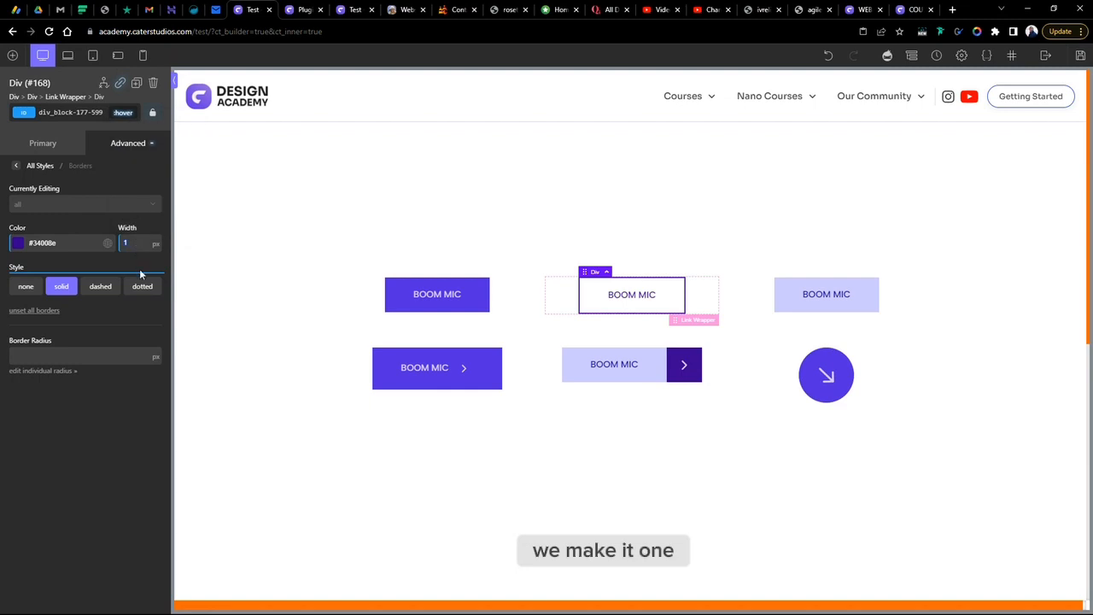
left_click(733, 469)
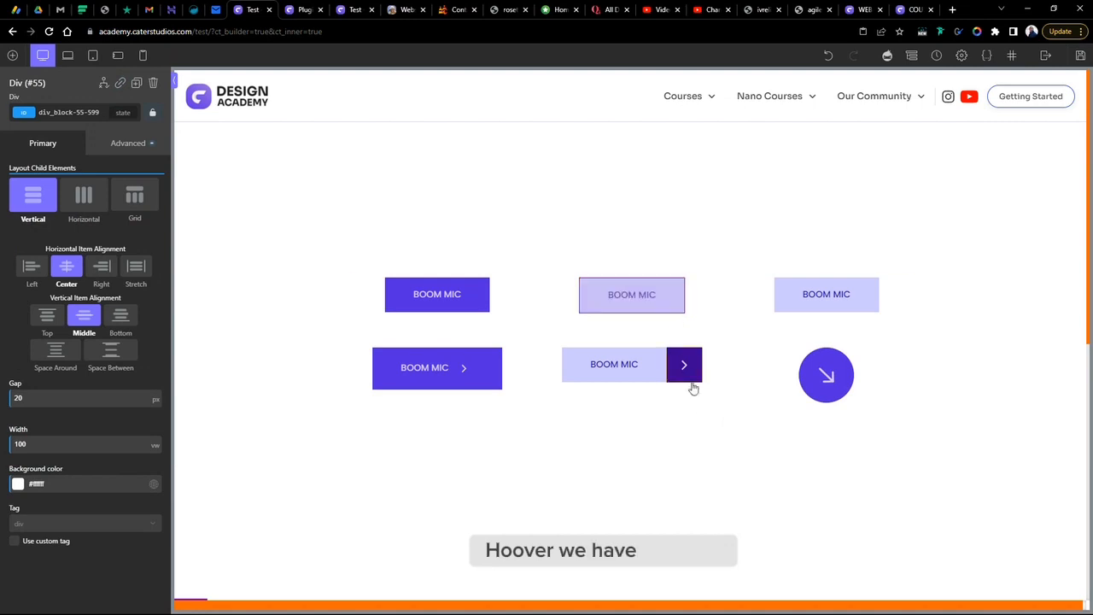
- Set the second top button div's normal-state border width to 1 px and preview it
left_click(675, 295)
left_click(130, 144)
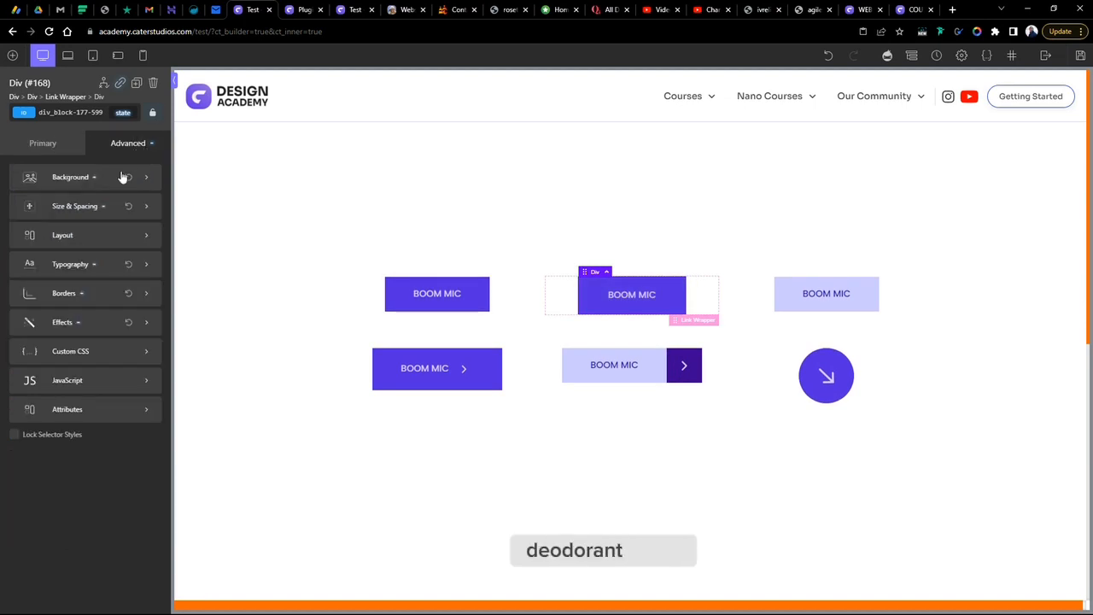
left_click(71, 294)
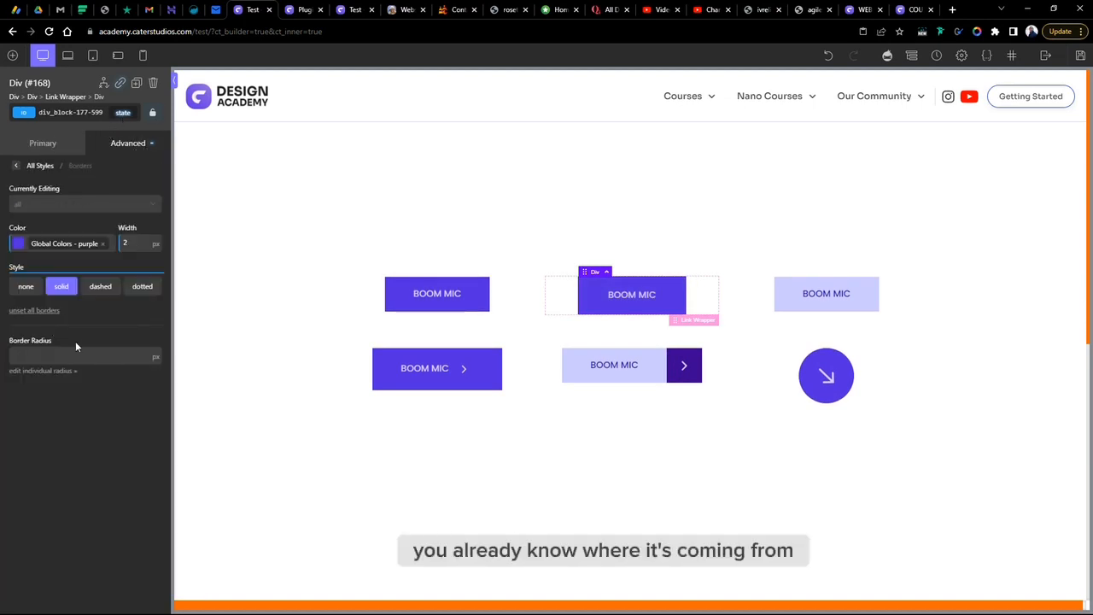
left_click(136, 244)
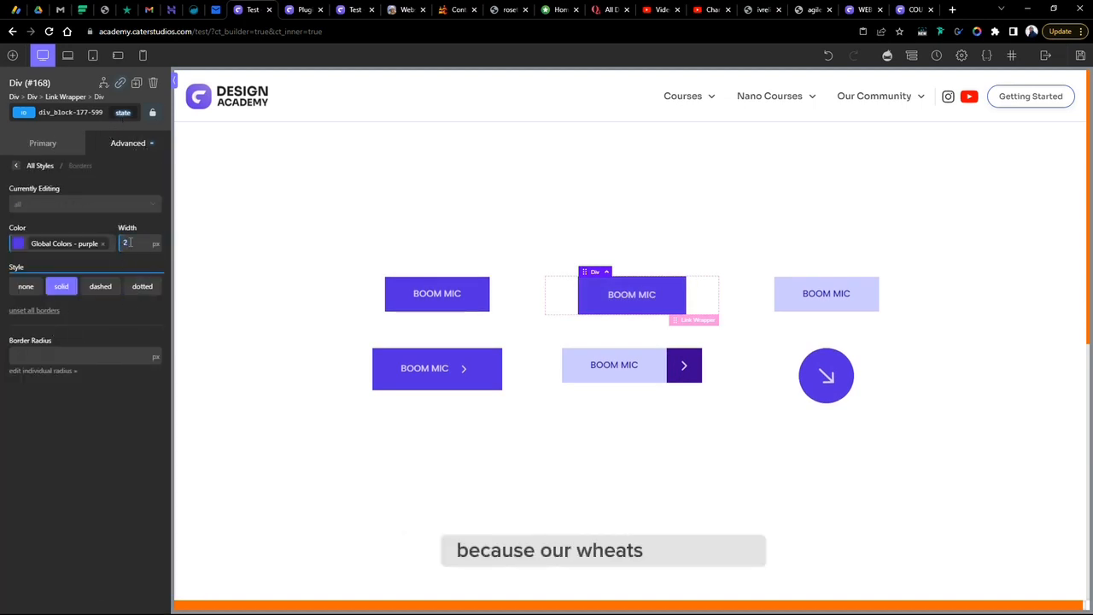
type("1")
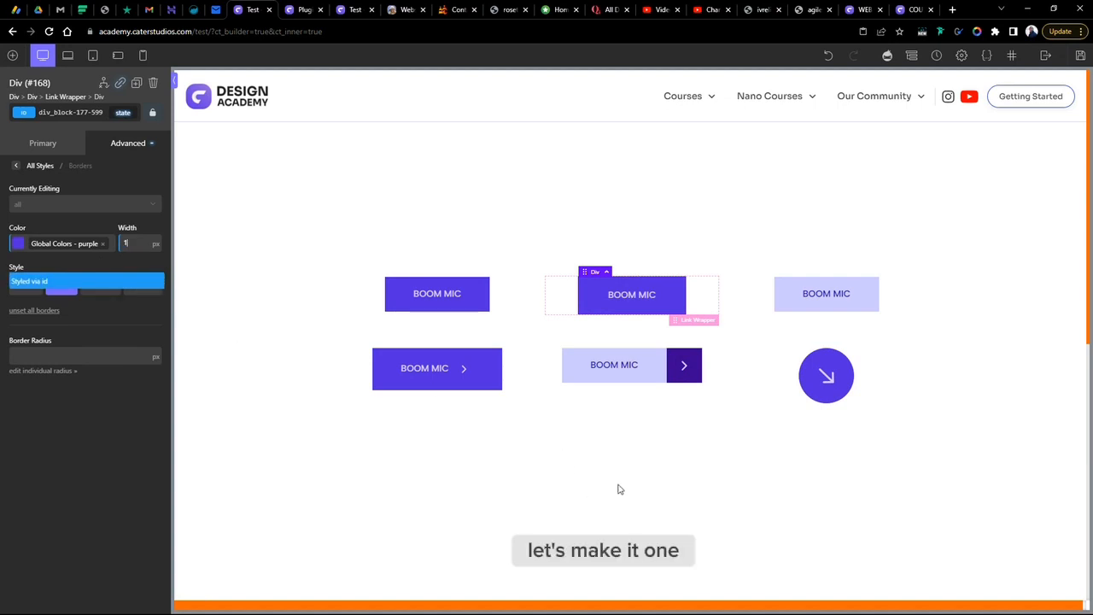
left_click(725, 408)
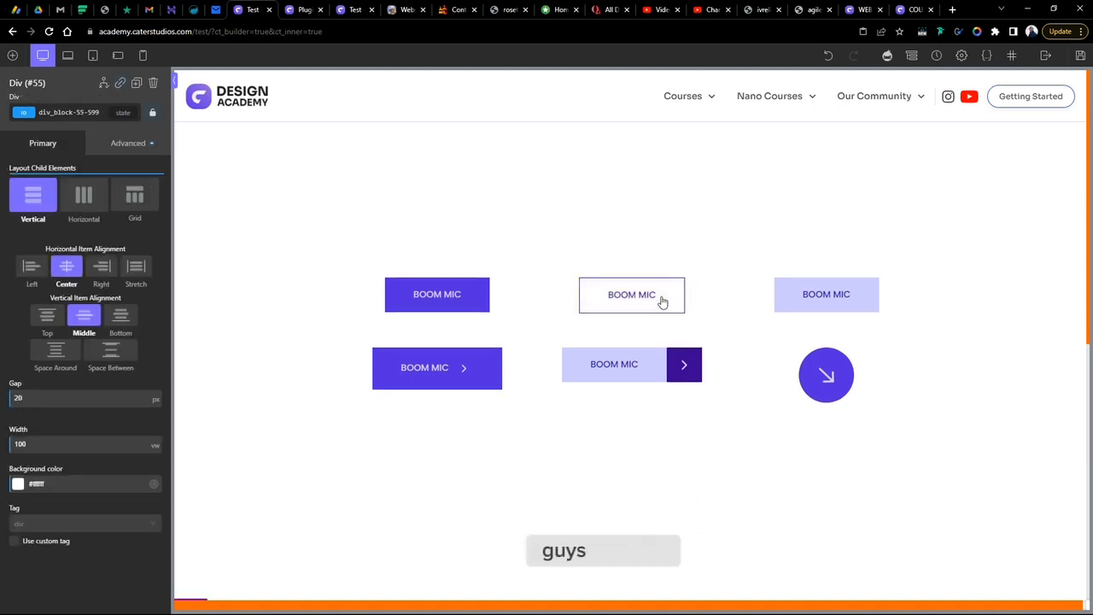